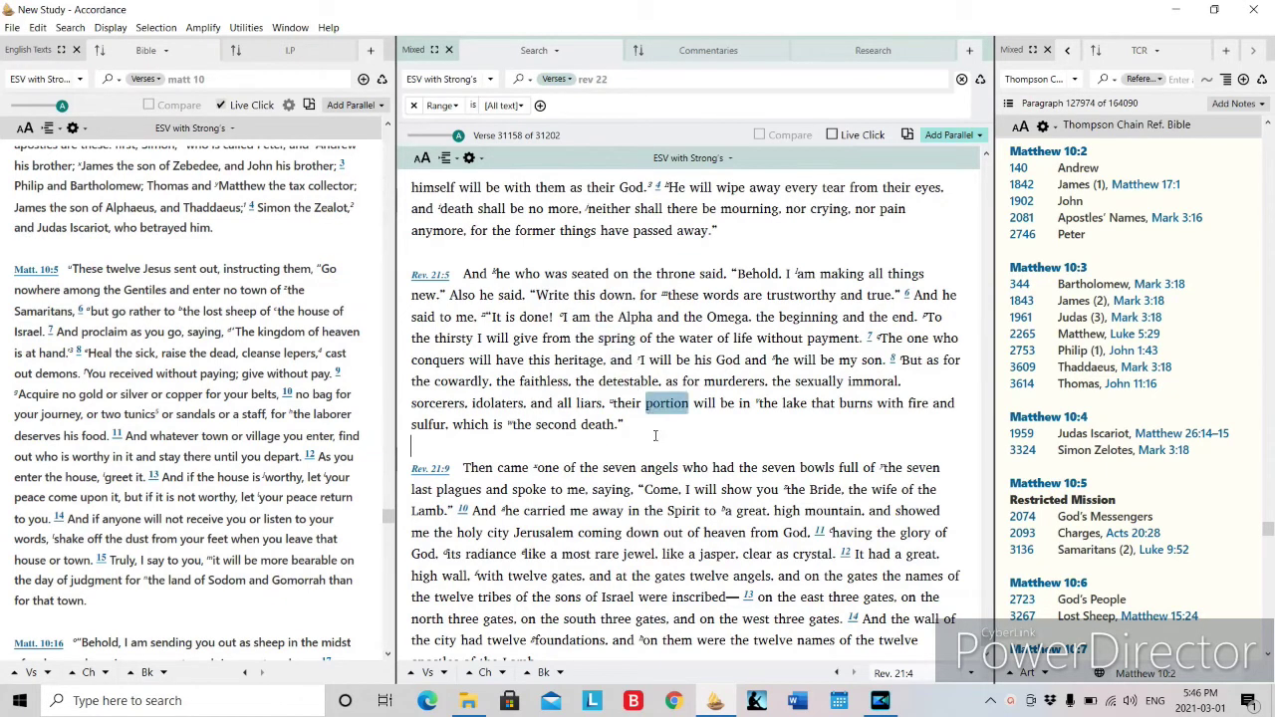
# Open the recent workspace Simple Construct # 2 and scroll through its Life Application Commentary on Galatians 5
pyautogui.rightClick(715, 702)
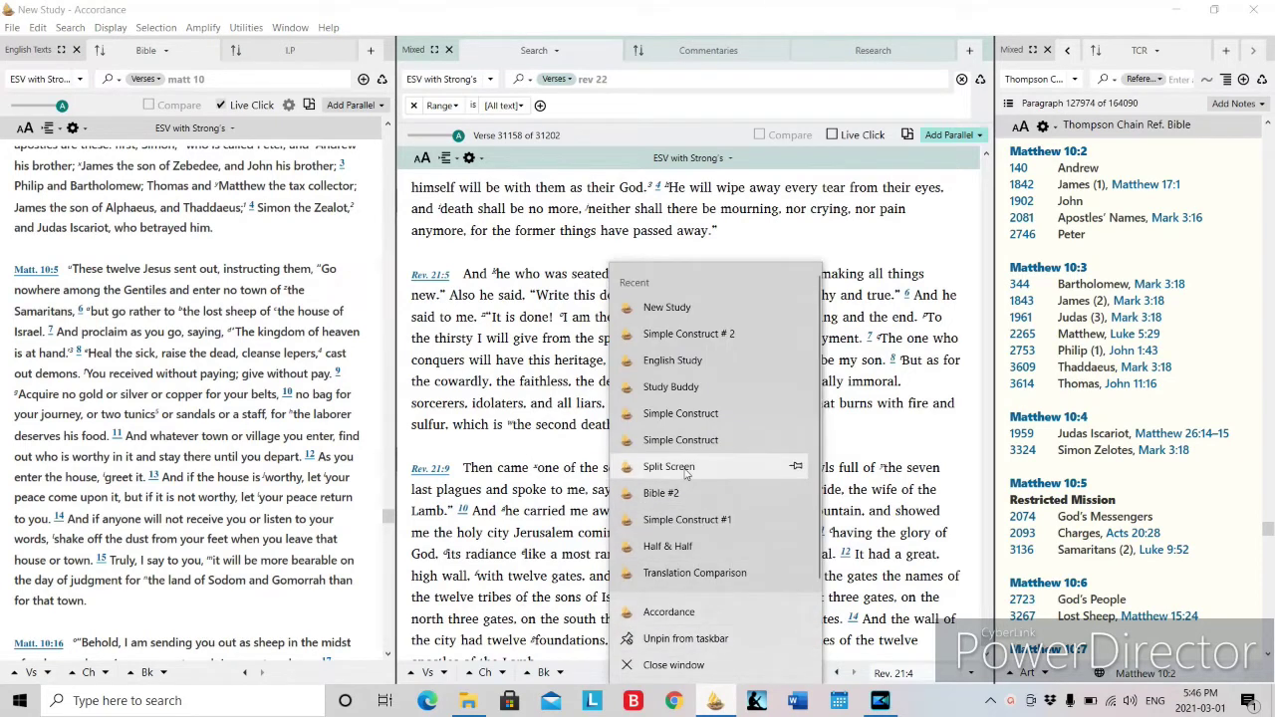
pyautogui.click(685, 335)
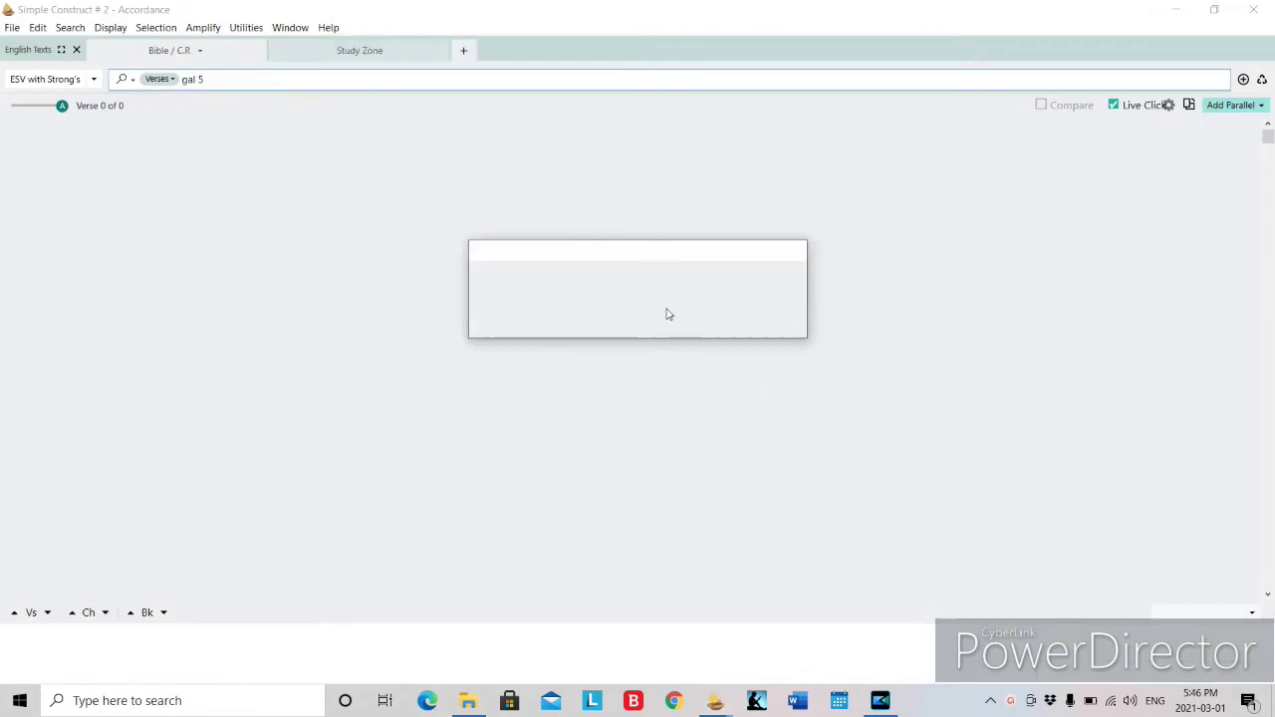
pyautogui.scroll(-8, 548, 286)
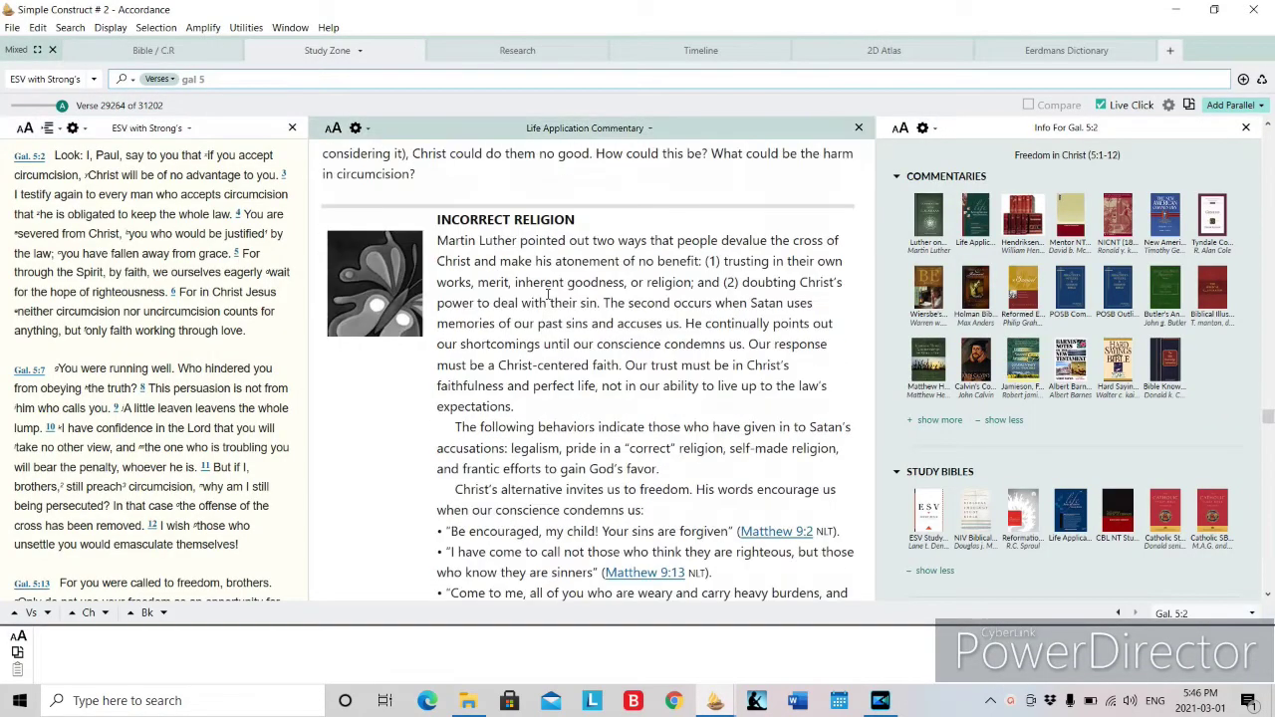
pyautogui.scroll(-2, 239, 310)
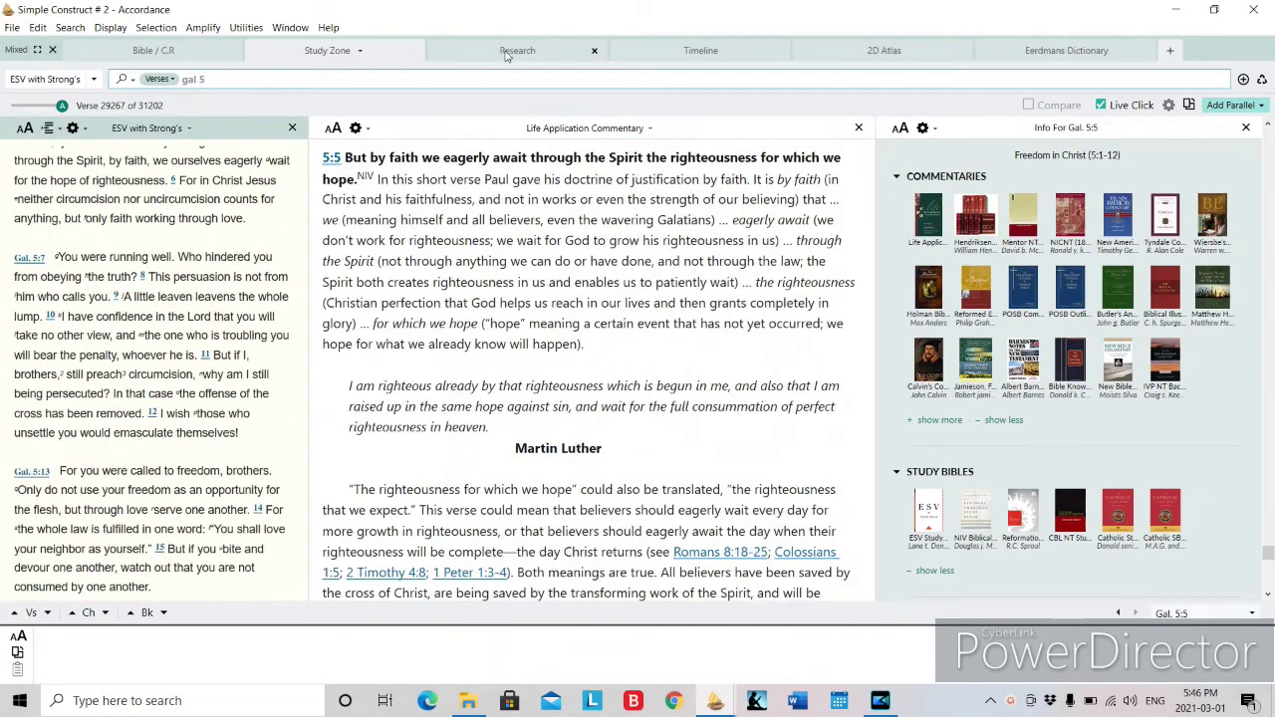
# Look through the workspace's Research and Timeline views, and return to Bible / C.R
pyautogui.click(508, 56)
pyautogui.click(692, 52)
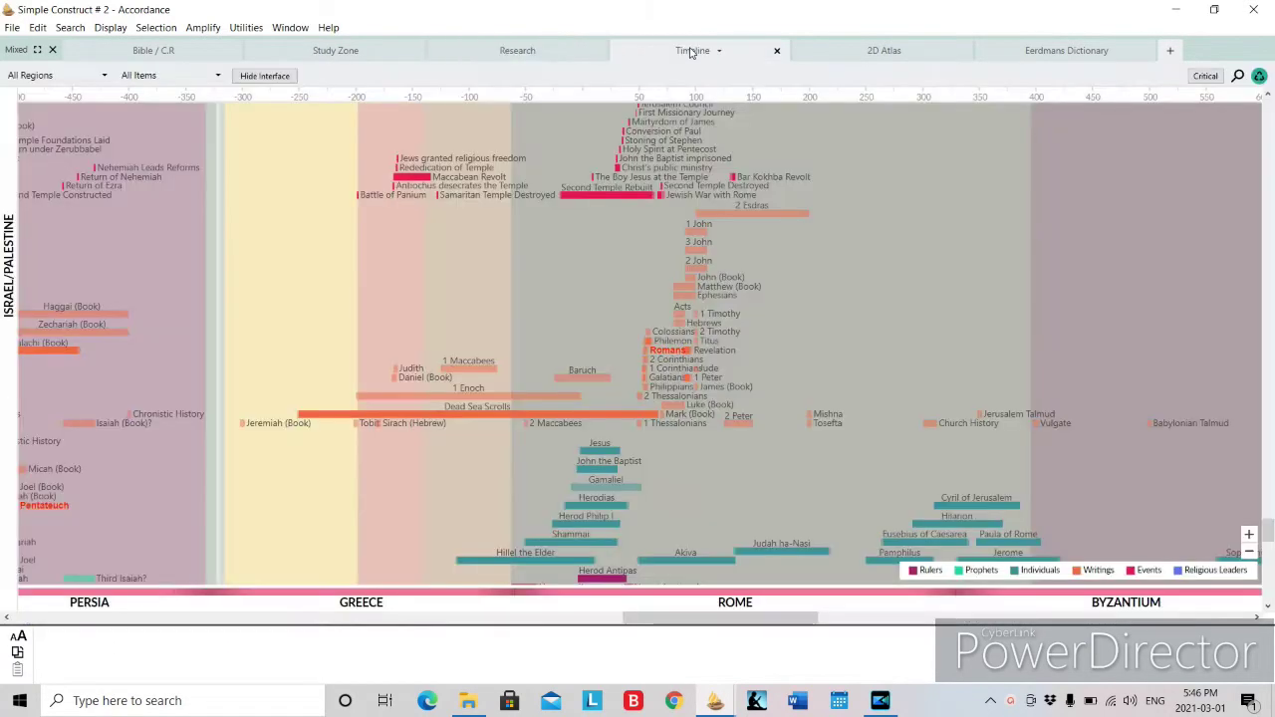
pyautogui.scroll(-1, 520, 290)
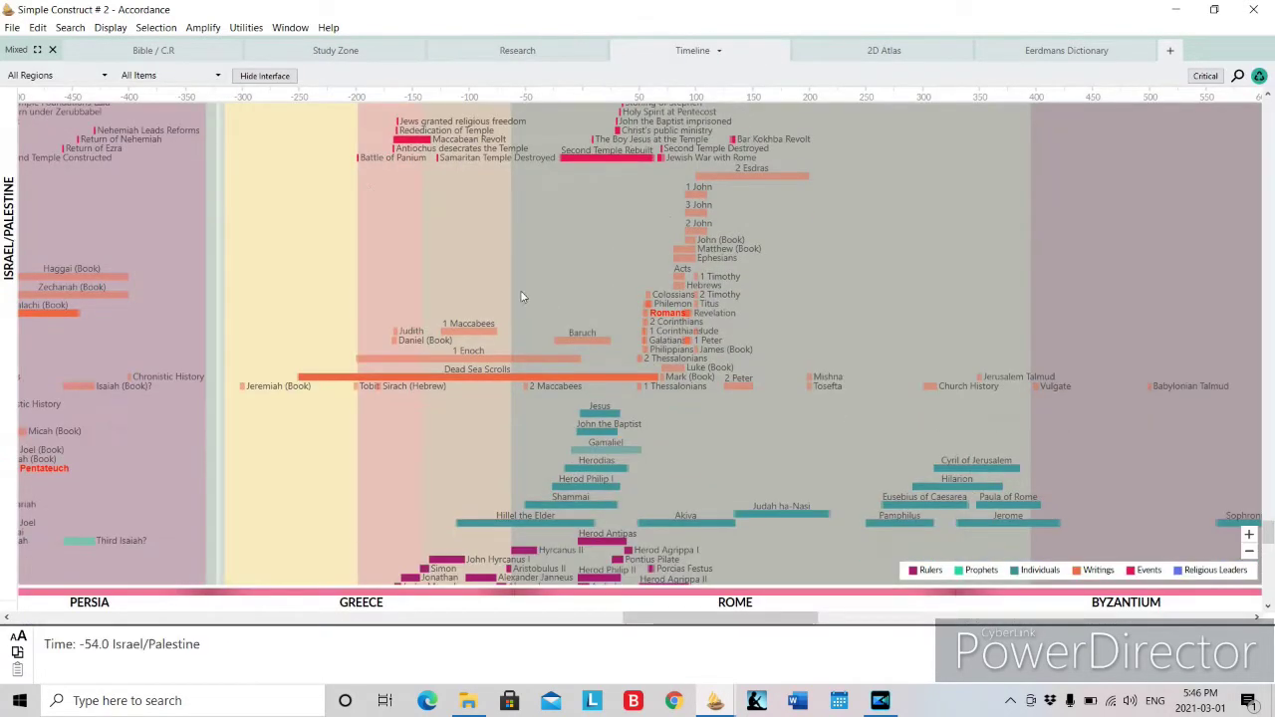
pyautogui.click(171, 53)
# Switch back to the New Study workspace and select the passage from Matthew 10:5 to 10:9, then clear the selection
pyautogui.moveTo(720, 708)
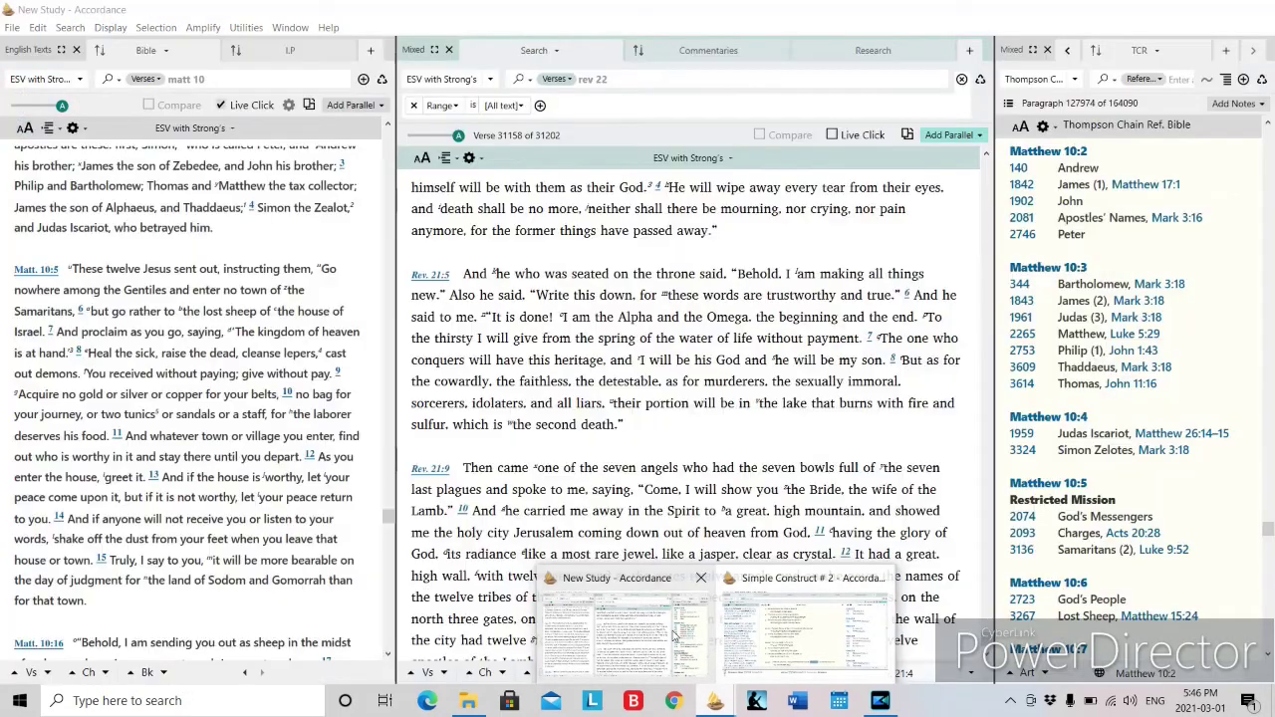
pyautogui.click(647, 632)
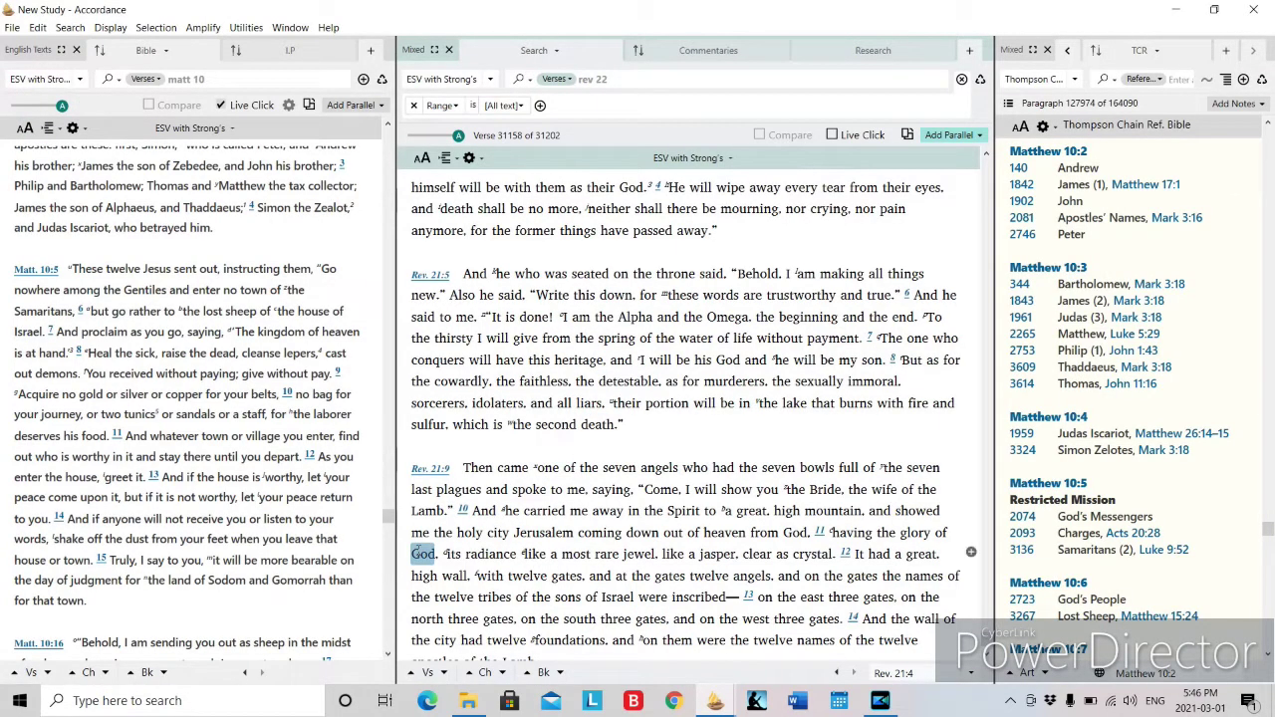
pyautogui.moveTo(63, 289); pyautogui.dragTo(182, 394)
pyautogui.moveTo(660, 294); pyautogui.dragTo(669, 381)
pyautogui.click(854, 404)
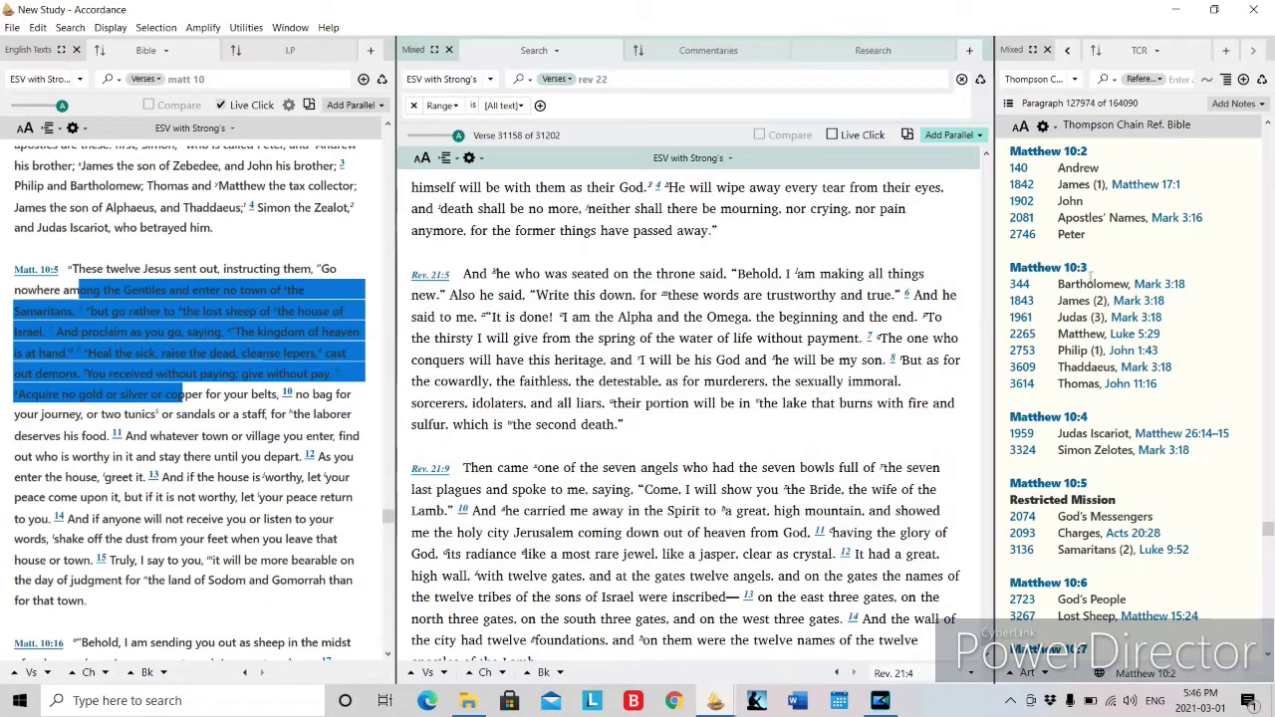
pyautogui.click(289, 251)
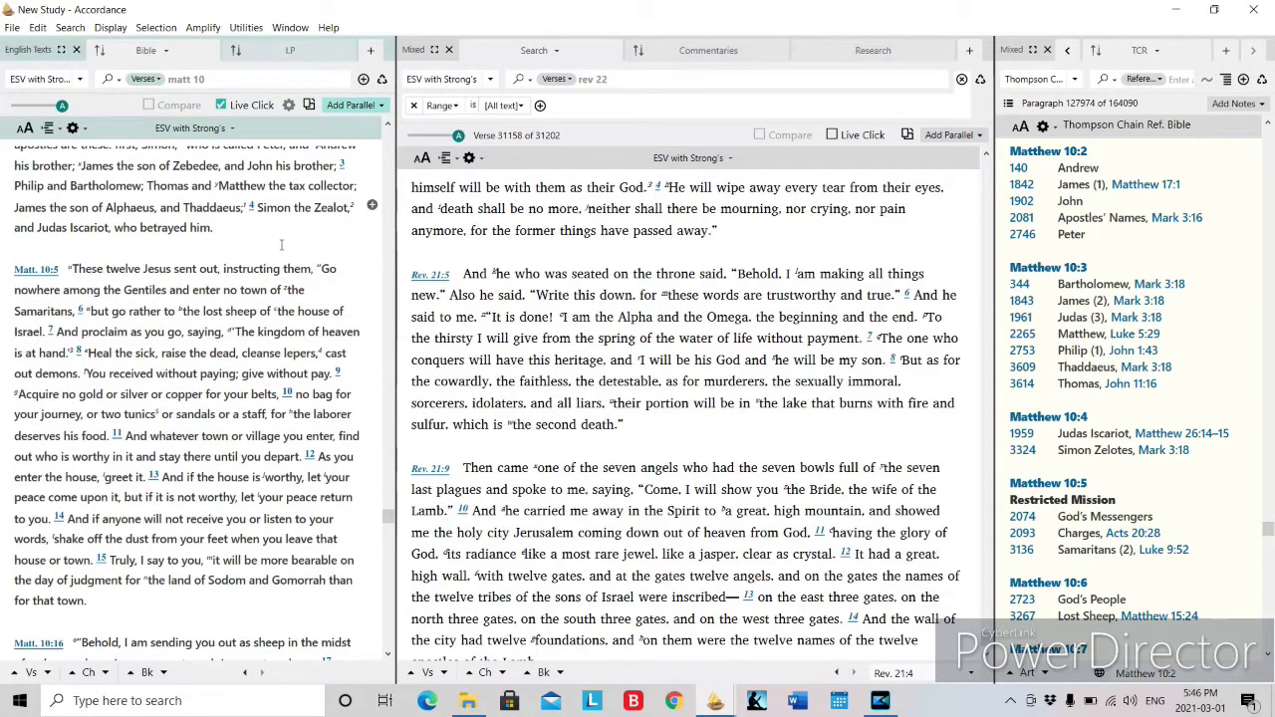
# View the LP, Commentaries and Research content in turn, and return to the Search and Bible texts
pyautogui.click(289, 50)
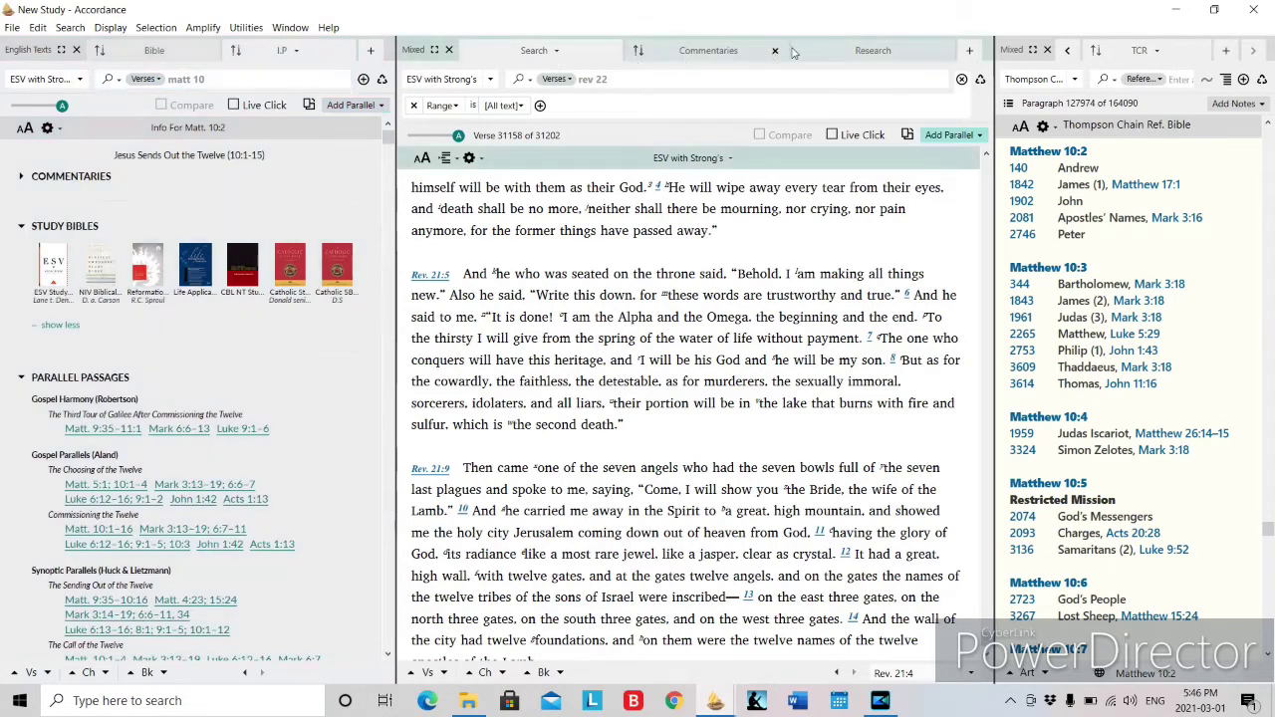
pyautogui.click(708, 50)
pyautogui.click(864, 50)
pyautogui.click(527, 55)
pyautogui.click(245, 56)
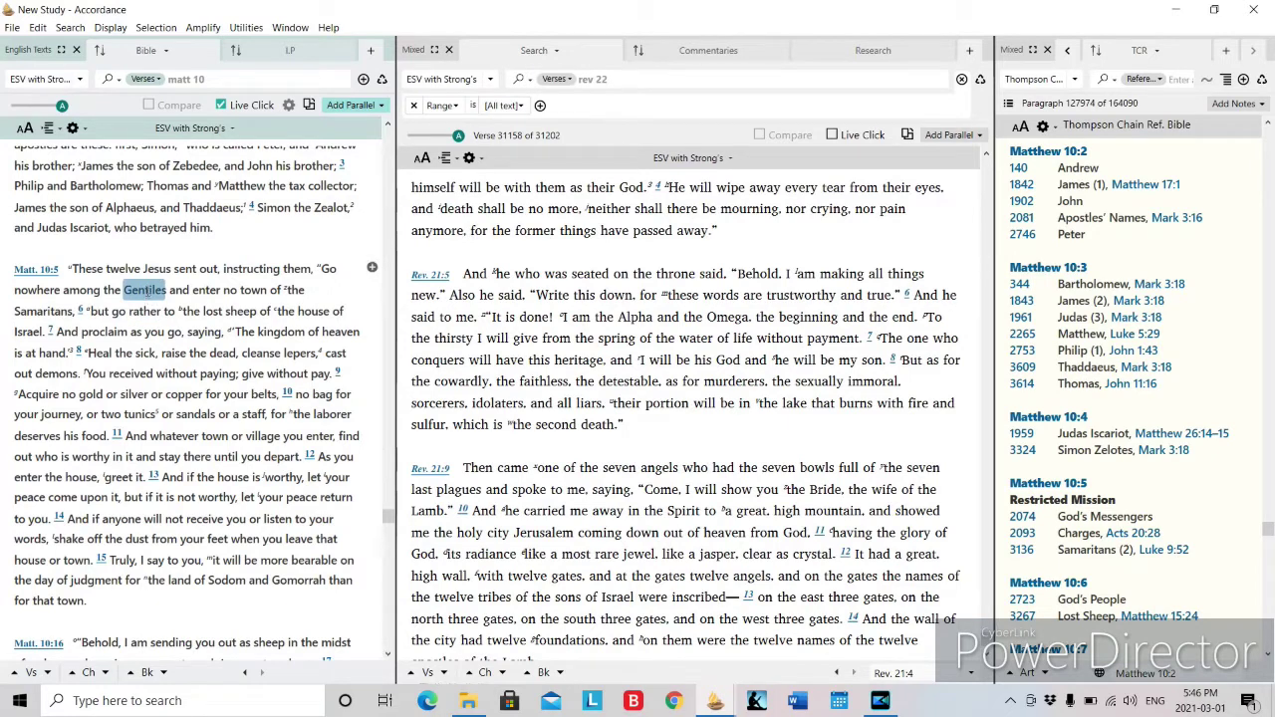
# Look up "Gentiles" from Matthew 10:5 in the TDNT and Liddell, Scott, Jones lexicons, and close the research results
pyautogui.click(147, 290)
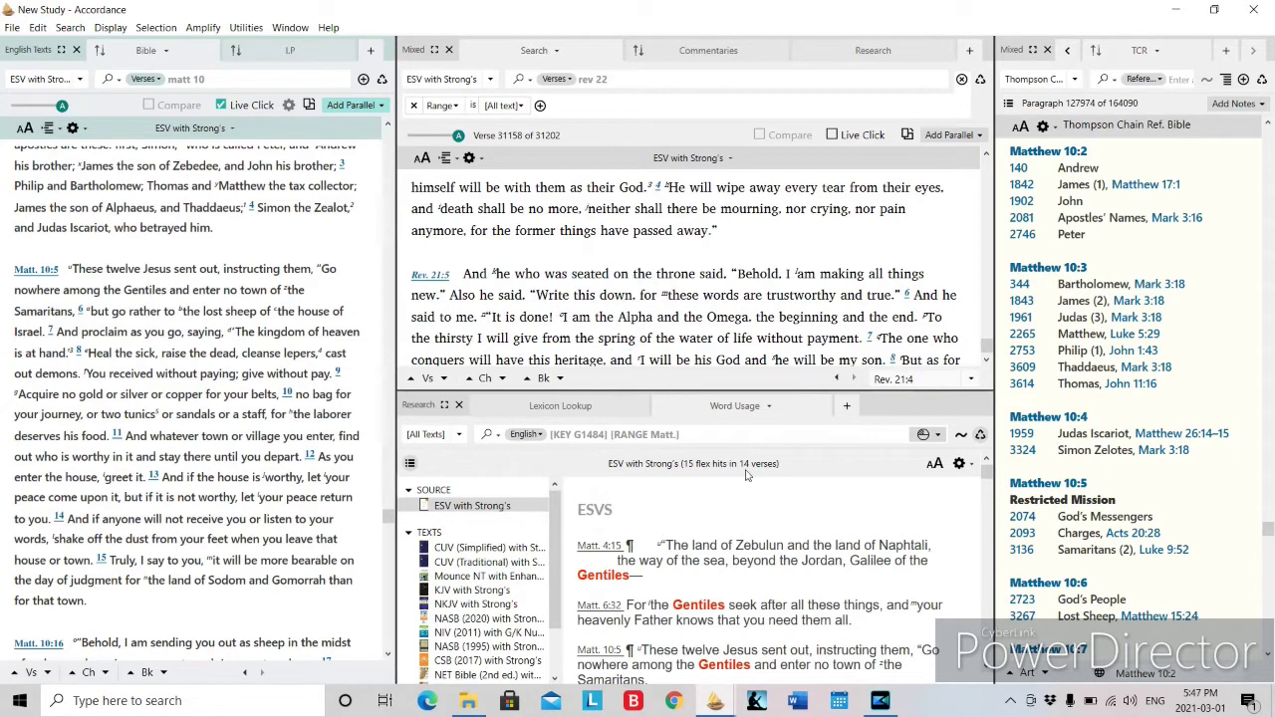
pyautogui.click(581, 411)
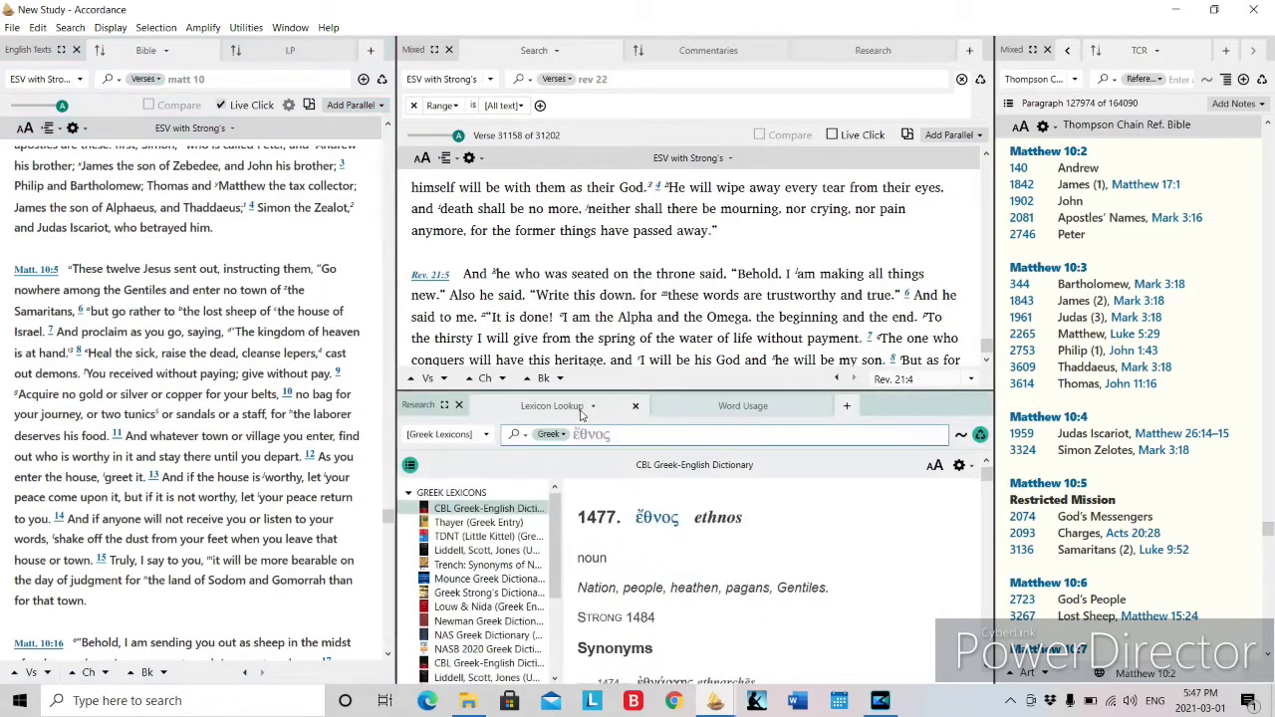
pyautogui.click(474, 536)
pyautogui.click(480, 550)
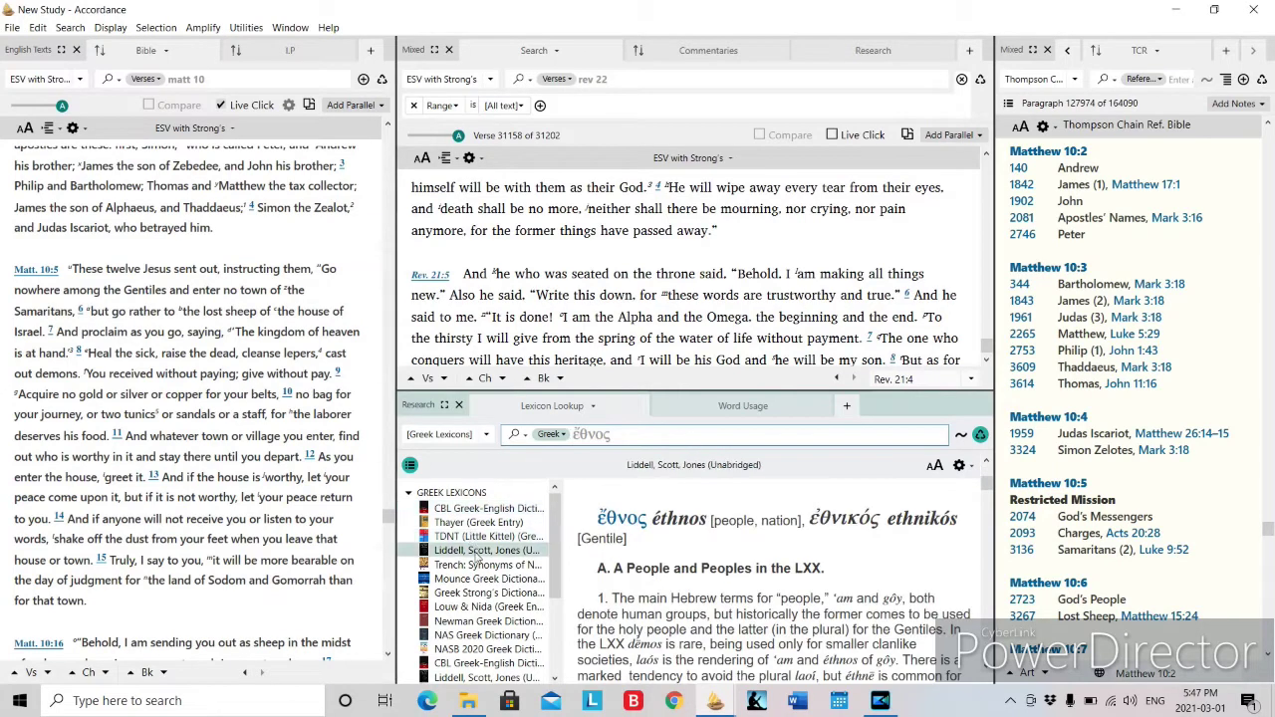
pyautogui.click(460, 405)
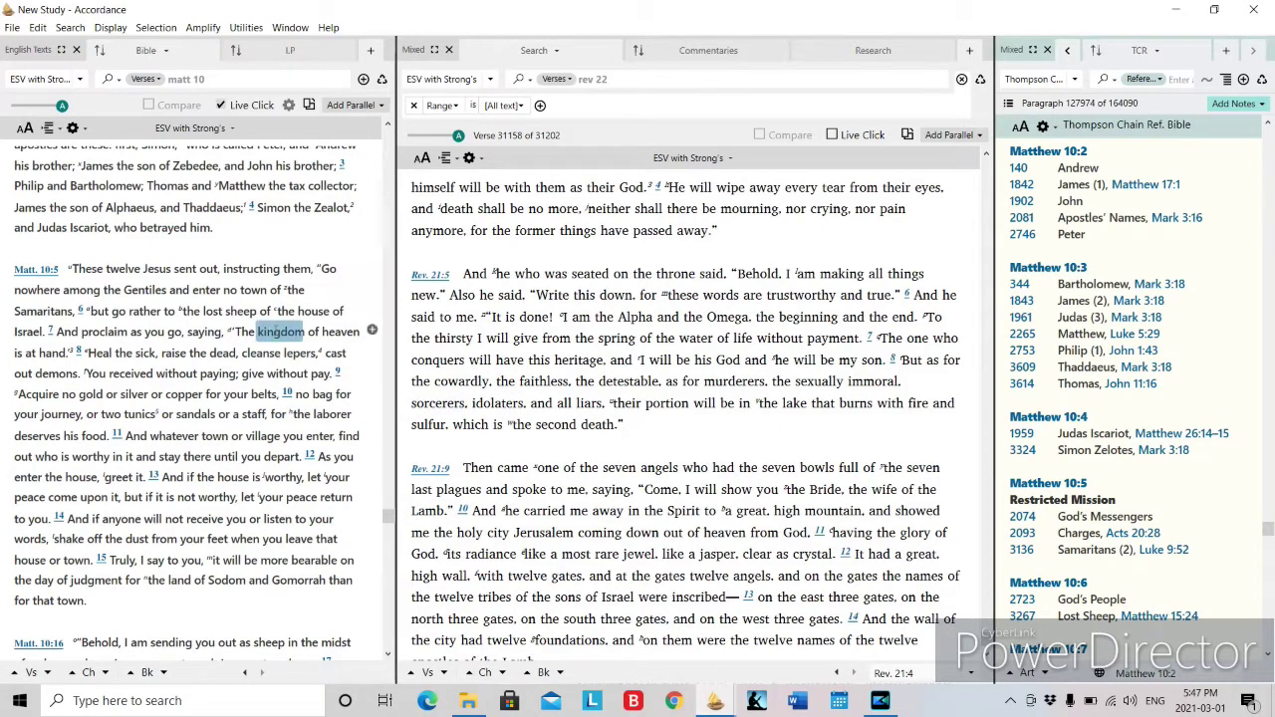
# Turn off Live Click, look up "instructing" from Matthew 10:5 in the Greek Strong's Dictionary, and close the dictionary
pyautogui.click(223, 107)
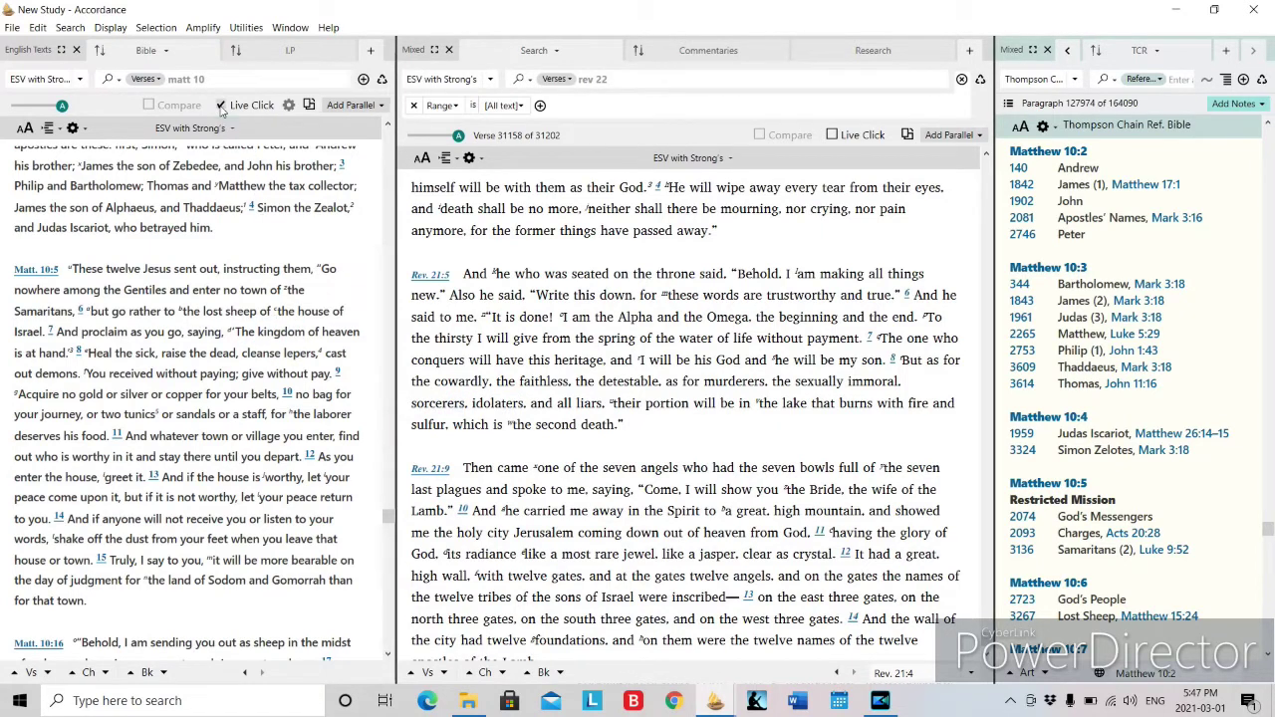
pyautogui.doubleClick(253, 266)
pyautogui.click(299, 239)
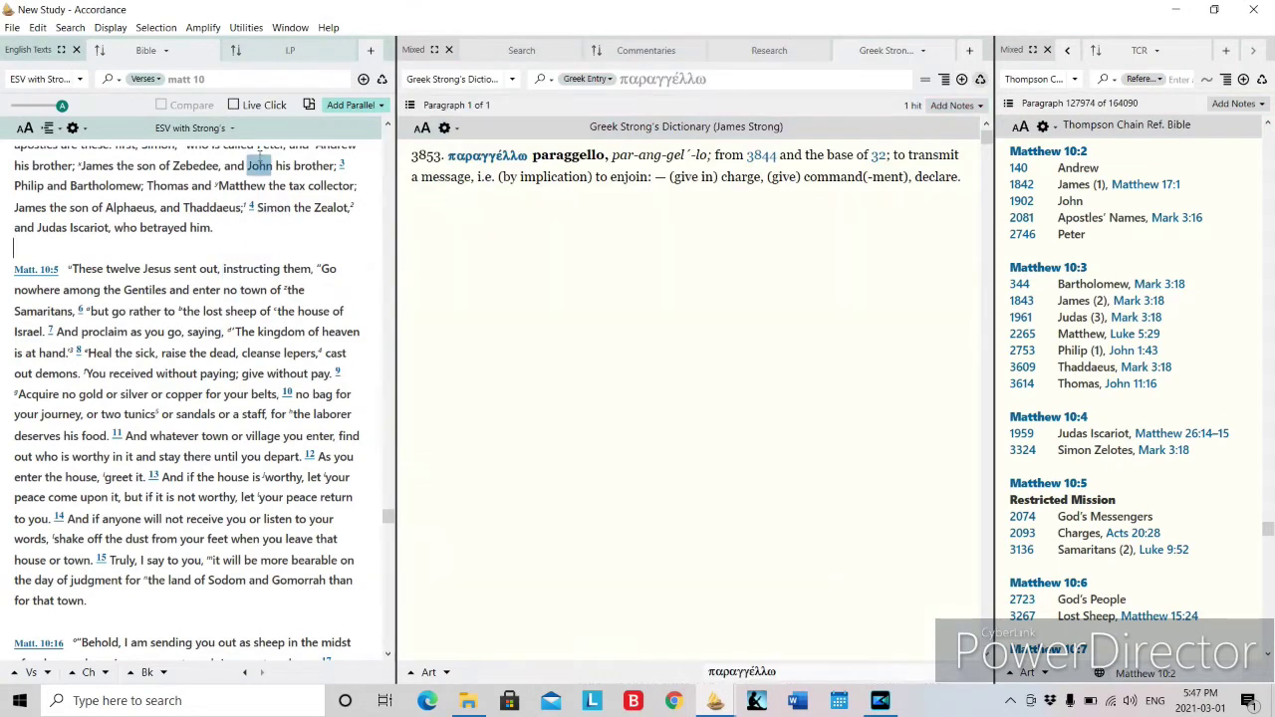
pyautogui.click(943, 51)
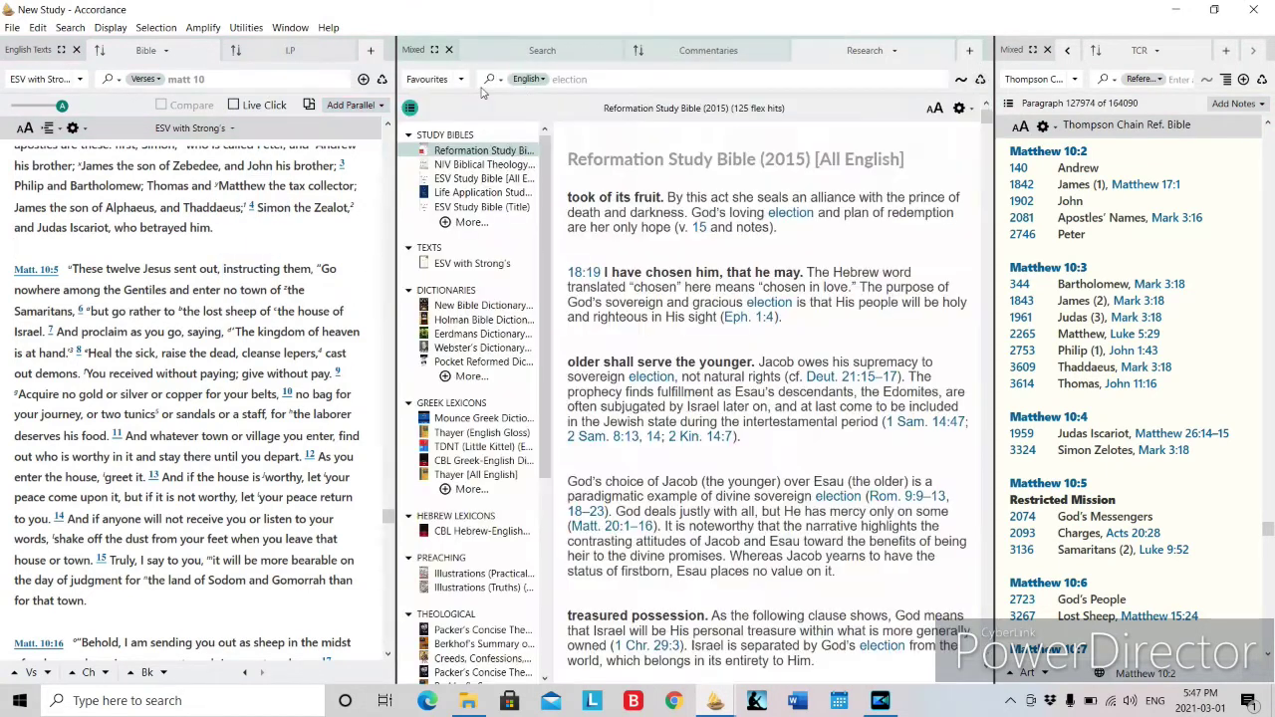
# Turn Live Click back on and look up "sheep" from Matthew 10:6 in the Mounce Greek Dictionary
pyautogui.click(257, 105)
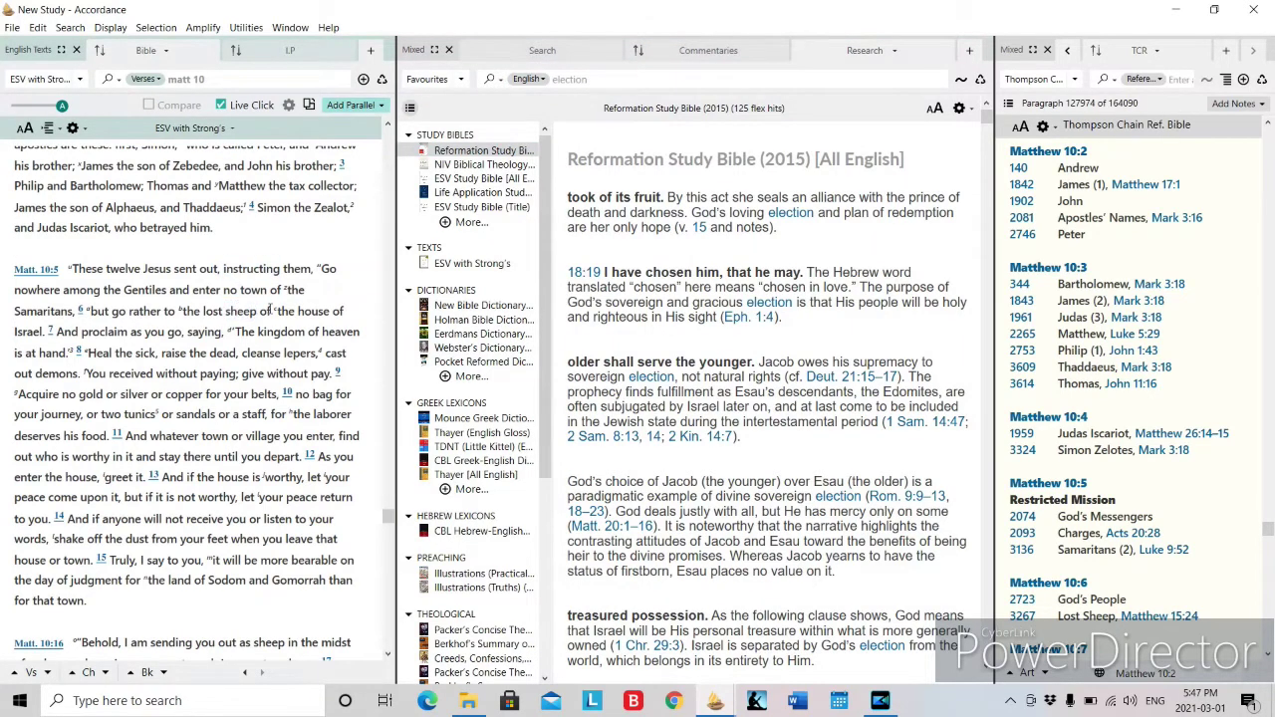
pyautogui.click(246, 312)
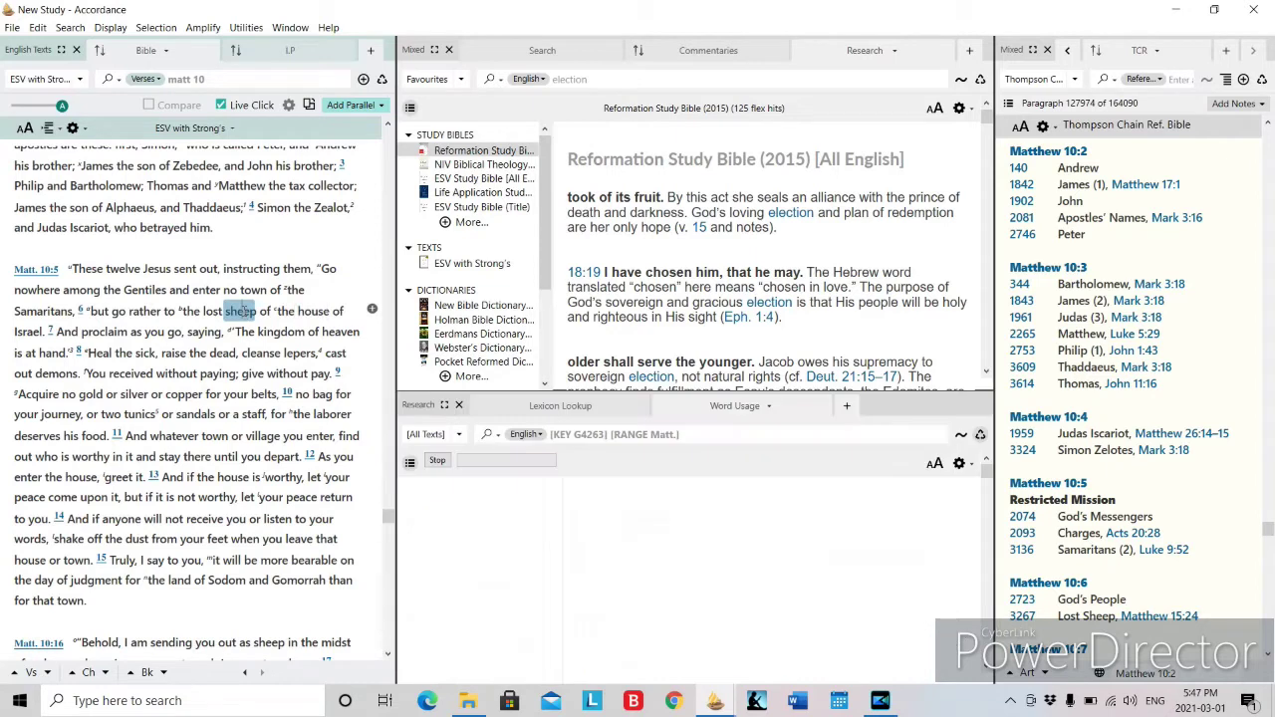
pyautogui.click(547, 405)
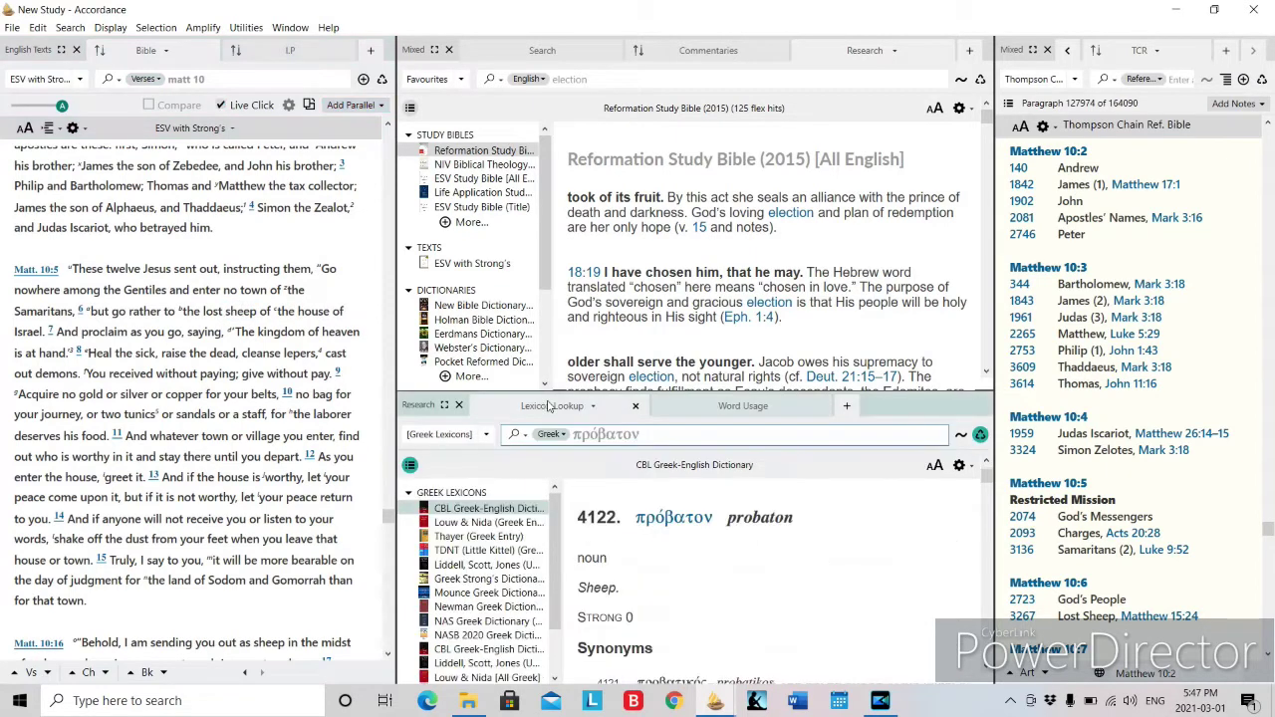
pyautogui.click(467, 594)
# Open the full Mounce entry for πρόβατον, and close both the lexicon results and the dictionary
pyautogui.moveTo(619, 511)
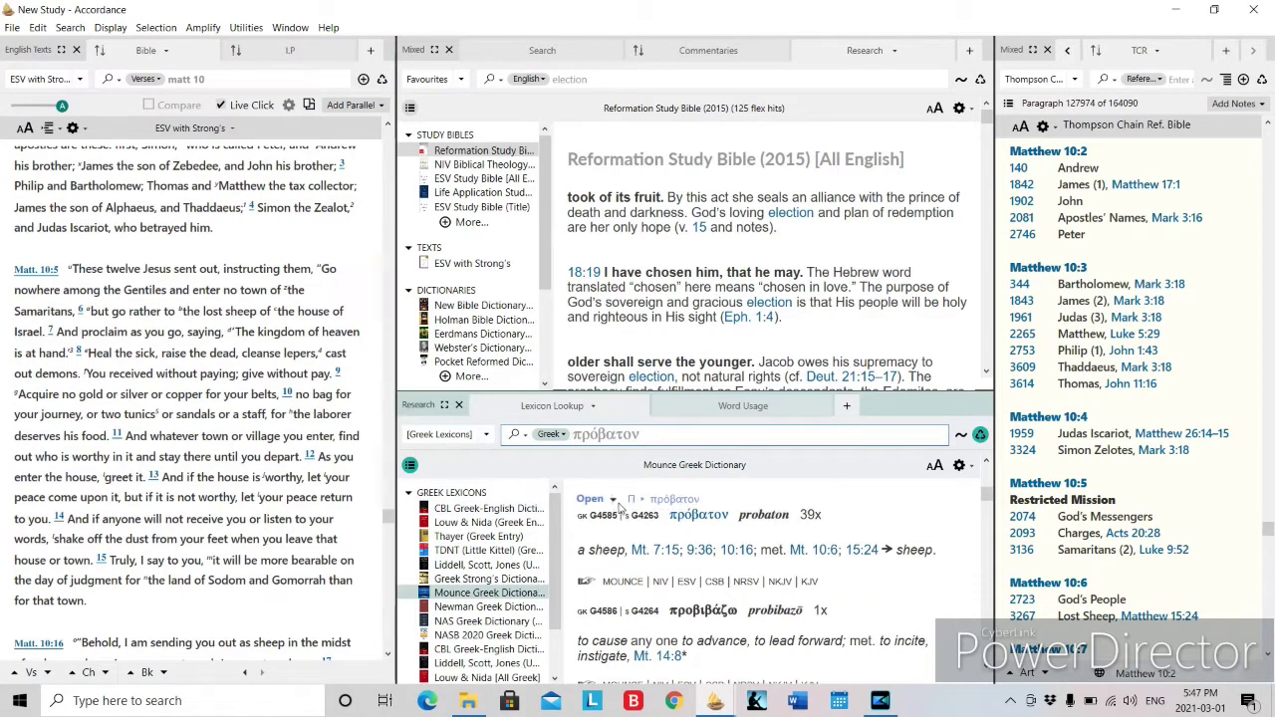
pyautogui.click(589, 499)
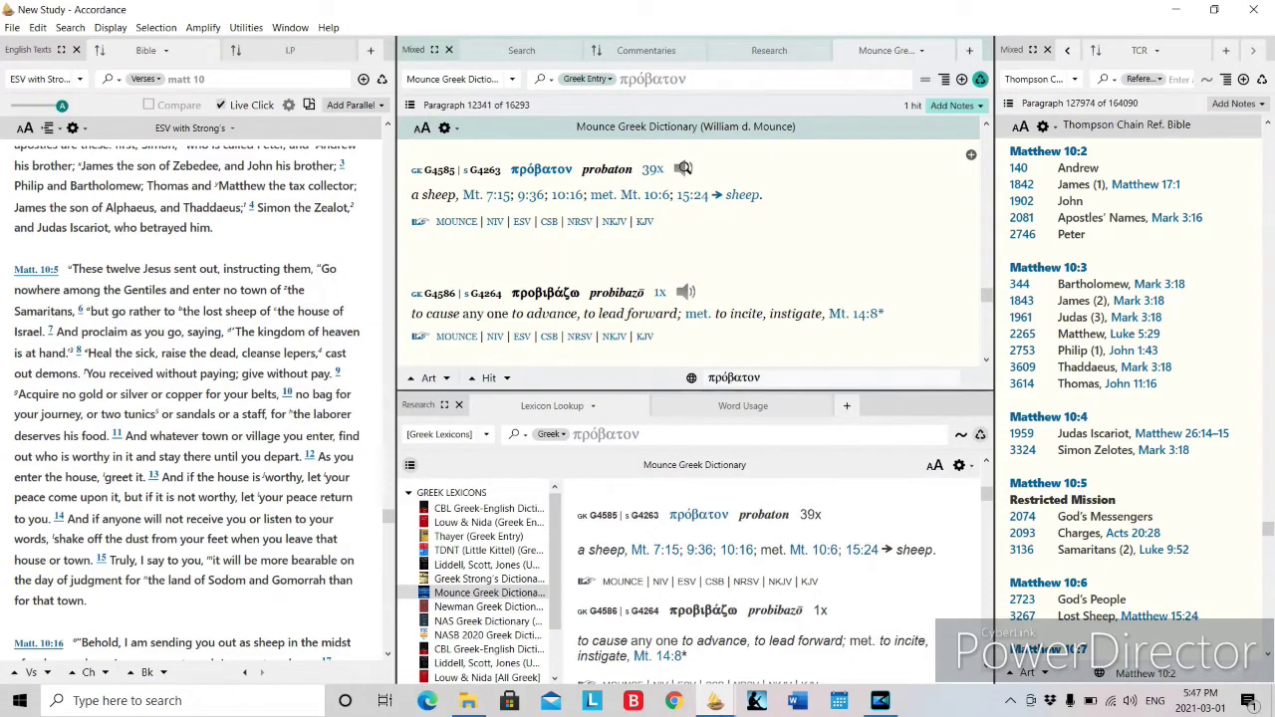
pyautogui.click(459, 407)
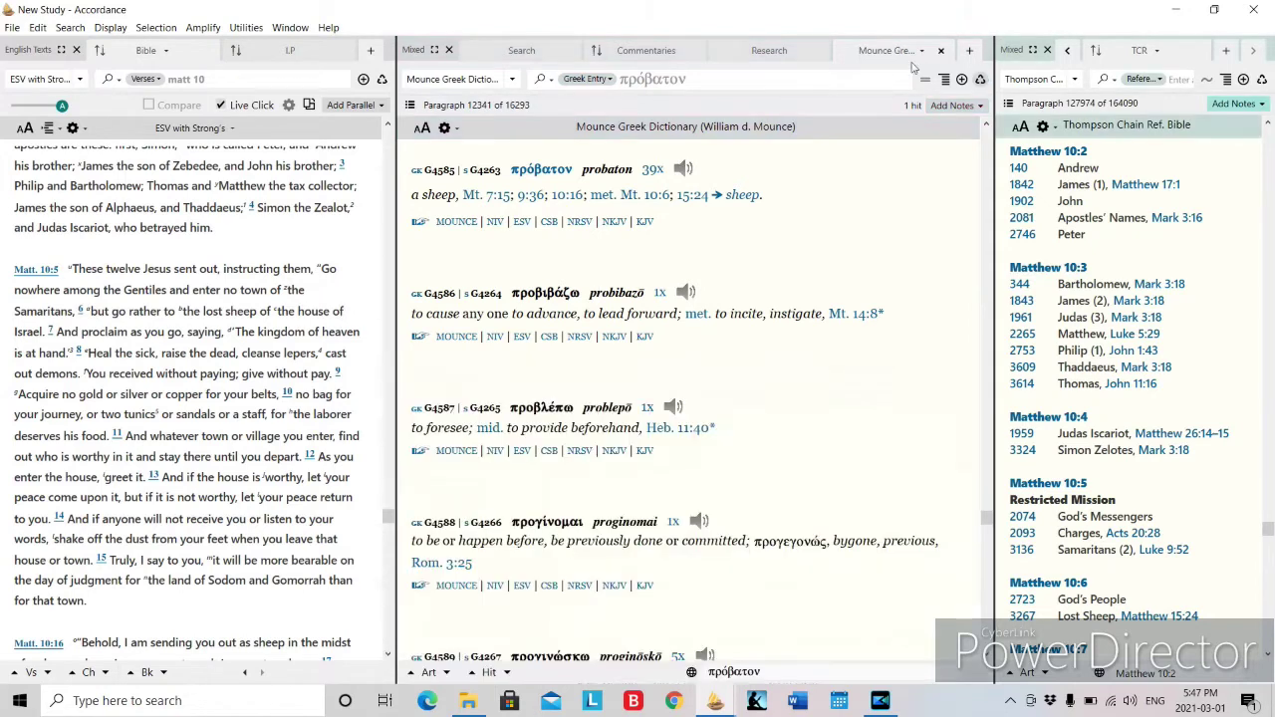
pyautogui.click(940, 51)
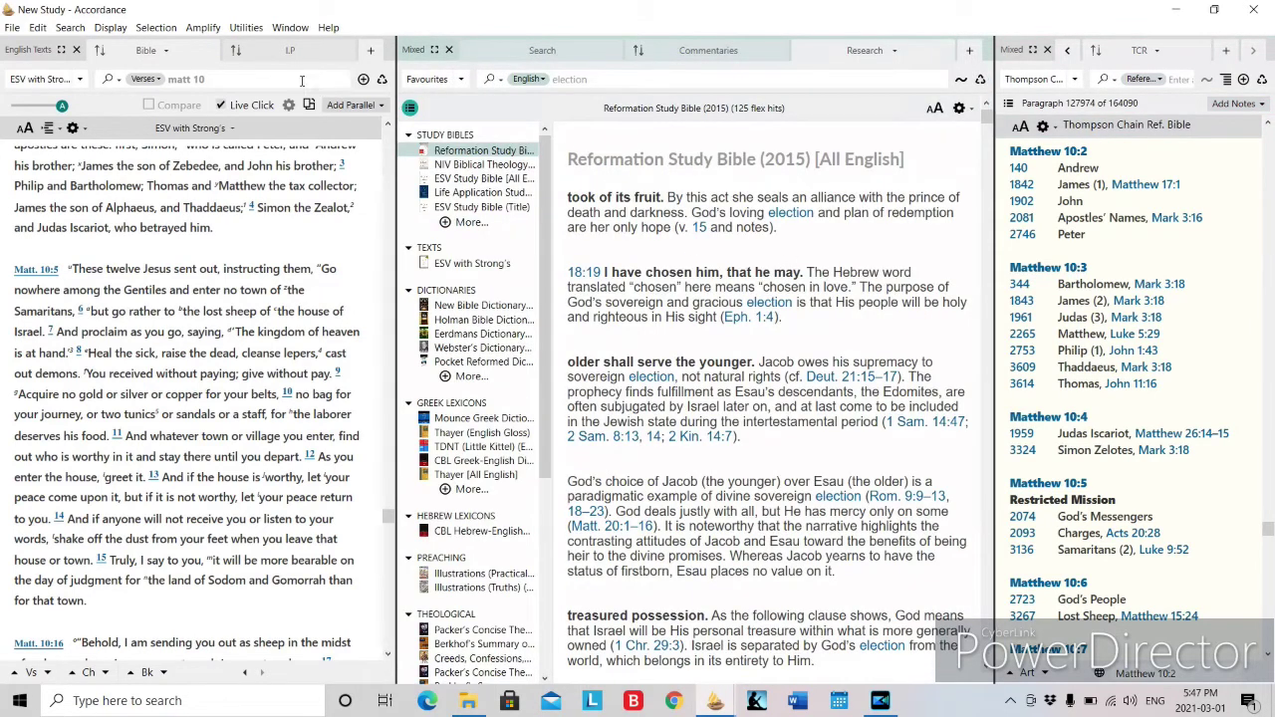
# Show the Highlight palette and highlight the whole text of Matthew 10:5 in the Blue style
pyautogui.click(290, 28)
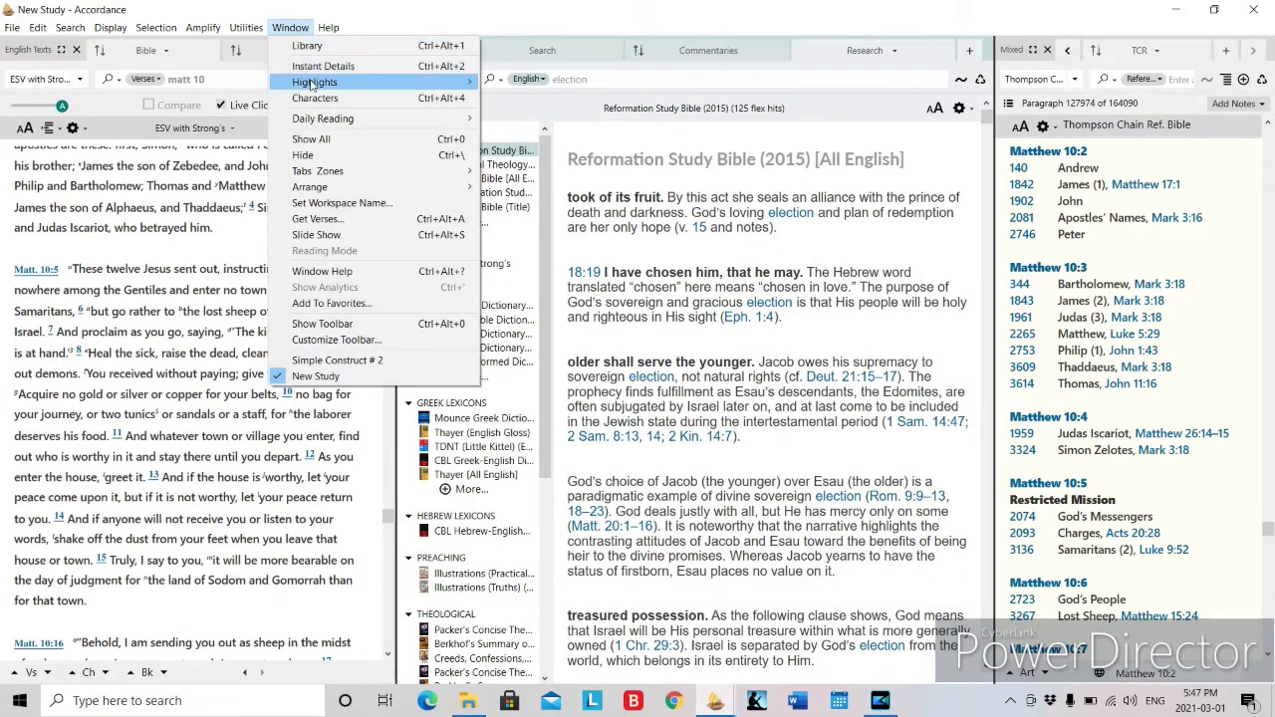
pyautogui.moveTo(313, 86)
pyautogui.click(541, 88)
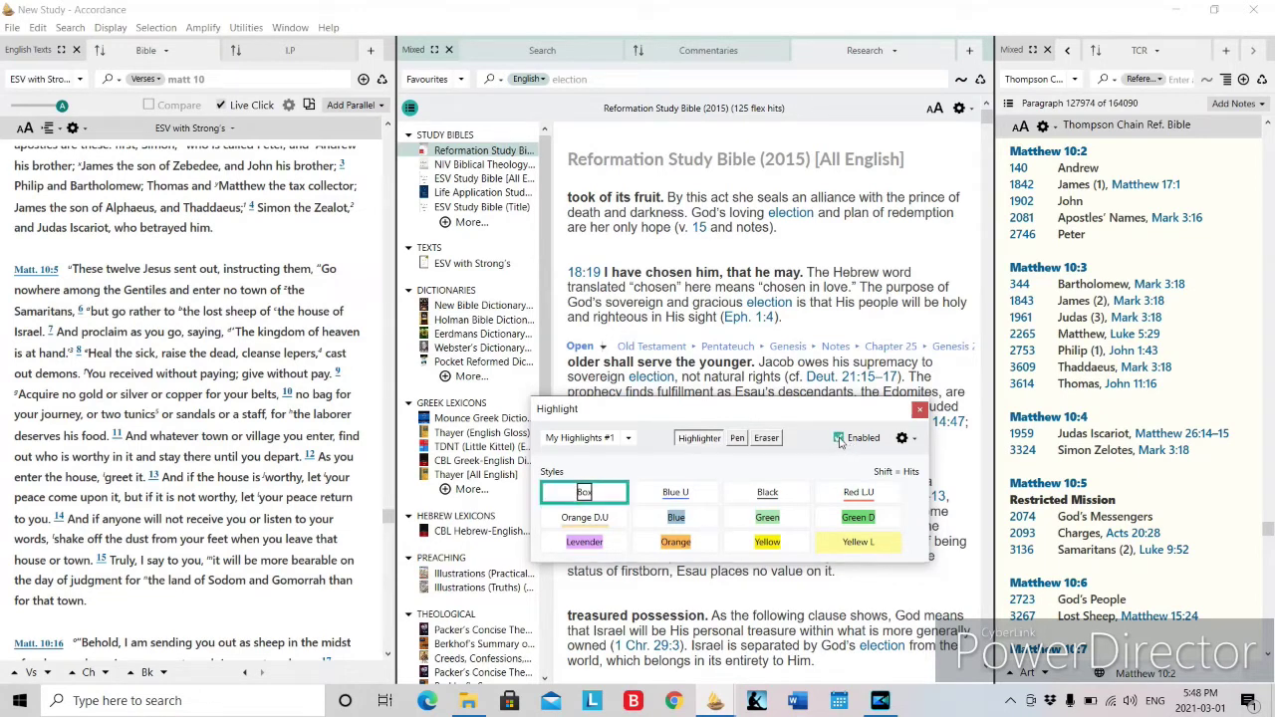
pyautogui.click(675, 516)
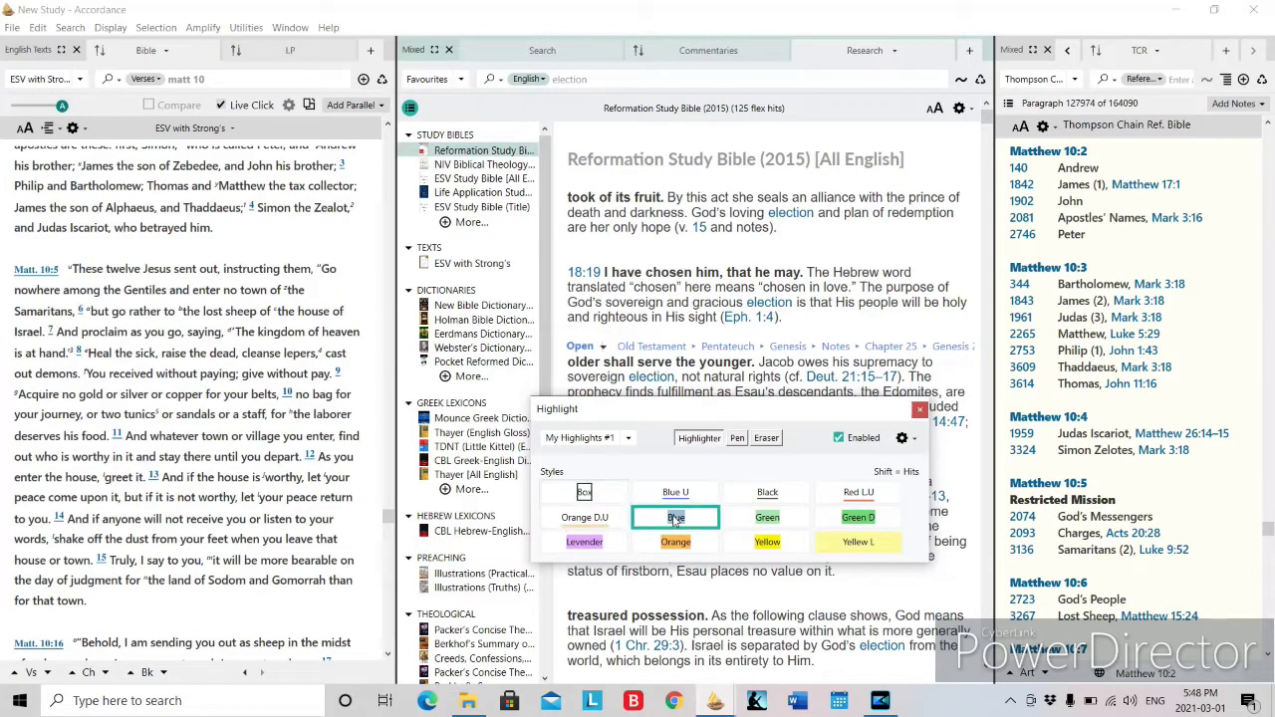
pyautogui.click(120, 266)
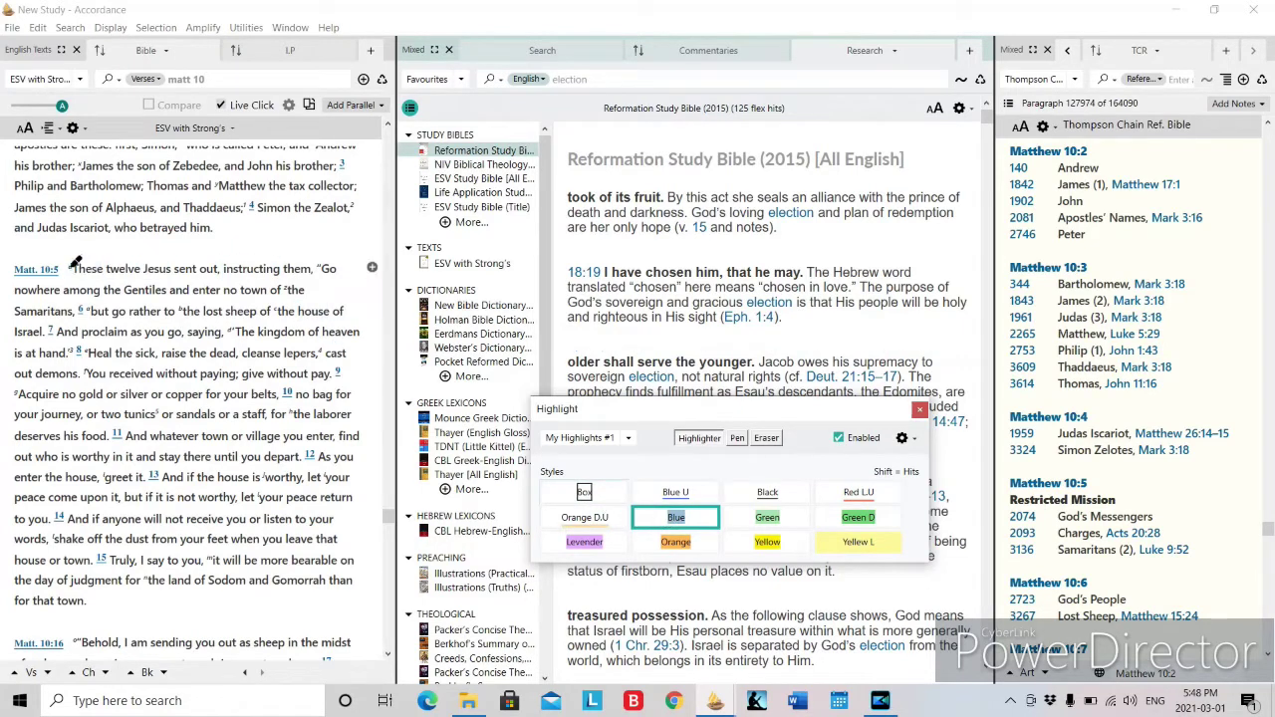
pyautogui.moveTo(74, 266); pyautogui.dragTo(87, 317)
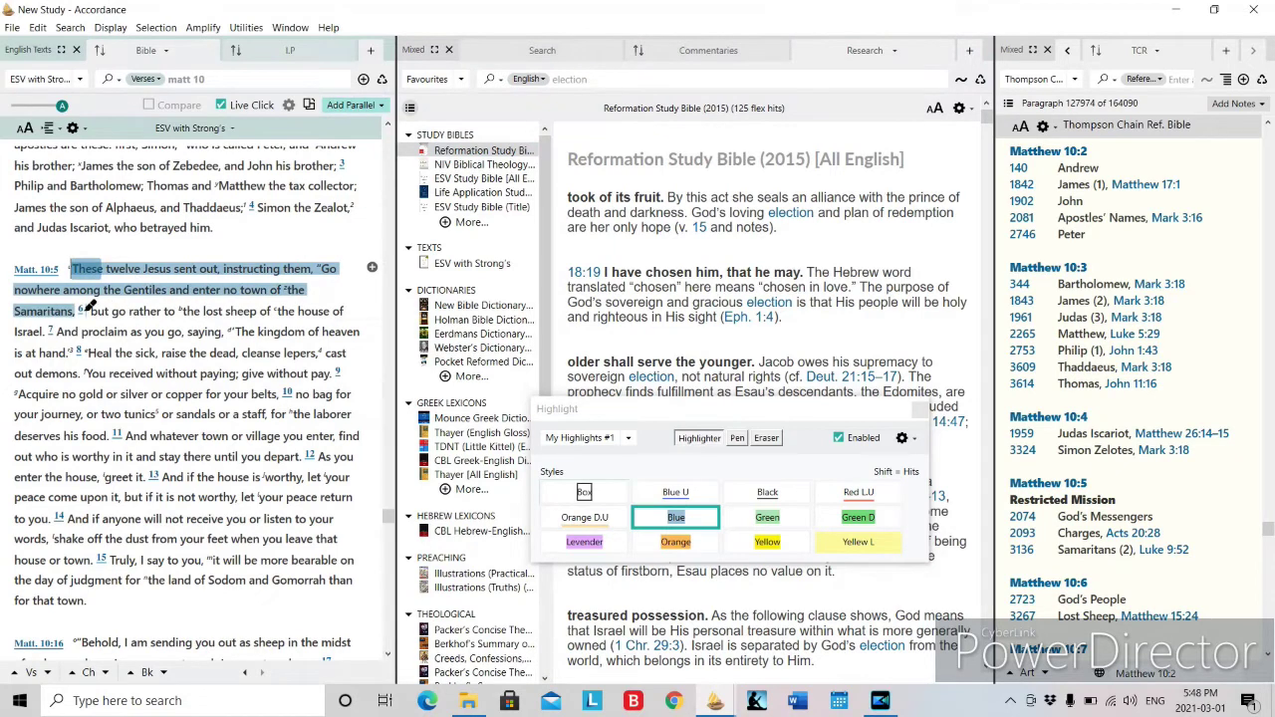
# Apply the Box highlight style to Matthew 10:5, and highlight Matthew 10:5–6 in the Blue style
pyautogui.click(595, 492)
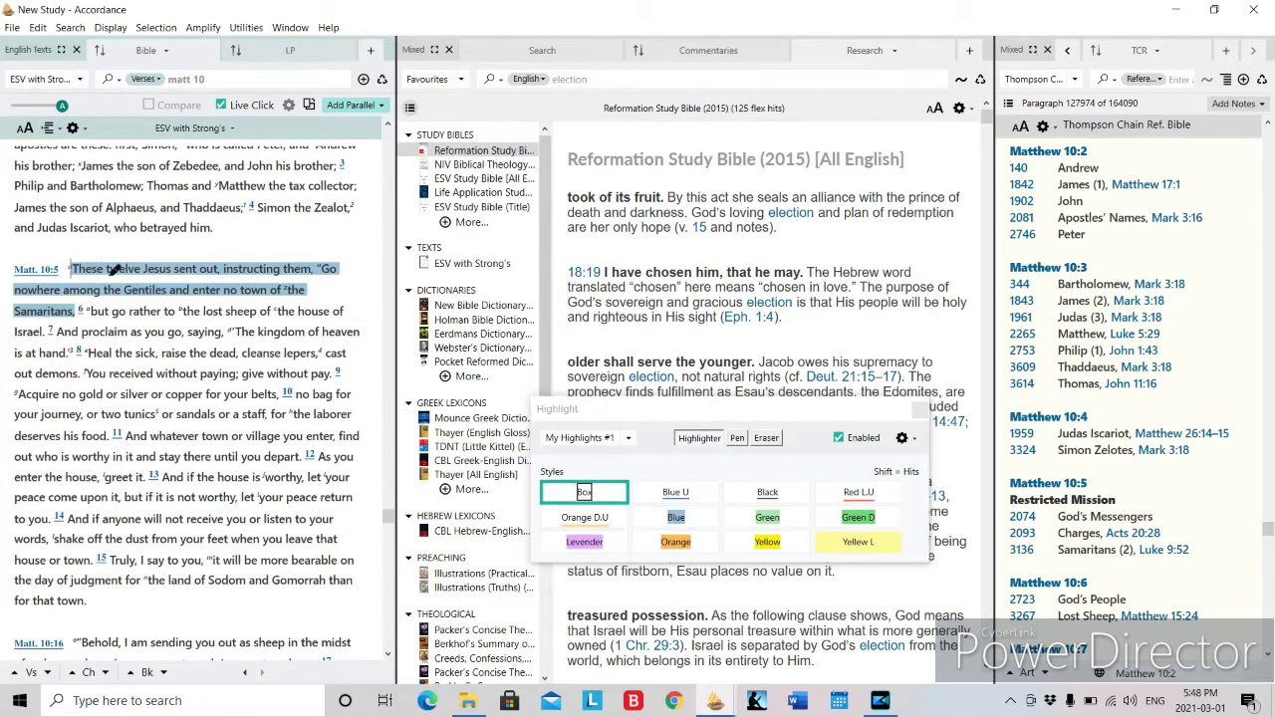
pyautogui.moveTo(74, 263); pyautogui.dragTo(88, 311)
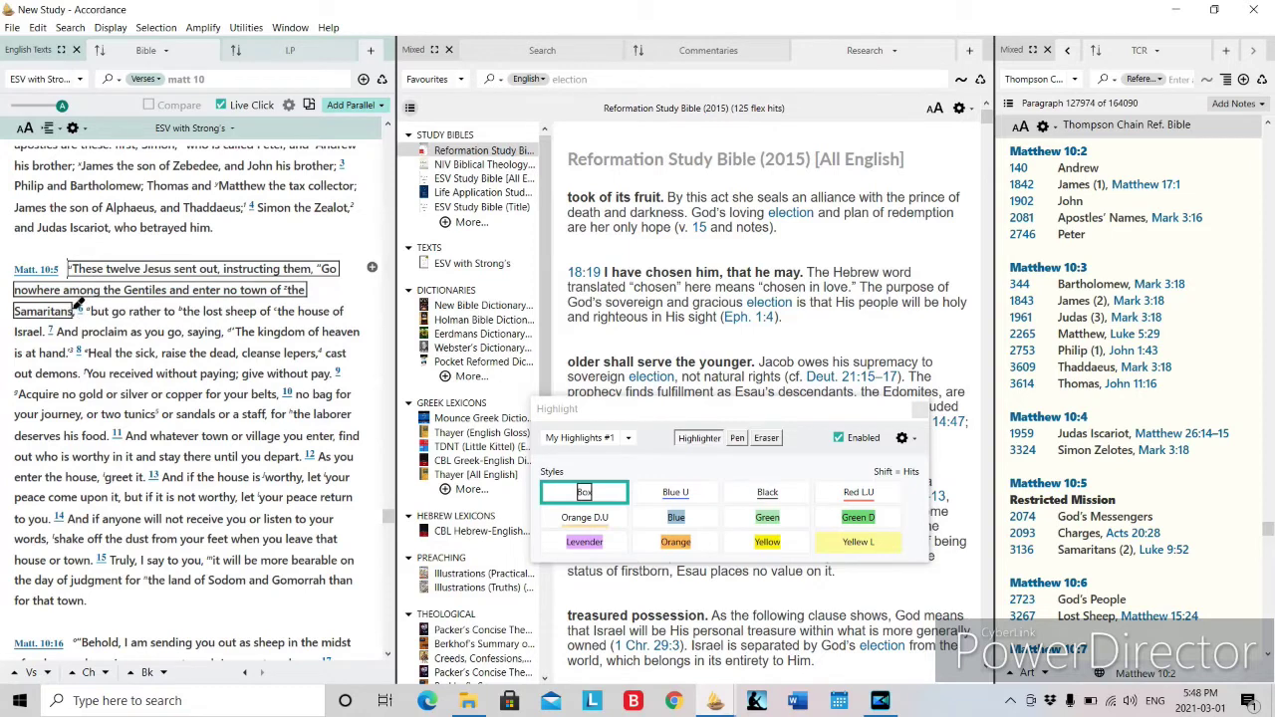
pyautogui.click(683, 518)
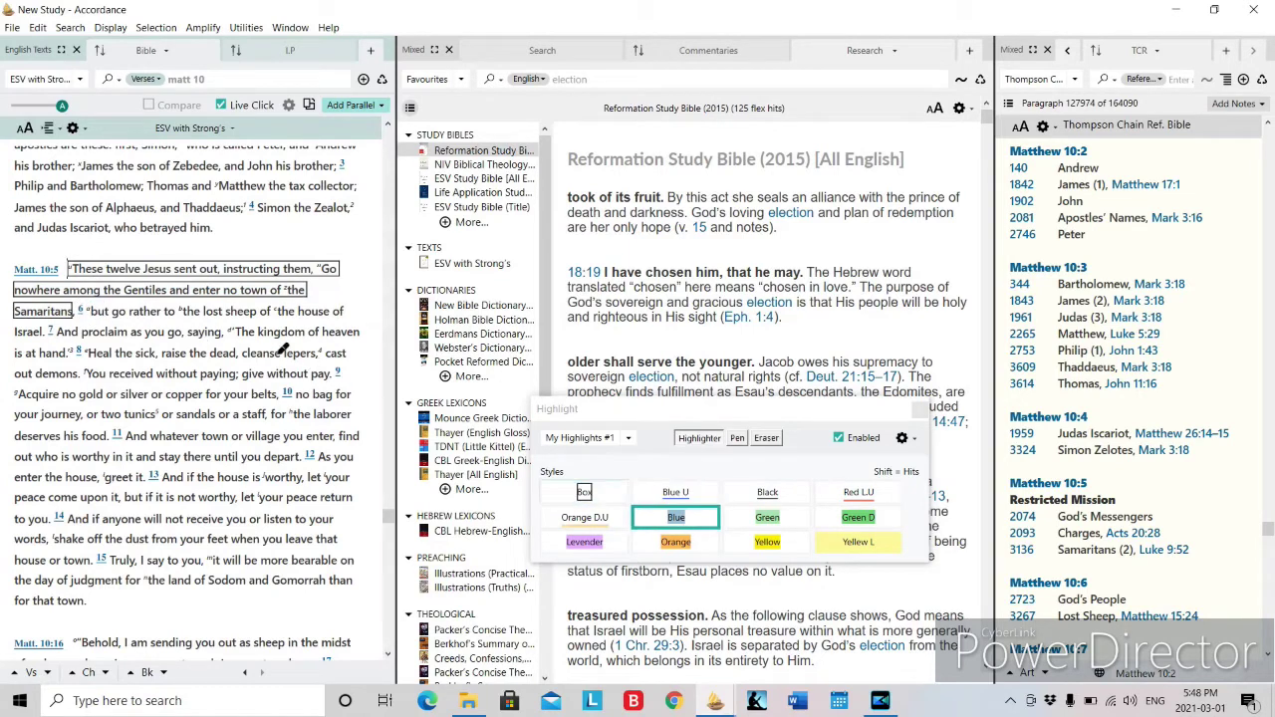
pyautogui.moveTo(73, 267); pyautogui.dragTo(45, 332)
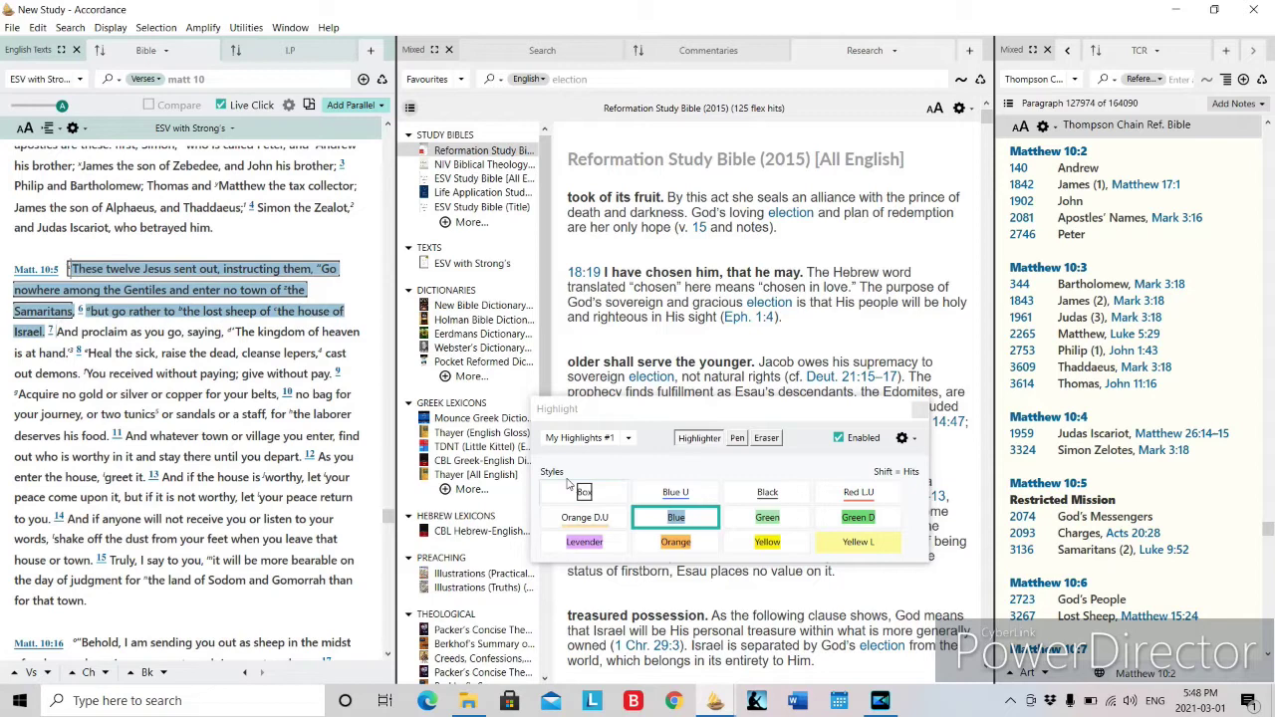
# Erase all highlighting from Matthew 10:5–6 with the Eraser and switch back to the Highlighter
pyautogui.click(766, 439)
pyautogui.moveTo(47, 330)
pyautogui.mouseDown()
pyautogui.moveTo(12, 322)
pyautogui.moveTo(73, 286)
pyautogui.moveTo(72, 270)
pyautogui.mouseUp()
pyautogui.moveTo(295, 321)
pyautogui.mouseDown()
pyautogui.moveTo(338, 310)
pyautogui.moveTo(77, 310)
pyautogui.mouseUp()
pyautogui.click(697, 439)
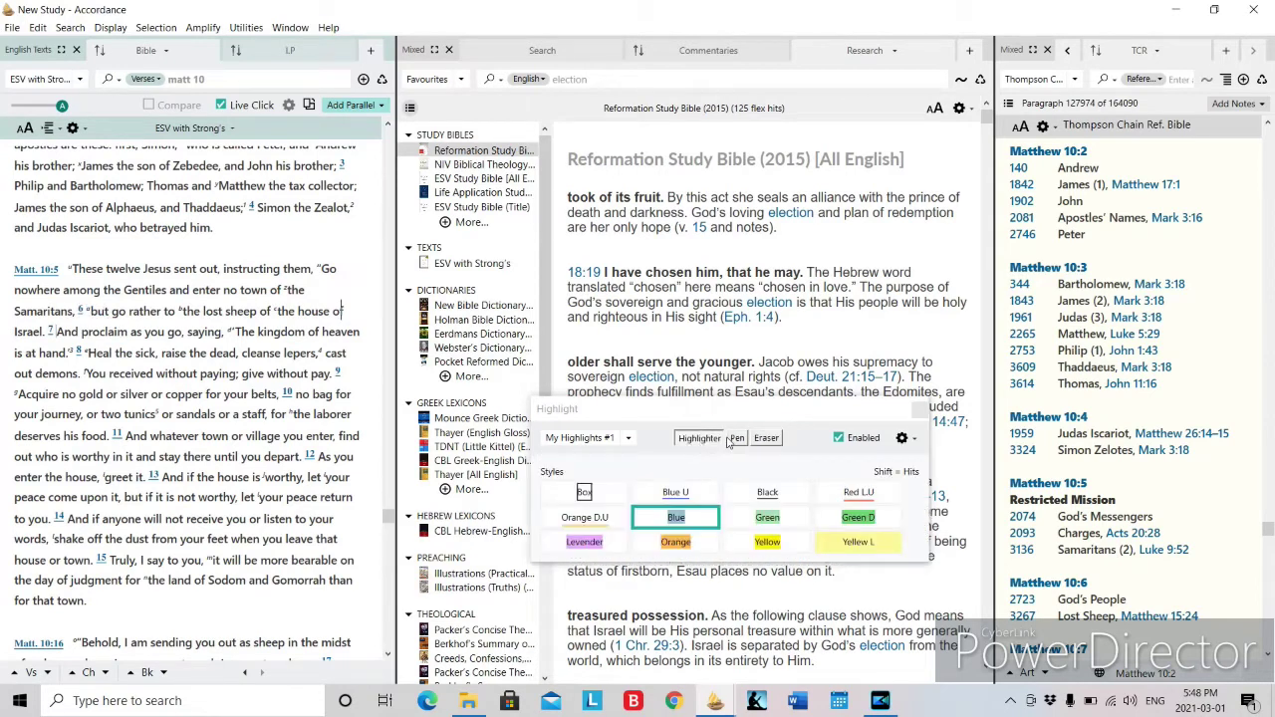
# Set the Pen to width 1 and draw two large curved black strokes across the text of Matthew 10:4–13
pyautogui.click(737, 438)
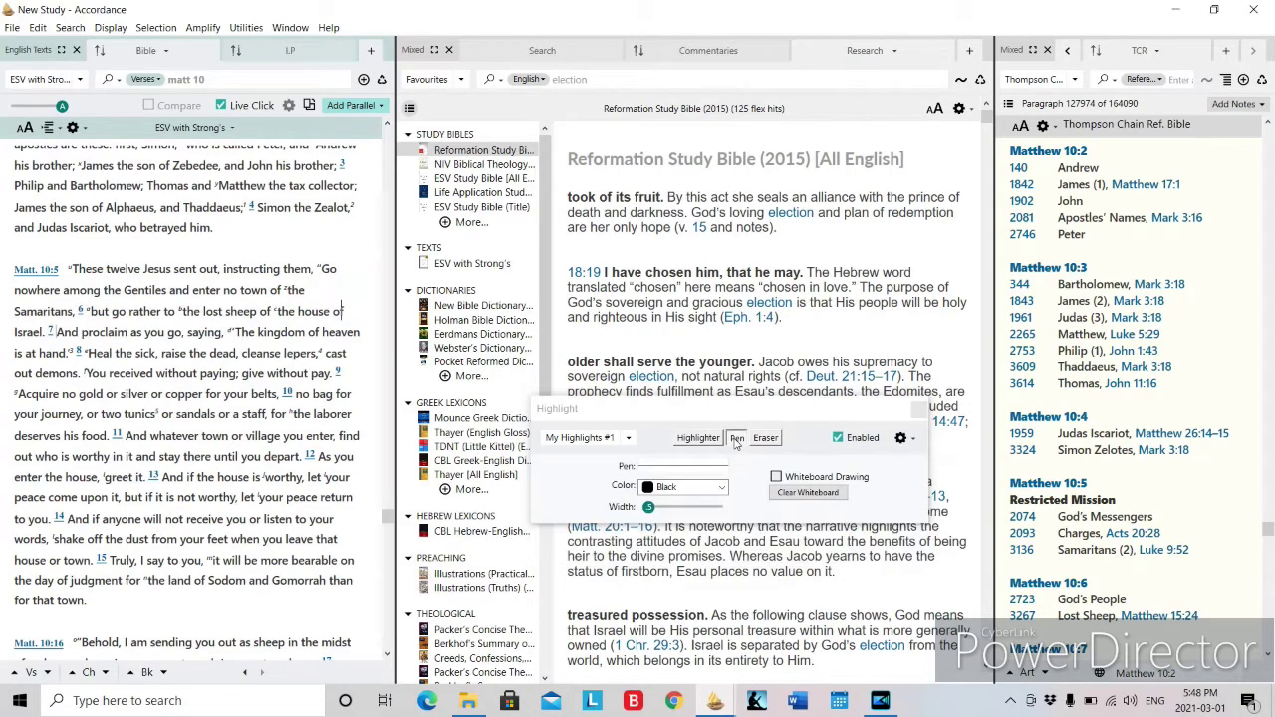
pyautogui.click(660, 507)
pyautogui.moveTo(225, 229)
pyautogui.mouseDown()
pyautogui.moveTo(279, 260)
pyautogui.moveTo(244, 419)
pyautogui.mouseUp()
pyautogui.moveTo(125, 282)
pyautogui.mouseDown()
pyautogui.moveTo(103, 382)
pyautogui.moveTo(205, 470)
pyautogui.mouseUp()
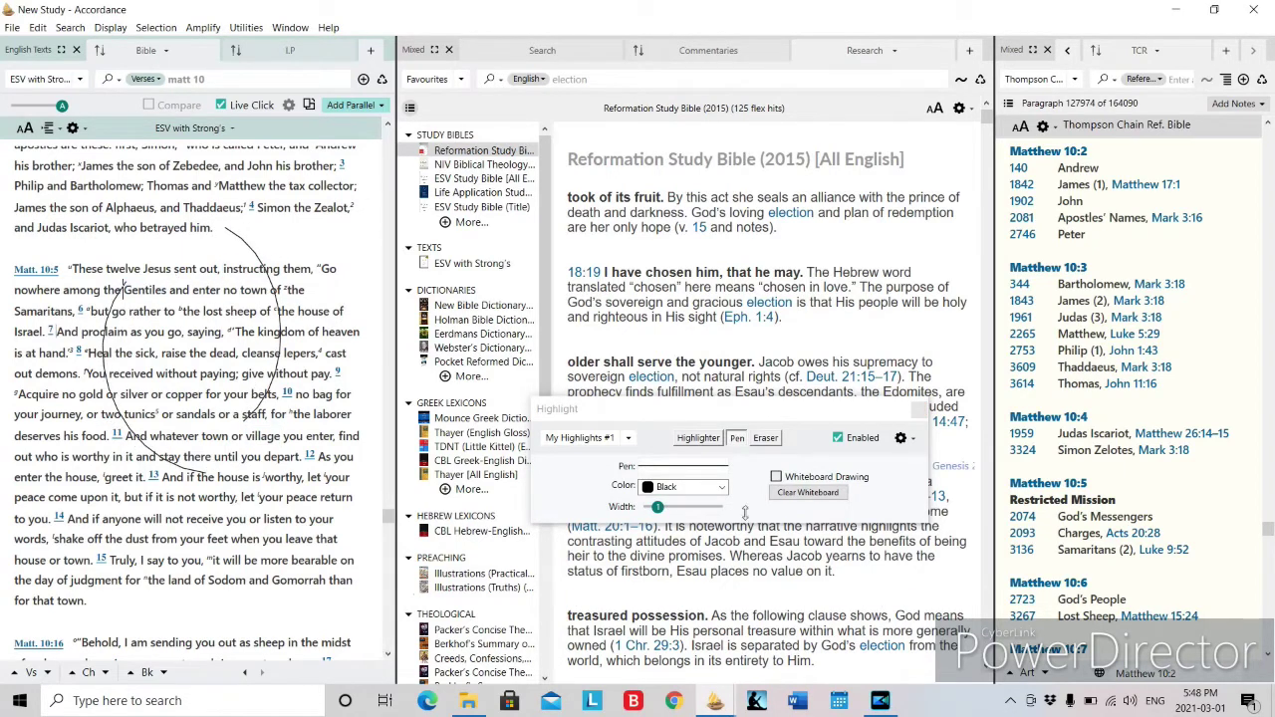
# Erase both curved pen strokes from the Matthew 10 text and return to the Highlighter
pyautogui.click(765, 438)
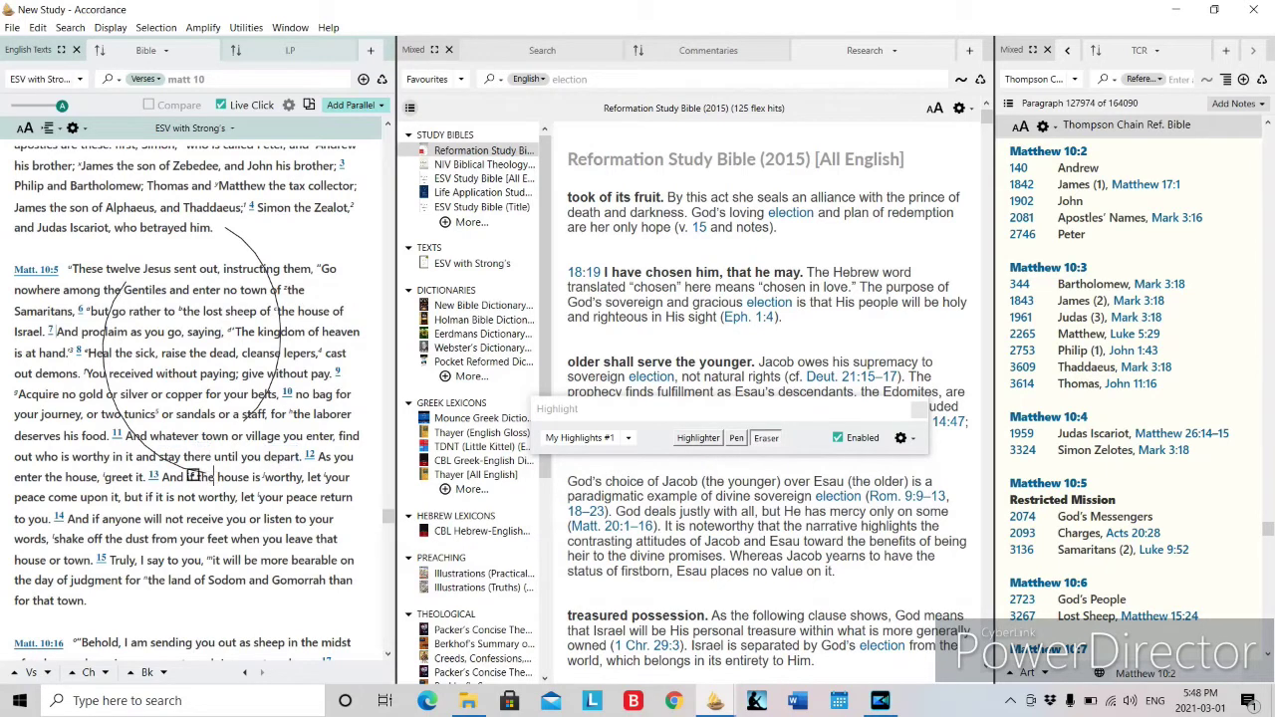
pyautogui.click(117, 410)
pyautogui.click(223, 227)
pyautogui.click(687, 440)
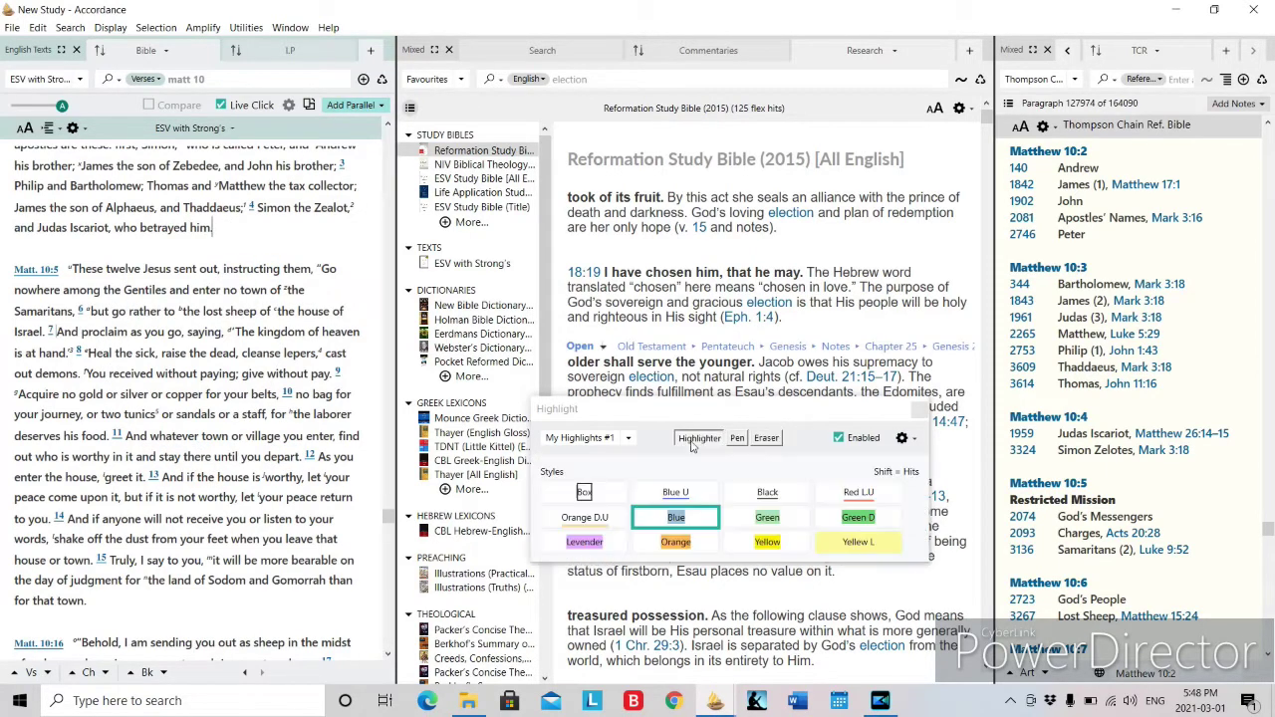
# Show the symbols in the Highlight palette, browse through them, and hide them again
pyautogui.click(904, 439)
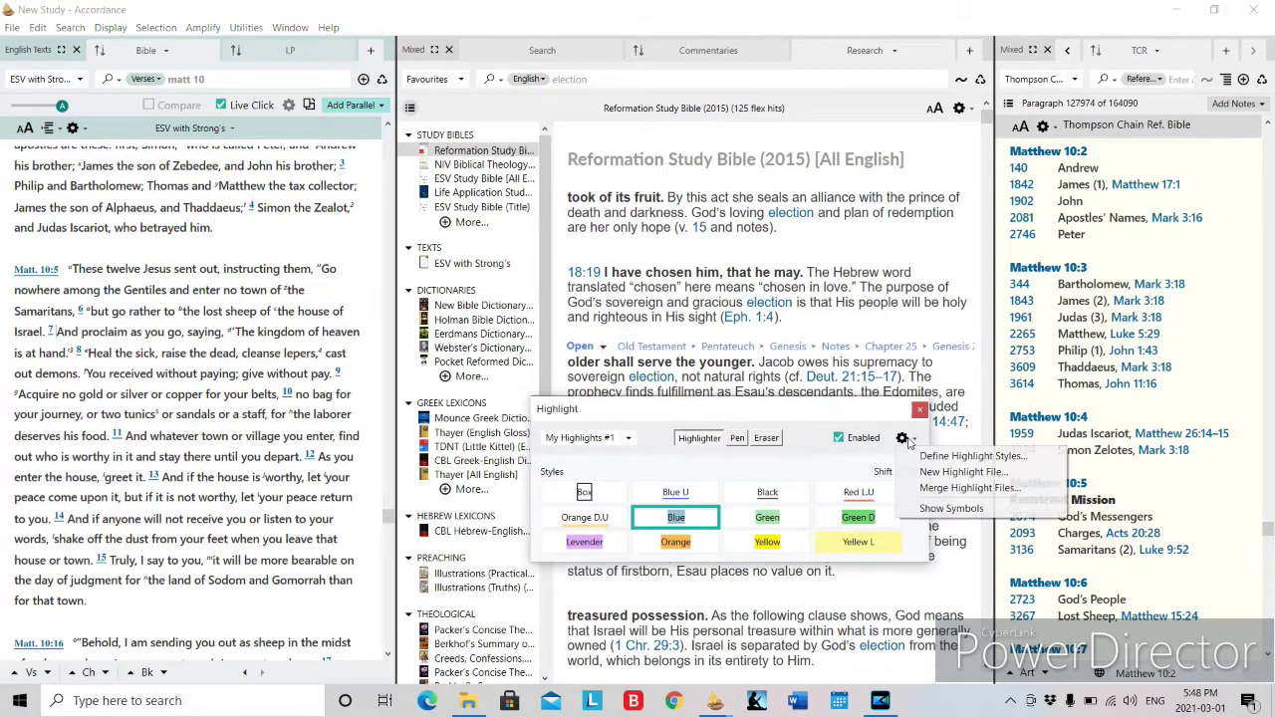
pyautogui.click(949, 509)
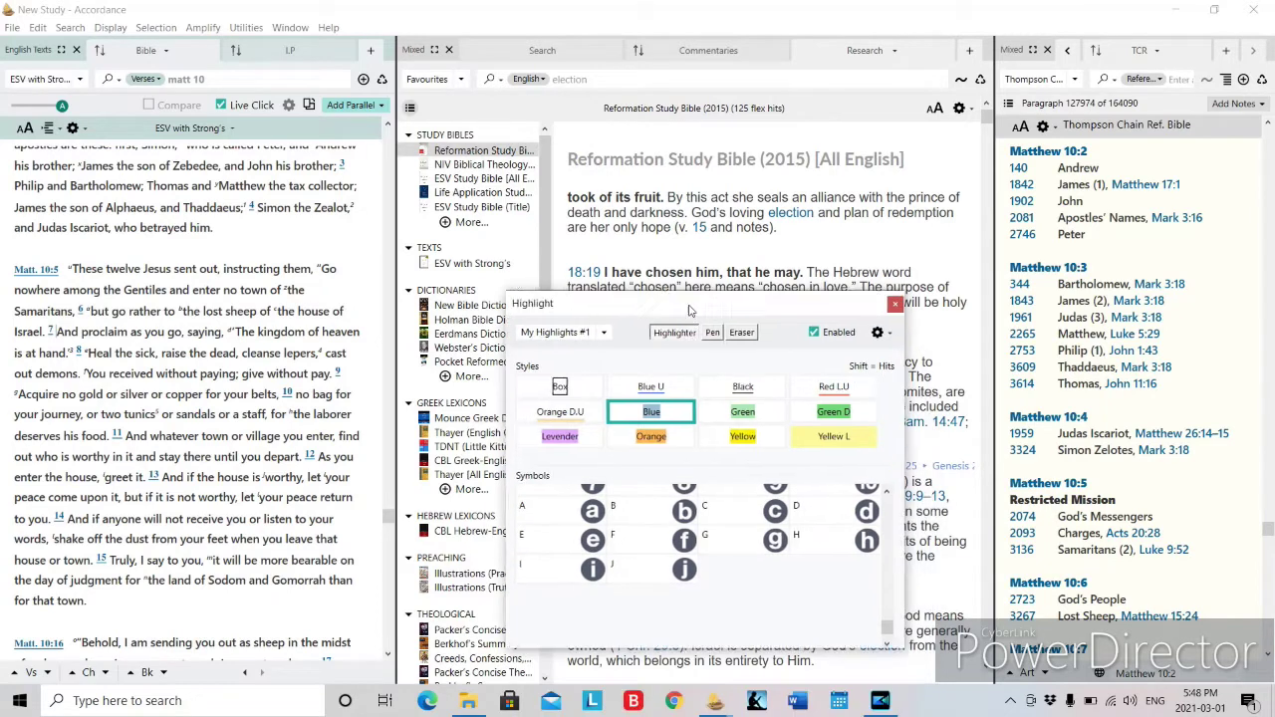
pyautogui.scroll(-5, 694, 508)
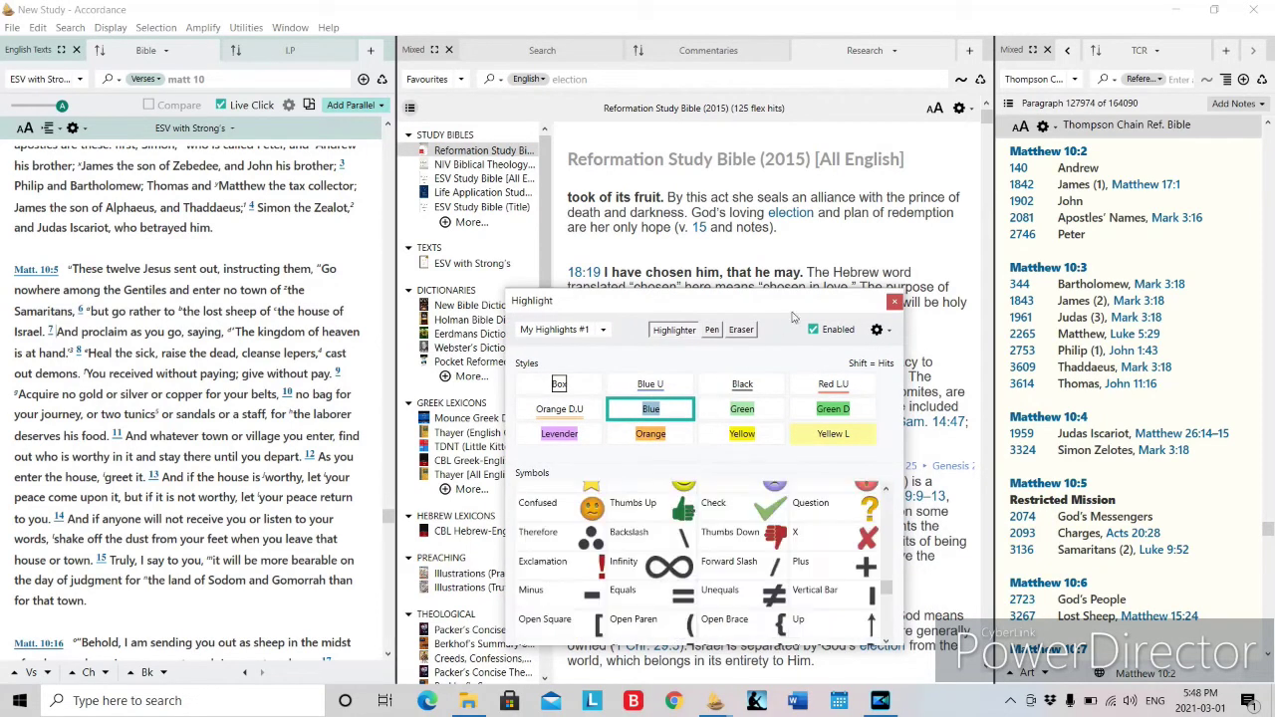
pyautogui.click(878, 331)
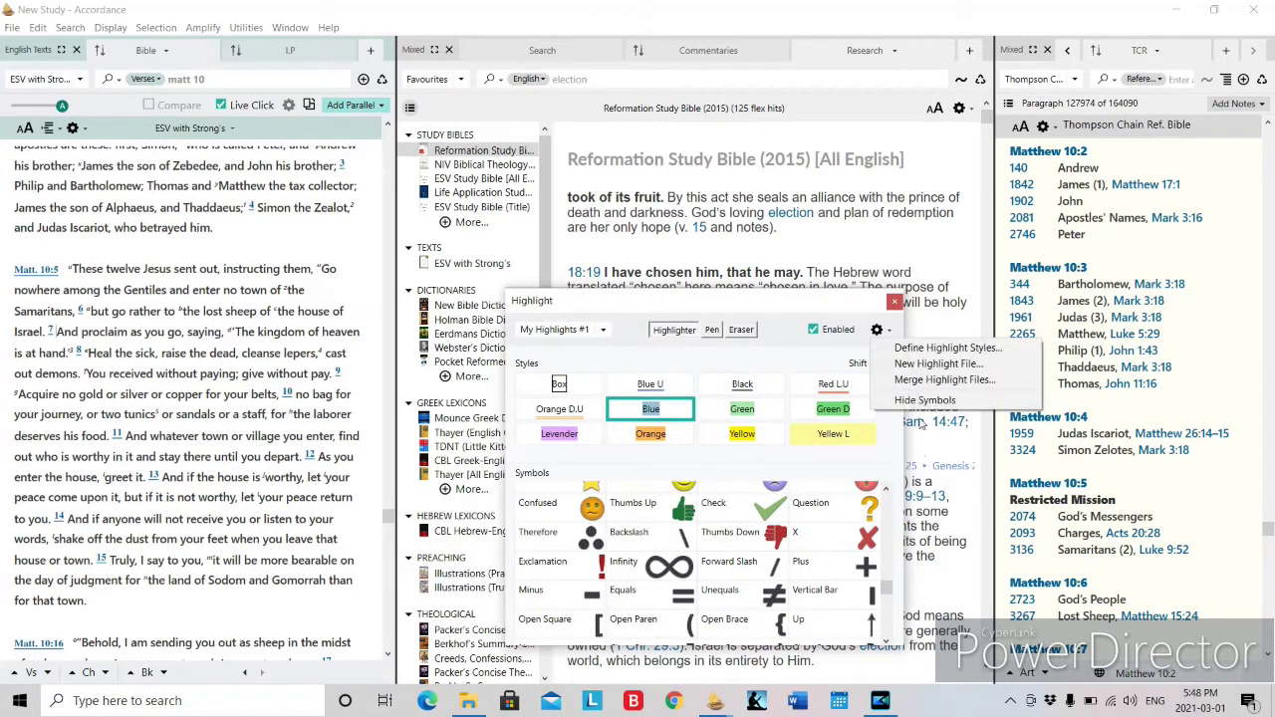
pyautogui.click(922, 401)
# Try the Medium intensity for the Box style in Define Highlight Styles, and cancel the changes
pyautogui.click(886, 330)
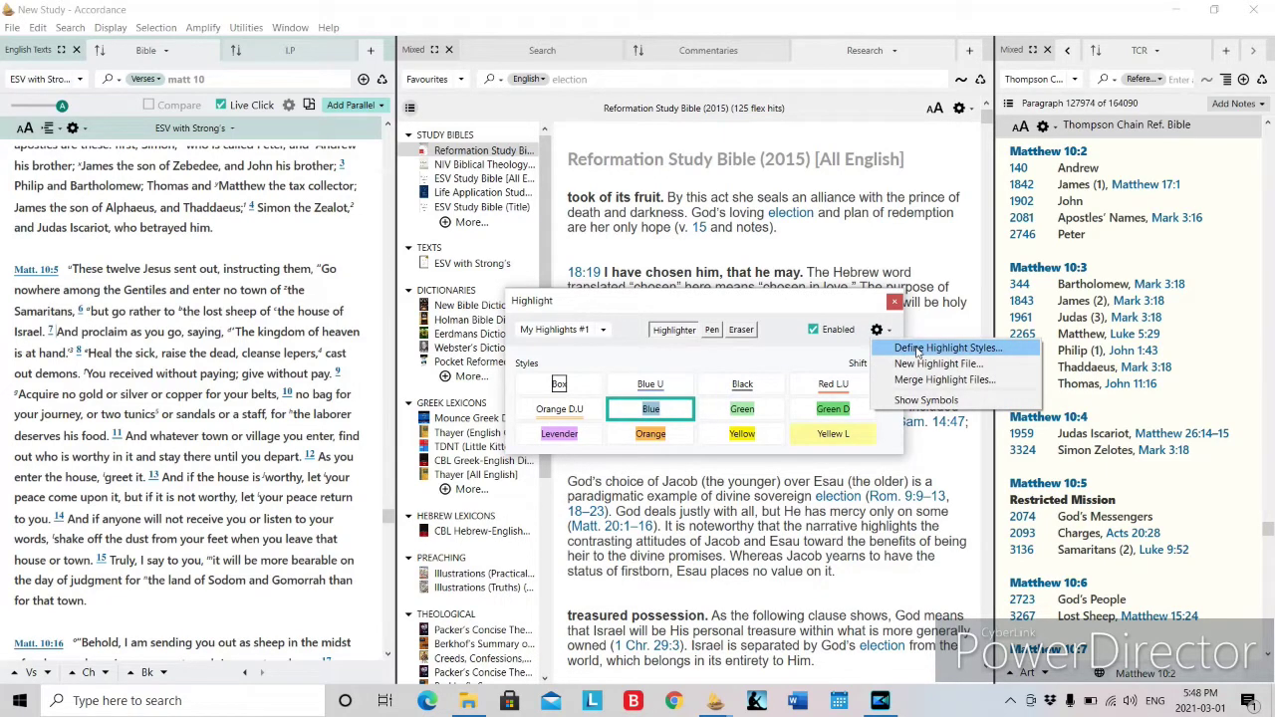
pyautogui.click(917, 348)
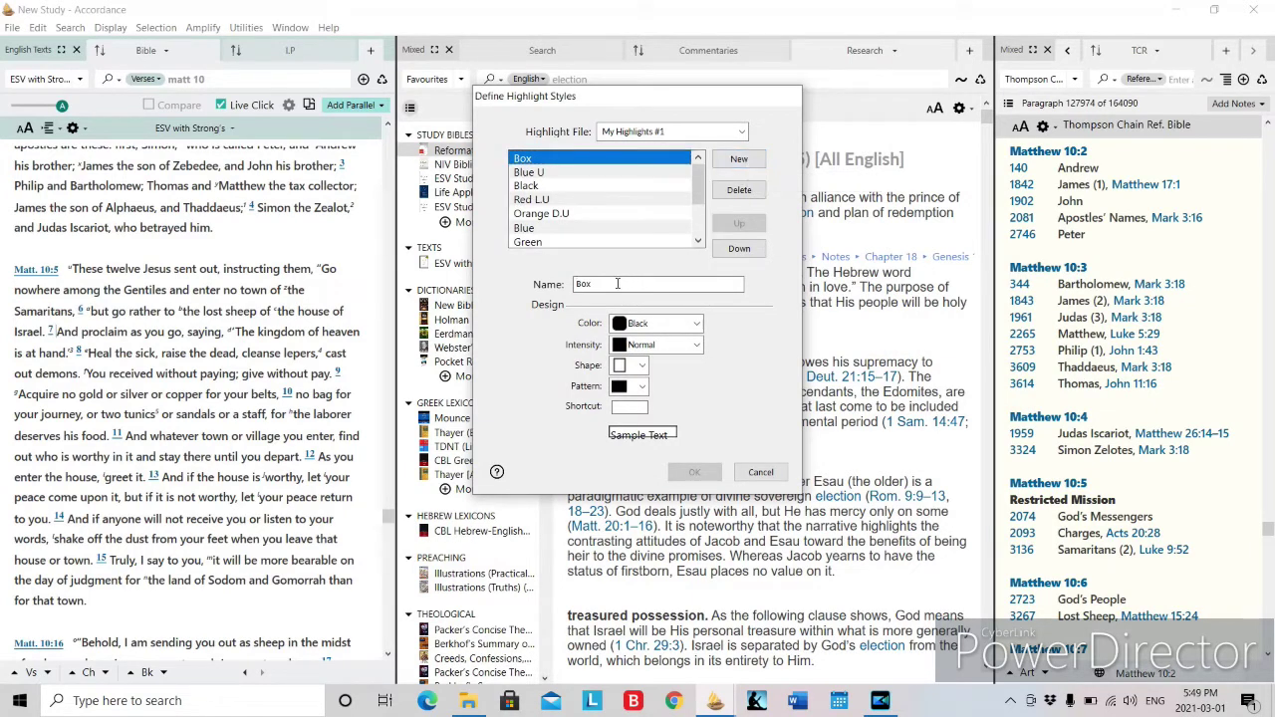
pyautogui.click(658, 323)
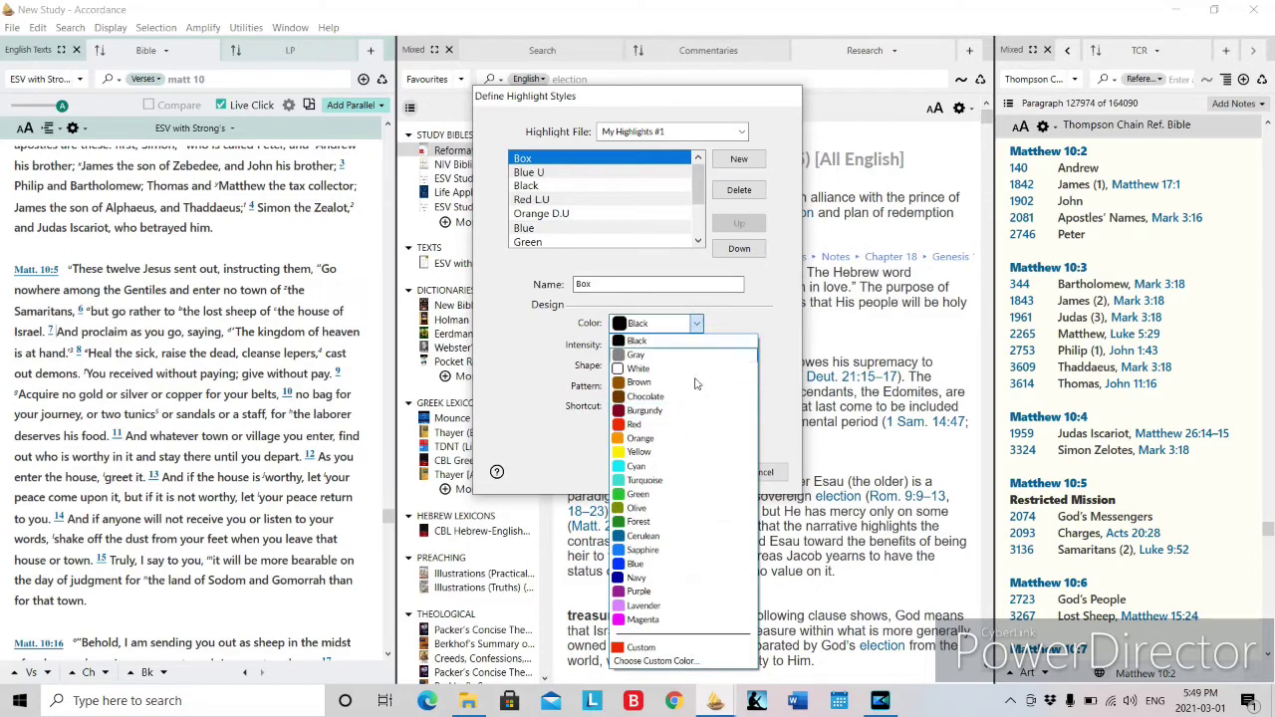
pyautogui.click(757, 323)
pyautogui.click(692, 345)
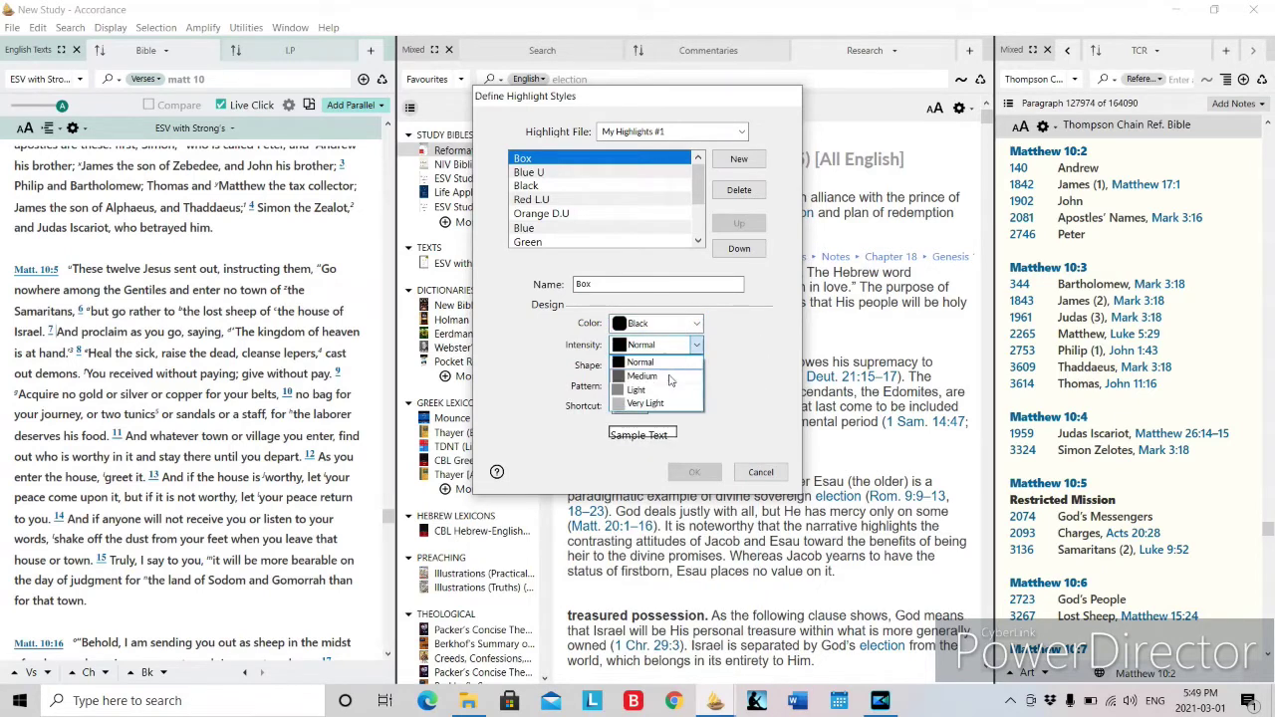
pyautogui.click(639, 376)
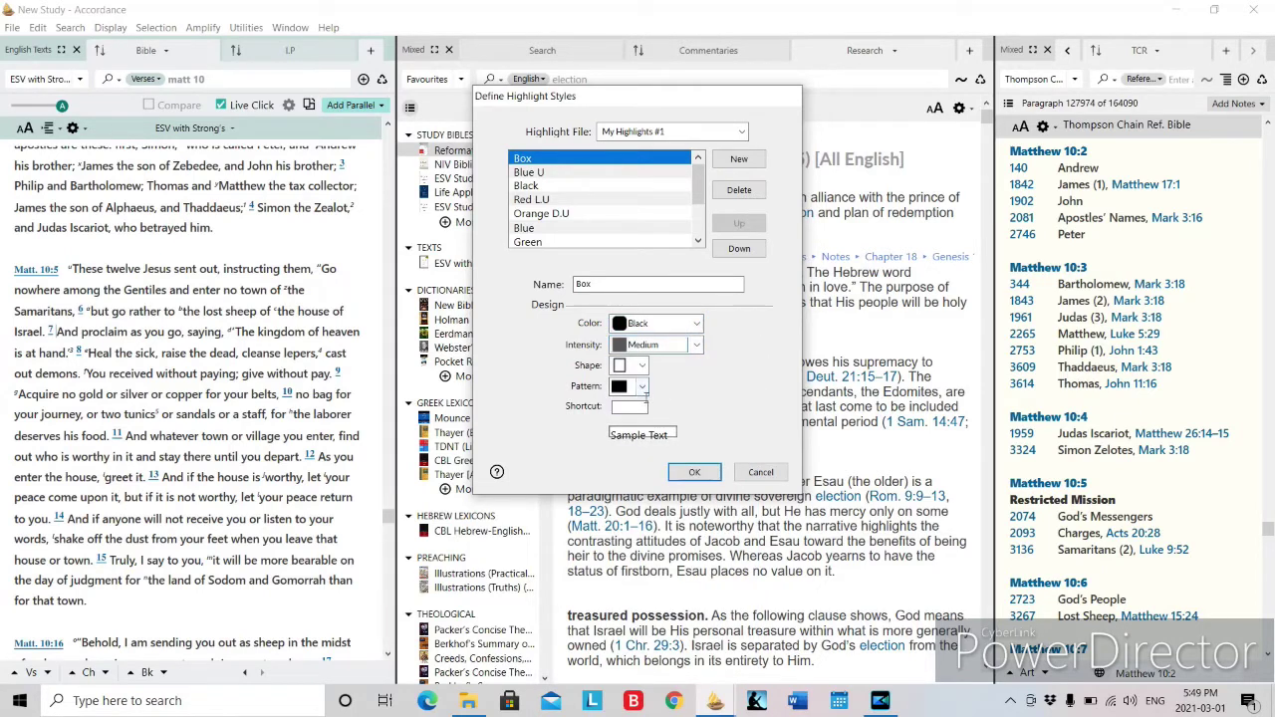
pyautogui.click(642, 367)
pyautogui.click(754, 475)
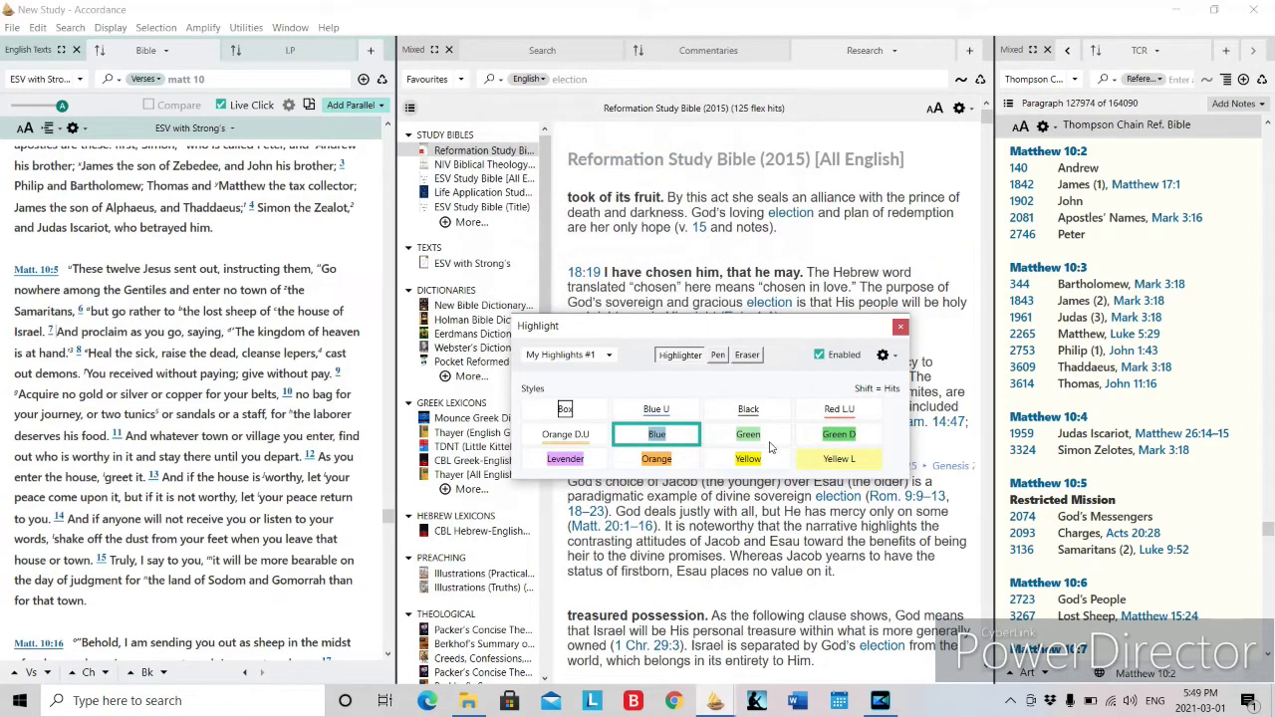
# Close the Highlight palette and view the additional highlight styles offered for the selected text of Matthew 10:5–7, without applying one
pyautogui.moveTo(685, 329); pyautogui.dragTo(924, 441)
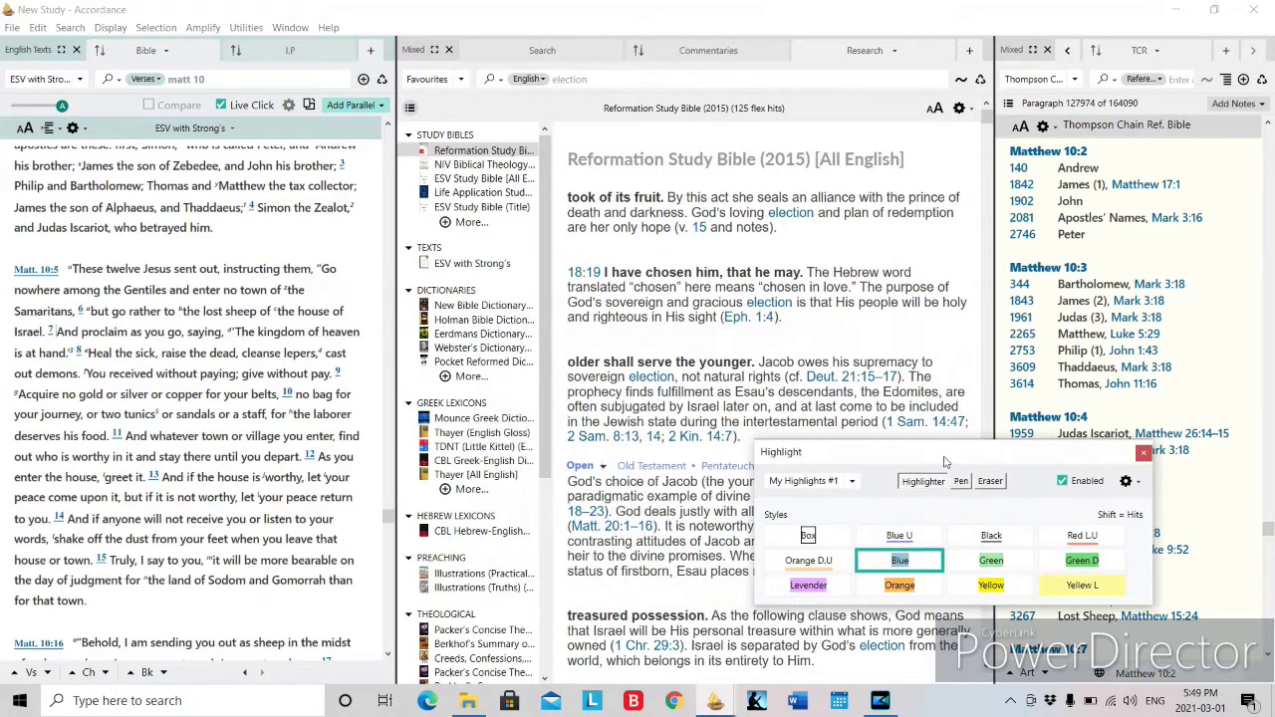
pyautogui.click(1145, 449)
pyautogui.moveTo(68, 269); pyautogui.dragTo(197, 332)
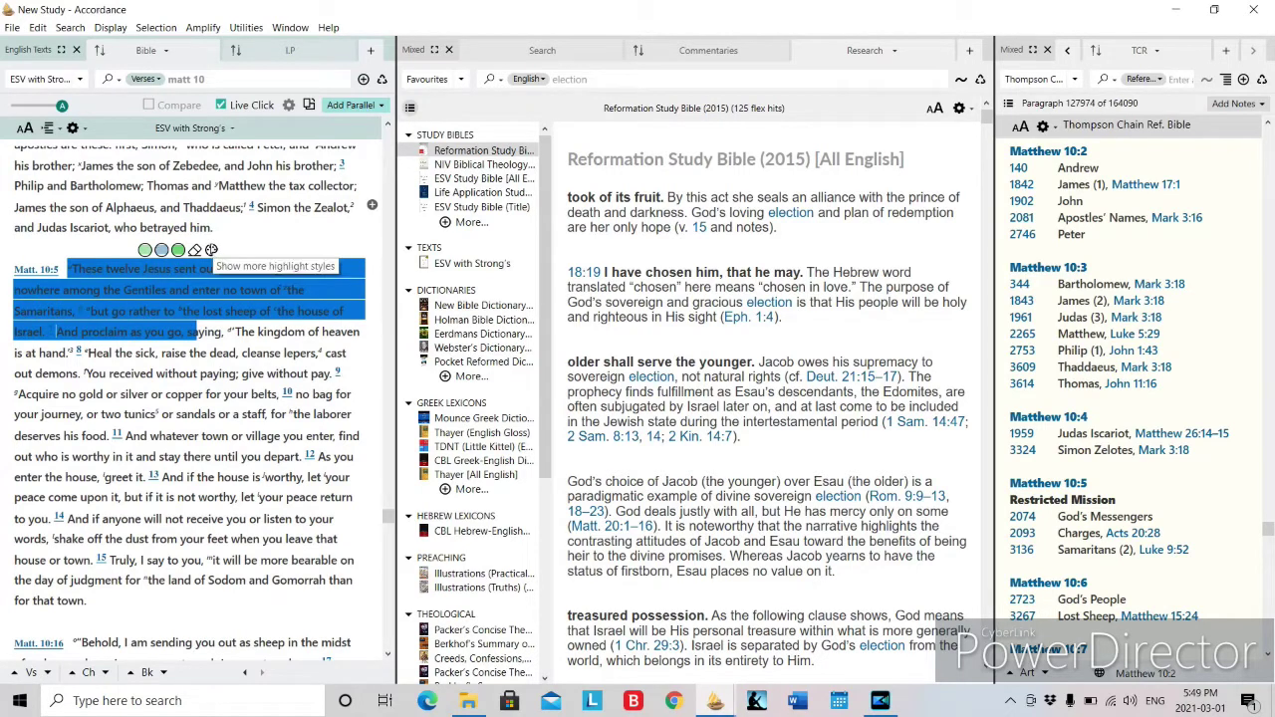
pyautogui.click(211, 249)
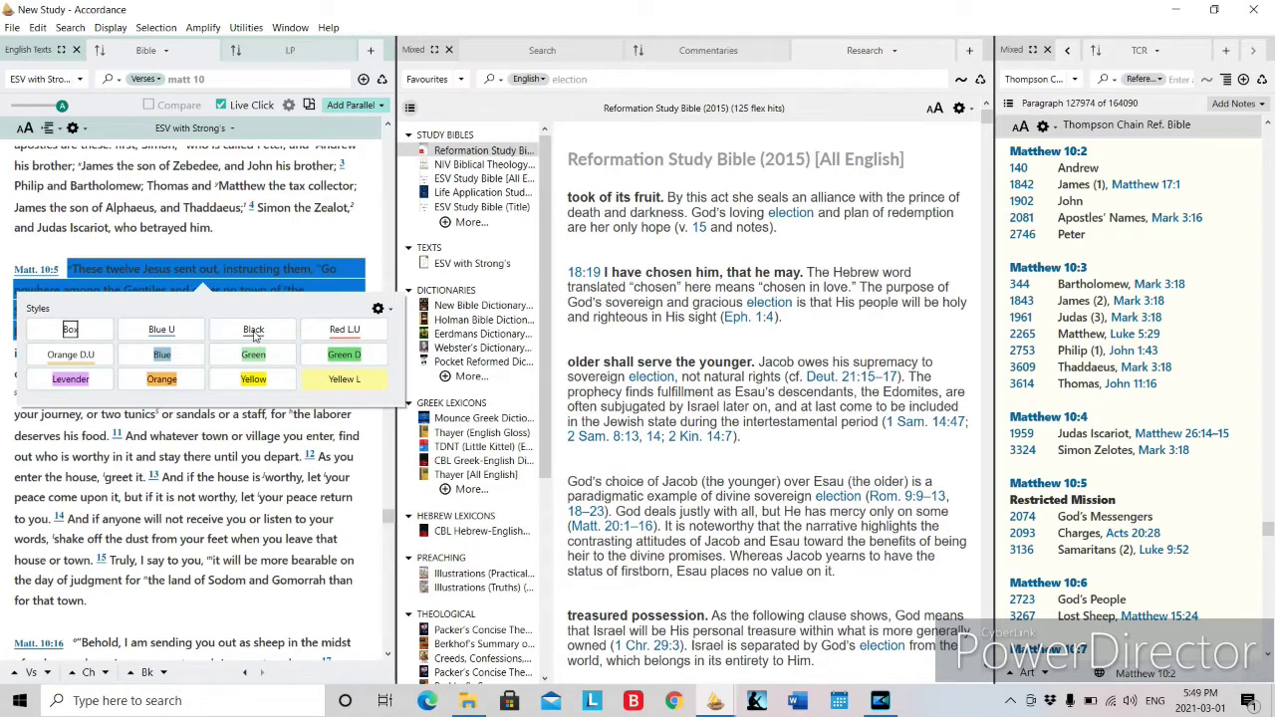
pyautogui.click(821, 334)
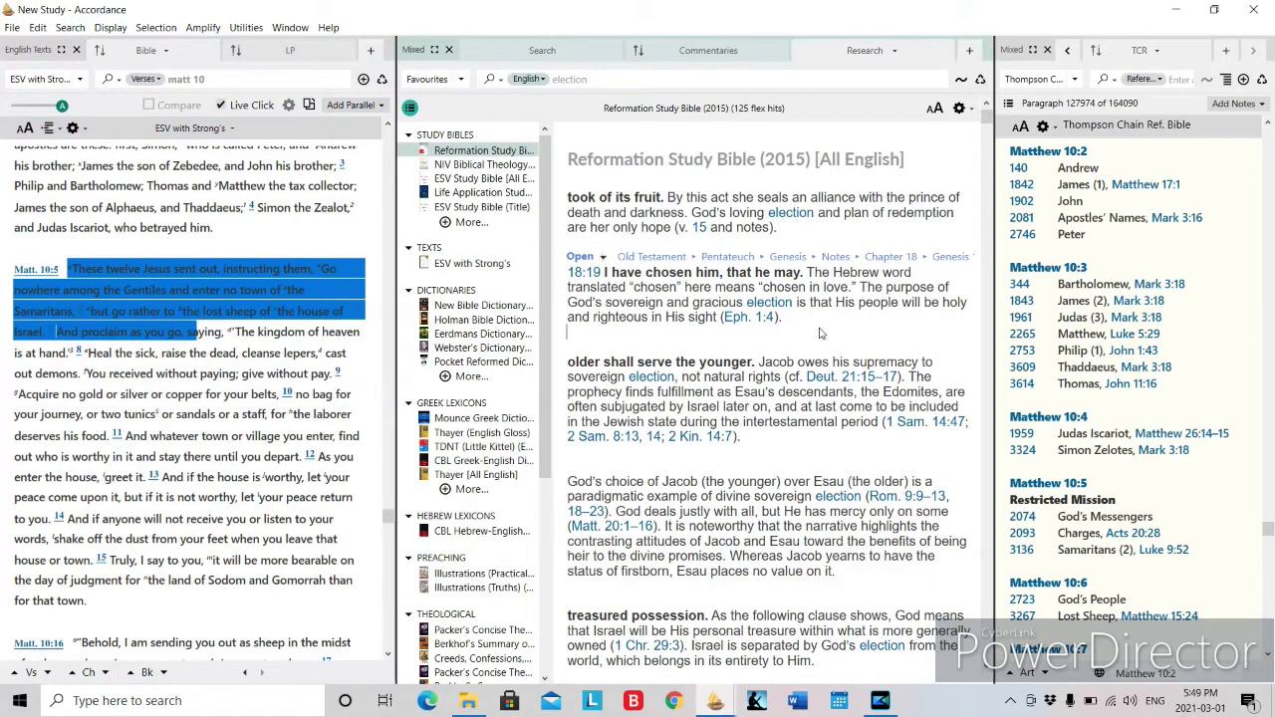
pyautogui.click(252, 239)
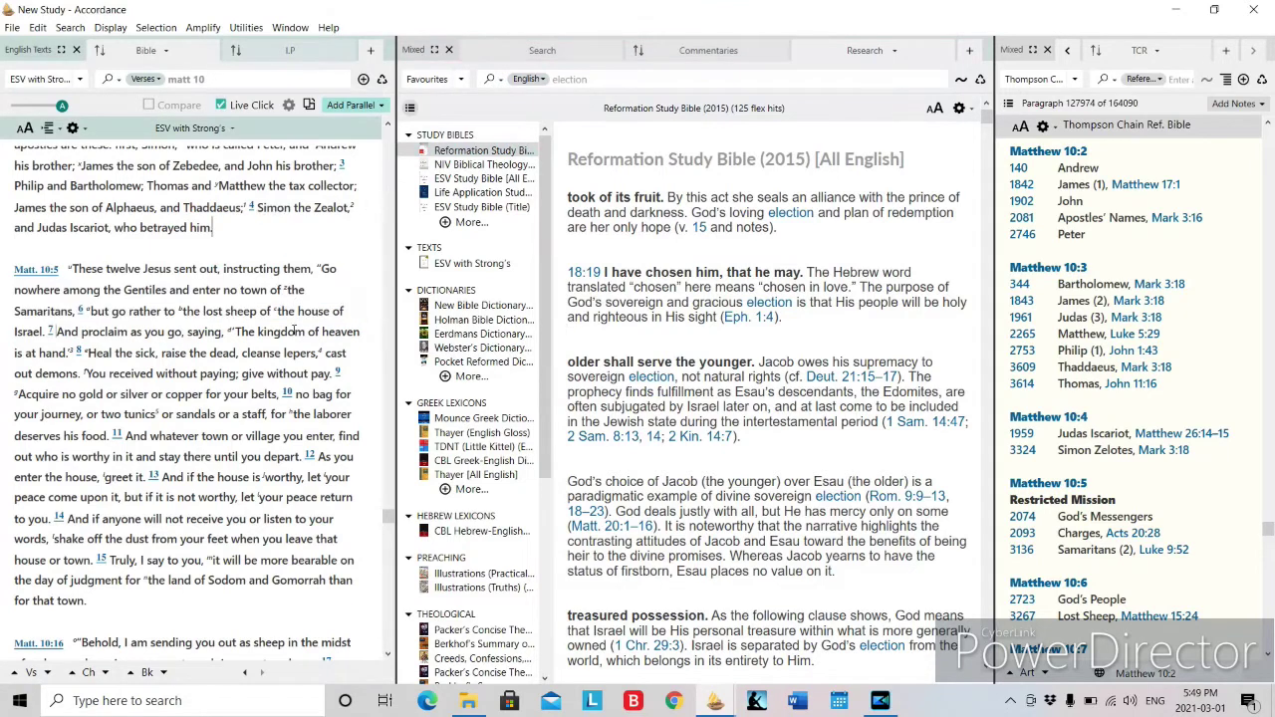
pyautogui.doubleClick(210, 207)
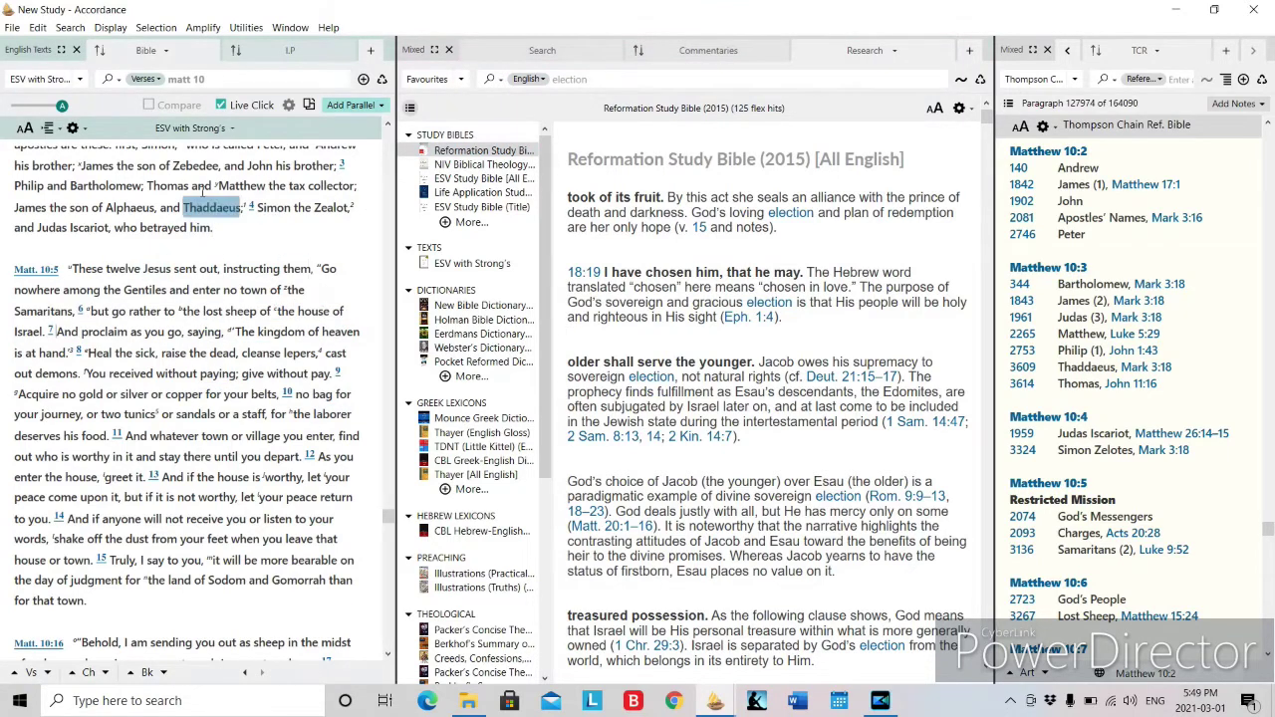
# Check the scroll tie between the Bible and LP tabs, and bring both to Matthew 10:25, ending on the LP information
pyautogui.click(276, 52)
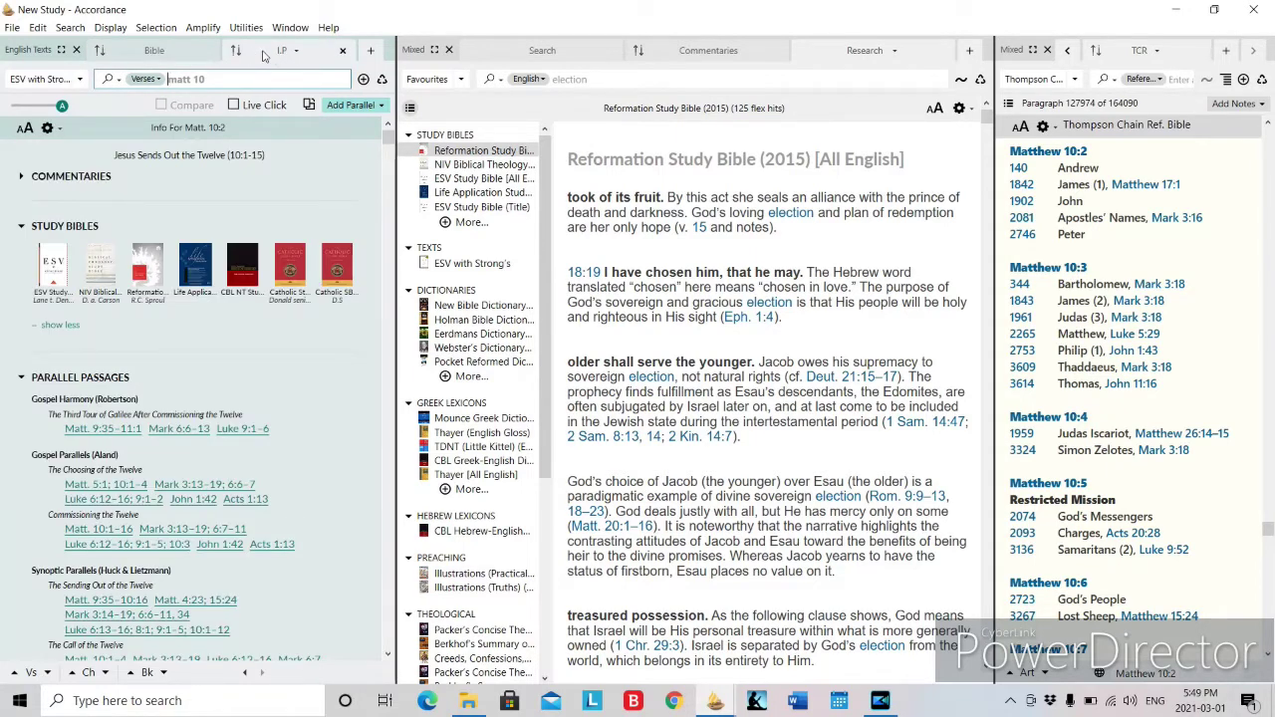
pyautogui.click(137, 54)
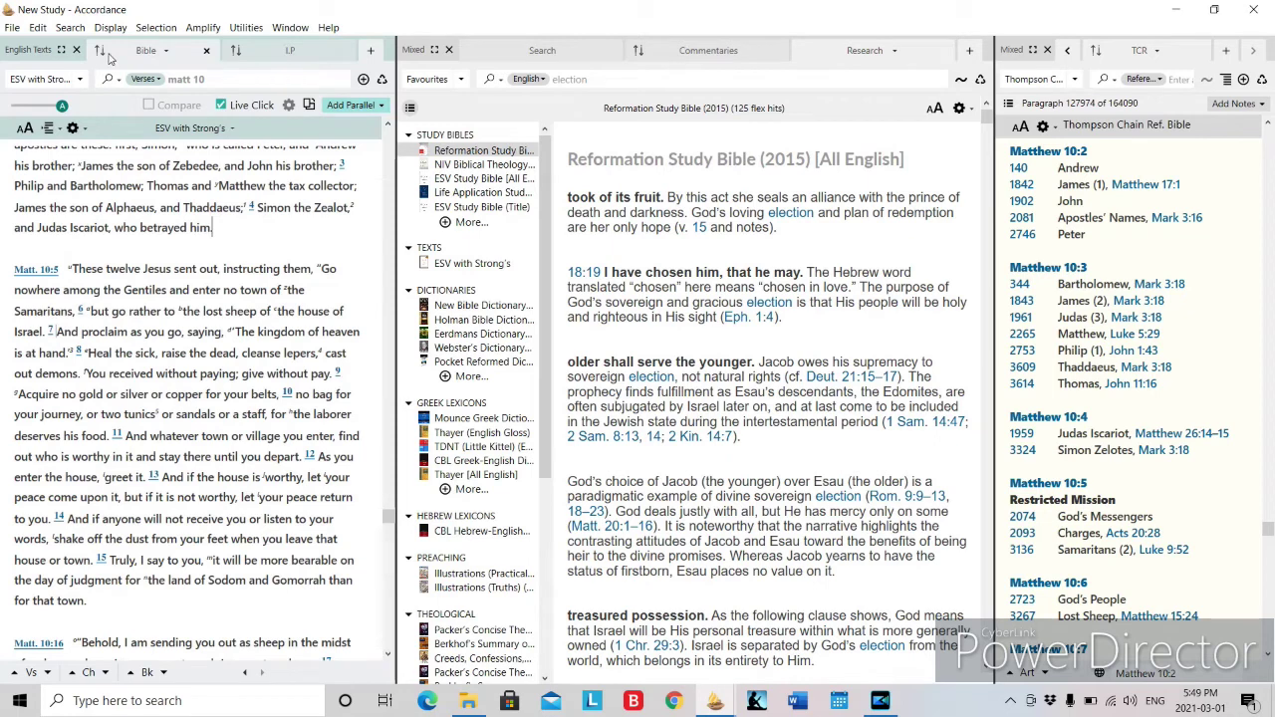
pyautogui.click(287, 51)
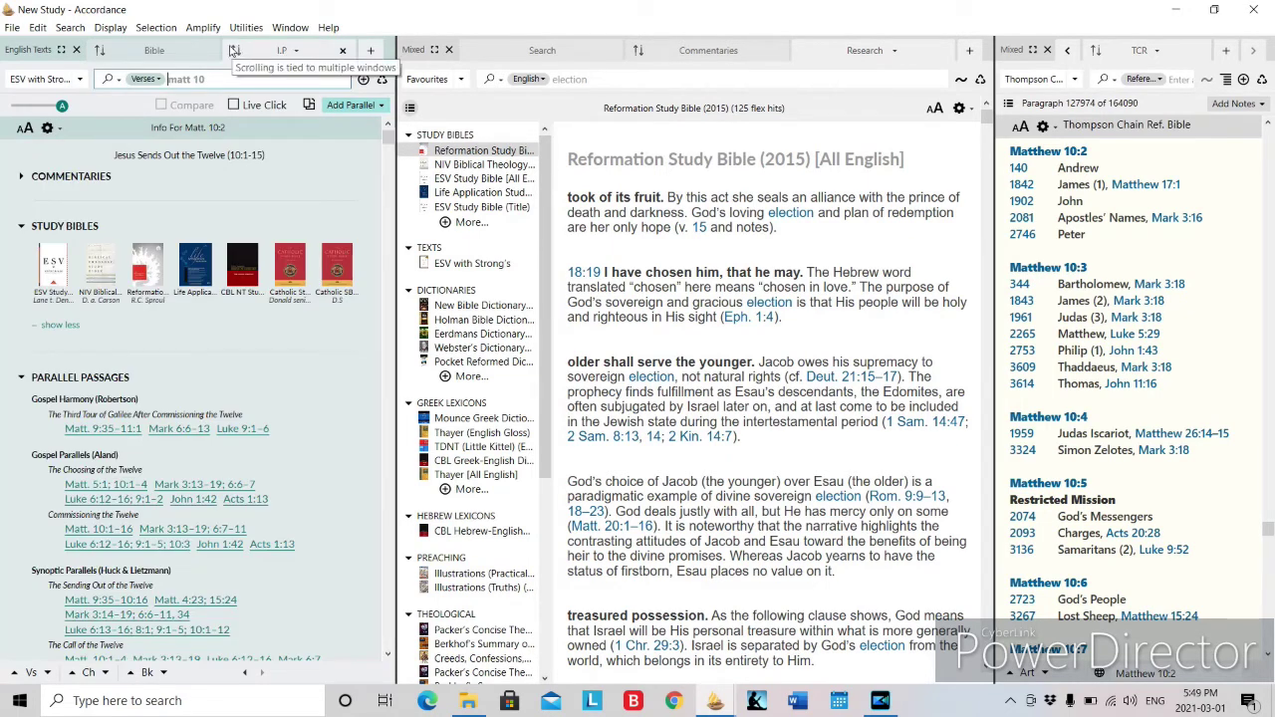
pyautogui.click(155, 51)
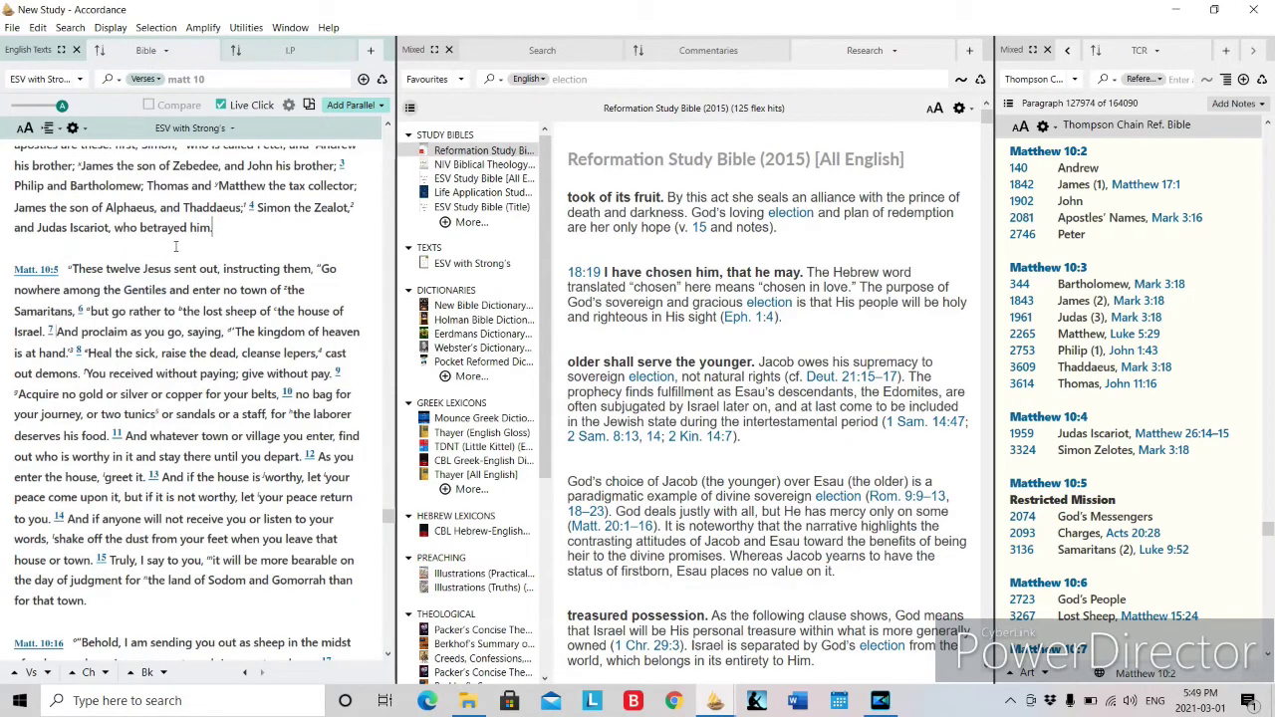
pyautogui.scroll(-15, 175, 253)
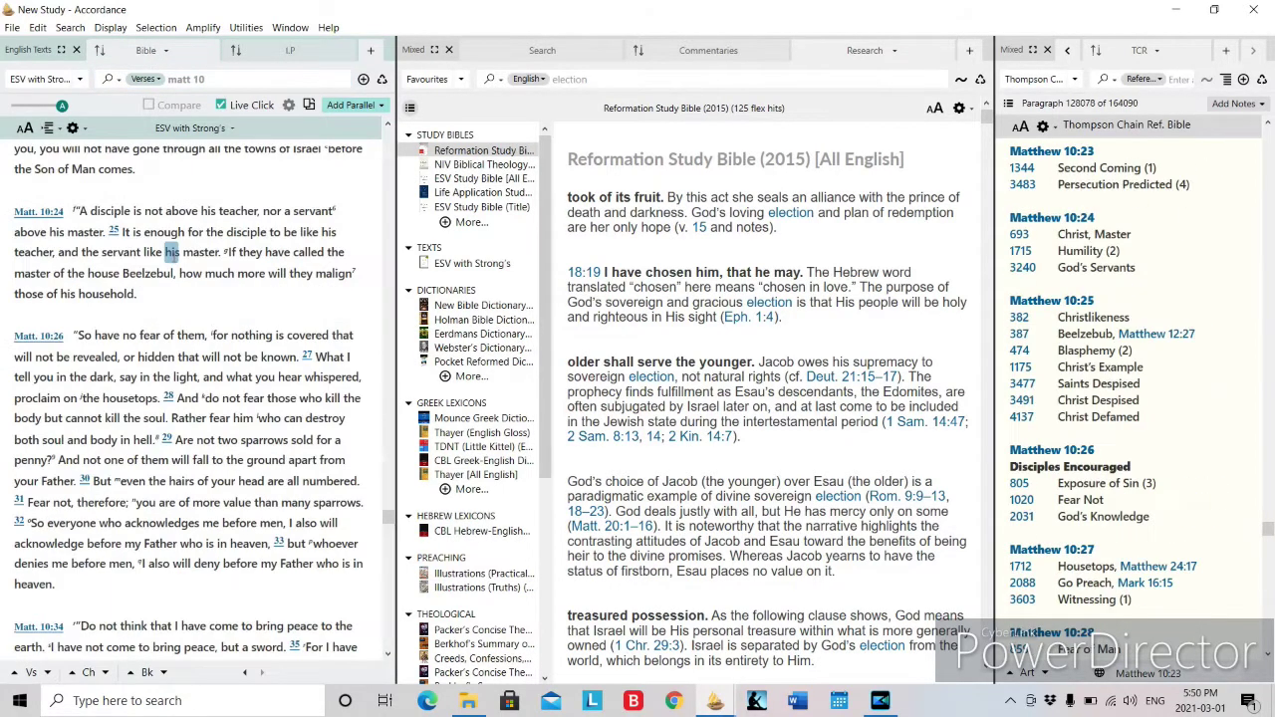
pyautogui.click(278, 51)
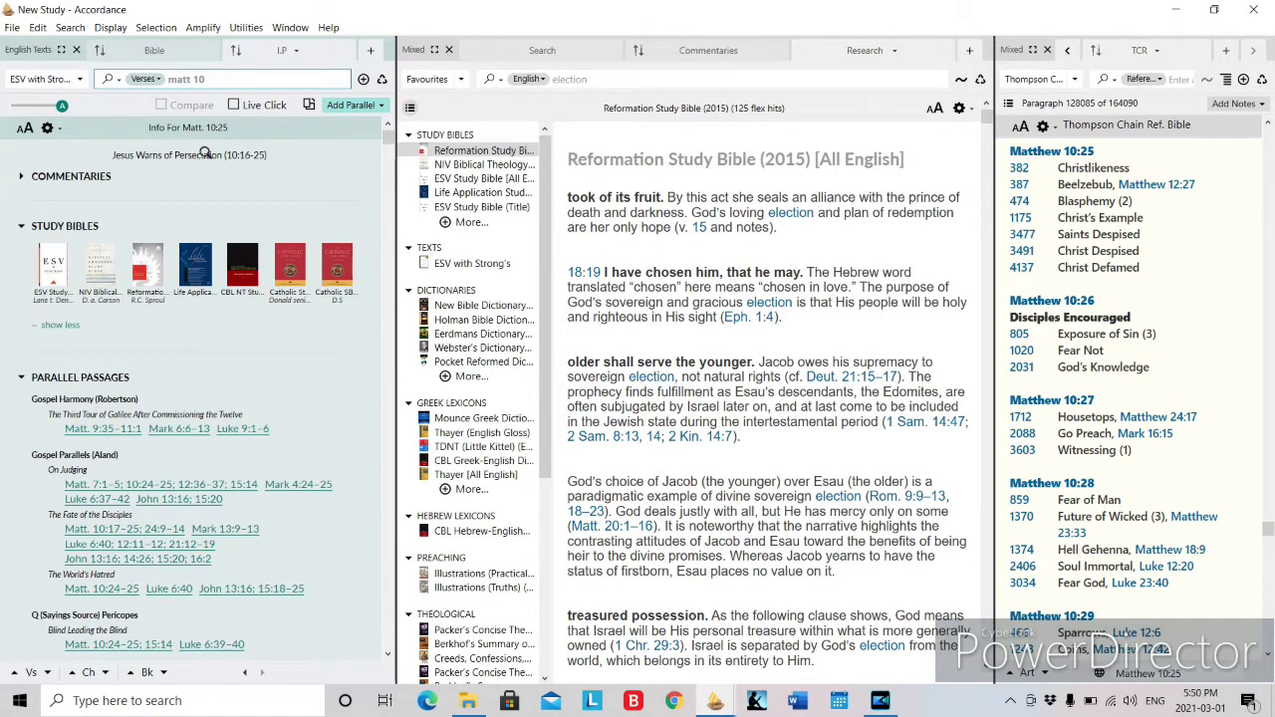
# View the LP tab's current ties and the tabs available for new ties, leaving them as they are
pyautogui.click(297, 52)
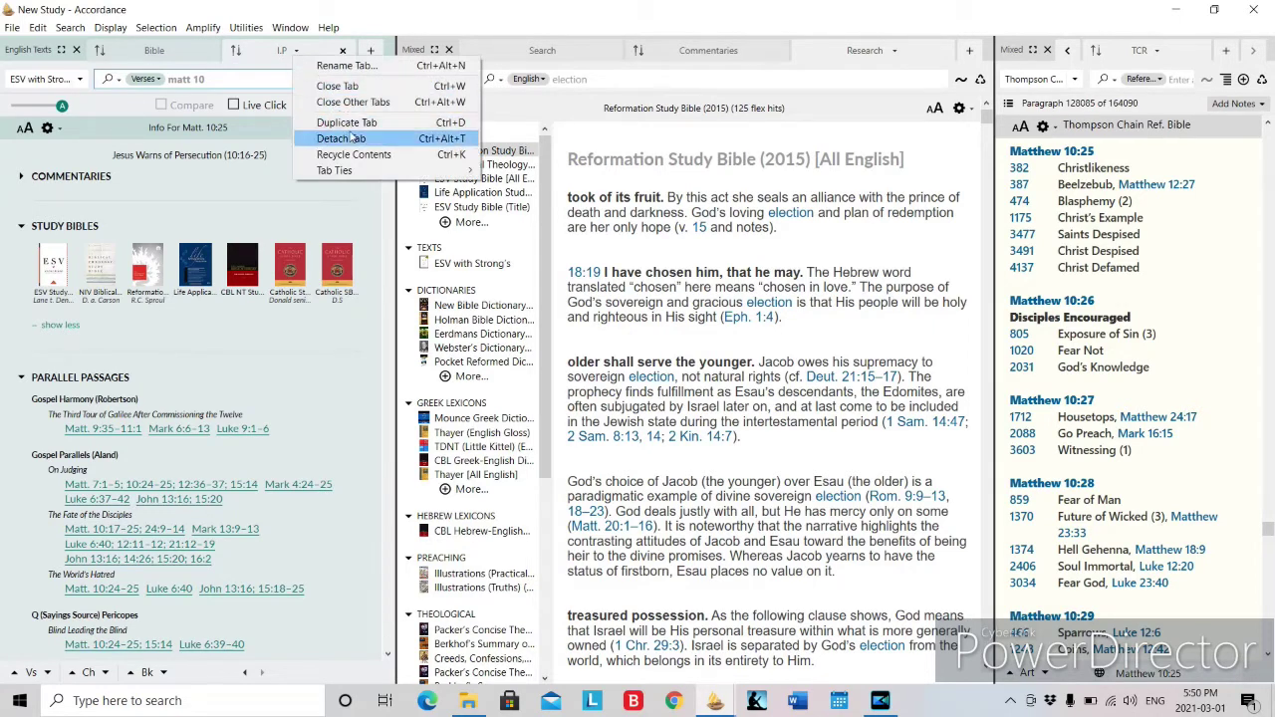
pyautogui.moveTo(351, 171)
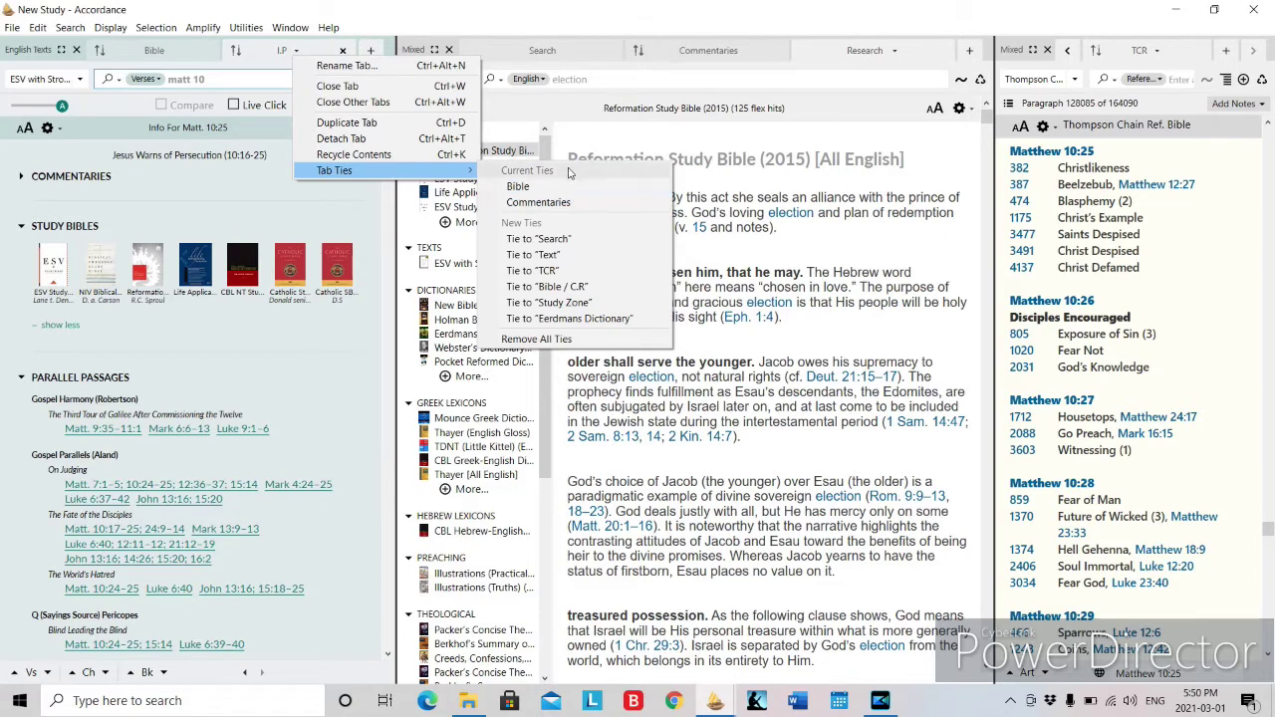
pyautogui.click(224, 185)
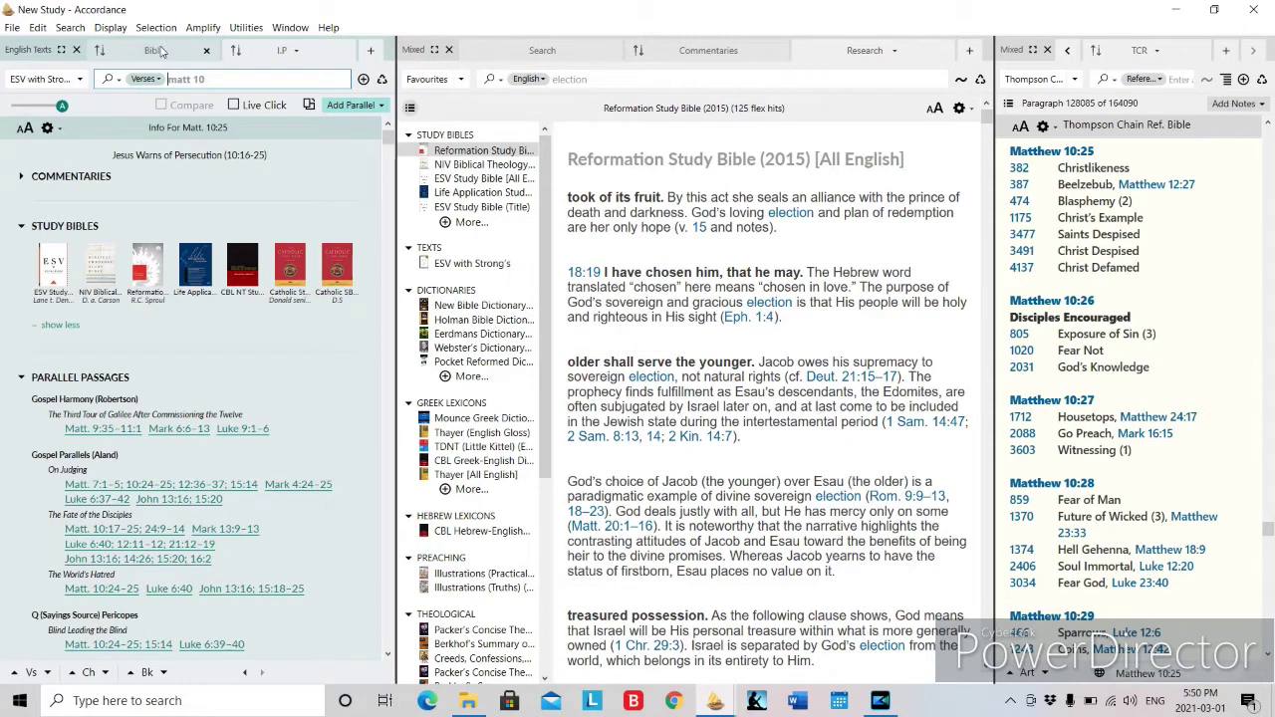
# Expand the Commentaries section for Matthew 10:25 and adjust how many titles it lists, ending with the list extended once
pyautogui.click(22, 177)
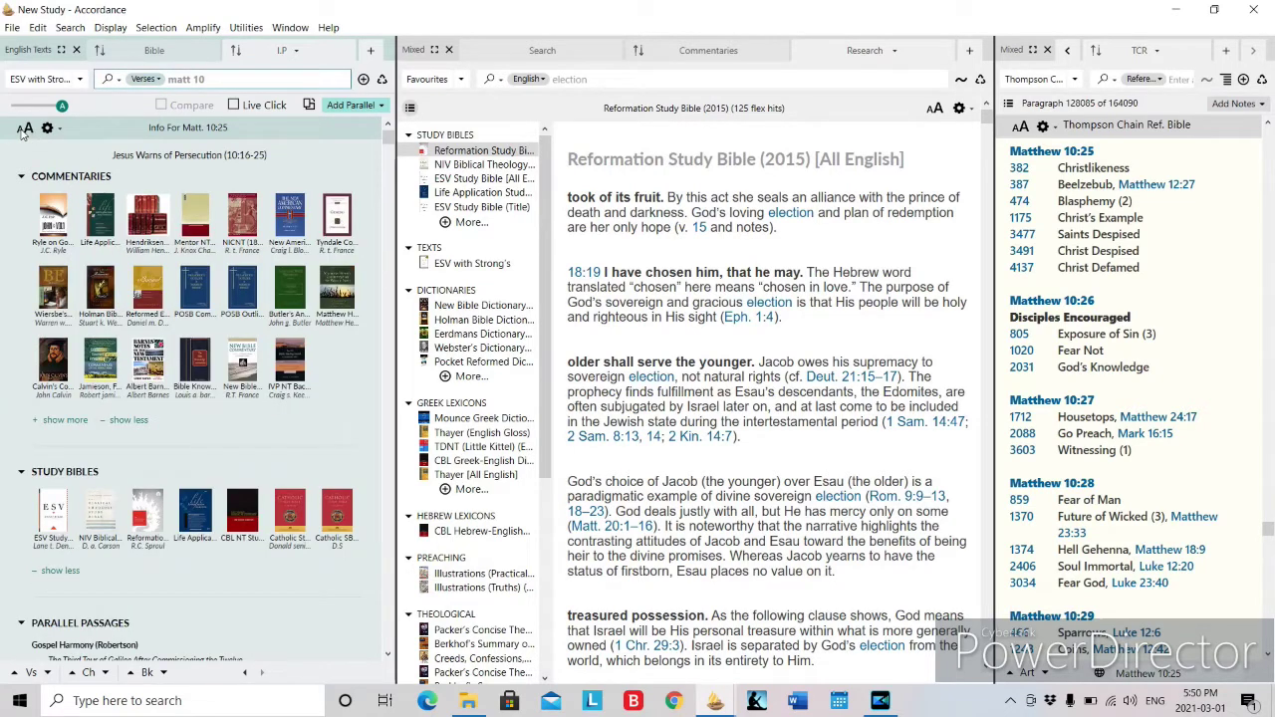
pyautogui.click(63, 424)
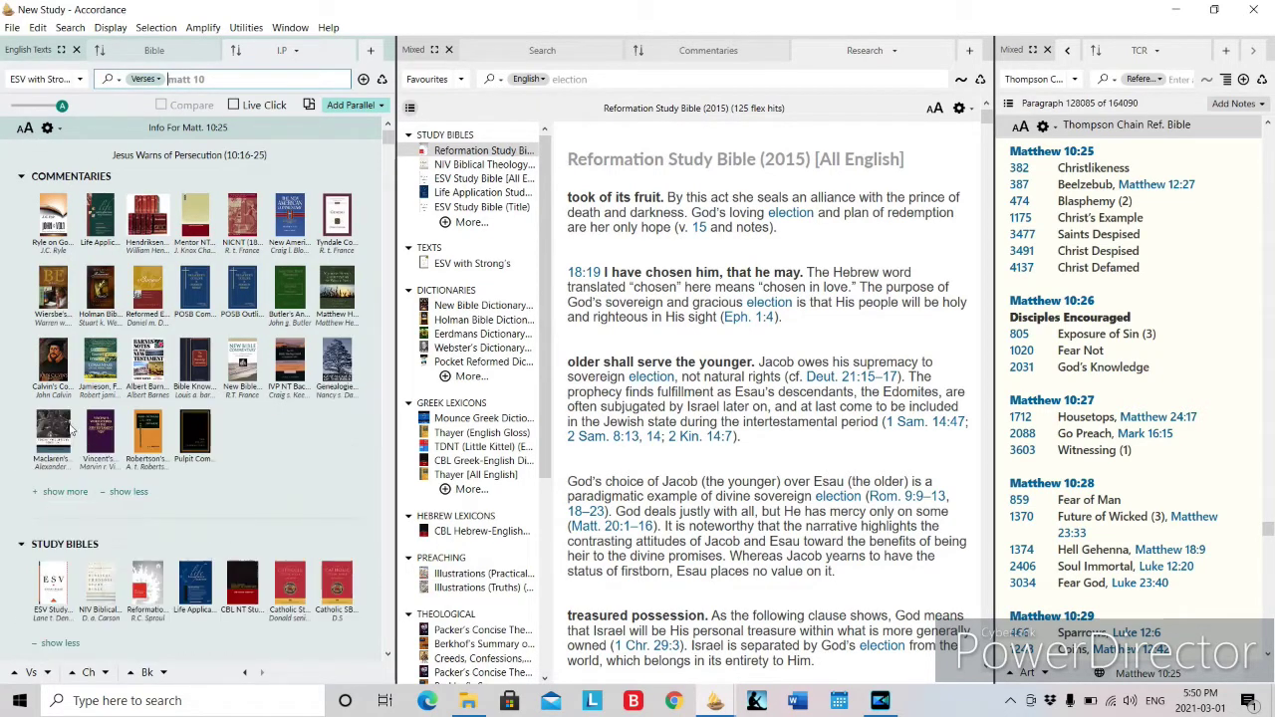
pyautogui.click(133, 496)
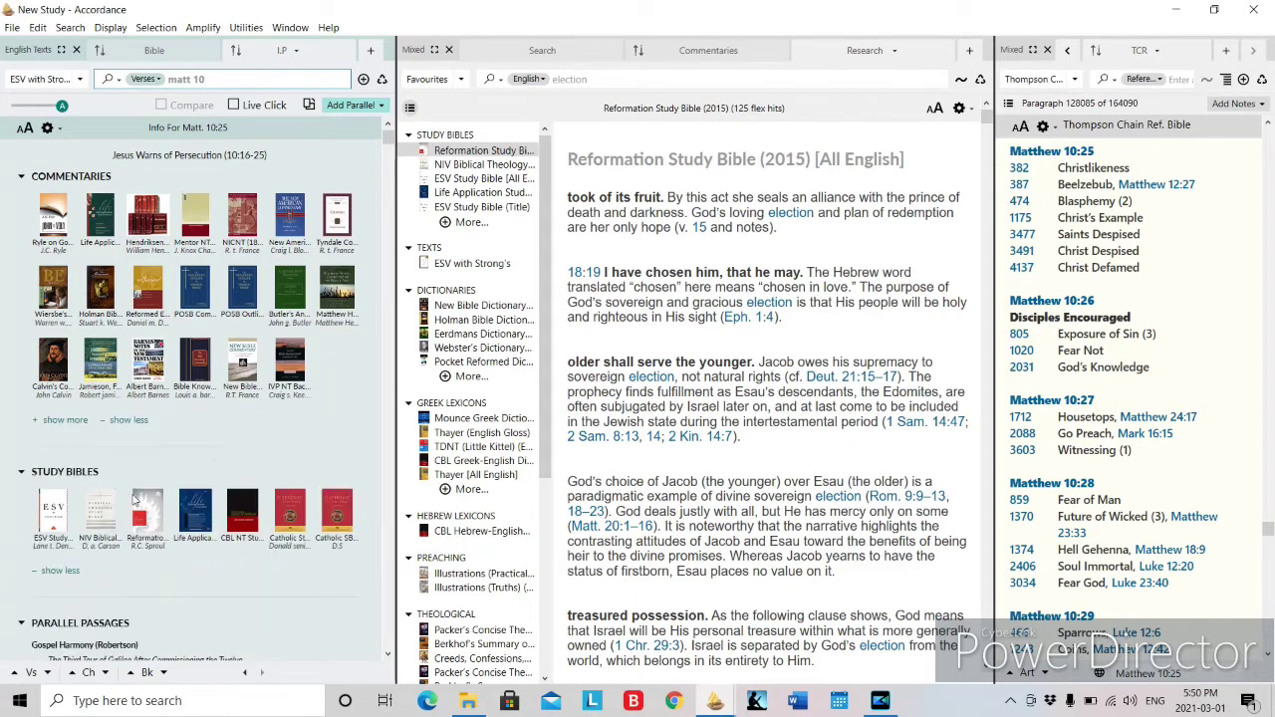
pyautogui.click(129, 422)
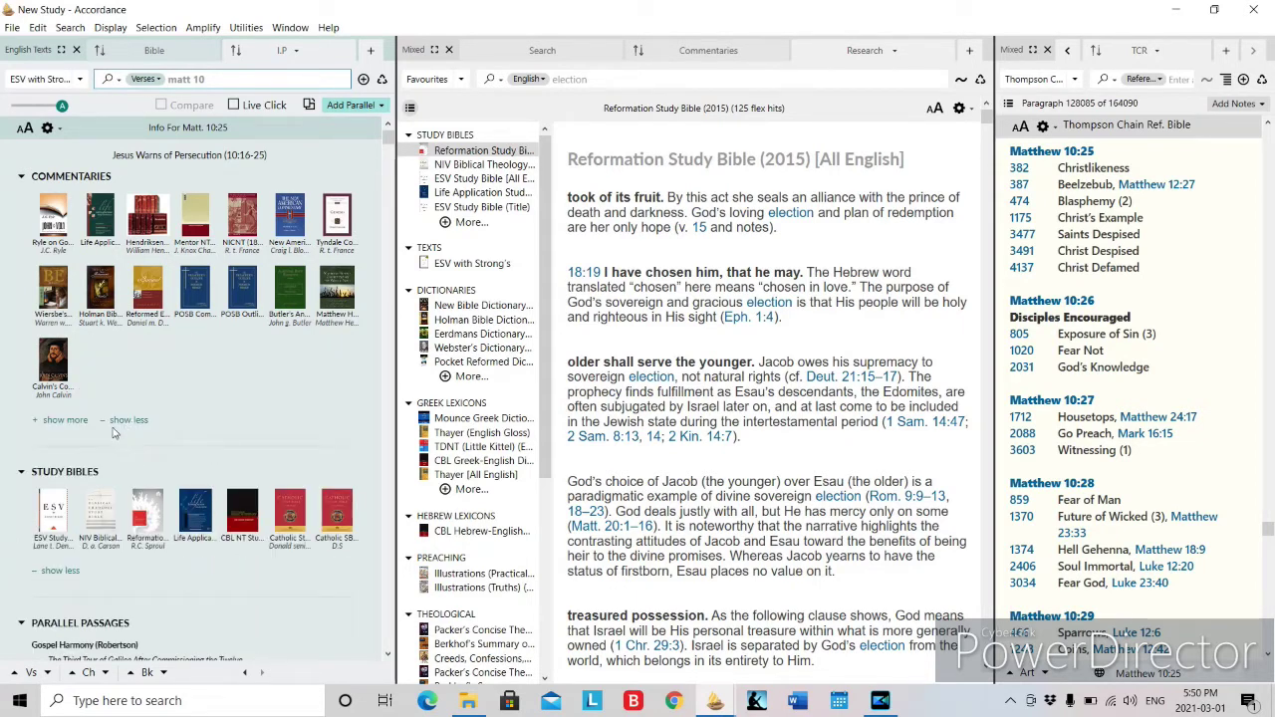
pyautogui.click(73, 422)
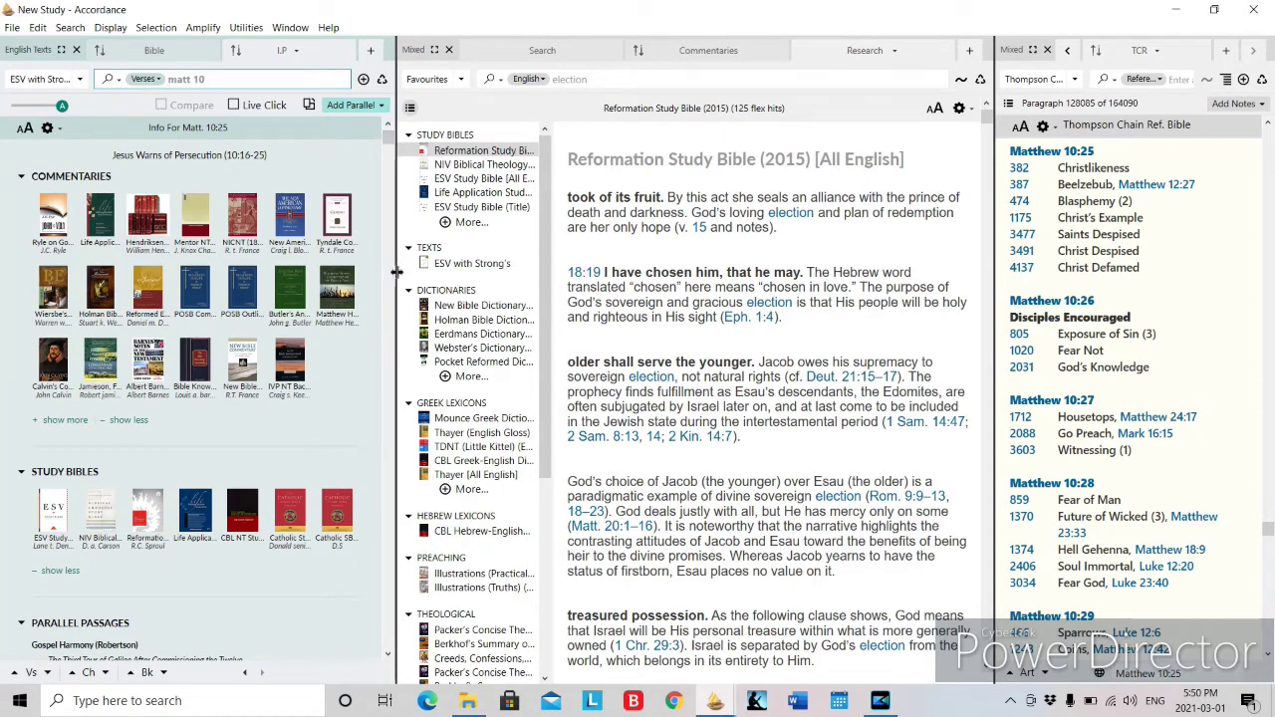
# Slightly widen the info pane's zone, read the Life App Commentary on Matthew 10:24–25 beside it, and close the commentary
pyautogui.moveTo(408, 270)
pyautogui.mouseDown()
pyautogui.moveTo(454, 273)
pyautogui.moveTo(369, 264)
pyautogui.moveTo(399, 277)
pyautogui.mouseUp()
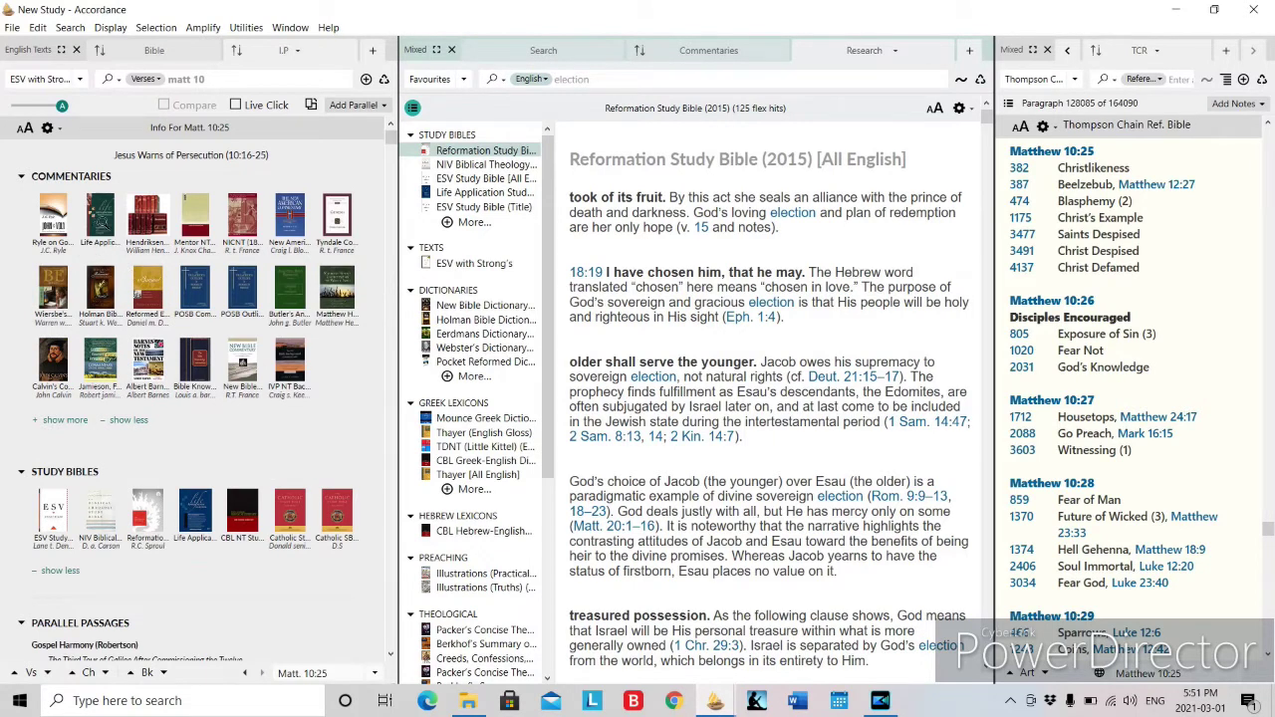
pyautogui.click(102, 219)
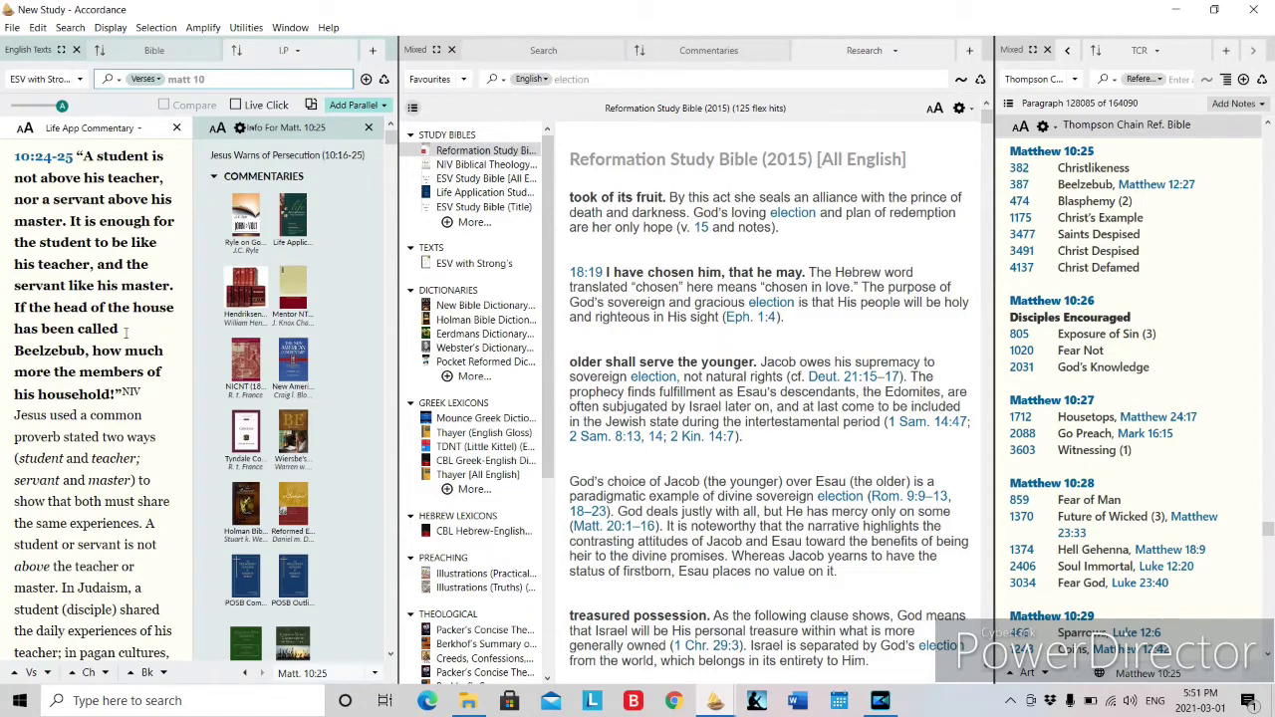
pyautogui.scroll(-10, 97, 424)
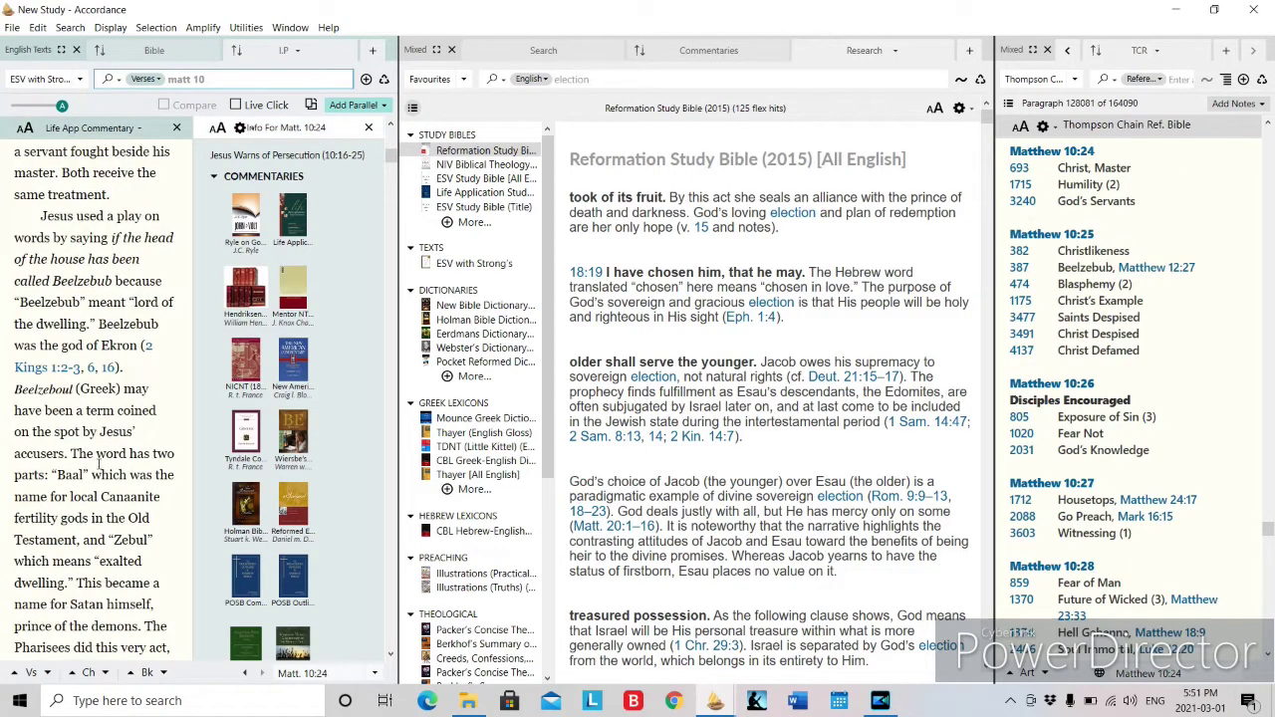
pyautogui.click(176, 128)
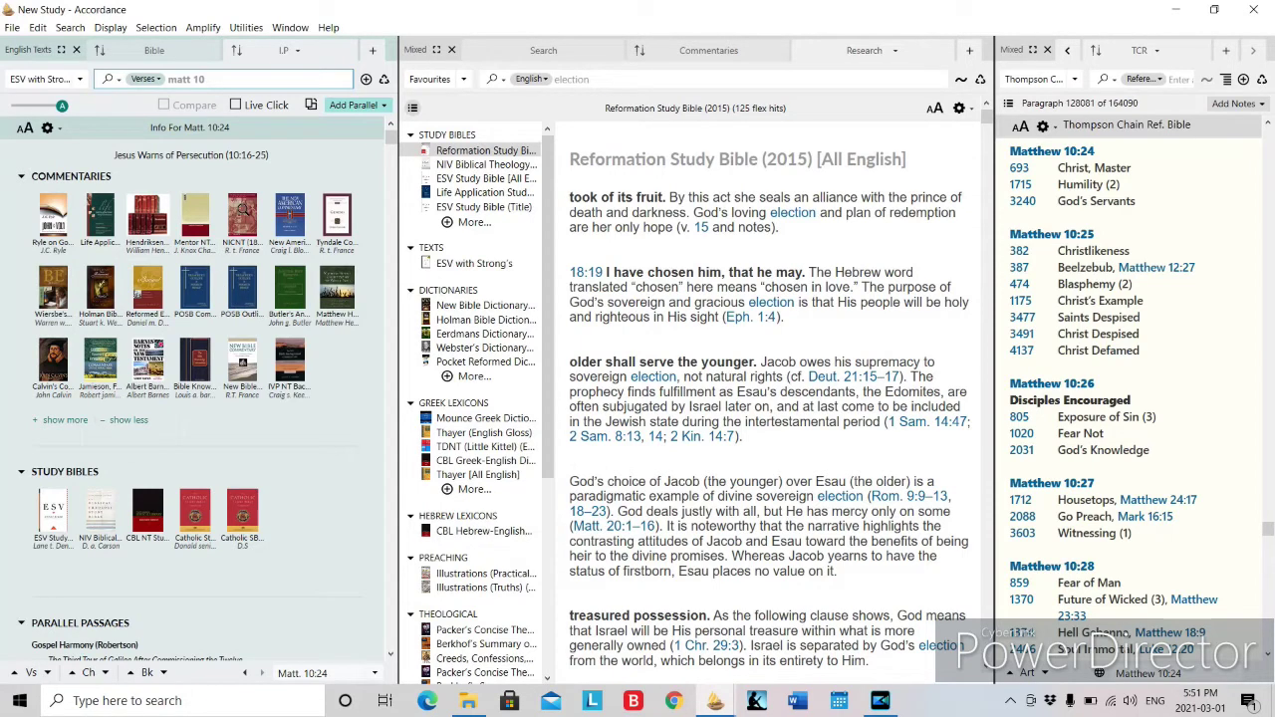
# Open the NICNT commentary from the info pane, check that it follows the Bible text down to Matthew 10:41, and return to the Research results
pyautogui.click(242, 214)
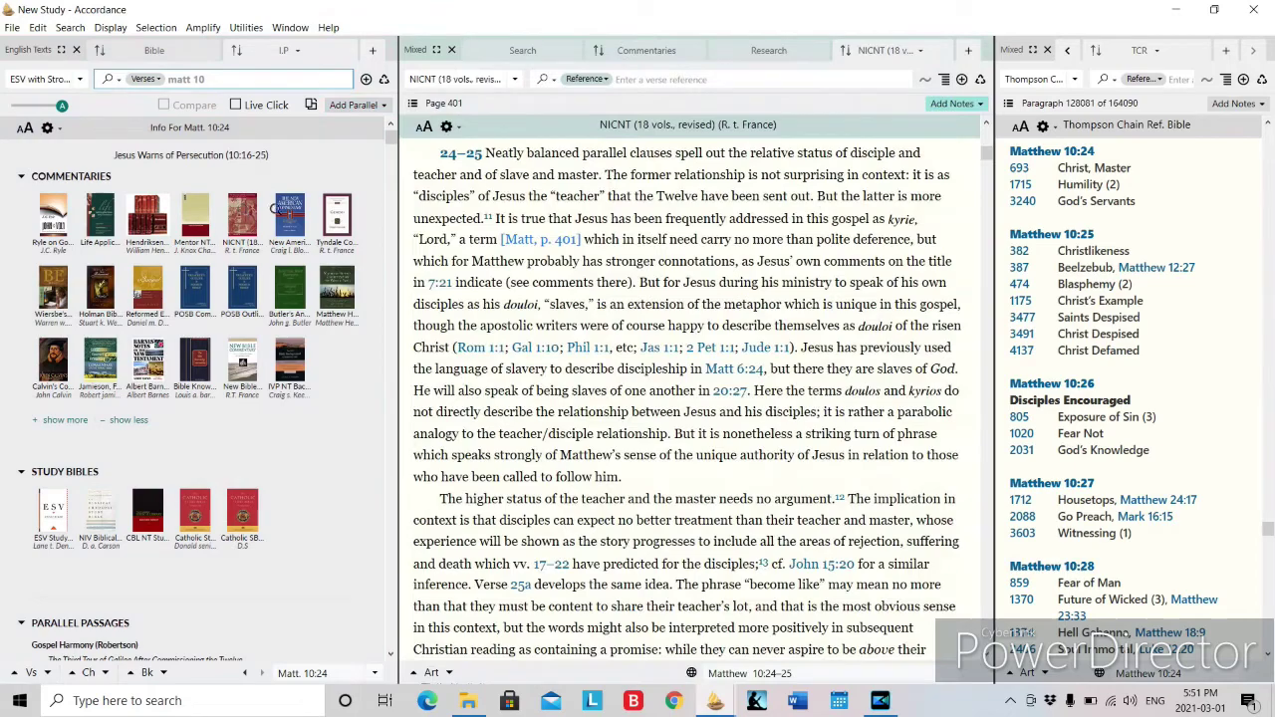
pyautogui.click(161, 50)
pyautogui.scroll(-10, 204, 255)
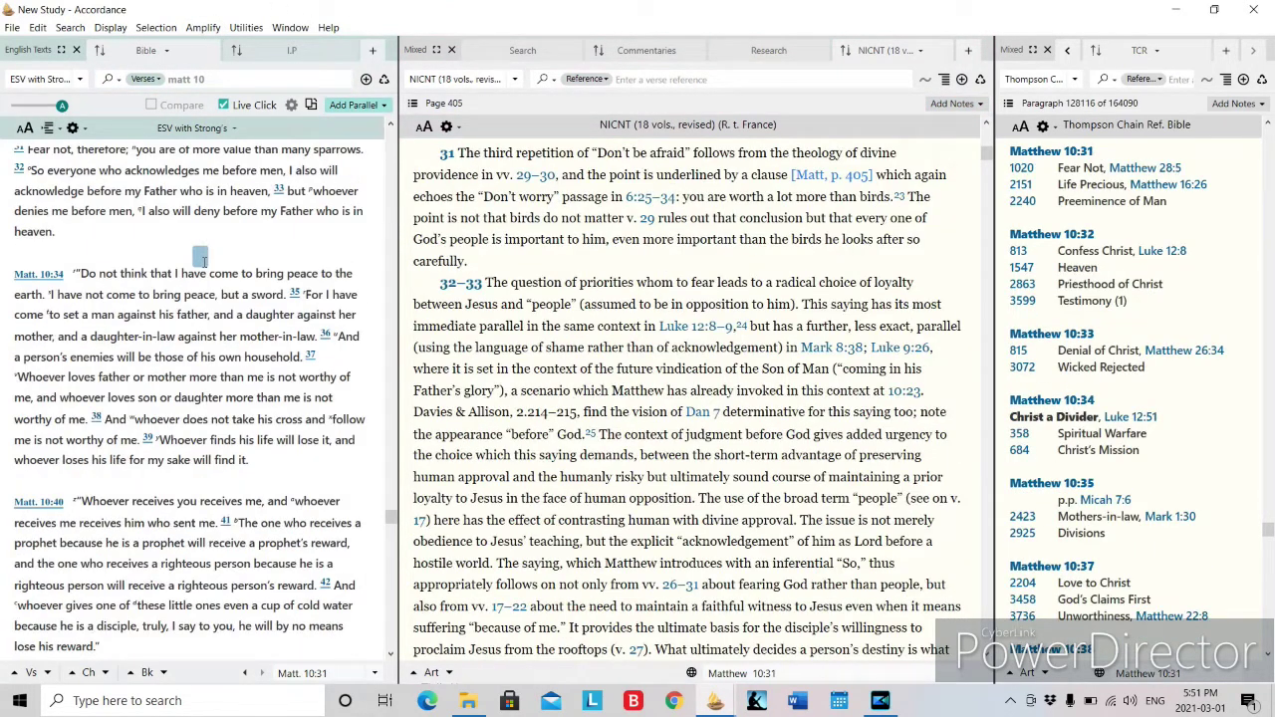
pyautogui.scroll(-3, 204, 264)
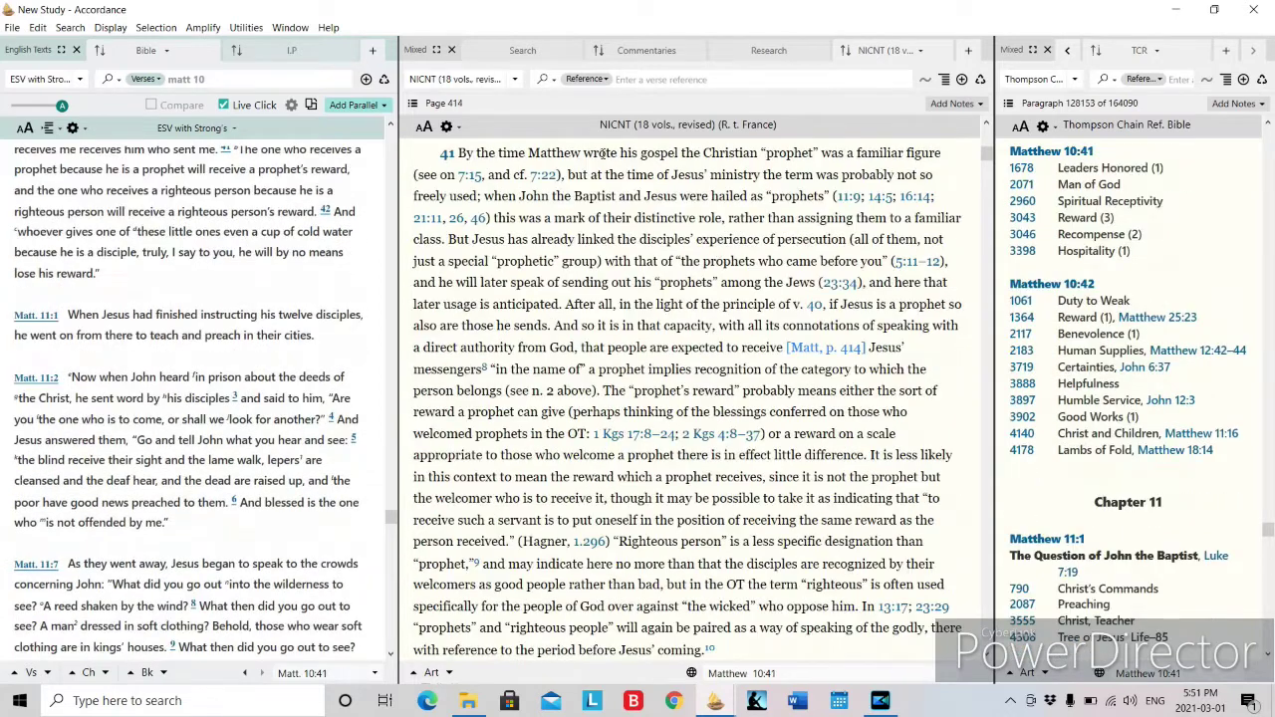
pyautogui.click(776, 52)
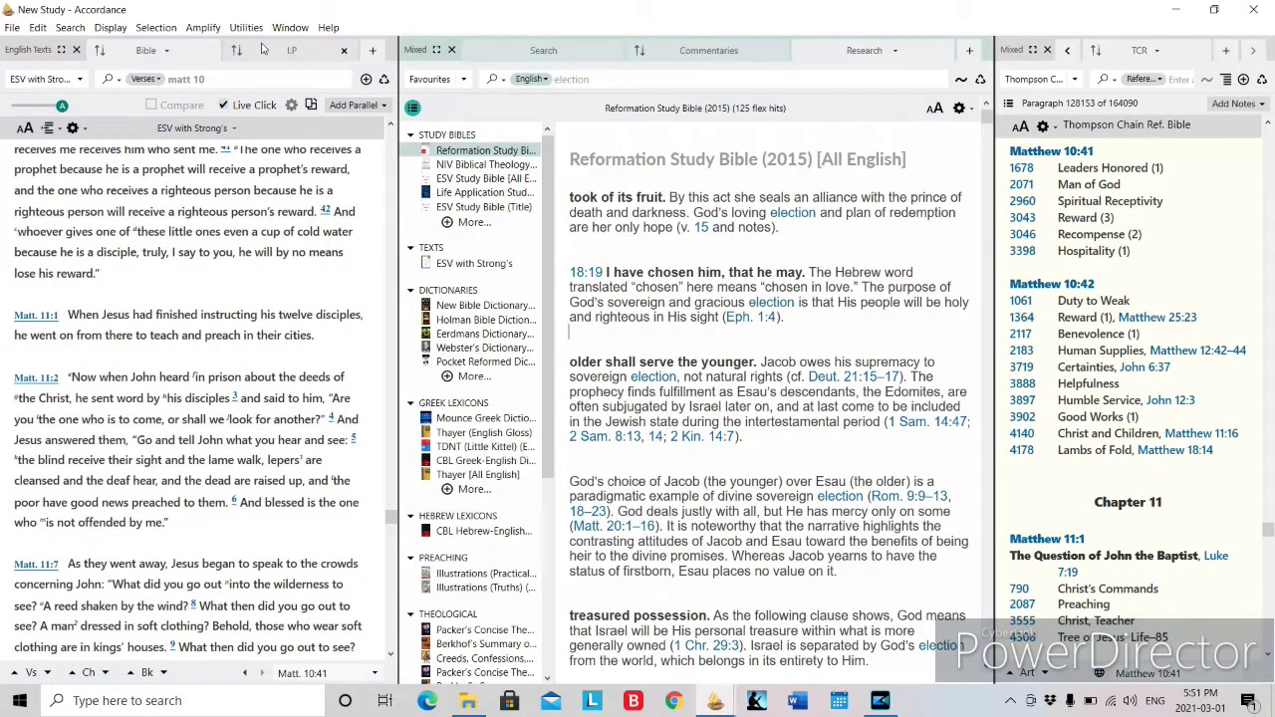
# Open the Reformation Study Bible from the LP information for Matthew 10:41, view its notes, and close it
pyautogui.click(264, 49)
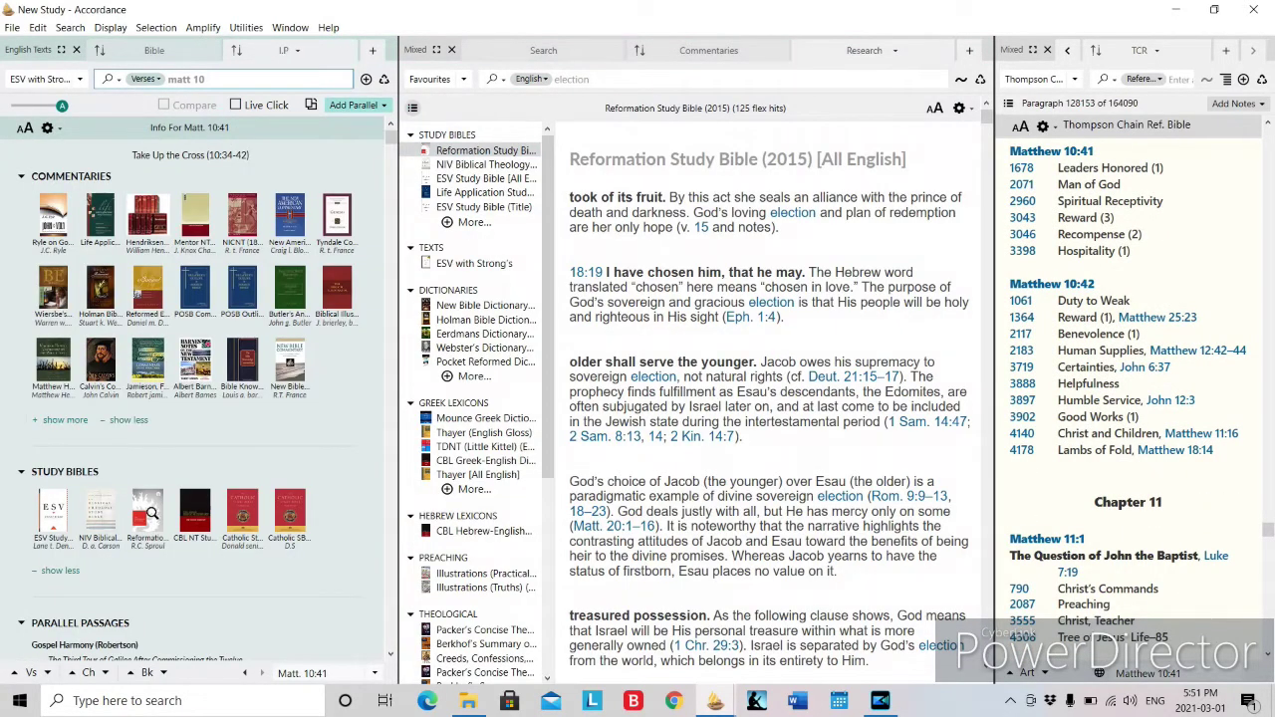
pyautogui.click(152, 513)
pyautogui.scroll(-3, 687, 299)
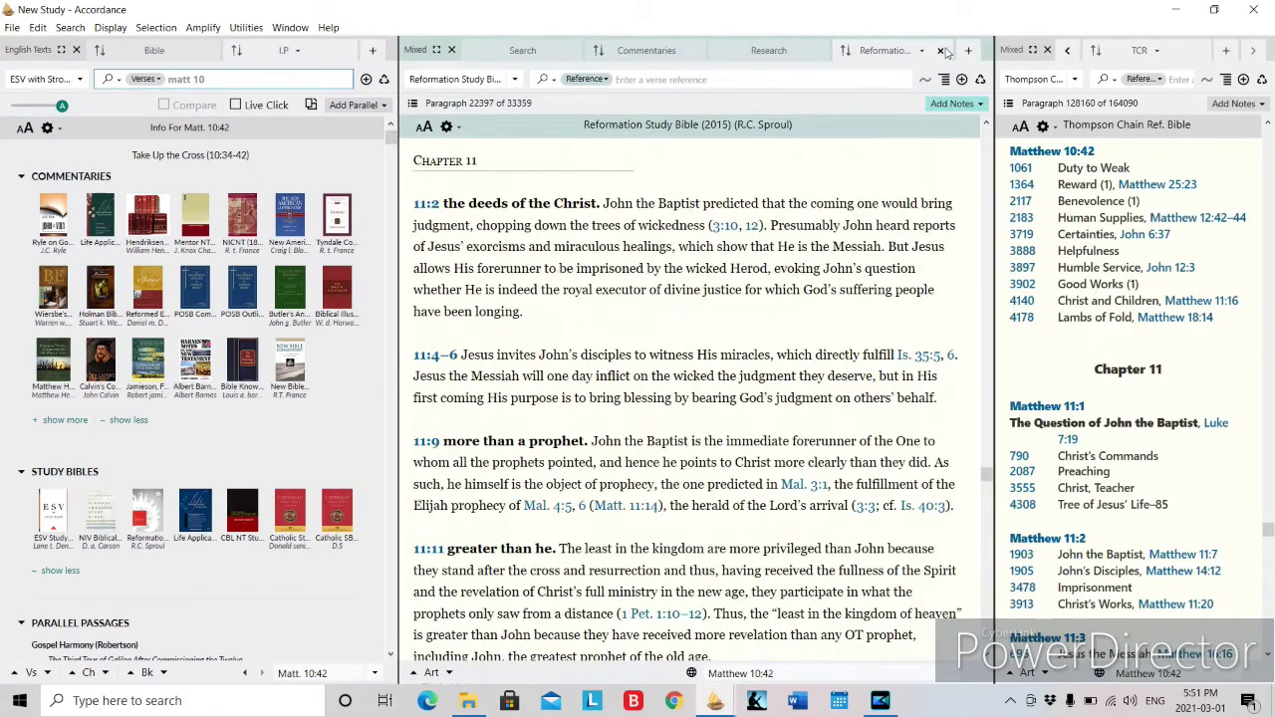
pyautogui.click(941, 50)
# Preview the parallel passage Matt. 9:35–11:1, and open it, Luke 10:16, Mark 9:41 and the John 5:23 parallel in the text
pyautogui.scroll(-5, 171, 354)
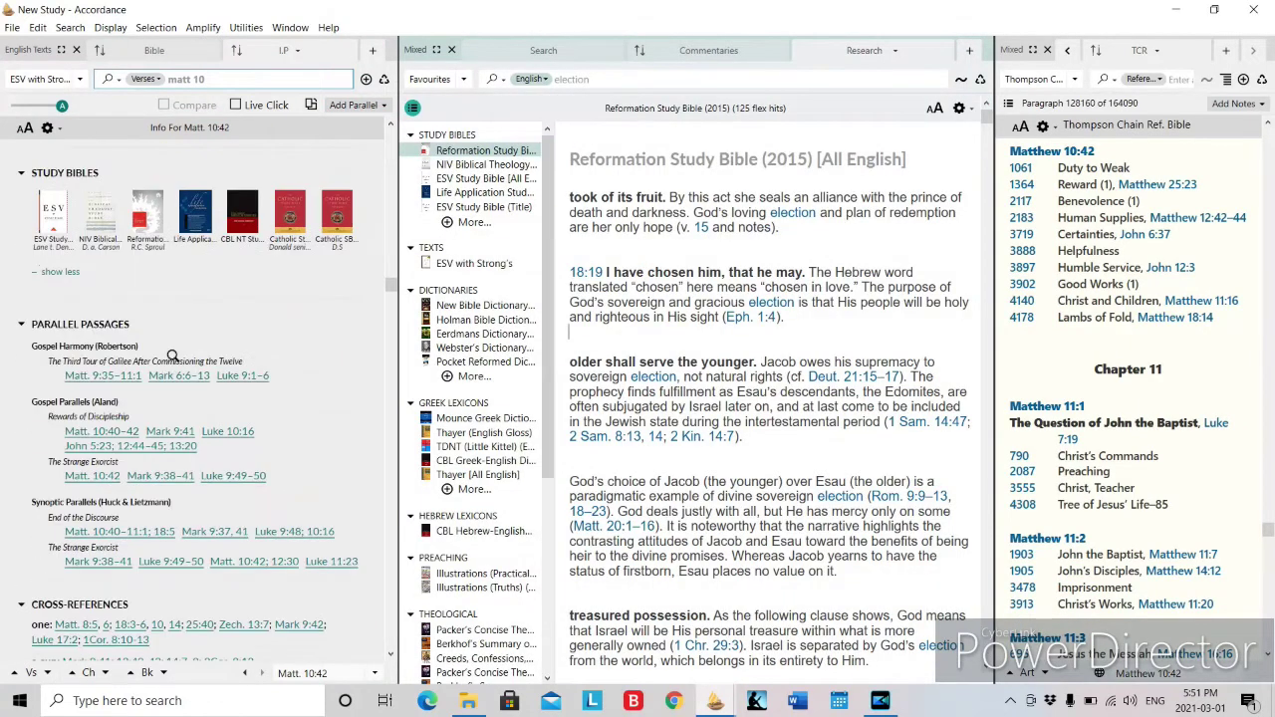
pyautogui.scroll(-1, 172, 354)
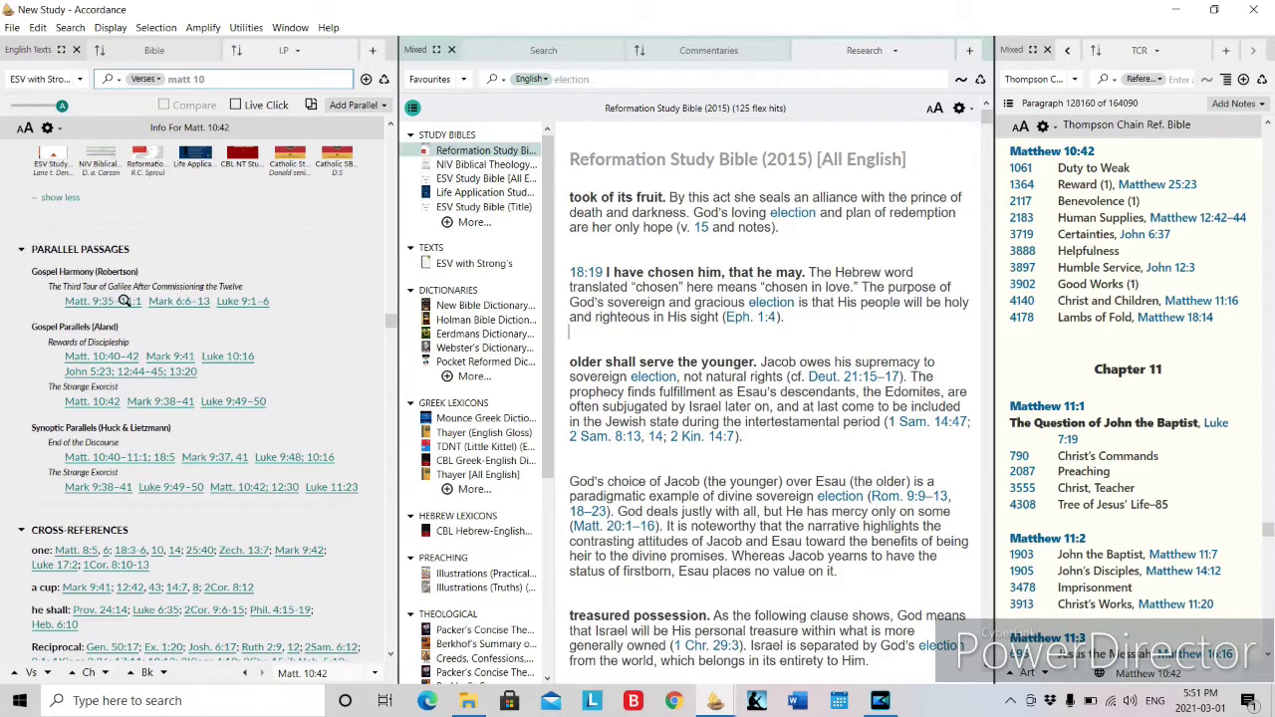
pyautogui.moveTo(125, 301)
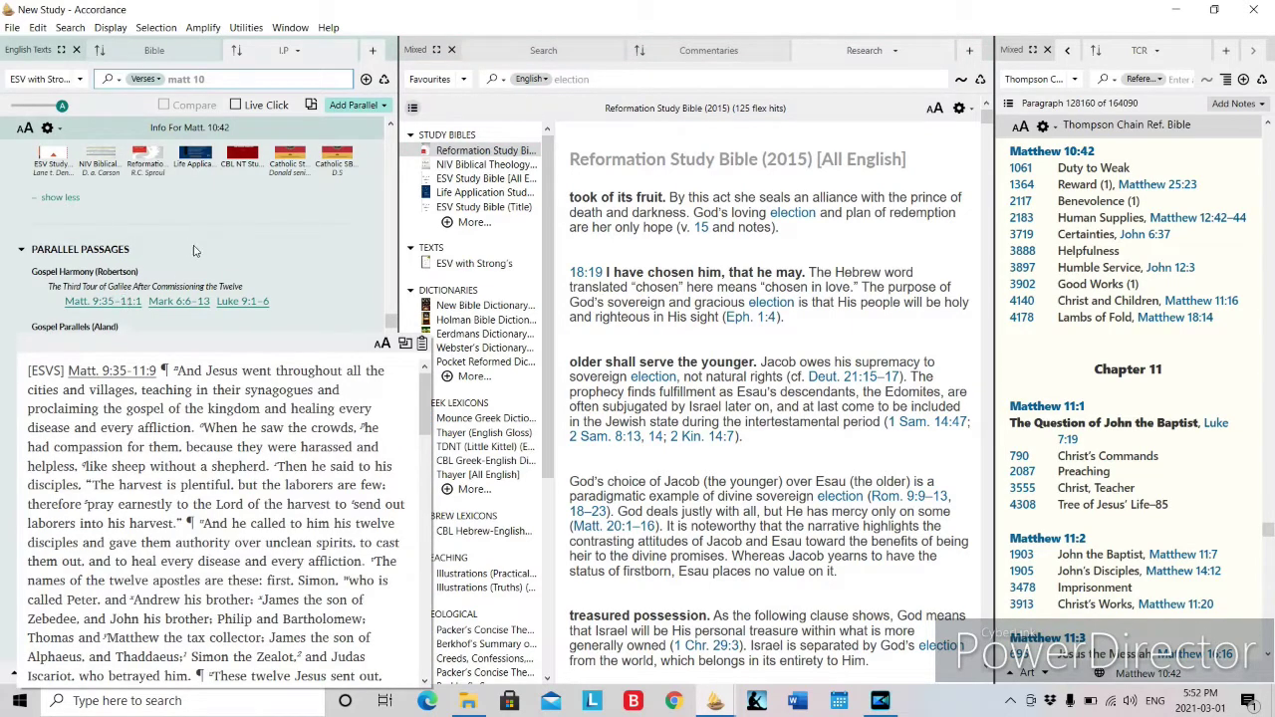
pyautogui.click(118, 298)
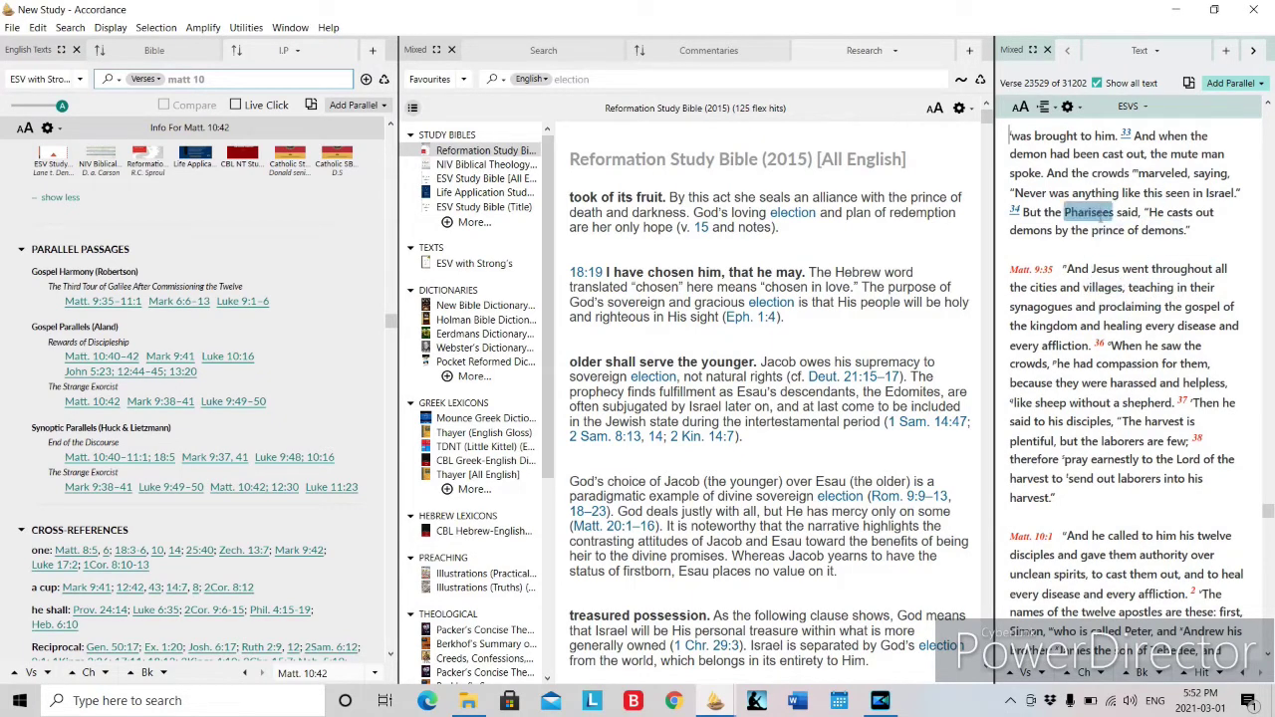
pyautogui.click(233, 355)
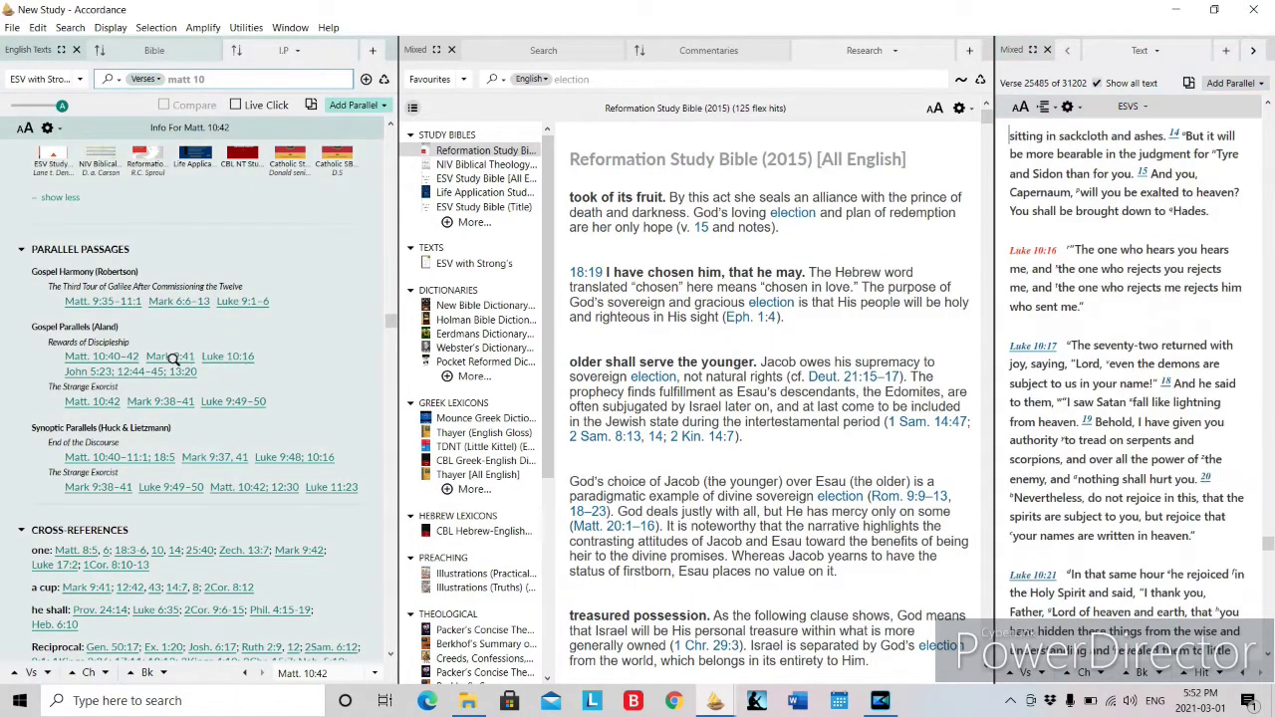
pyautogui.click(171, 358)
pyautogui.click(176, 376)
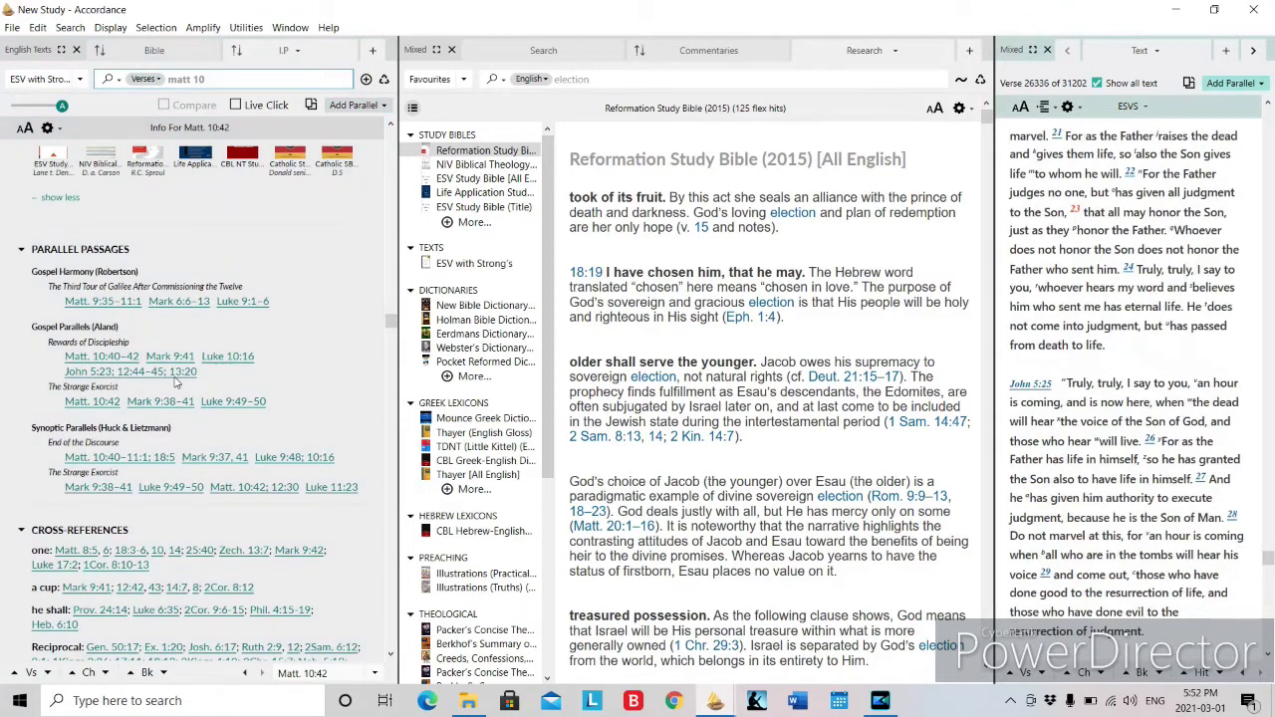
# Open the Matt. 25:40 cross-reference for the word "one" in the text and preview its verse
pyautogui.scroll(-3, 172, 353)
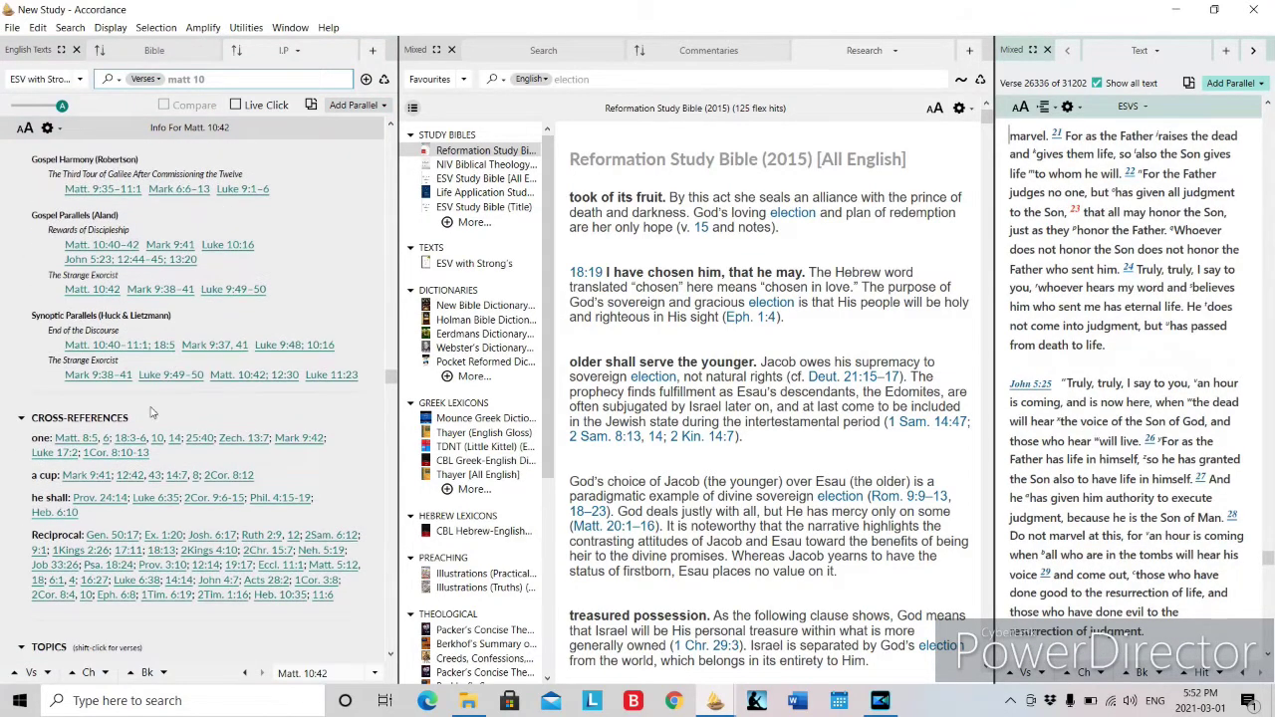
pyautogui.click(200, 435)
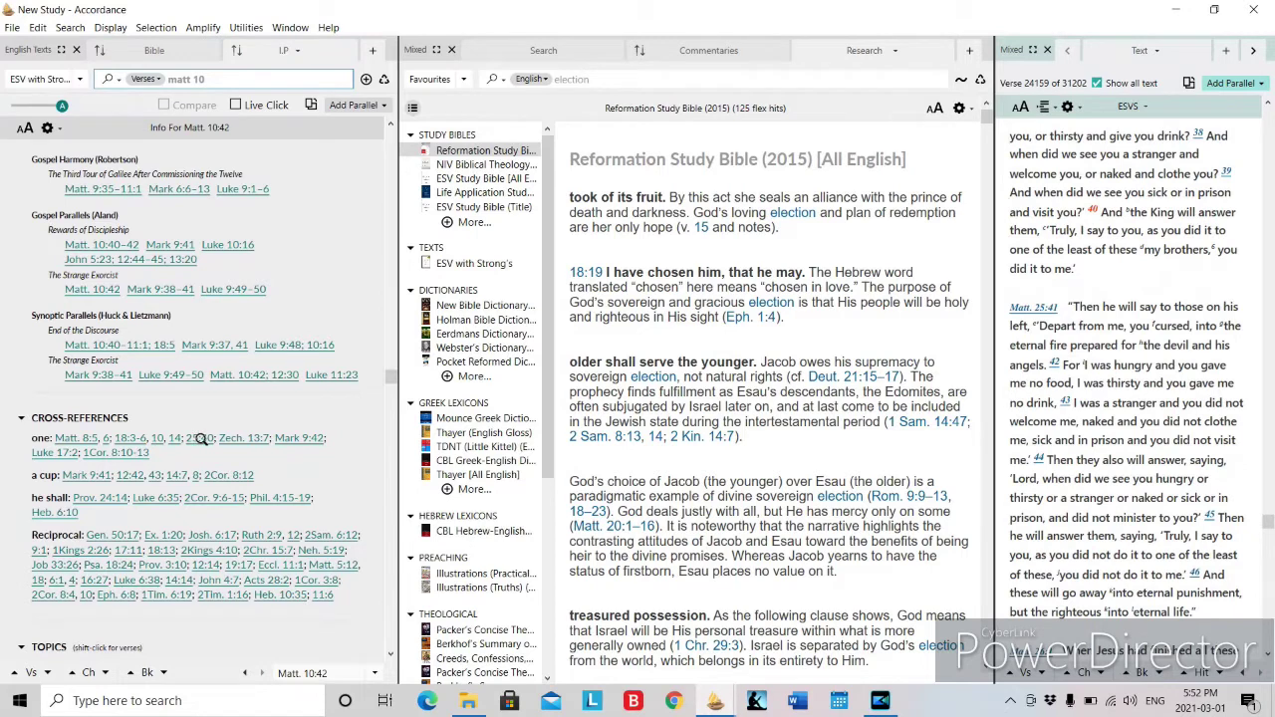
pyautogui.moveTo(201, 435)
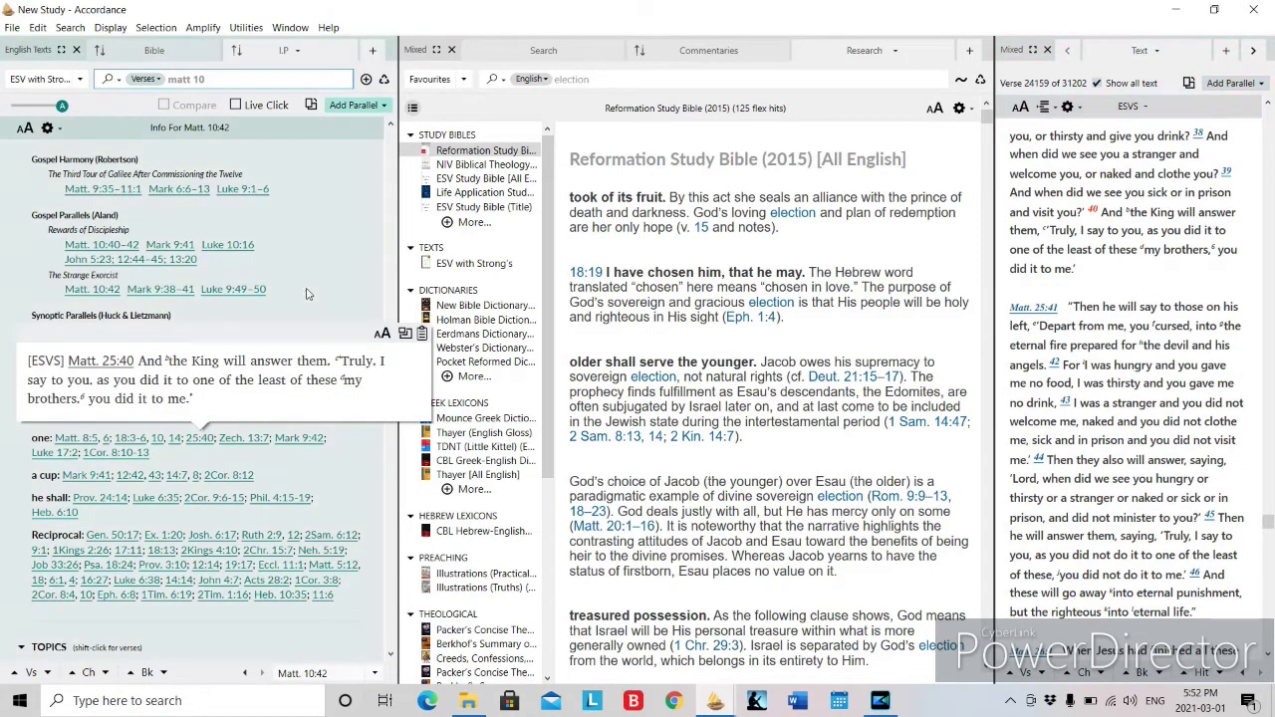
# Examine the topics and toolset for Matthew 10:42, open Christ's public ministry on the timeline, and close the workspace it opens in
pyautogui.scroll(-1, 251, 445)
pyautogui.scroll(-3, 251, 445)
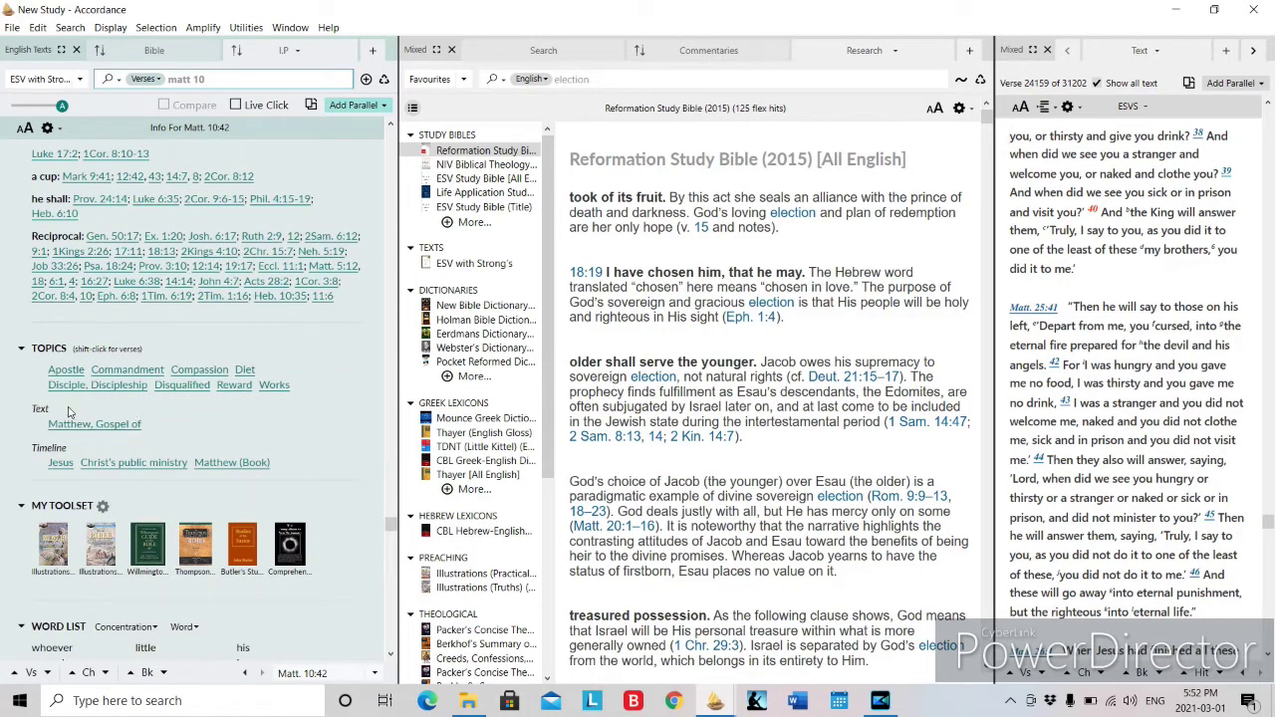
pyautogui.scroll(-1, 117, 436)
pyautogui.scroll(-1, 117, 437)
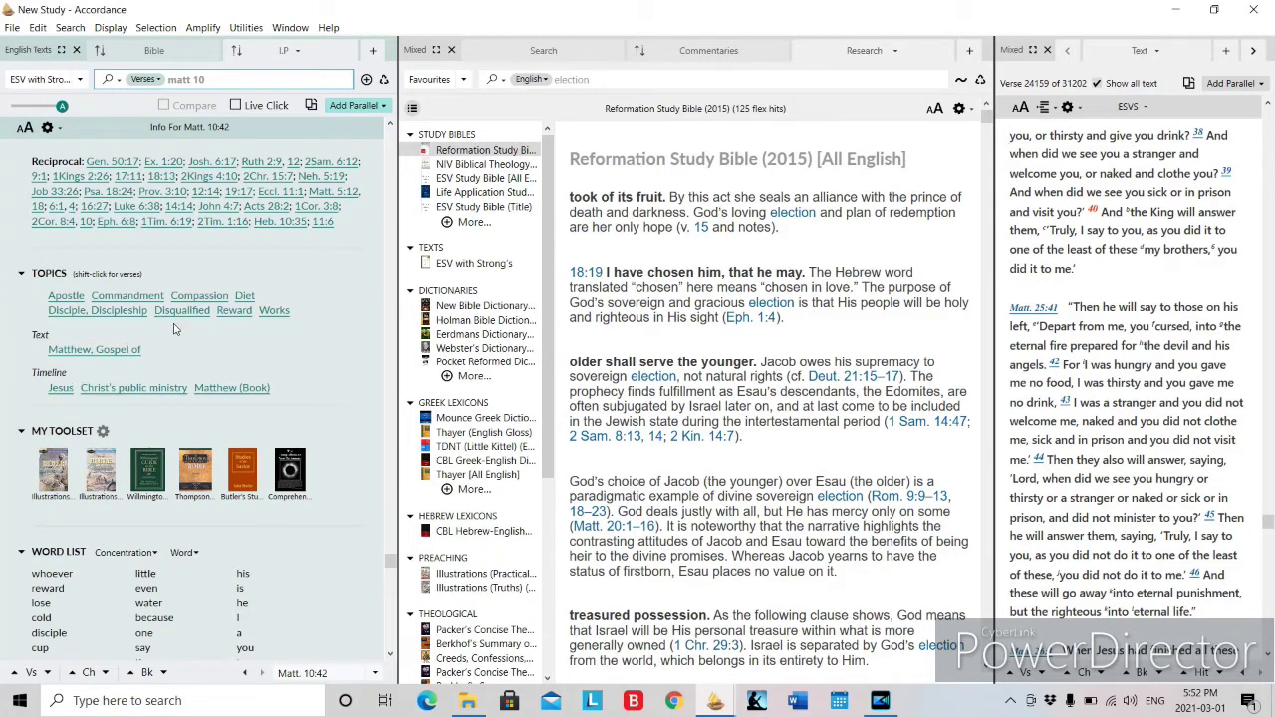
pyautogui.click(136, 387)
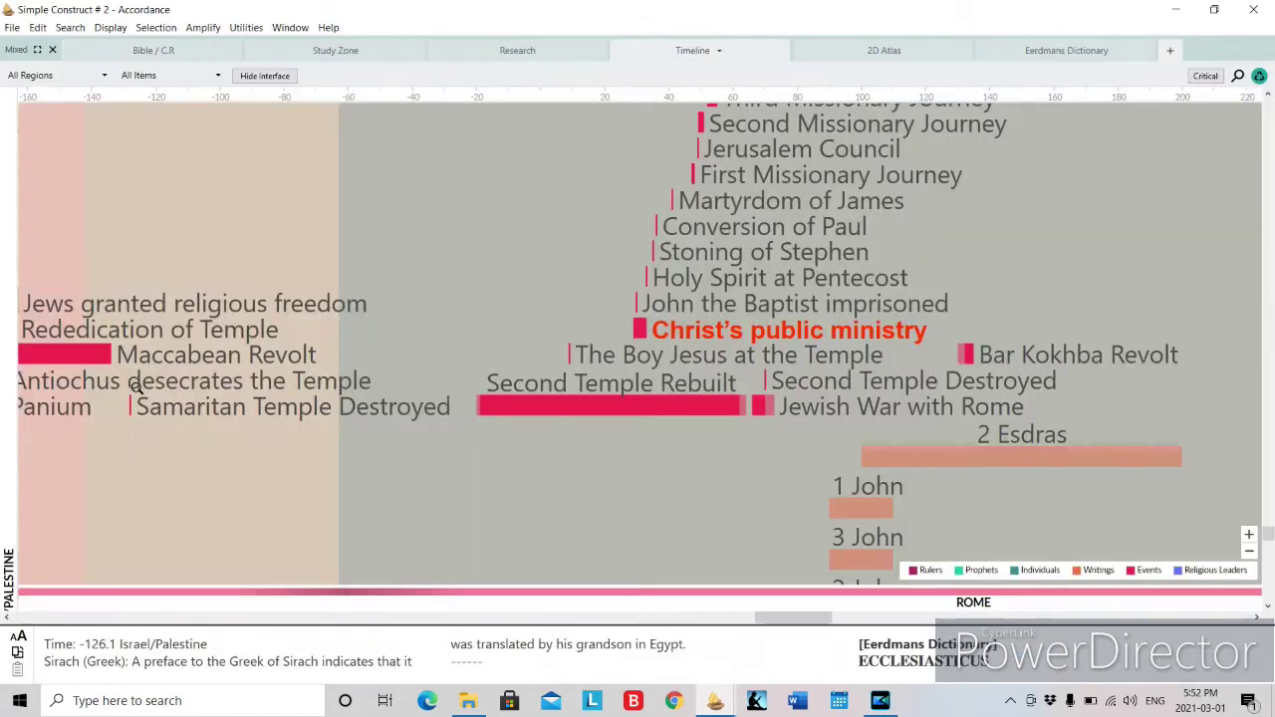
pyautogui.click(1256, 9)
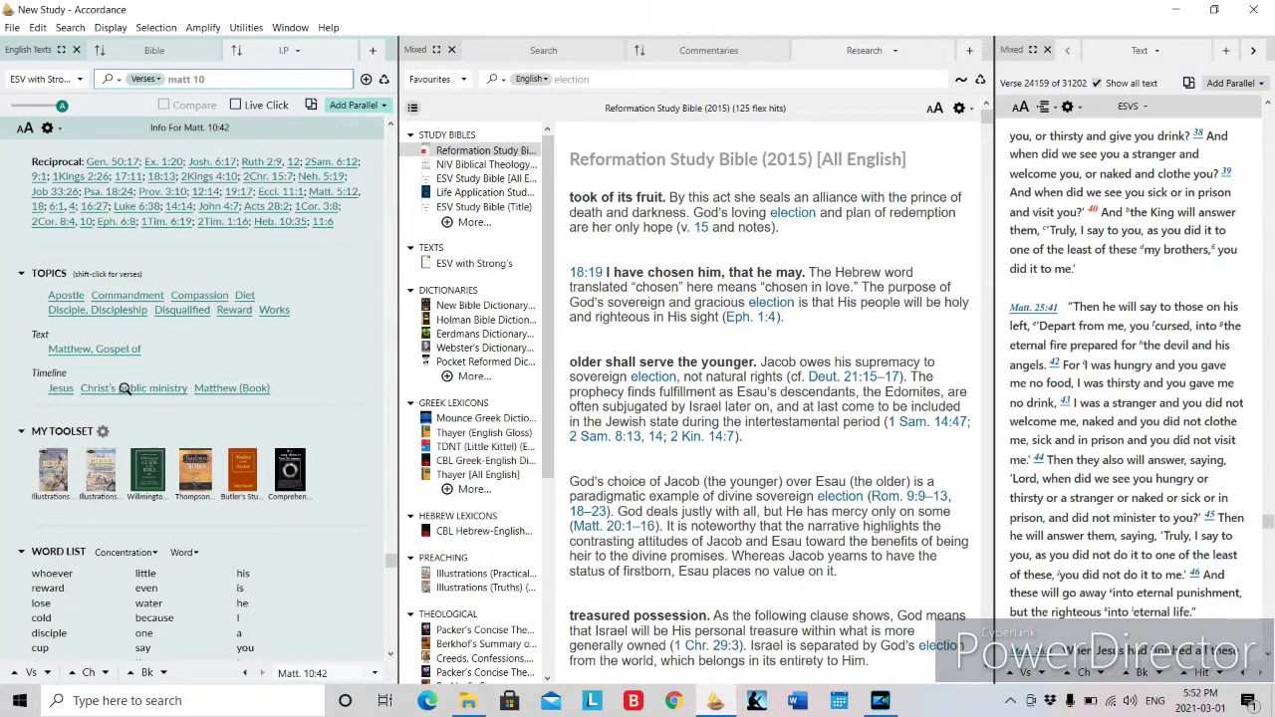
# Reopen Christ's public ministry on the timeline, bring the event toward the middle of the view, and display its details
pyautogui.click(128, 388)
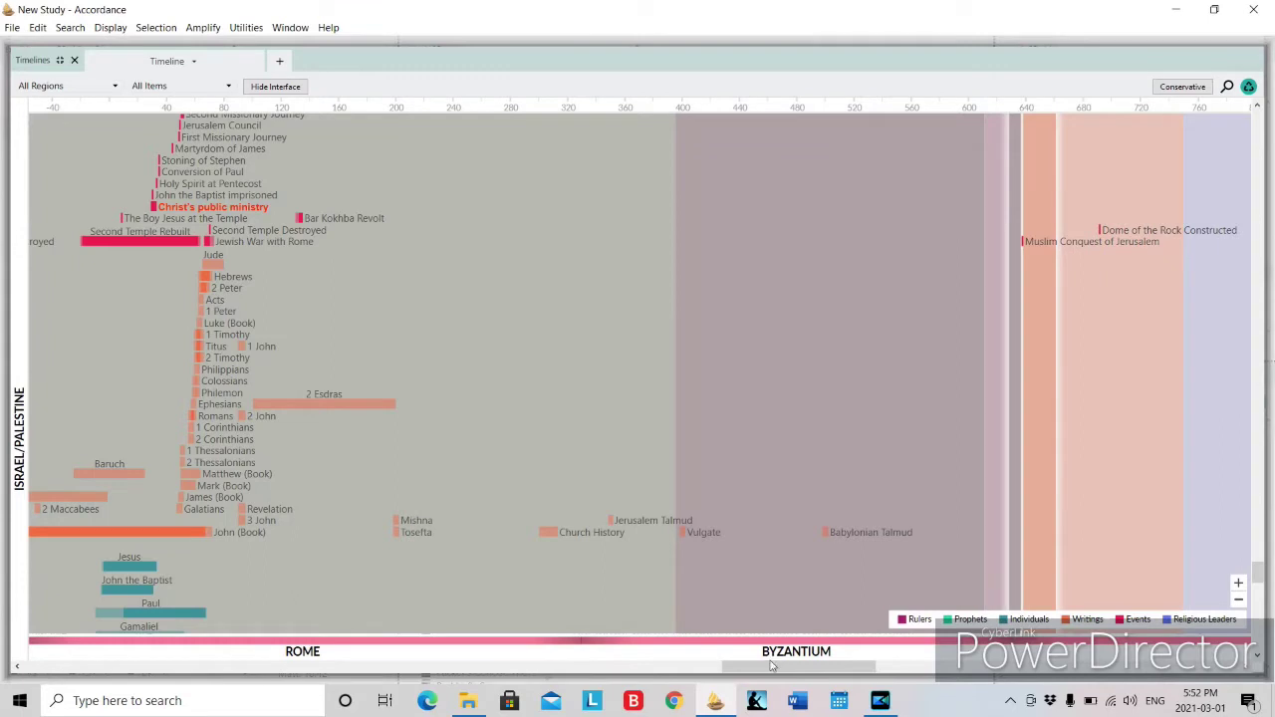
pyautogui.moveTo(772, 665); pyautogui.dragTo(730, 666)
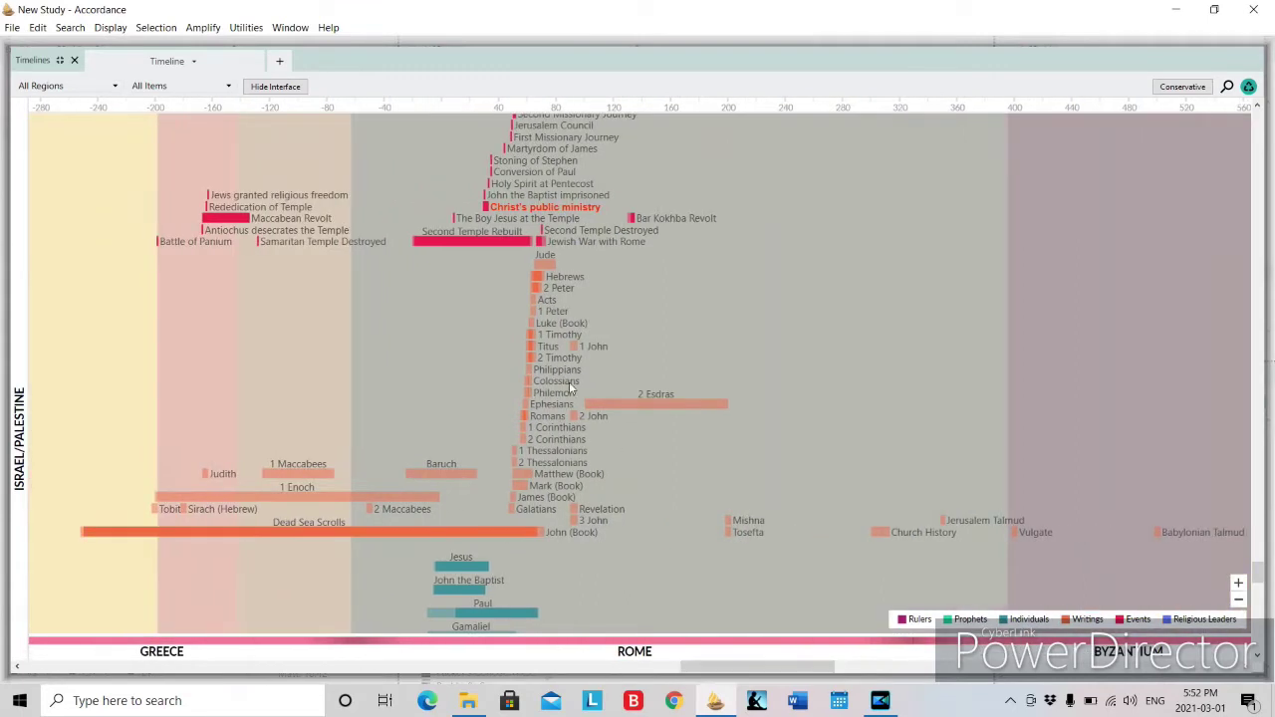
pyautogui.moveTo(533, 211)
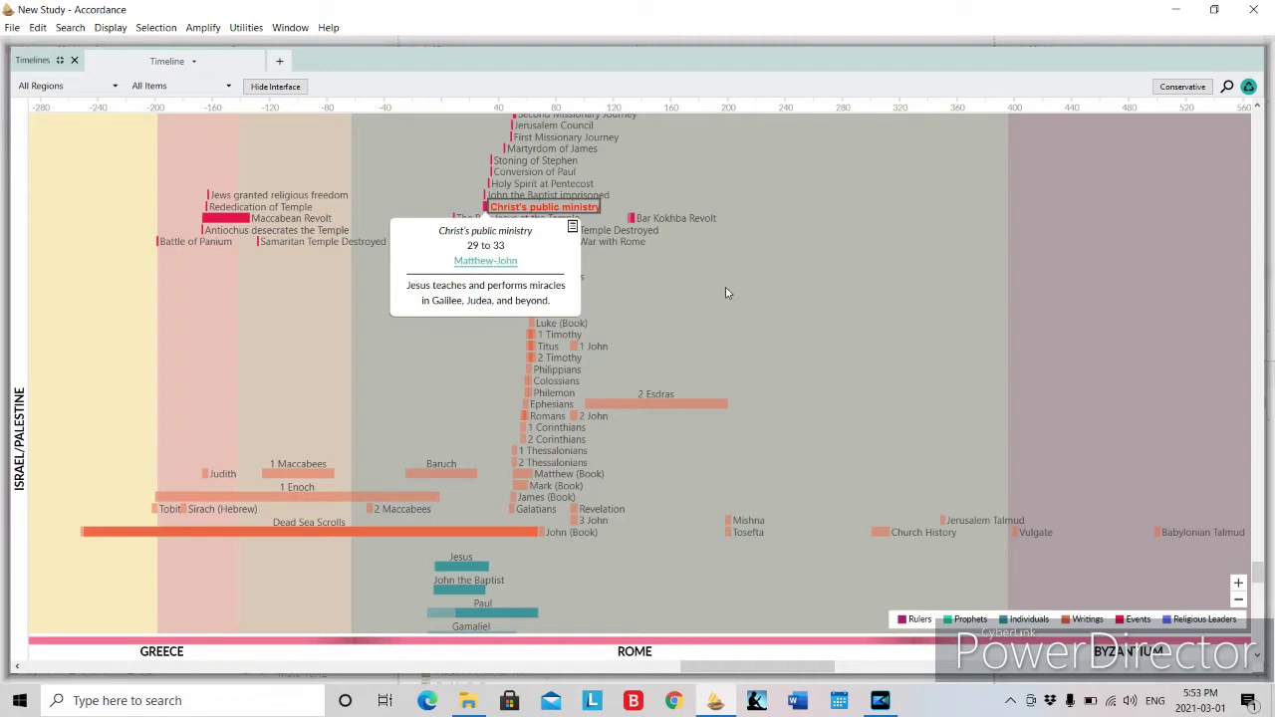
# Find Ahab on the timeline, widen the visible range of years around him, and display his entry's details
pyautogui.click(1226, 87)
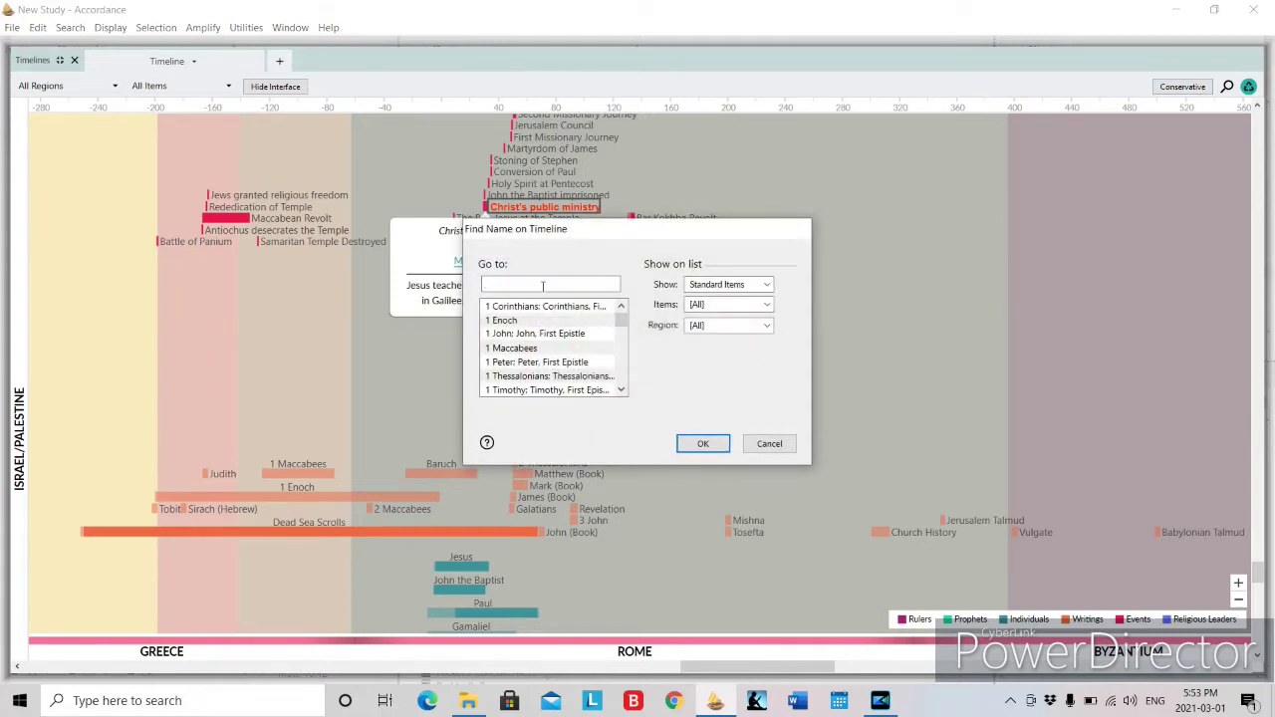
pyautogui.write('aha')
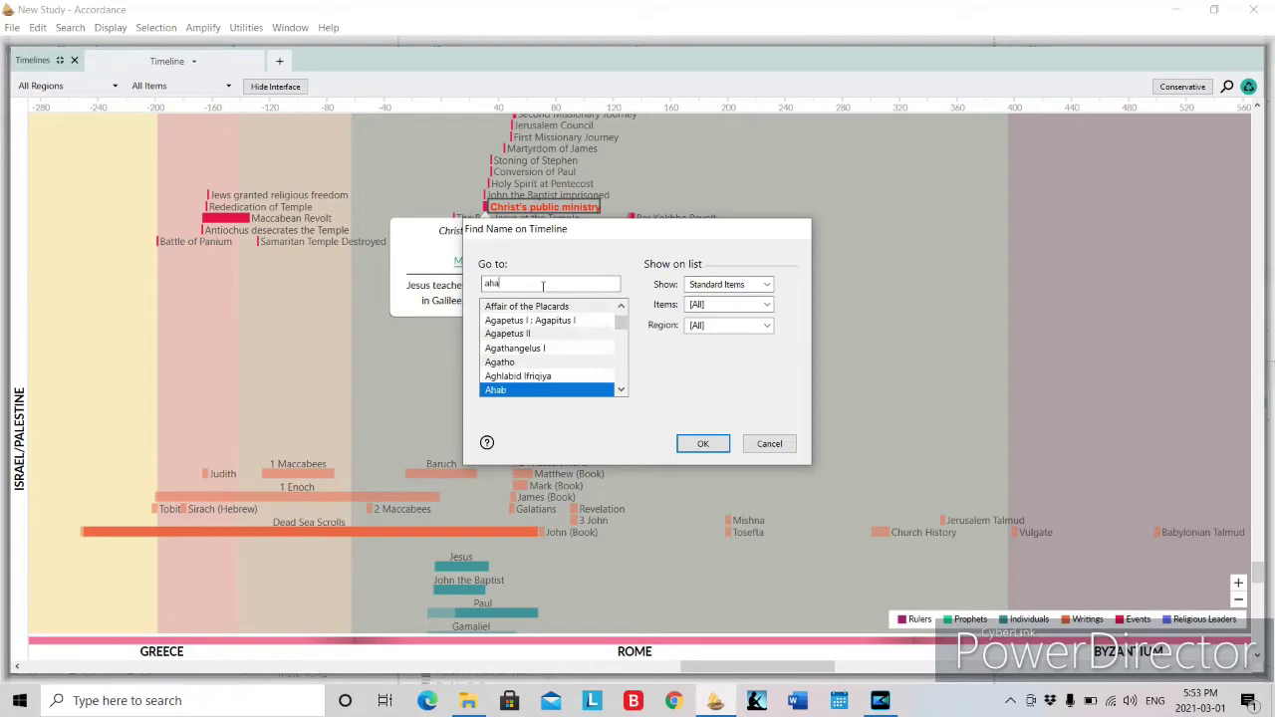
pyautogui.click(701, 445)
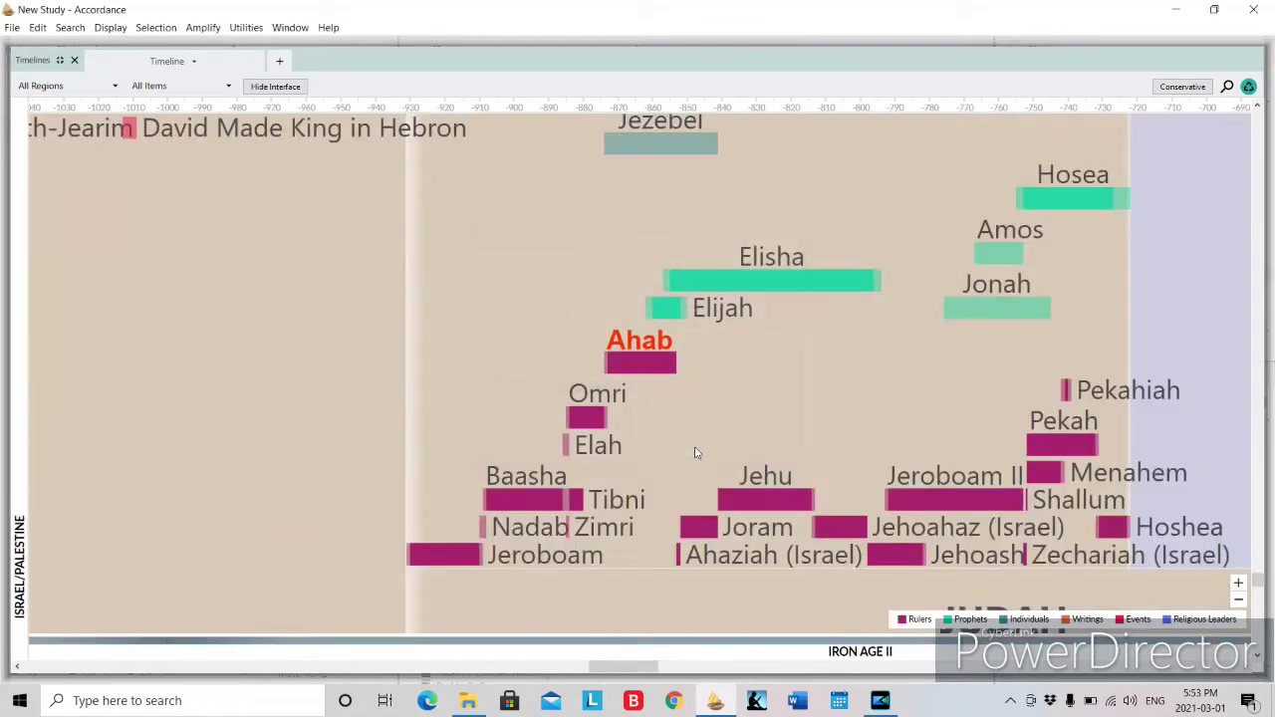
pyautogui.click(1239, 600)
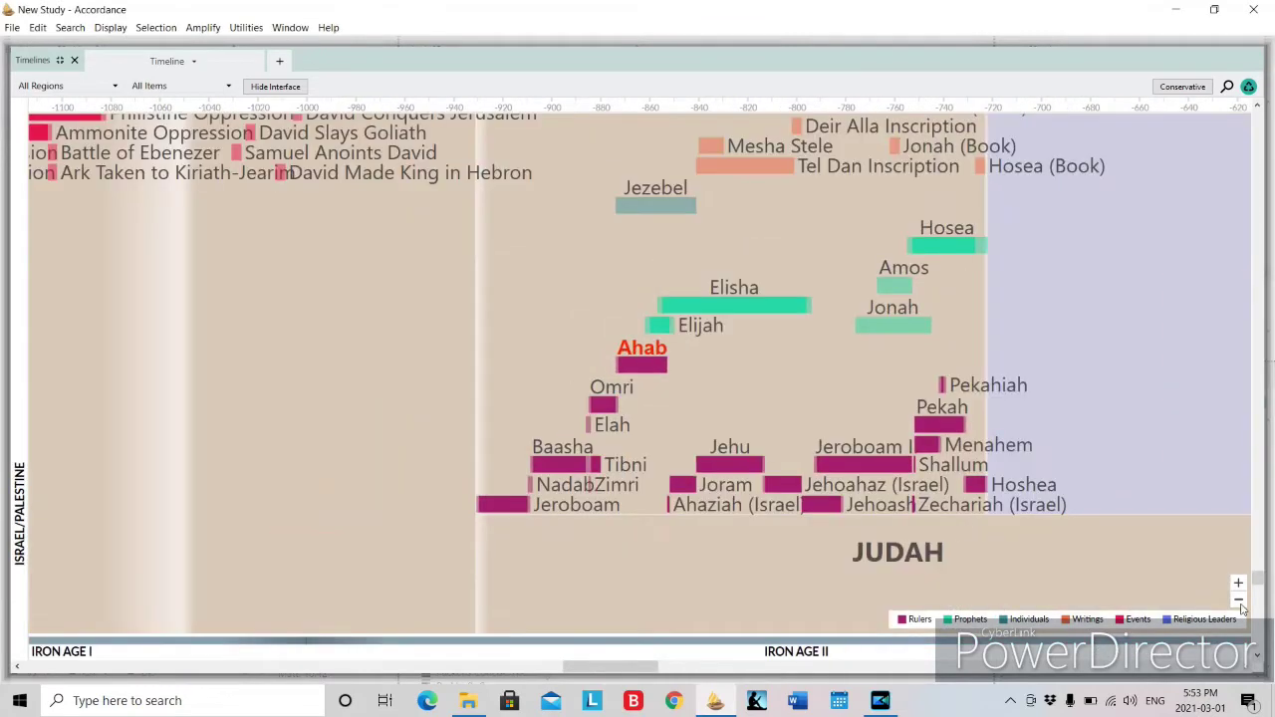
pyautogui.click(1239, 601)
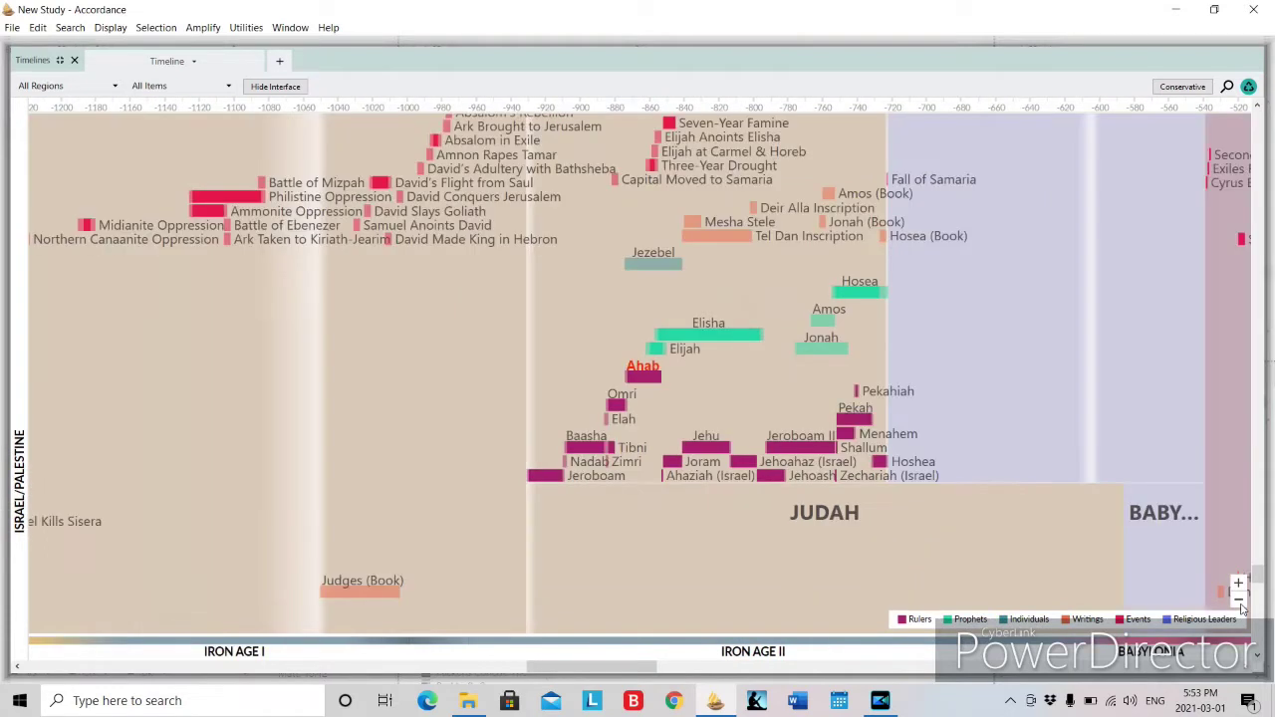
pyautogui.click(651, 370)
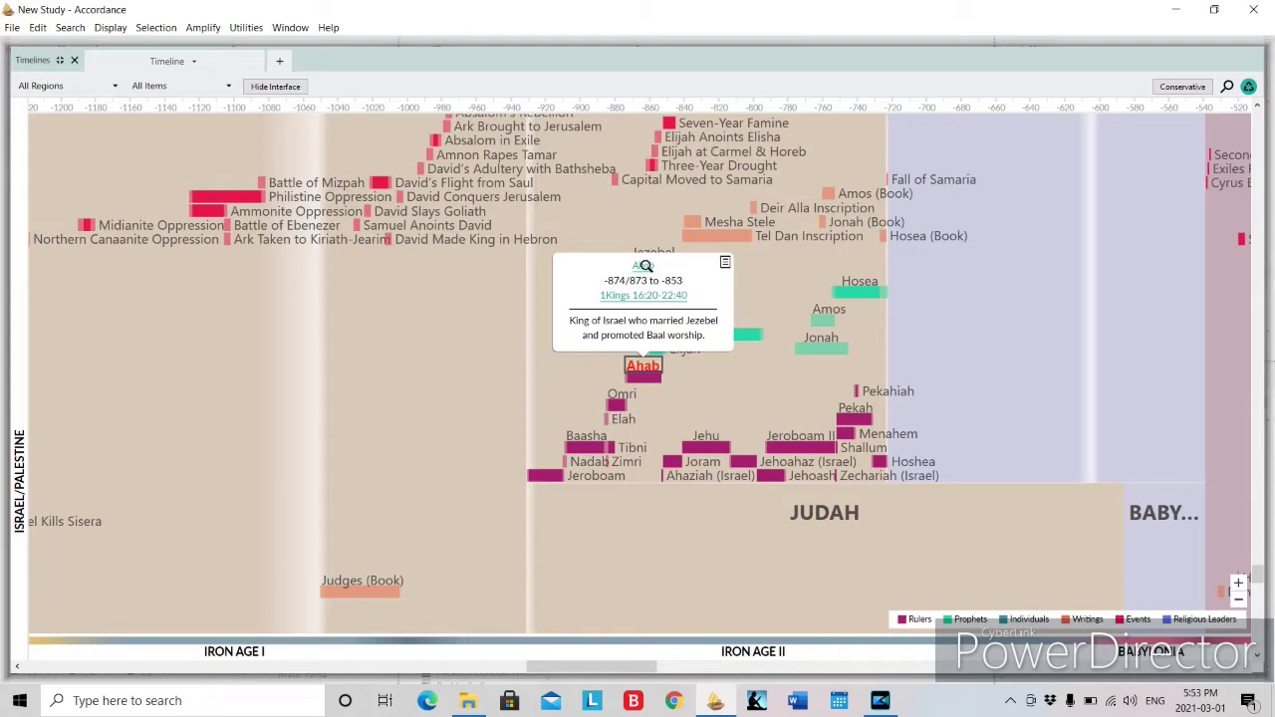
# Look up Ahab from the timeline in the Eerdmans Dictionary, read through the article, and check which other dictionaries are available
pyautogui.click(642, 266)
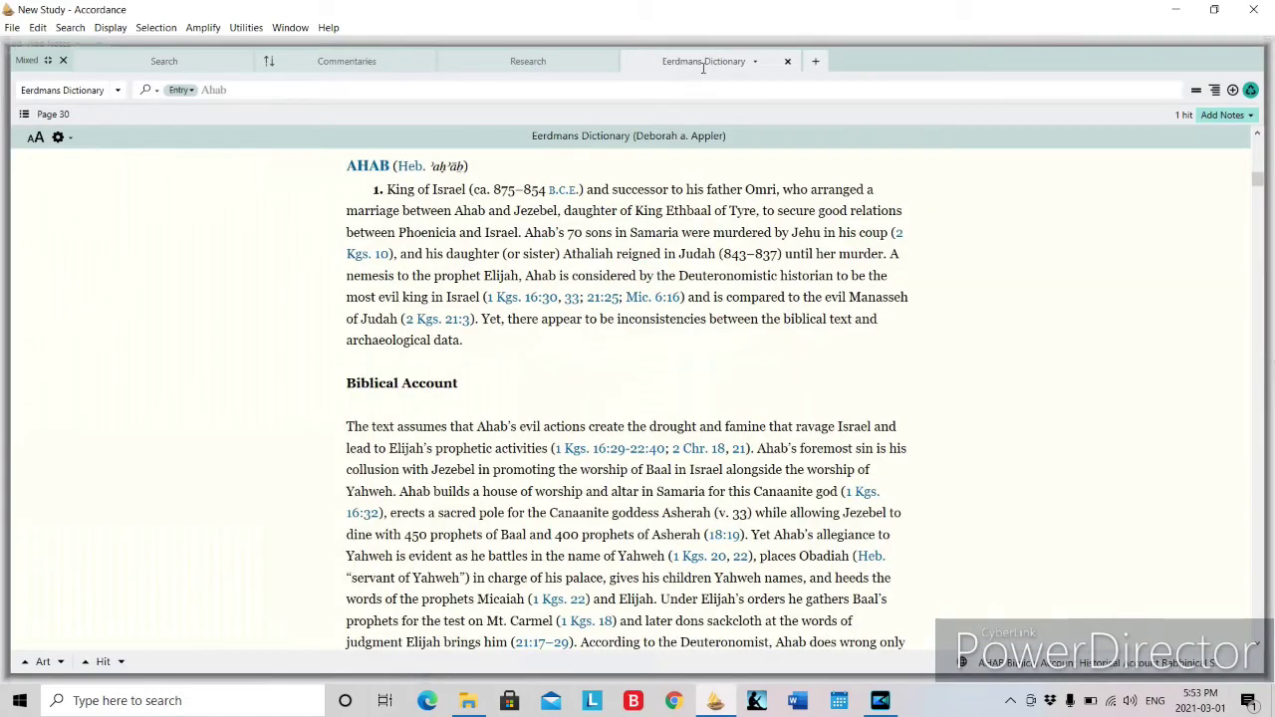
pyautogui.scroll(-10, 594, 312)
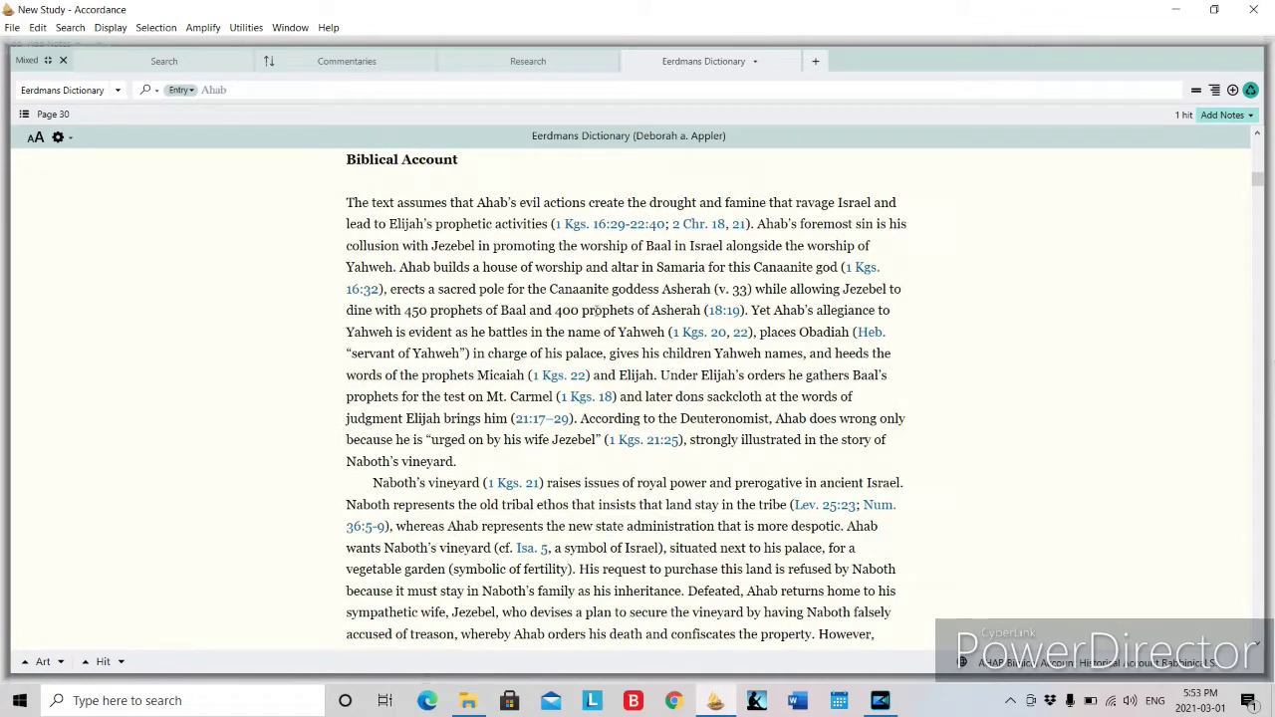
pyautogui.click(69, 92)
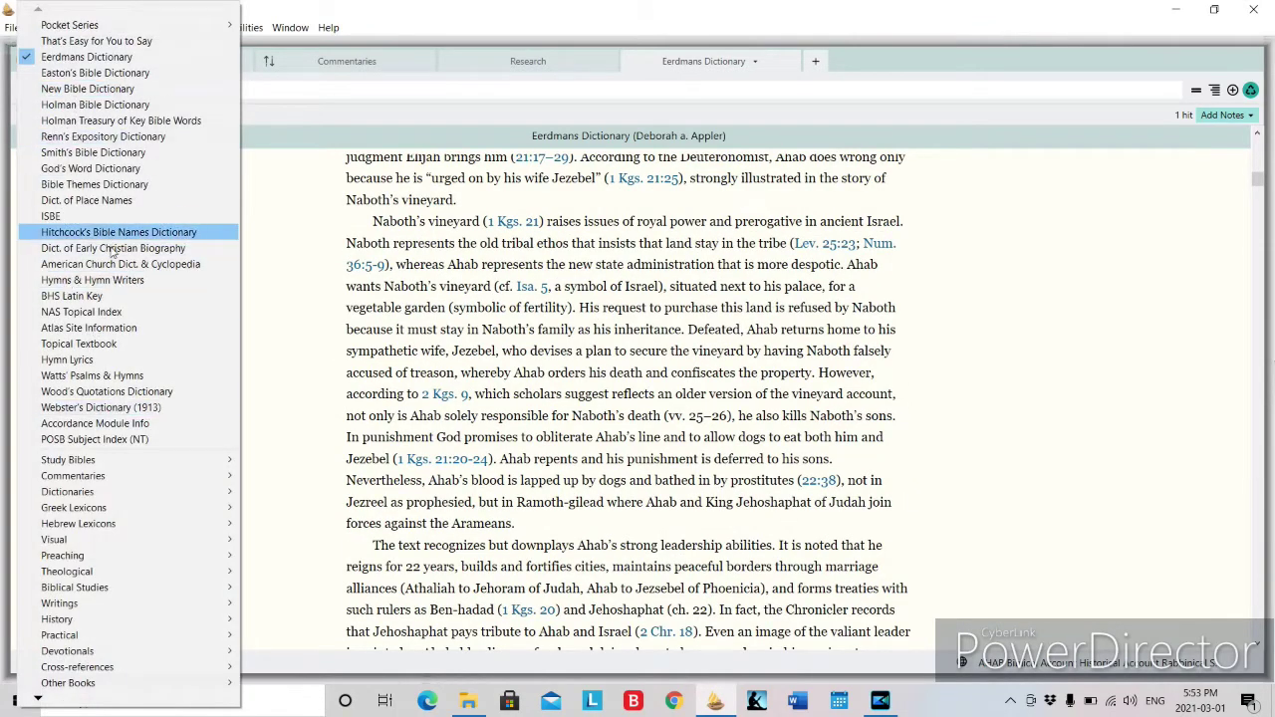
pyautogui.click(249, 261)
# Return to the timeline, check which resources can be added beside it, and go back to the full workspace layout
pyautogui.click(521, 70)
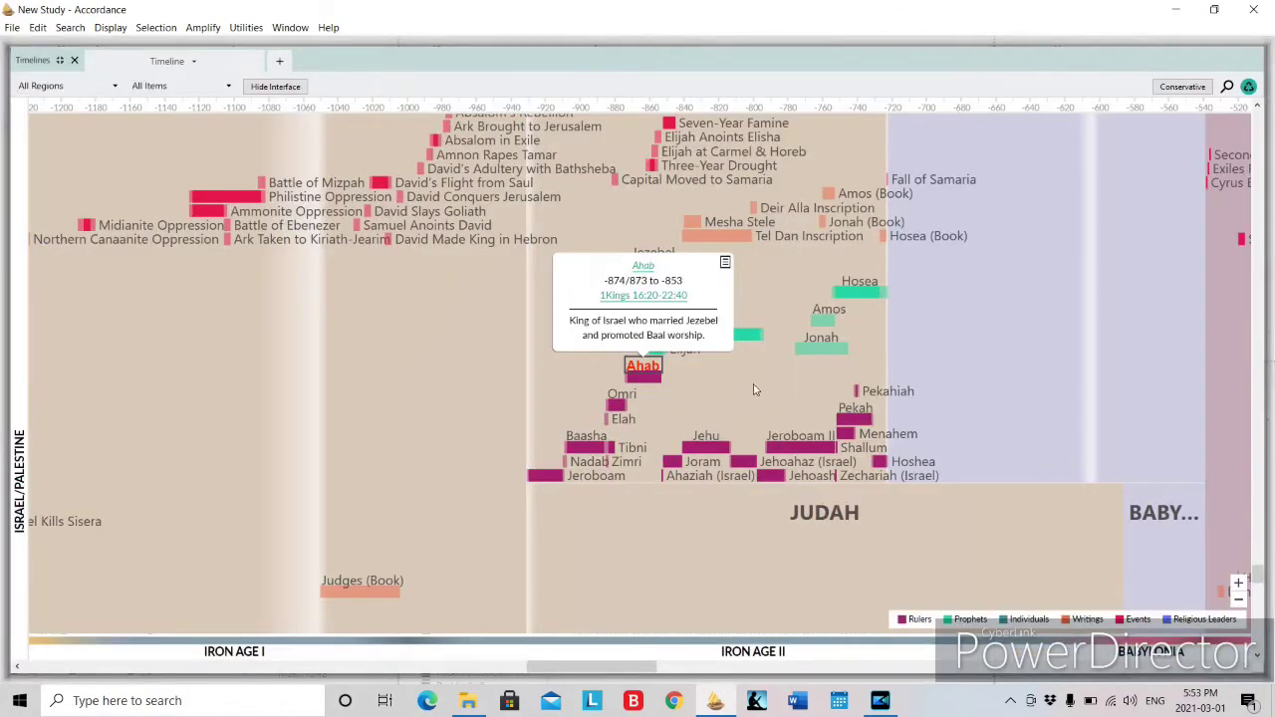
pyautogui.scroll(3, 757, 390)
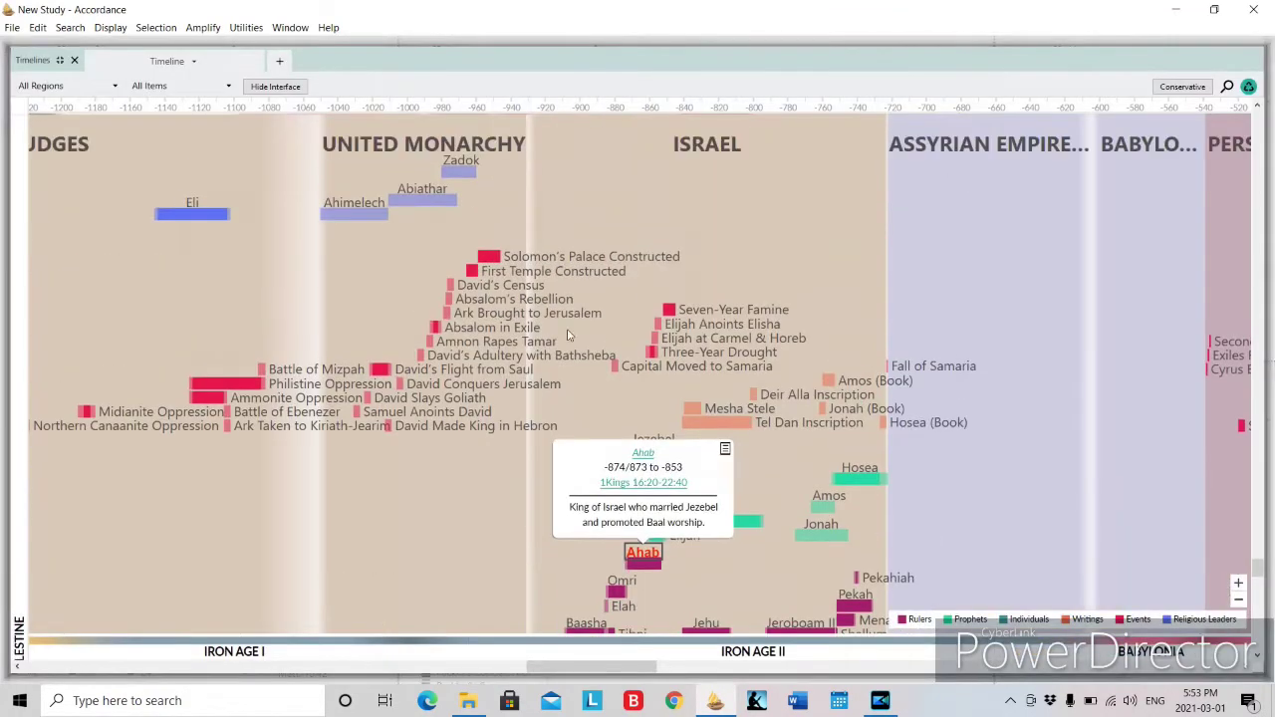
pyautogui.click(277, 63)
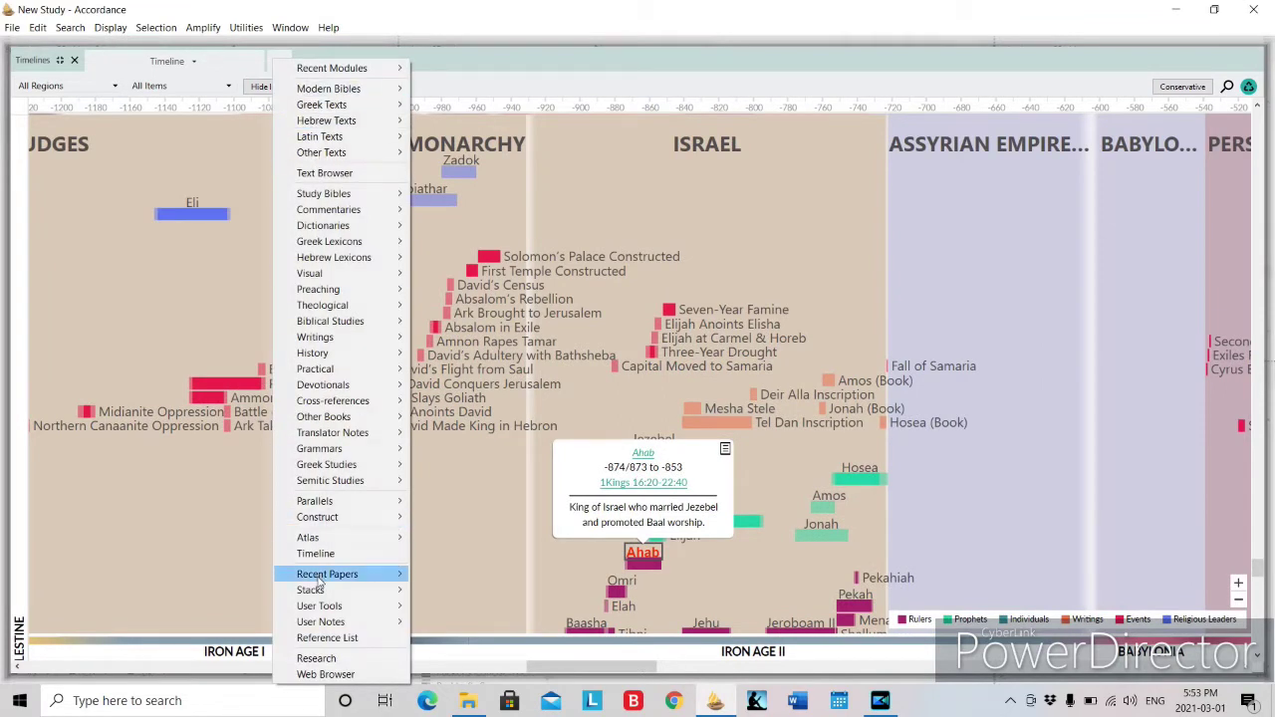
pyautogui.click(463, 50)
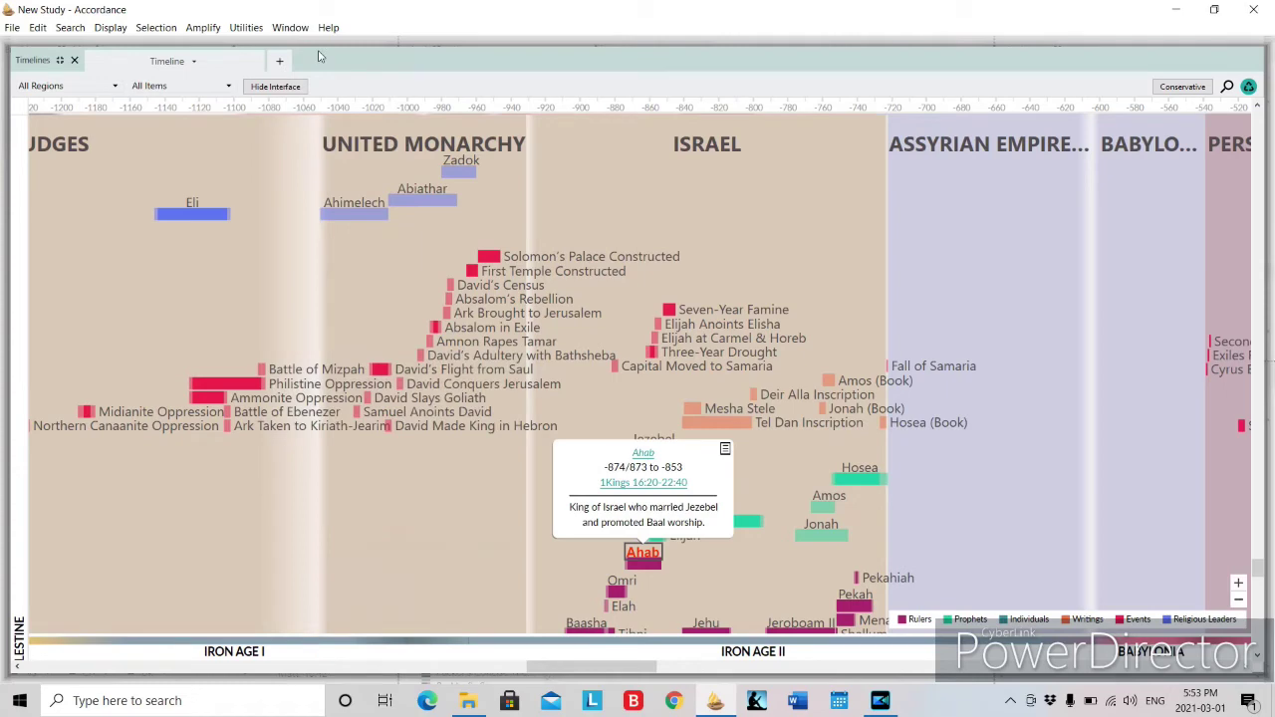
pyautogui.click(252, 63)
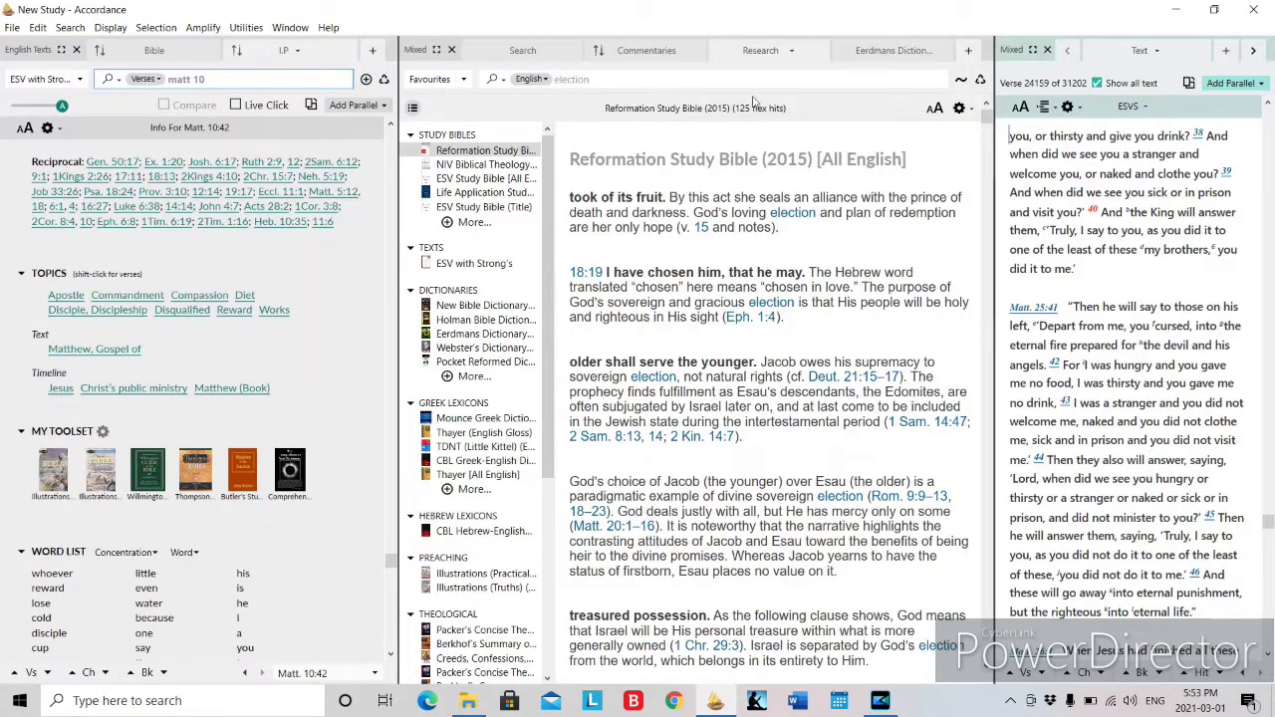
# Add a 2D Atlas with the Light Colors background beside the Research tab and expand its zone to fill the workspace
pyautogui.click(965, 51)
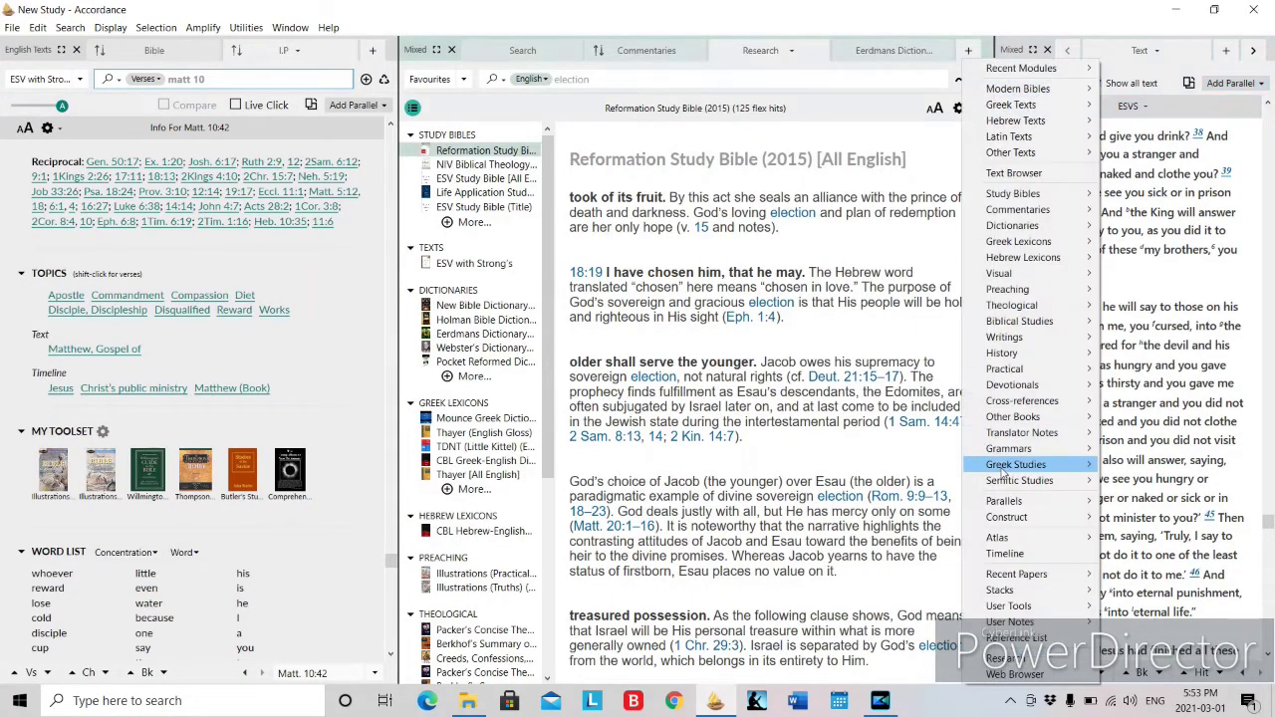
pyautogui.moveTo(999, 539)
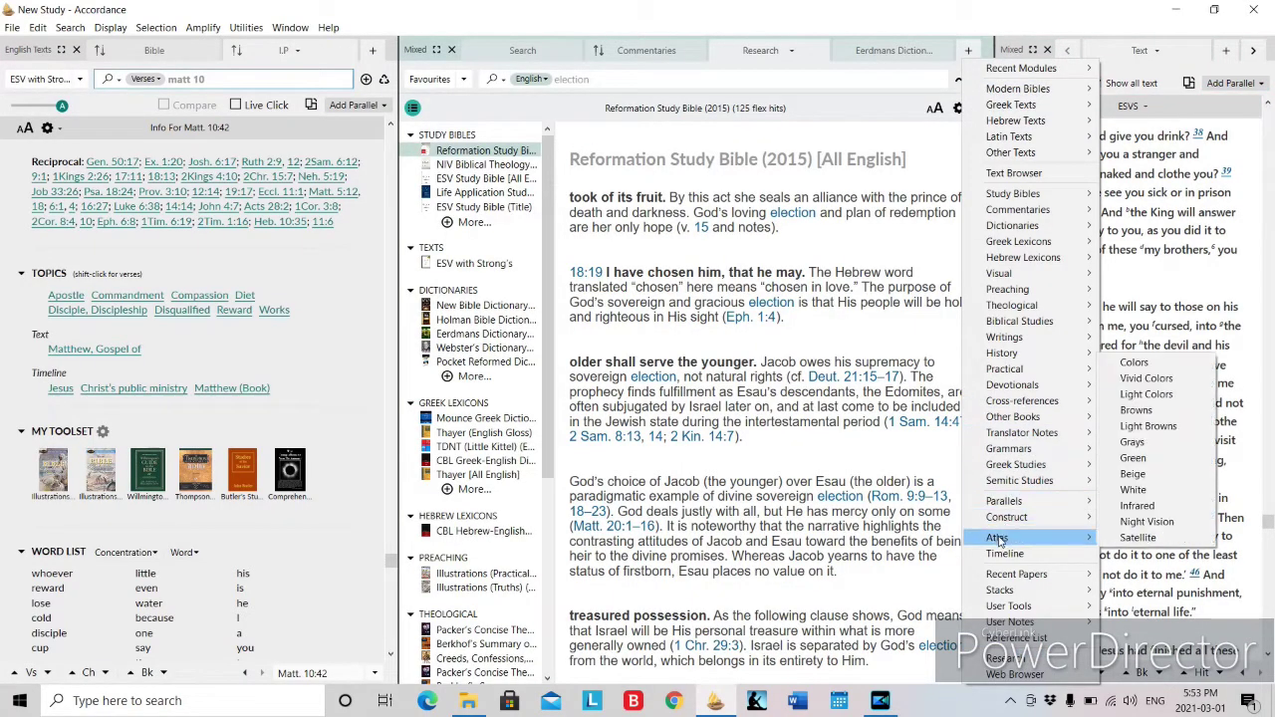
pyautogui.click(1146, 395)
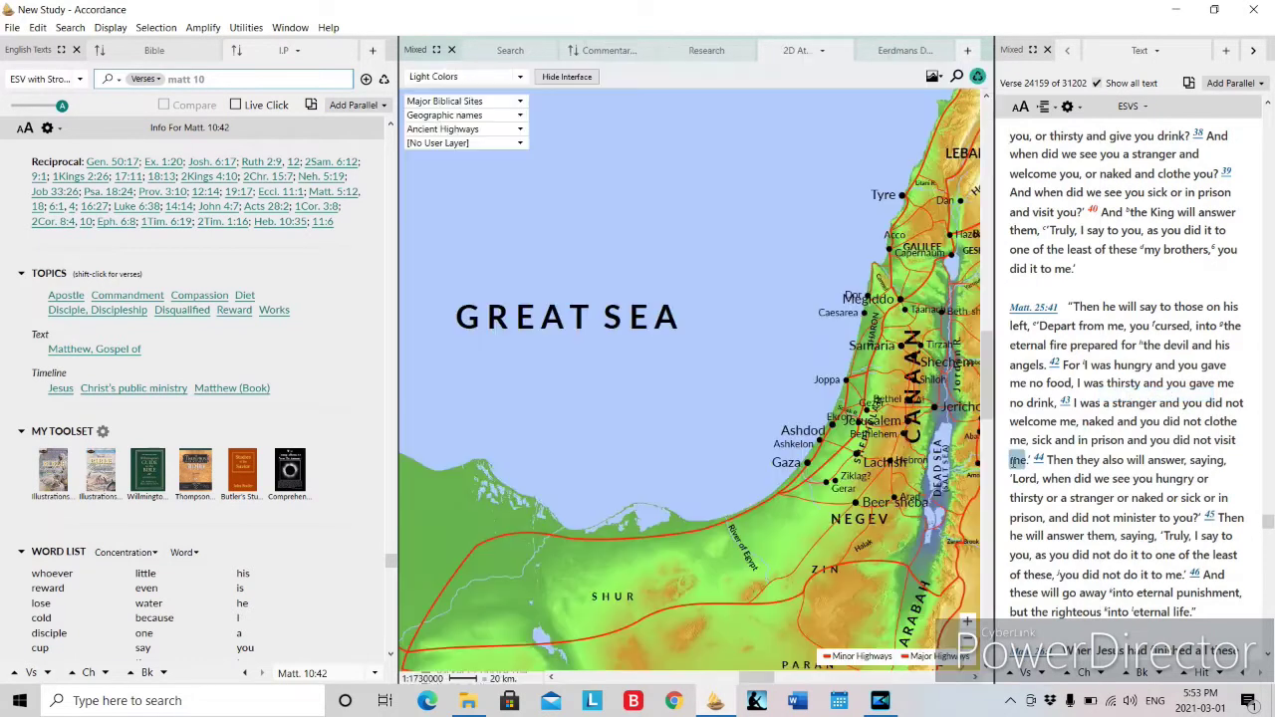
pyautogui.click(436, 49)
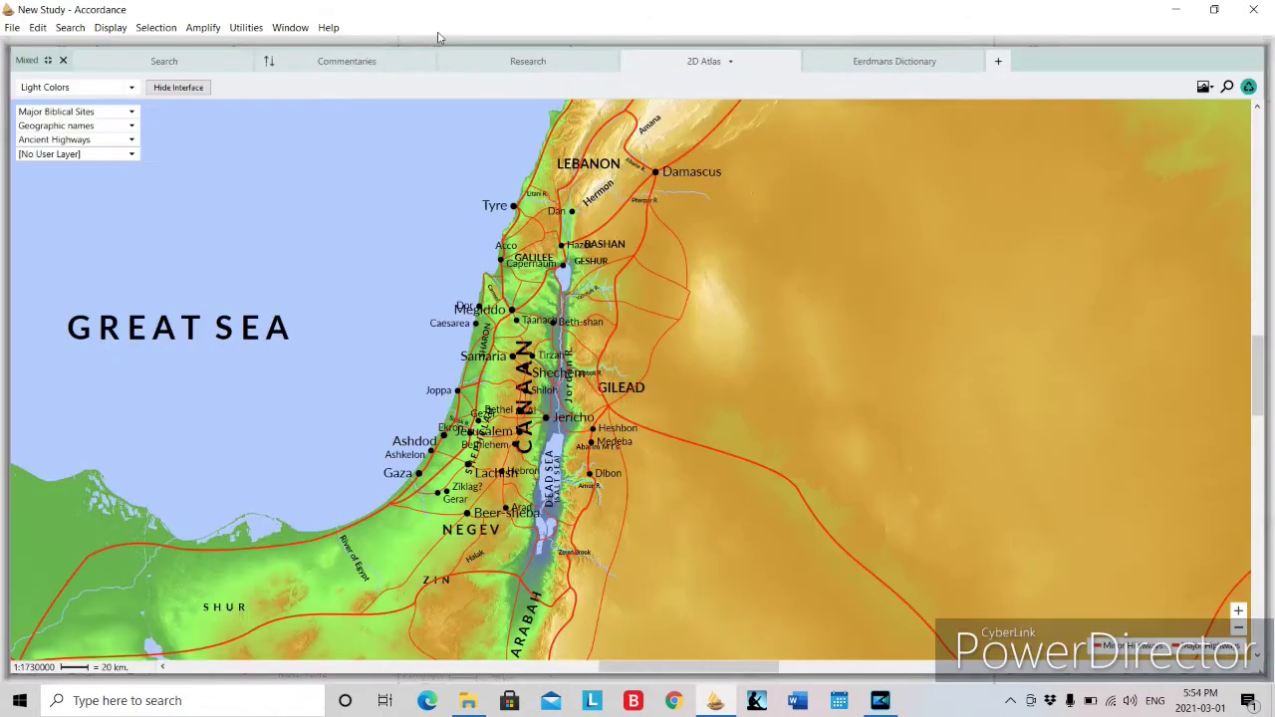
# Hide all routes on the atlas map by setting its route layer to [No Routes]
pyautogui.click(108, 145)
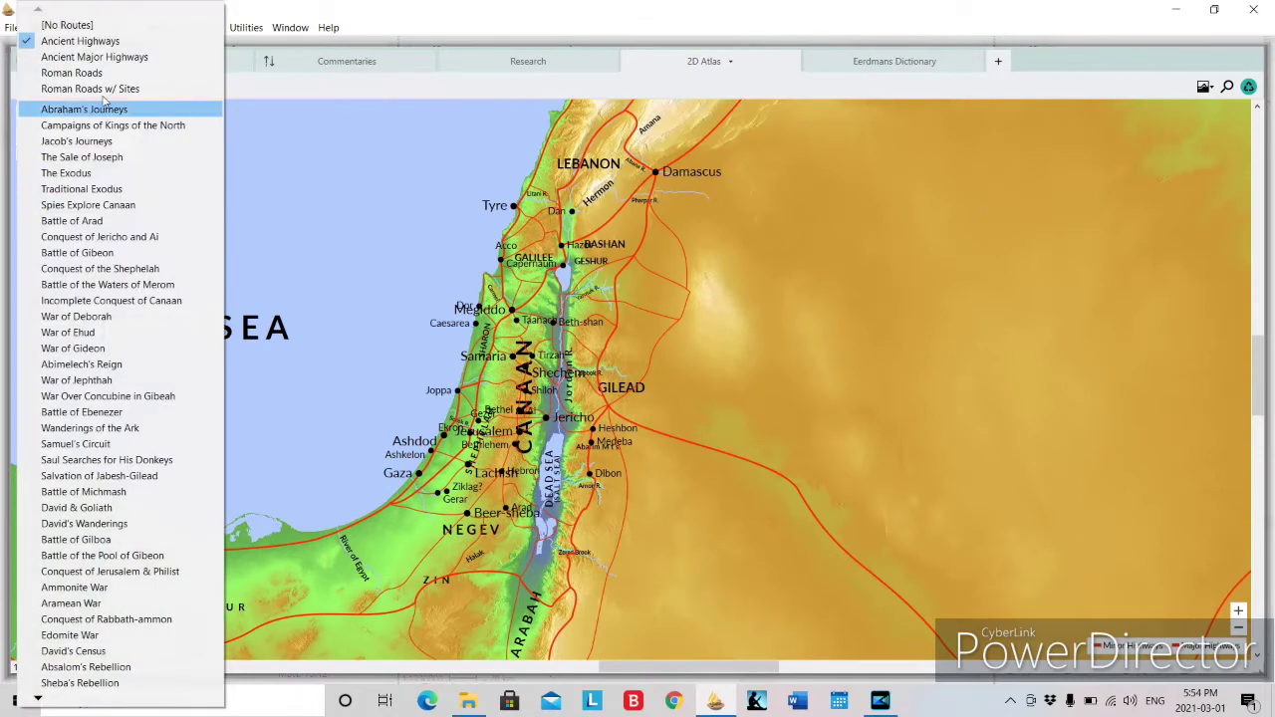
pyautogui.click(59, 20)
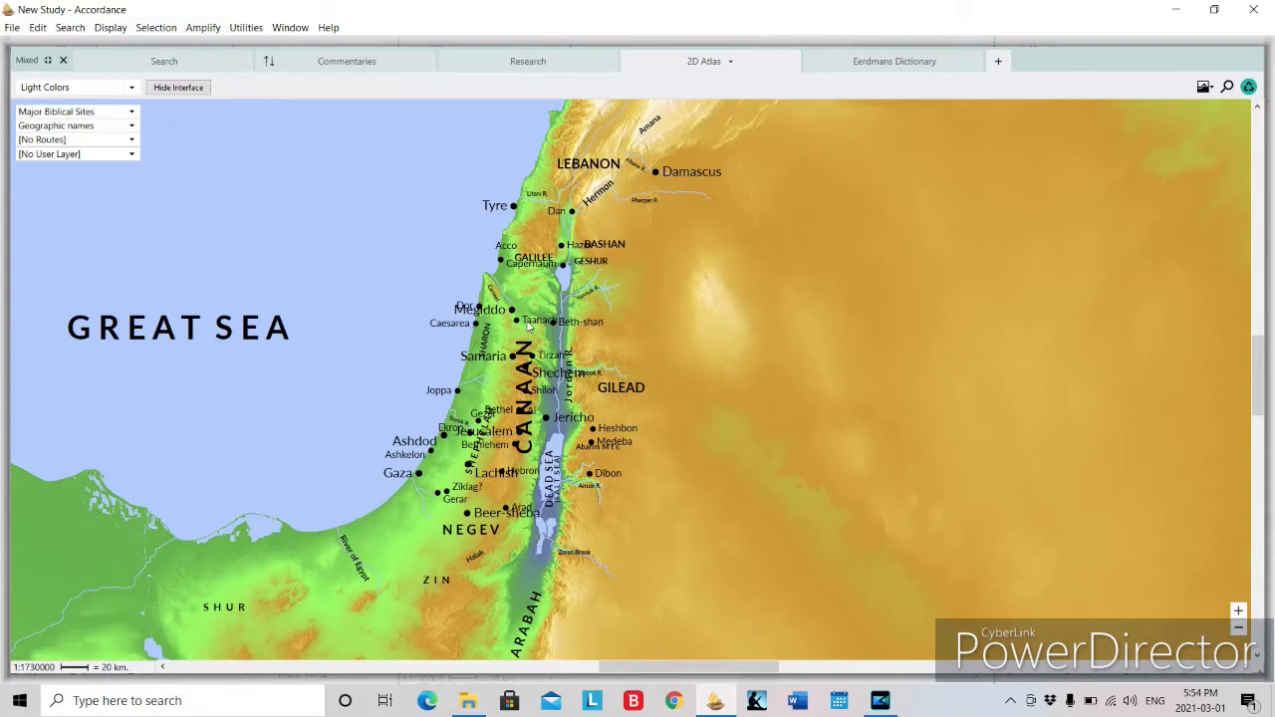
pyautogui.scroll(2, 542, 450)
pyautogui.scroll(-2, 542, 450)
pyautogui.scroll(-4, 543, 451)
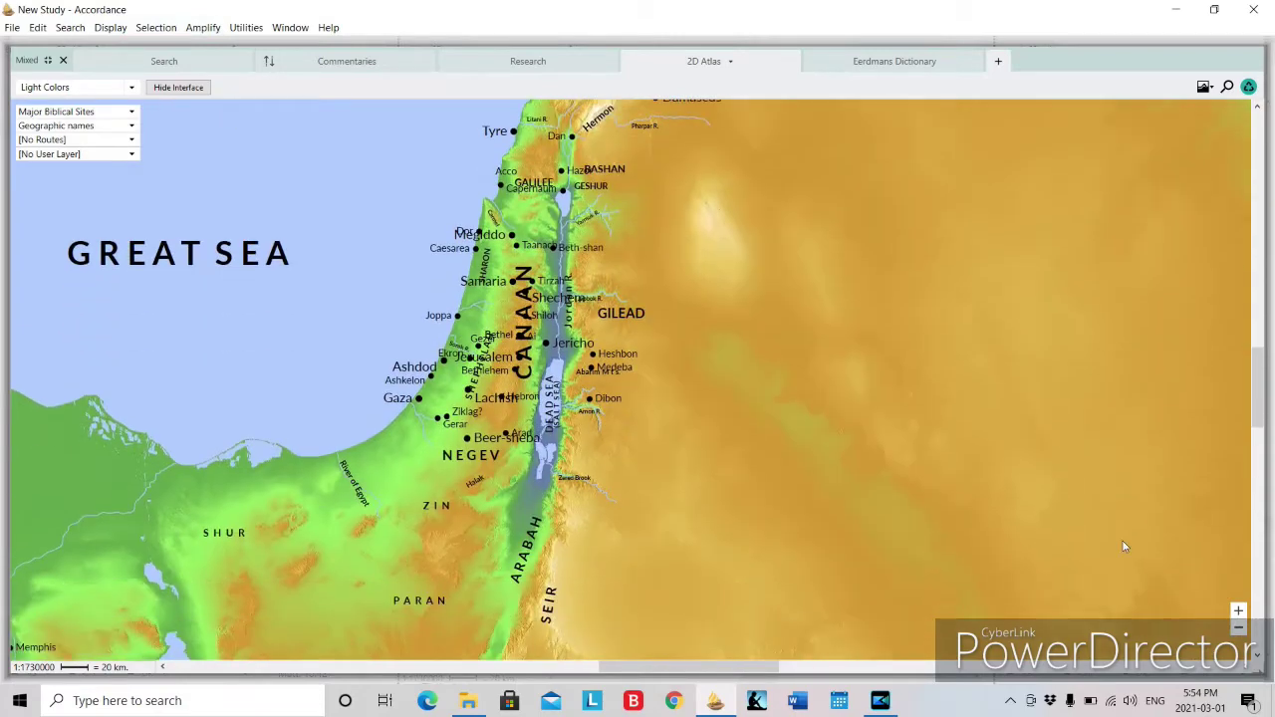
# Open the PhotoGuide Overview article on Bethel from the map, read through it, and close it
pyautogui.click(1238, 613)
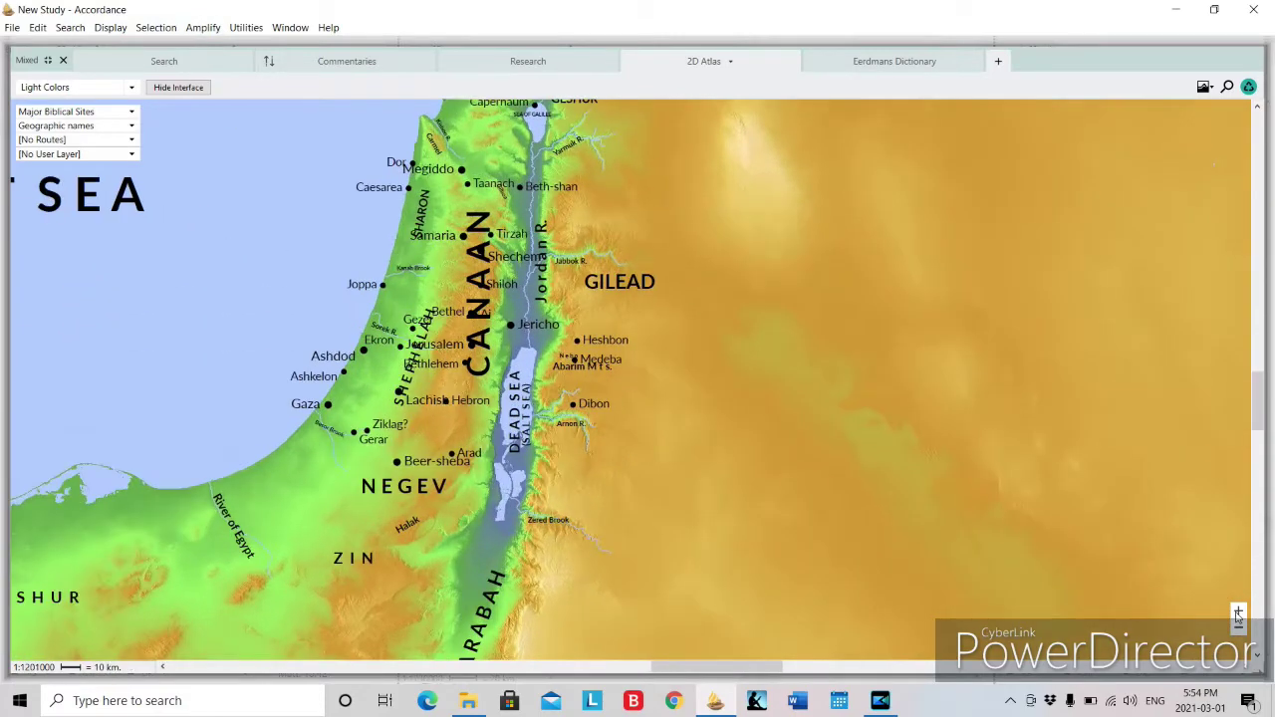
pyautogui.click(1238, 613)
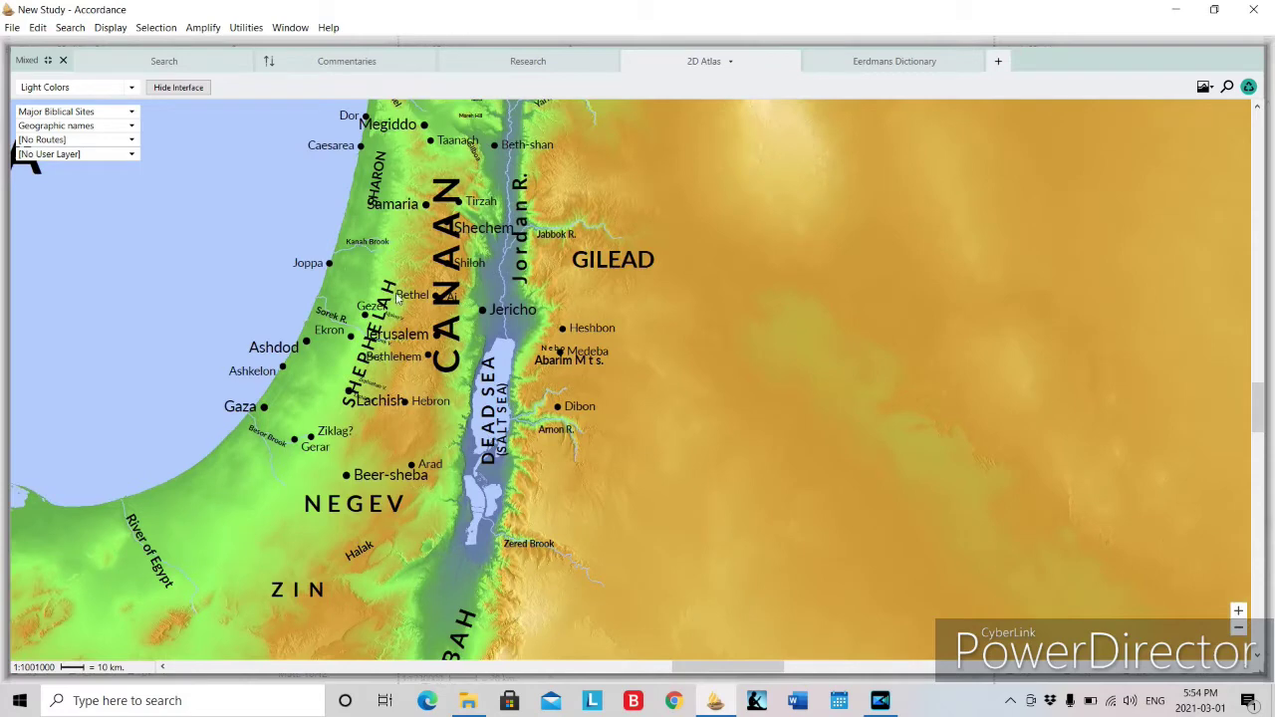
pyautogui.doubleClick(414, 295)
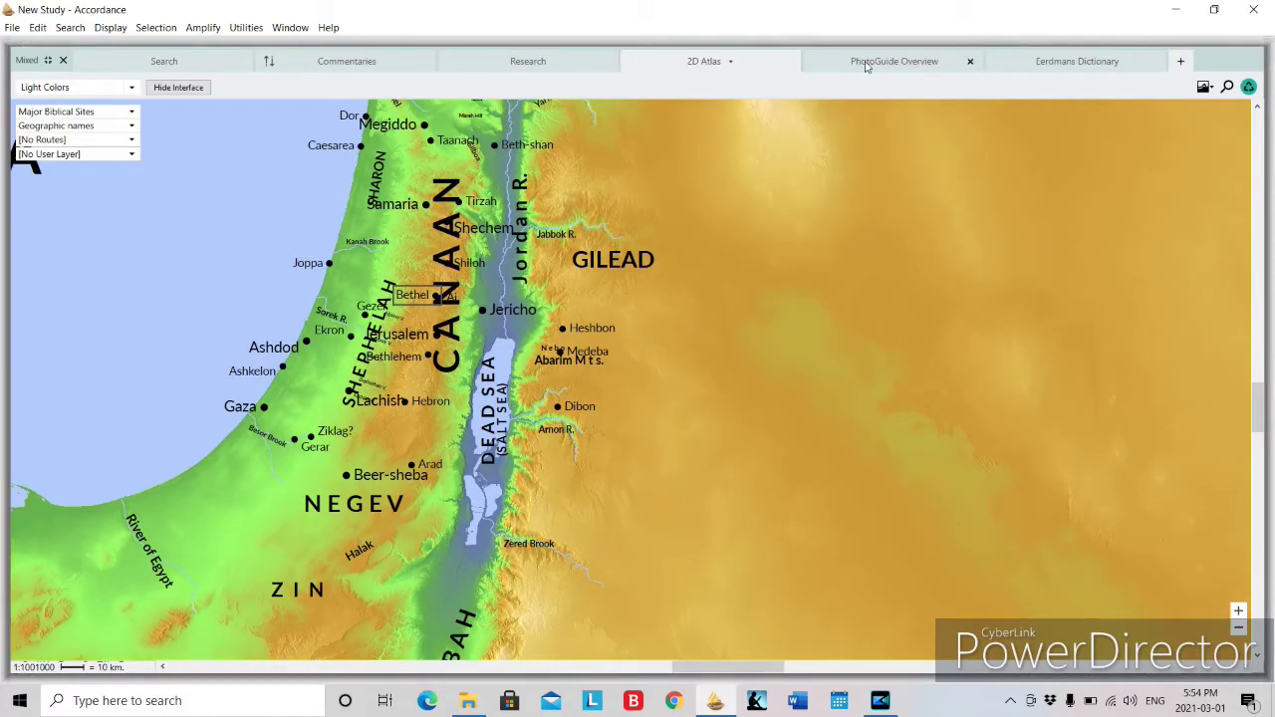
pyautogui.click(896, 63)
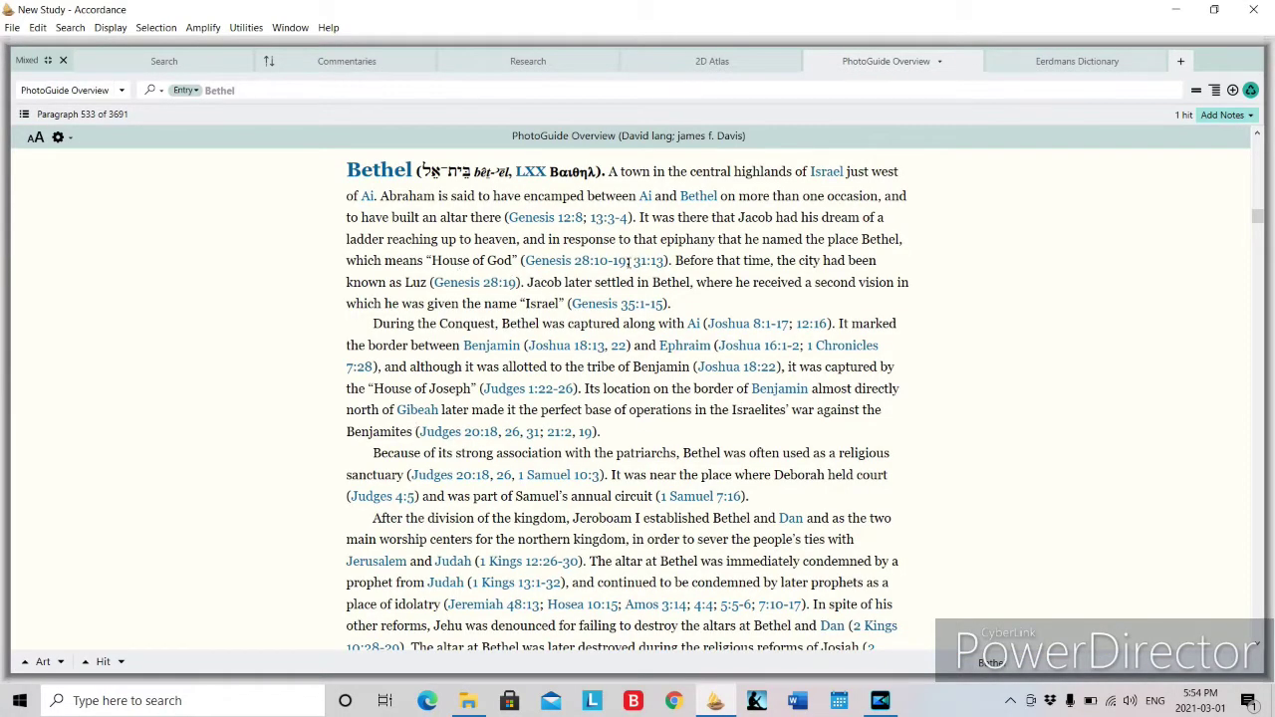
pyautogui.scroll(-6, 627, 268)
pyautogui.scroll(-2, 627, 269)
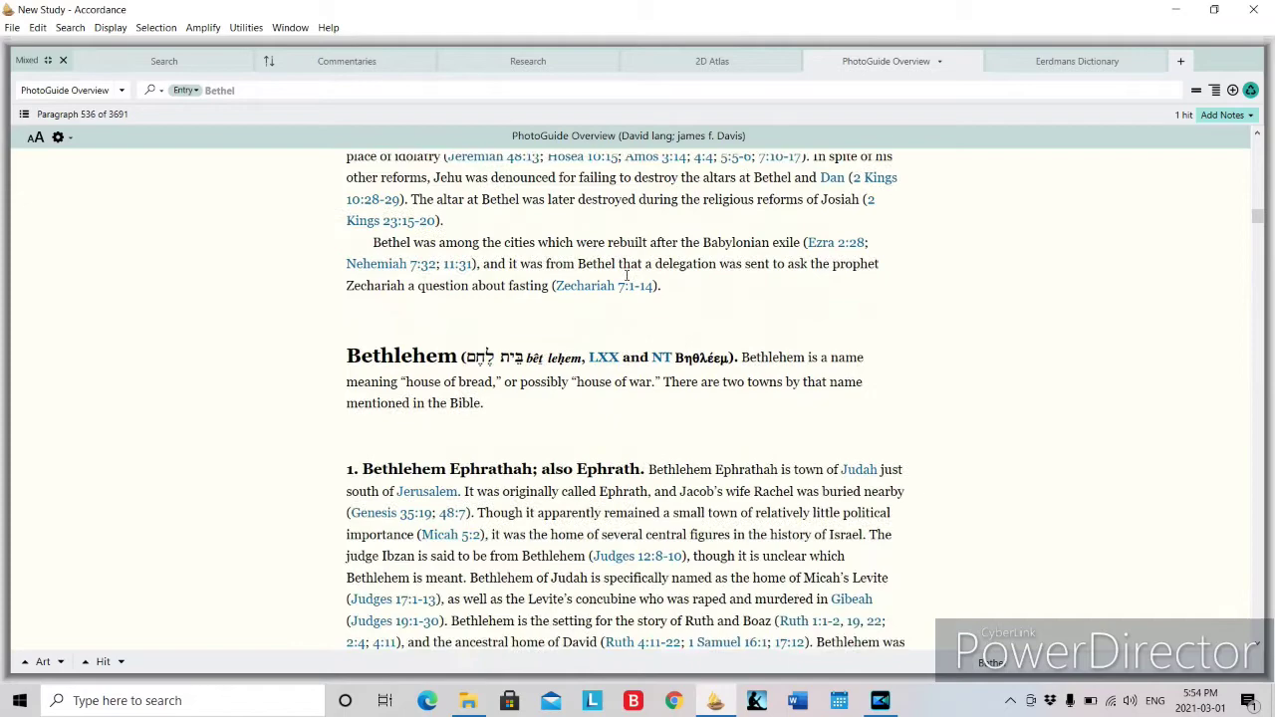
pyautogui.scroll(8, 626, 275)
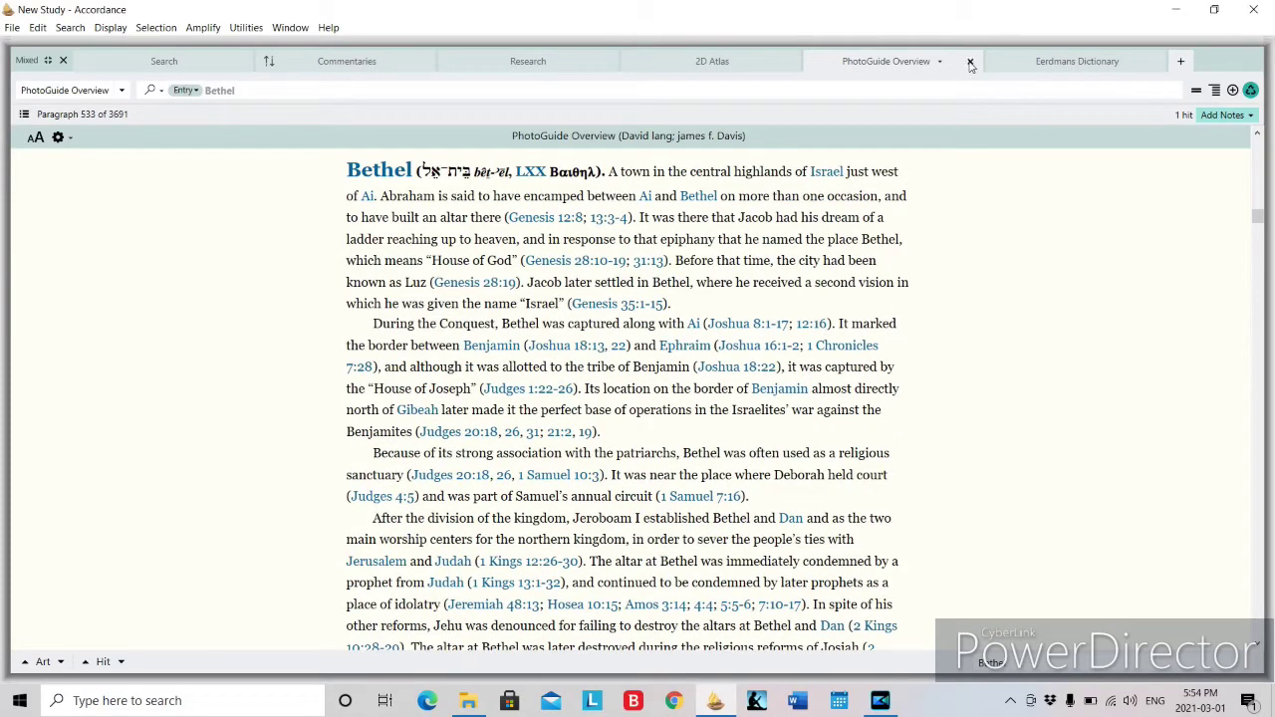
pyautogui.click(970, 63)
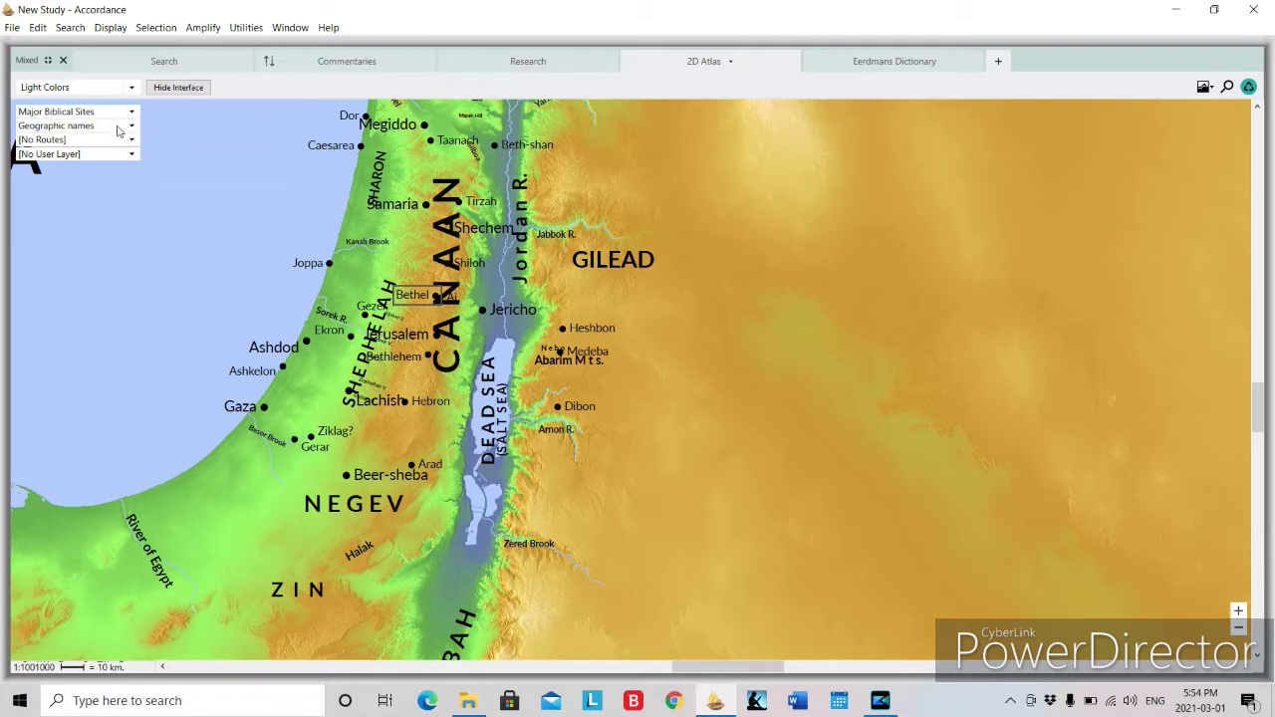
# Display the Roman Empire regions across the whole Mediterranean on the atlas map and select the Philippi site
pyautogui.click(118, 129)
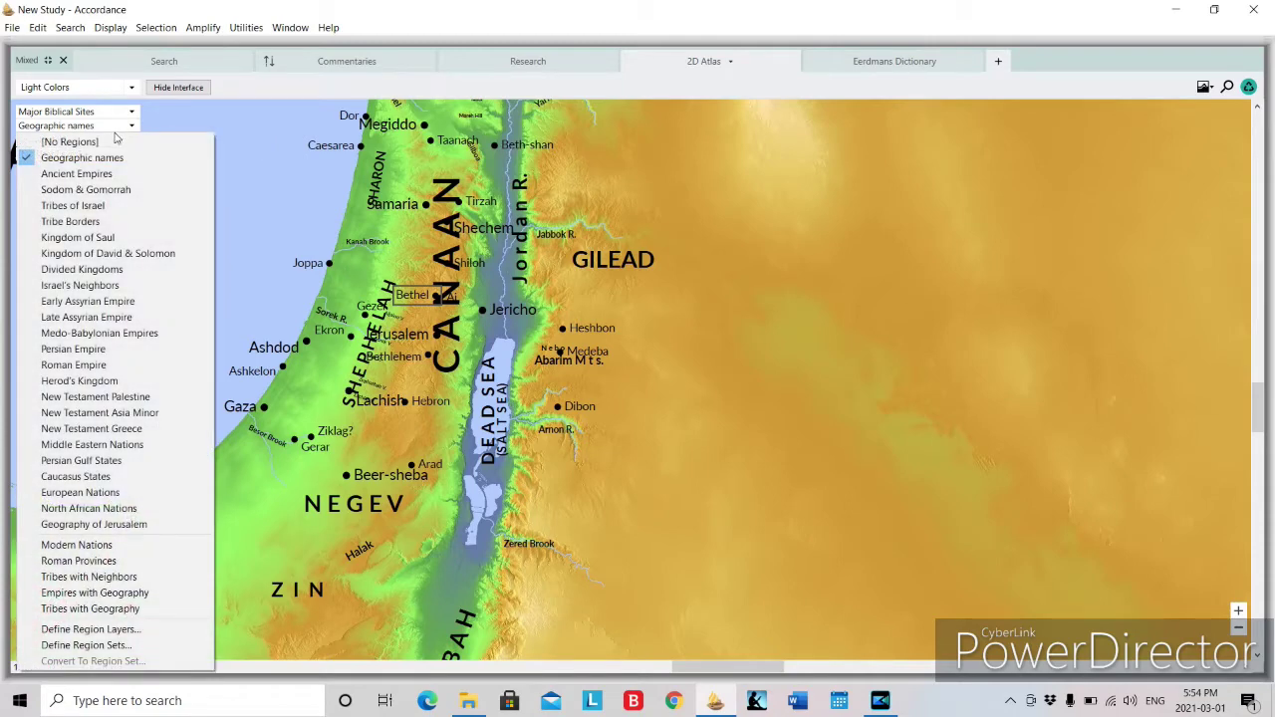
pyautogui.click(78, 367)
pyautogui.click(1238, 628)
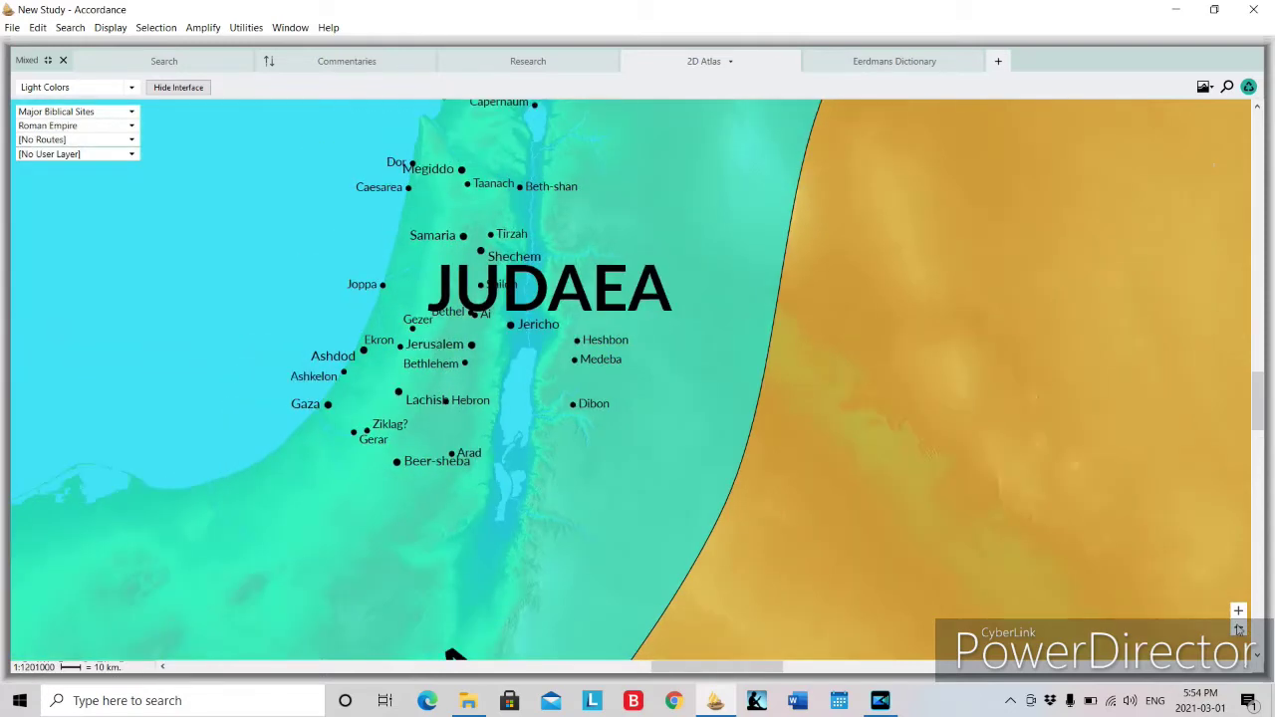
pyautogui.click(1238, 629)
pyautogui.moveTo(744, 660); pyautogui.dragTo(455, 588)
pyautogui.click(1238, 629)
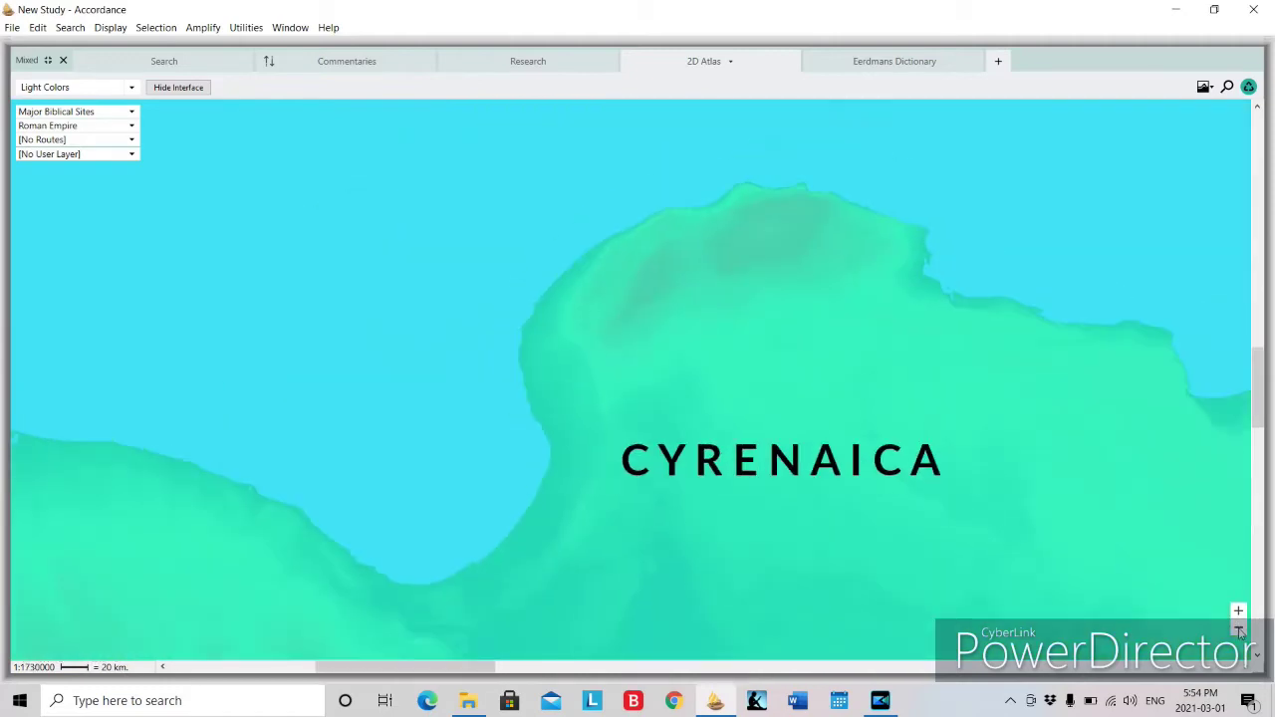
pyautogui.click(1238, 629)
pyautogui.click(1238, 628)
pyautogui.click(1238, 628)
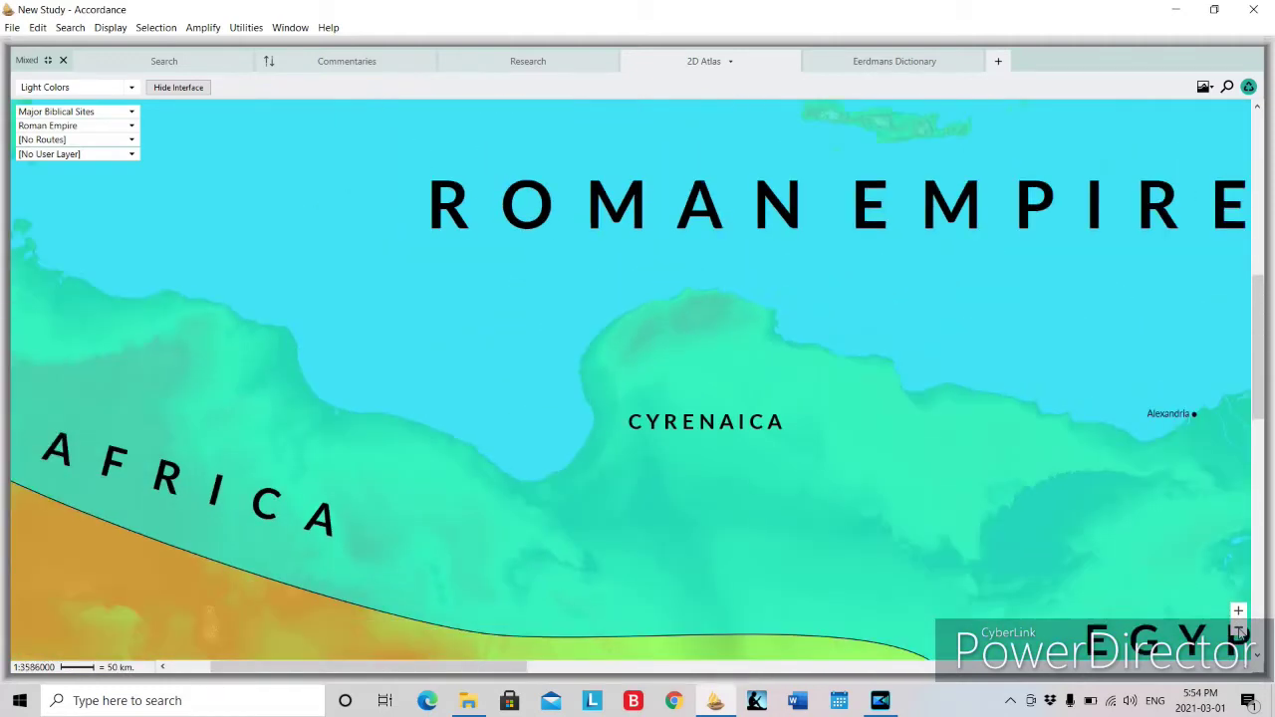
pyautogui.click(1239, 629)
pyautogui.click(1238, 629)
pyautogui.click(1238, 629)
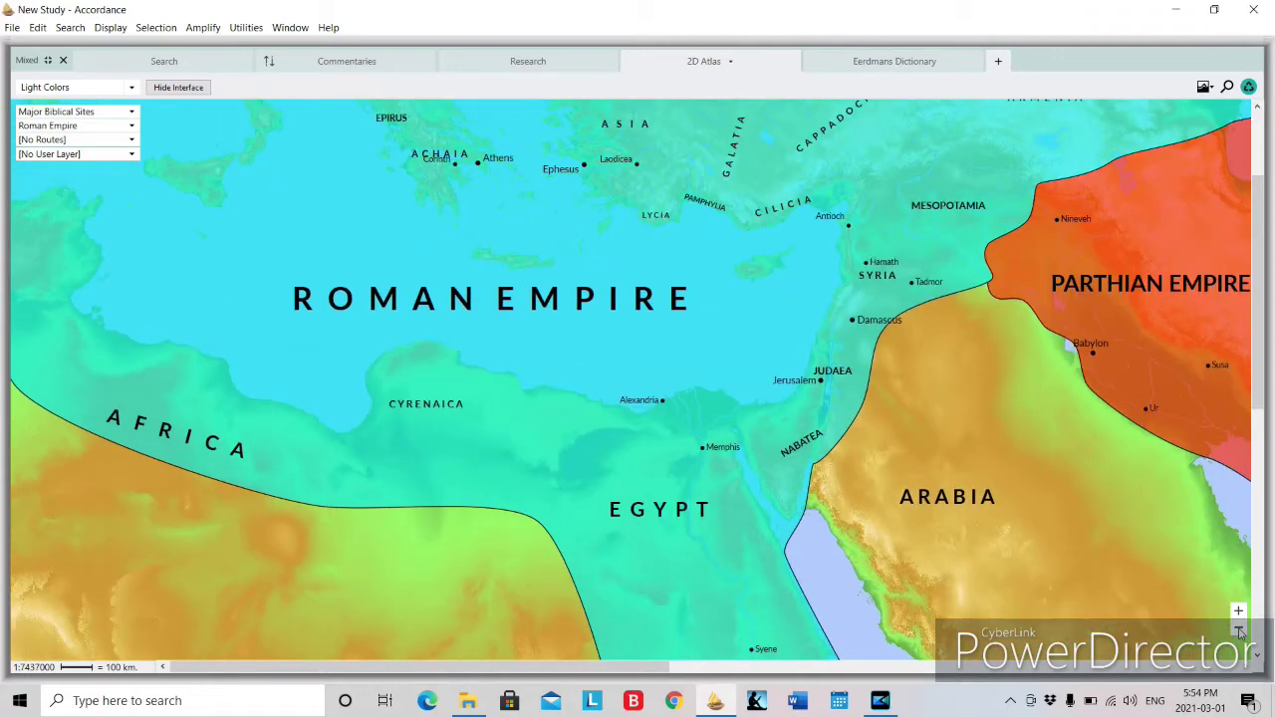
pyautogui.click(1238, 629)
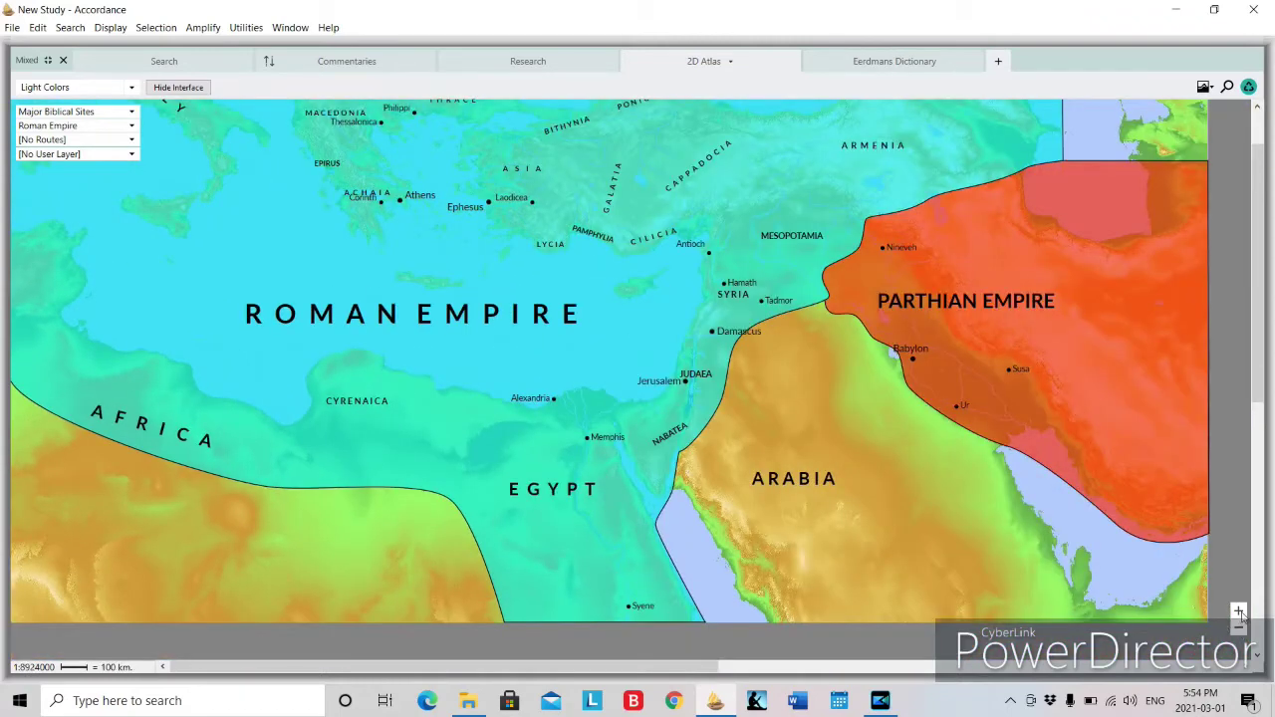
pyautogui.click(1238, 611)
pyautogui.scroll(3, 614, 292)
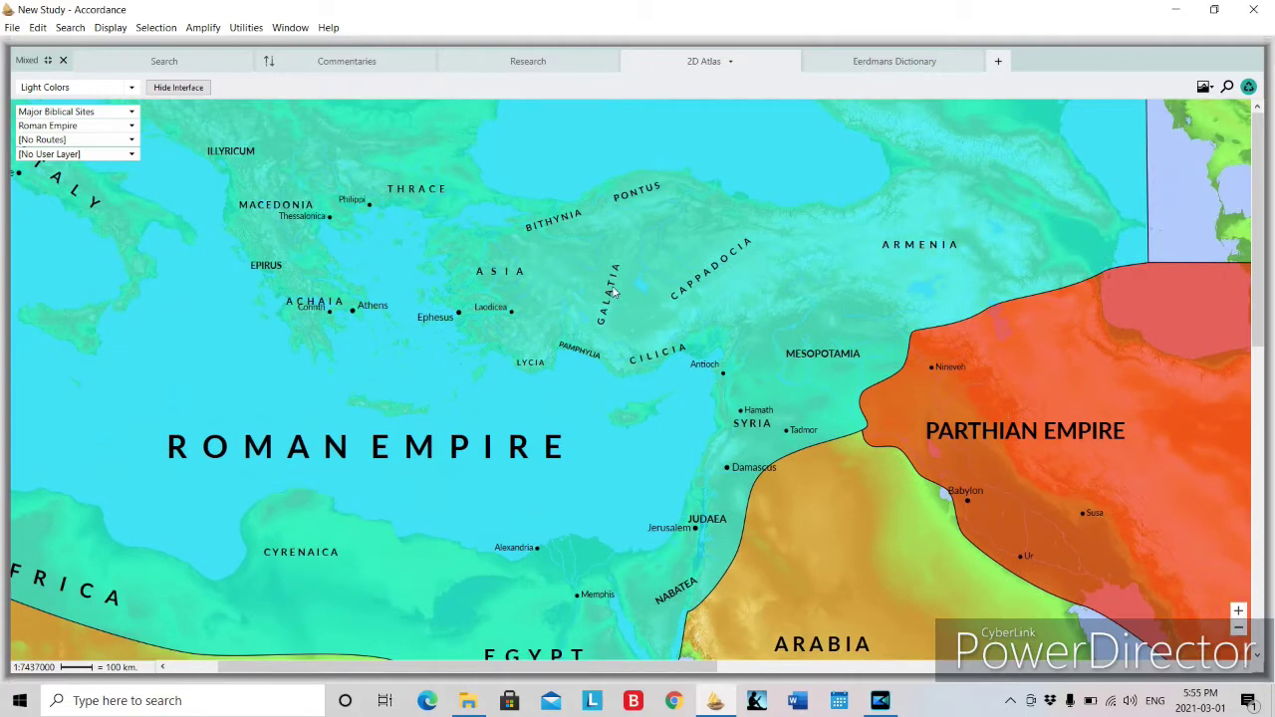
pyautogui.click(348, 206)
# Change the atlas map's background to Light Browns
pyautogui.click(121, 88)
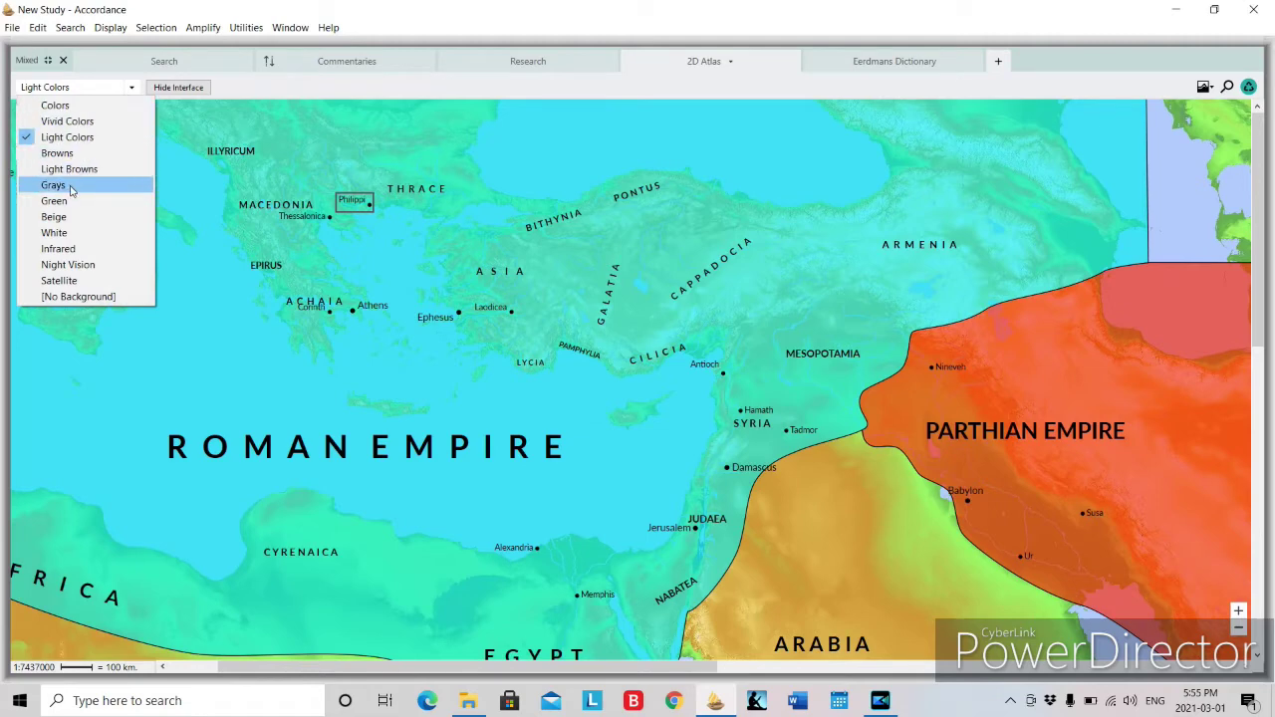
pyautogui.click(69, 169)
pyautogui.click(105, 88)
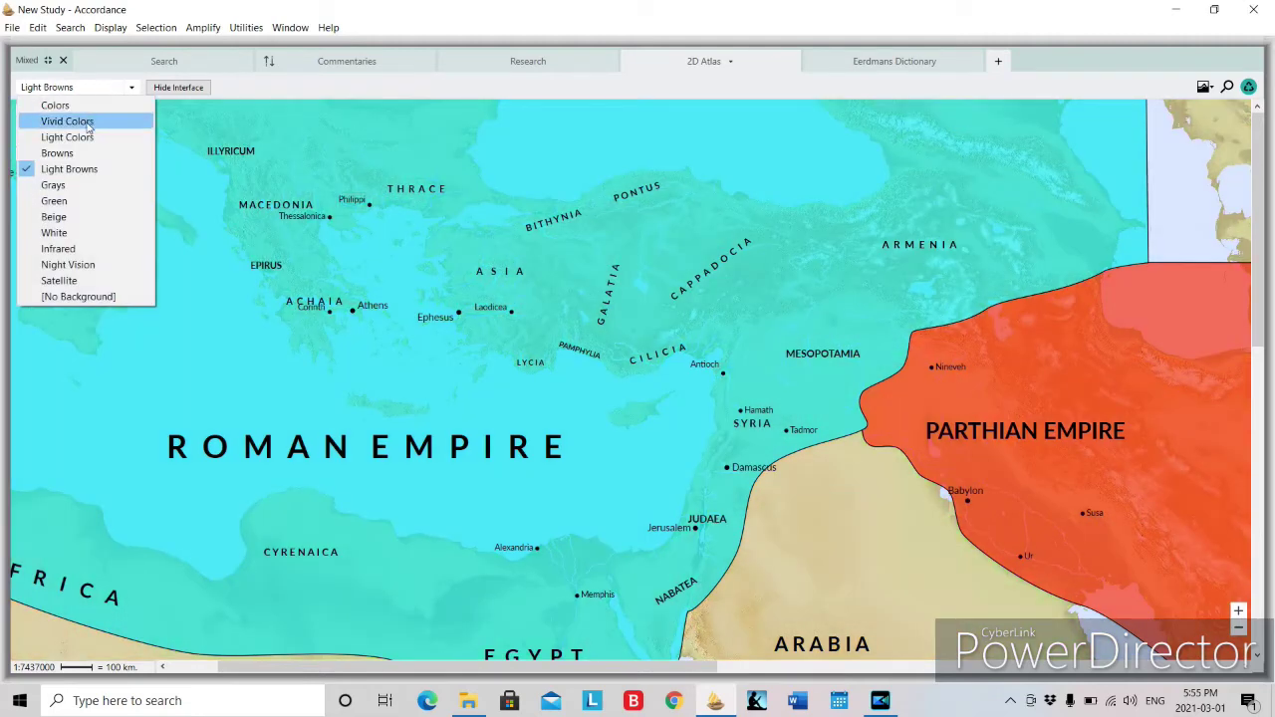
pyautogui.click(341, 135)
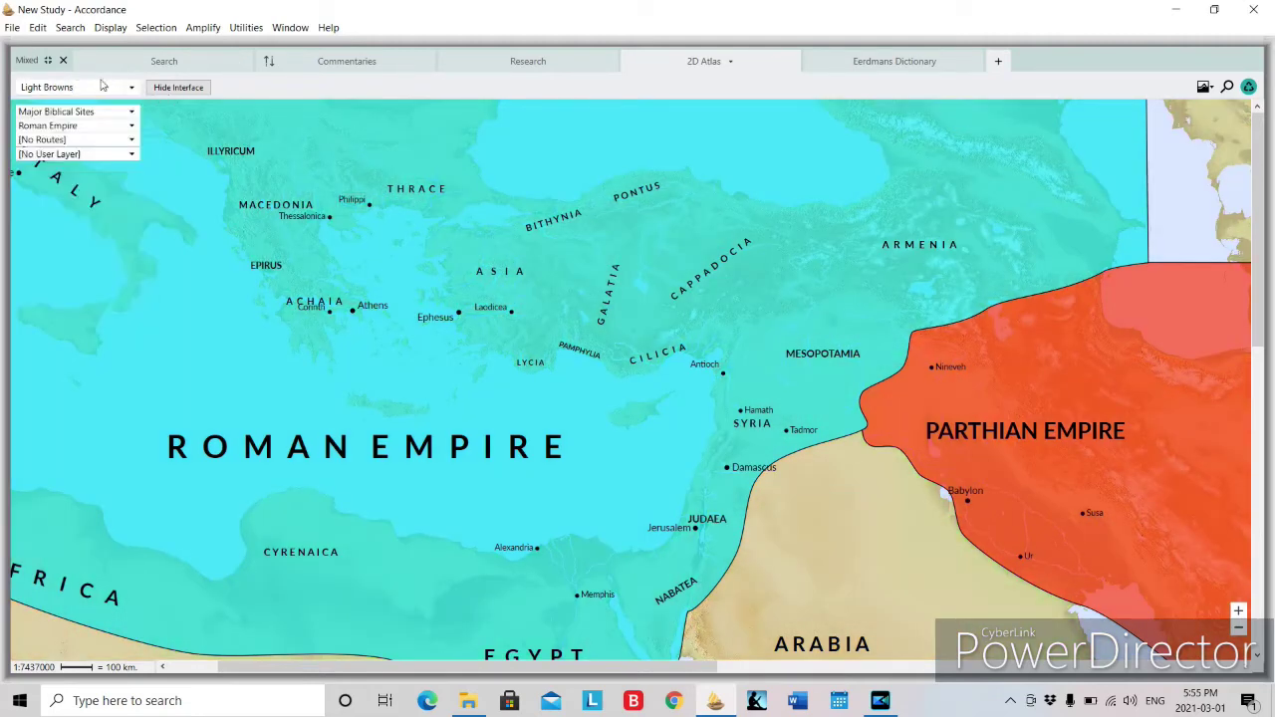
# Remove the region overlay from the map with [No Regions], keeping Major Biblical Sites as the site layer
pyautogui.click(130, 128)
pyautogui.click(103, 143)
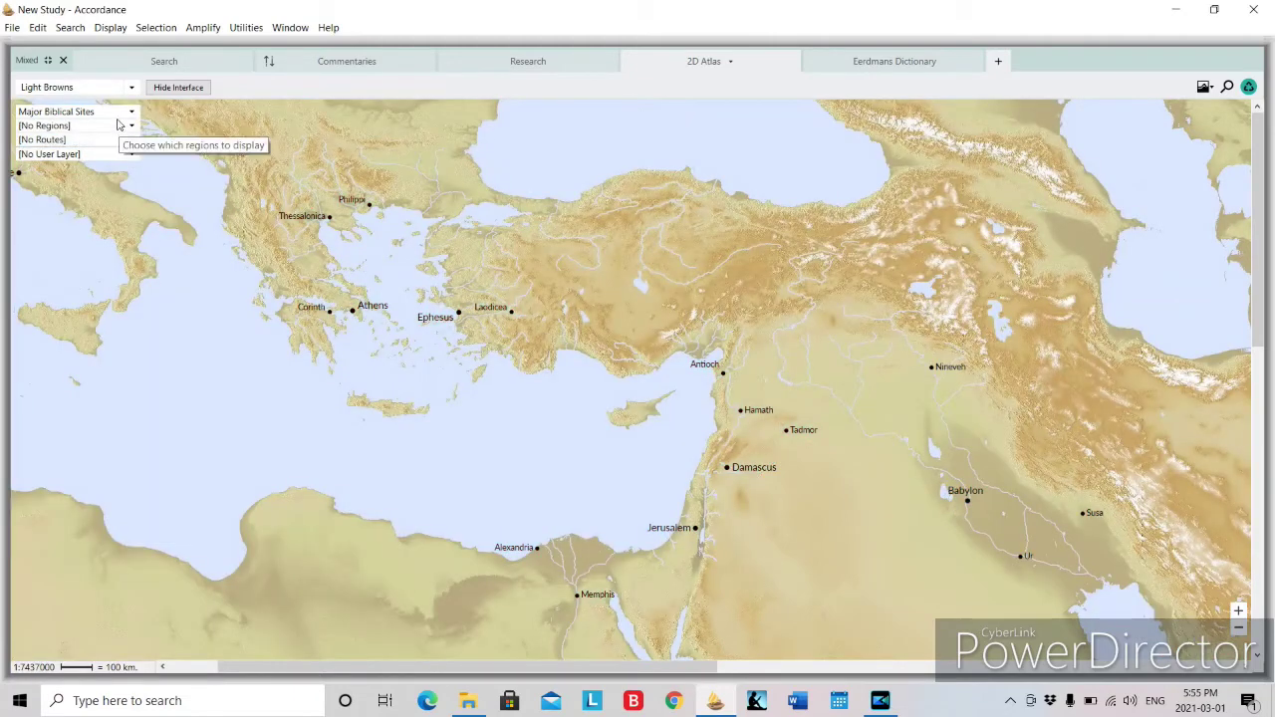
pyautogui.click(131, 112)
pyautogui.click(221, 174)
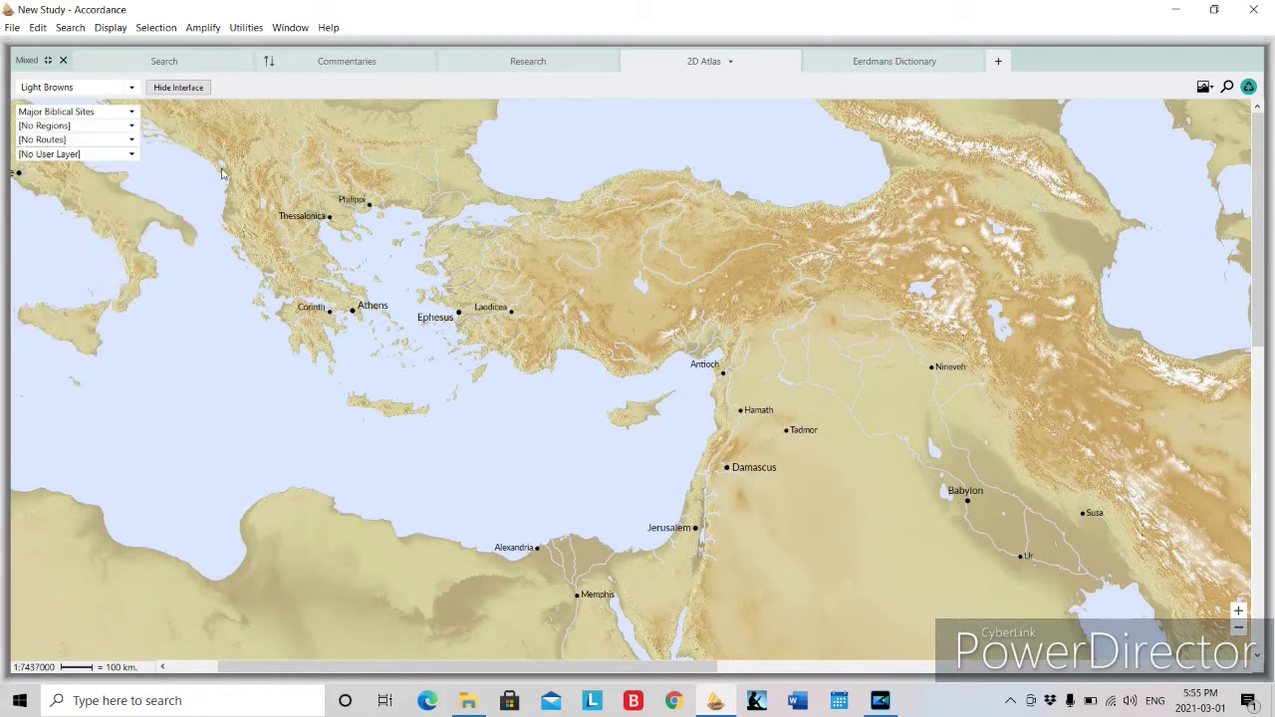
# Display the Jacob's Journeys route on the atlas map with its animation playing
pyautogui.click(124, 153)
pyautogui.click(119, 139)
pyautogui.click(119, 144)
pyautogui.click(107, 135)
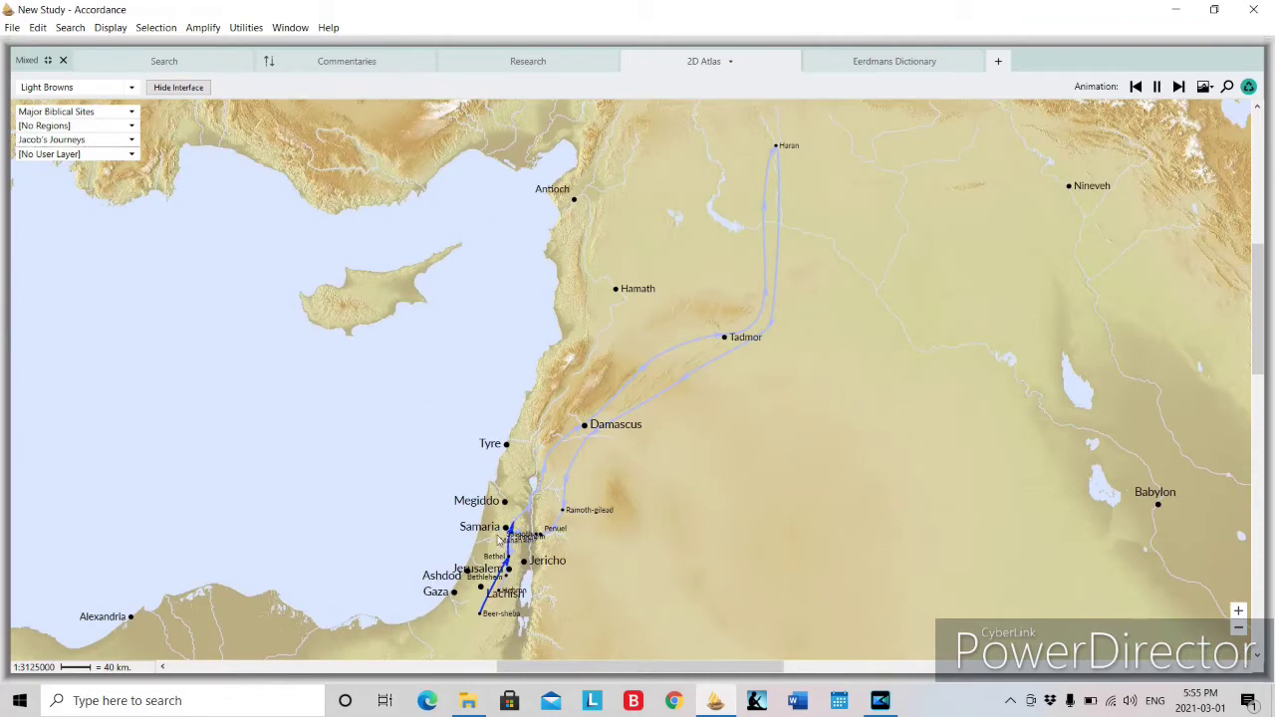
# Zoom in on the atlas route, close the 2D Atlas and Eerdmans Dictionary tabs, and restore the zone to its normal size
pyautogui.click(1237, 612)
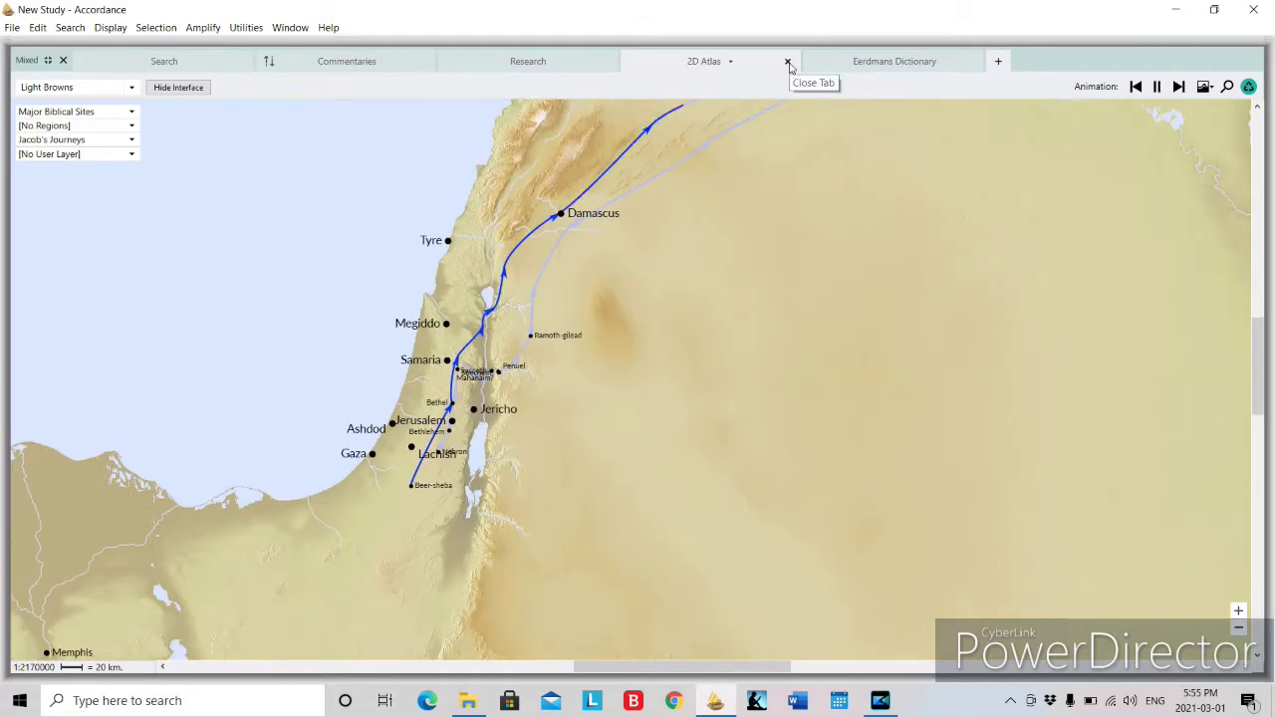
pyautogui.click(786, 62)
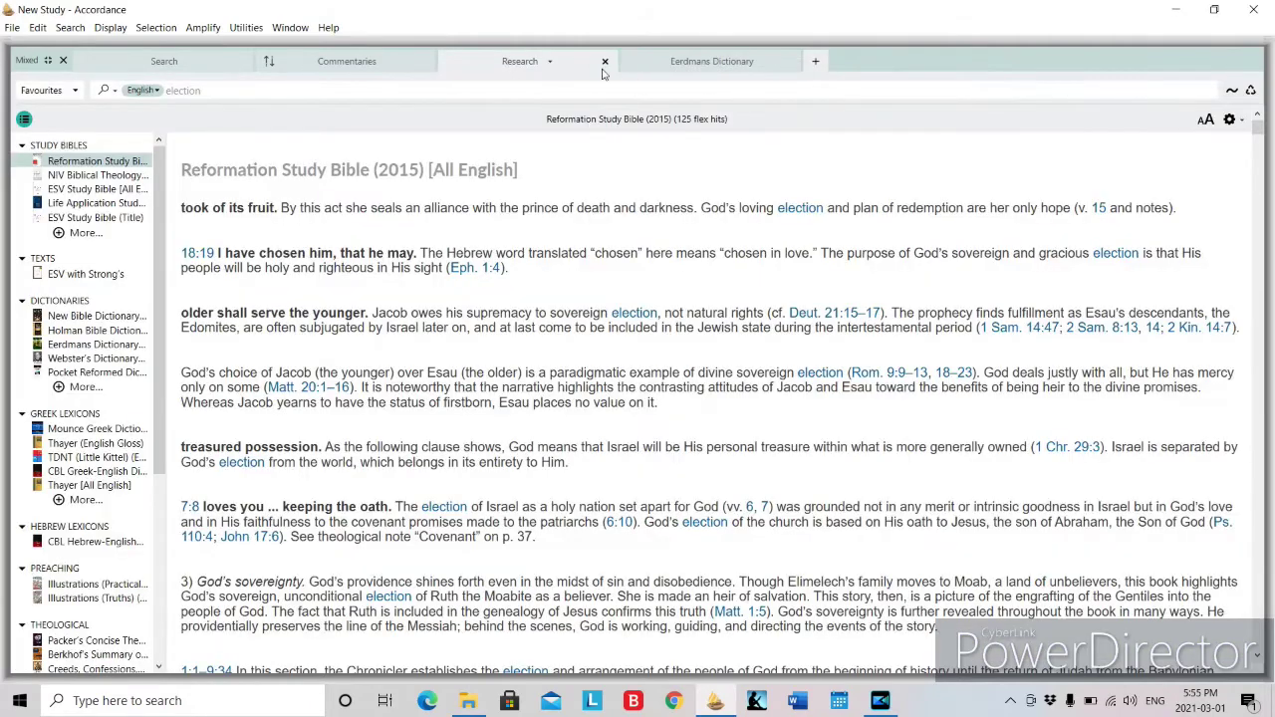
pyautogui.click(683, 68)
pyautogui.click(787, 62)
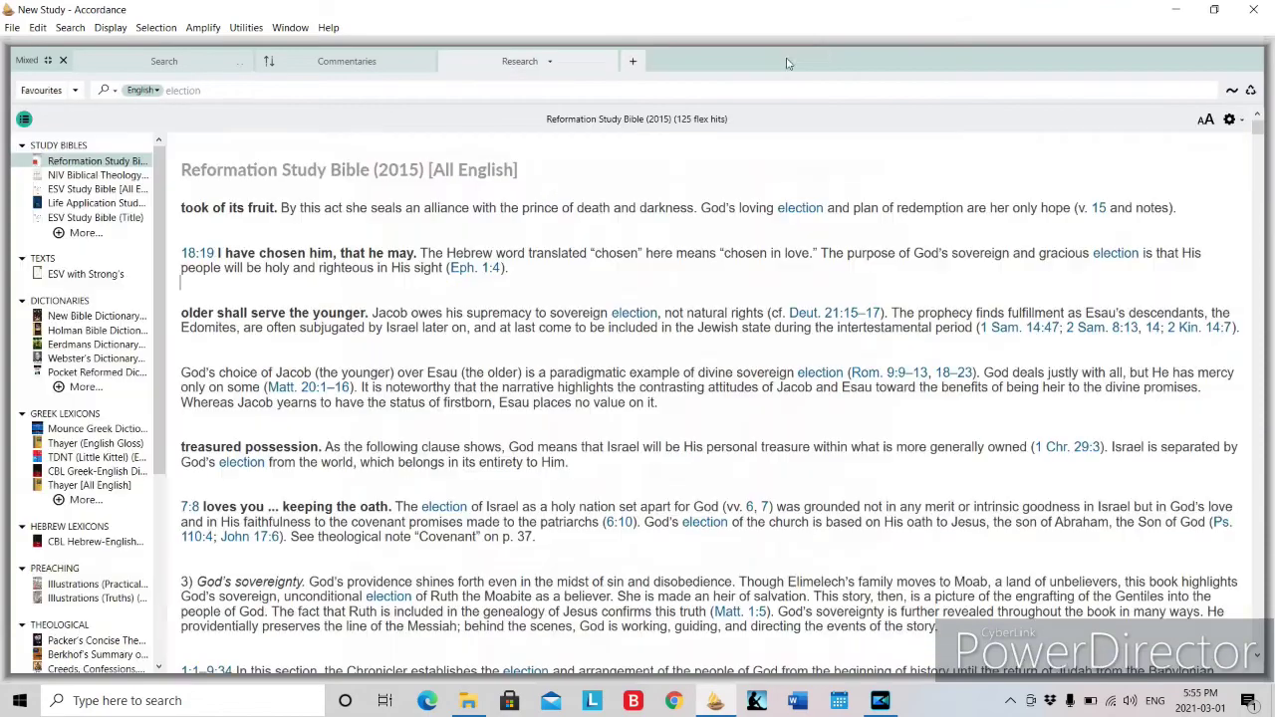
pyautogui.click(47, 62)
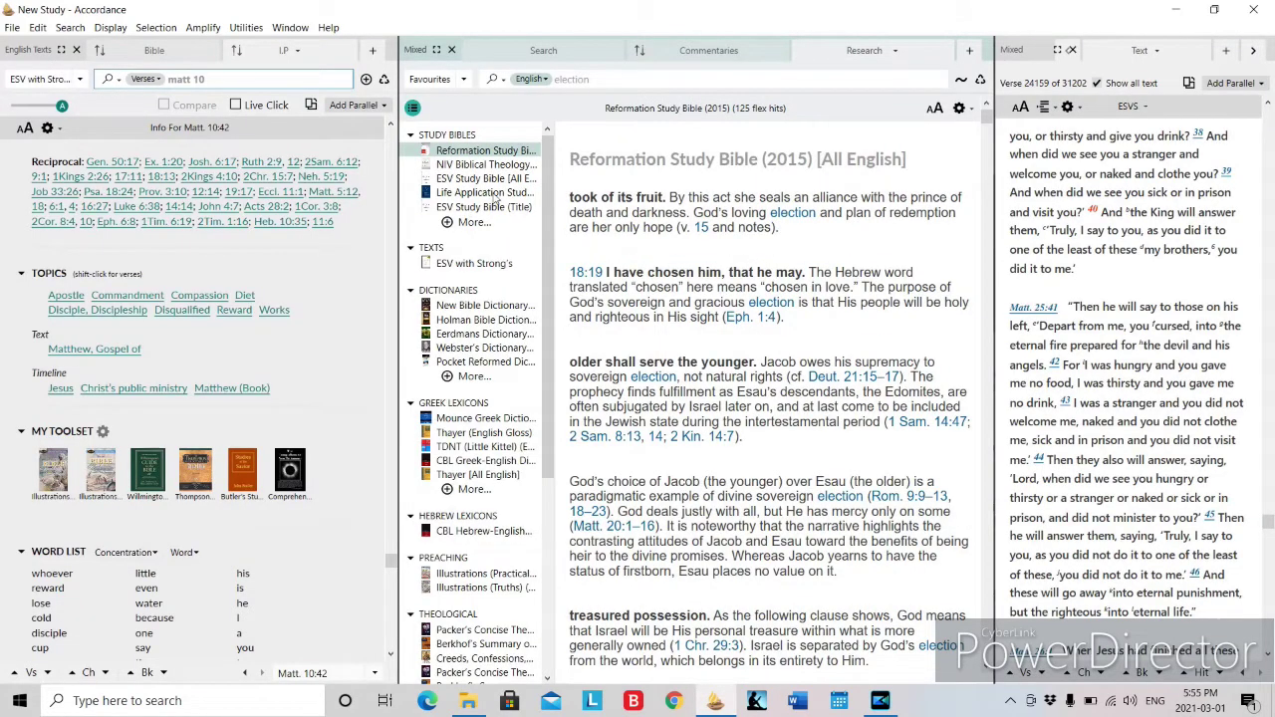
# In a new Research tab, search the [Theological] resources for "trinity" and show the result from Packer's Concise Theology
pyautogui.click(969, 52)
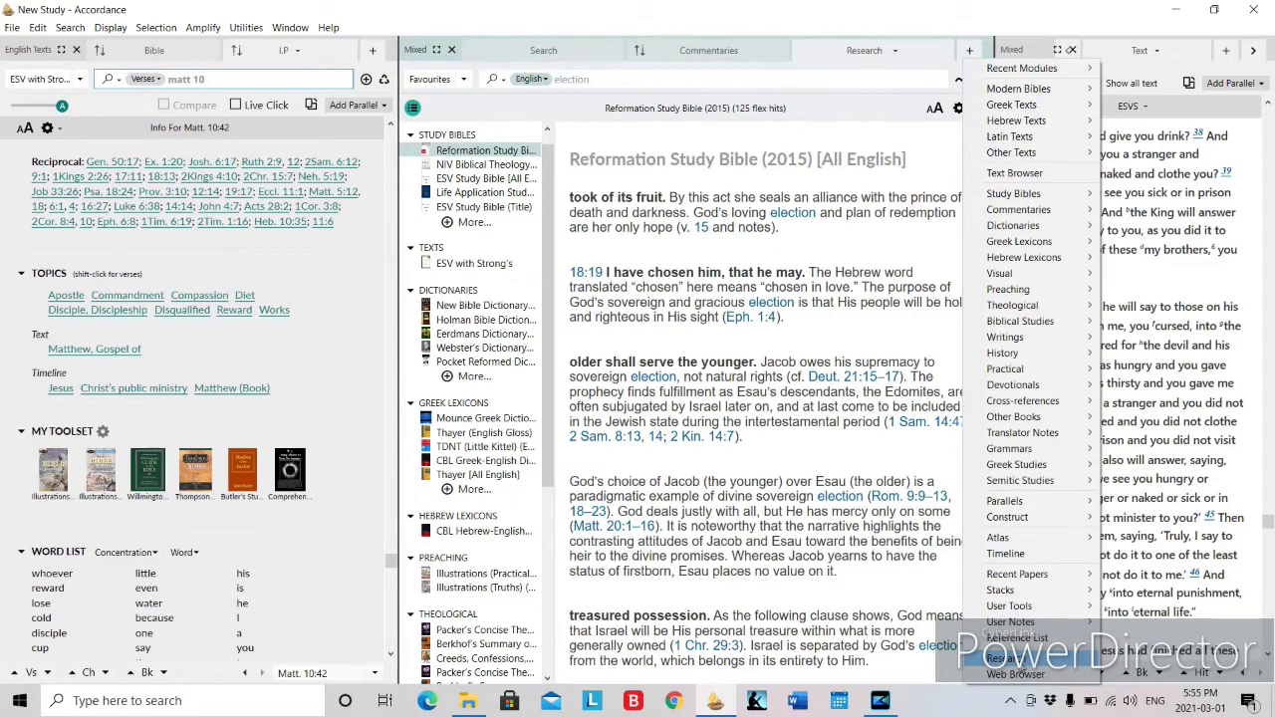
pyautogui.click(1004, 659)
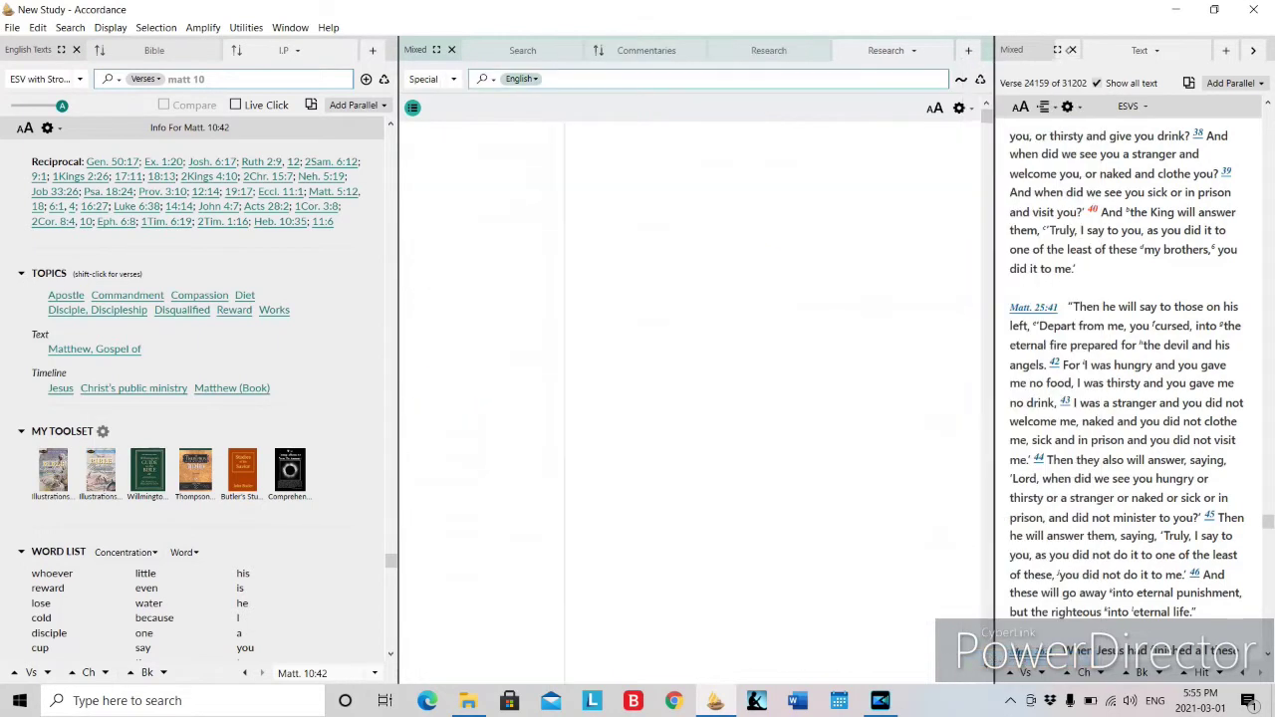
pyautogui.click(443, 80)
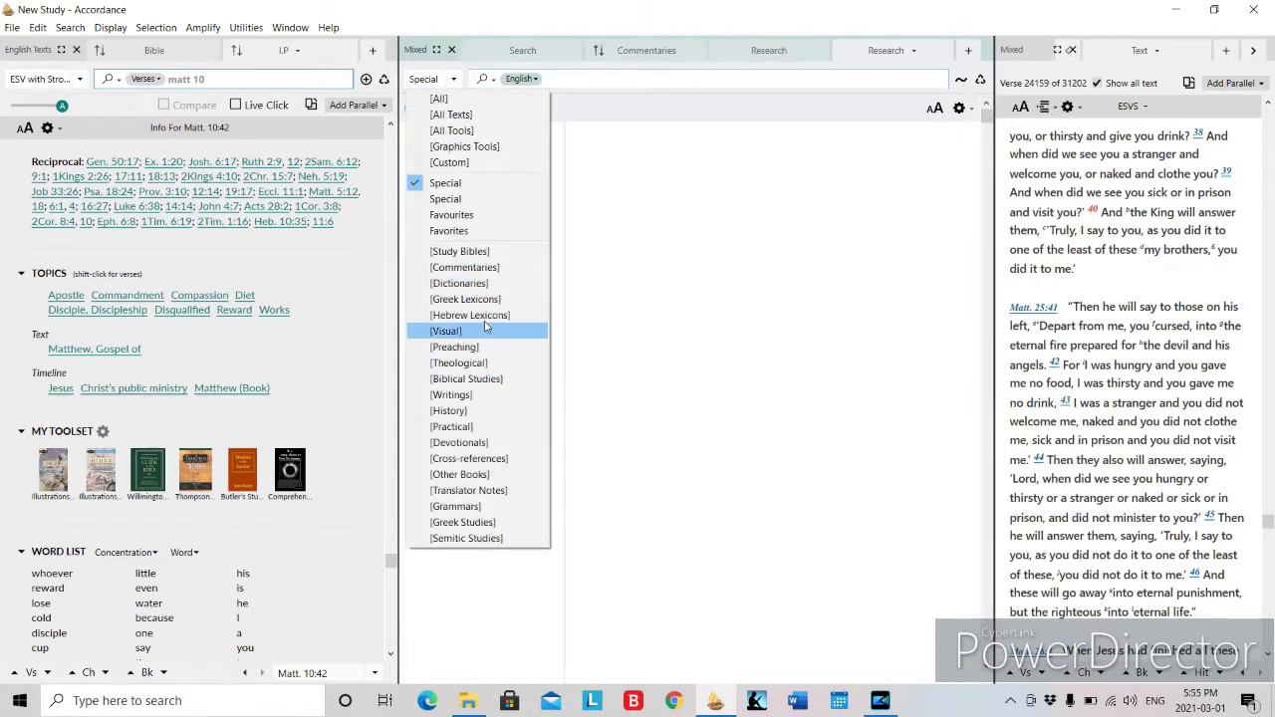
pyautogui.click(474, 365)
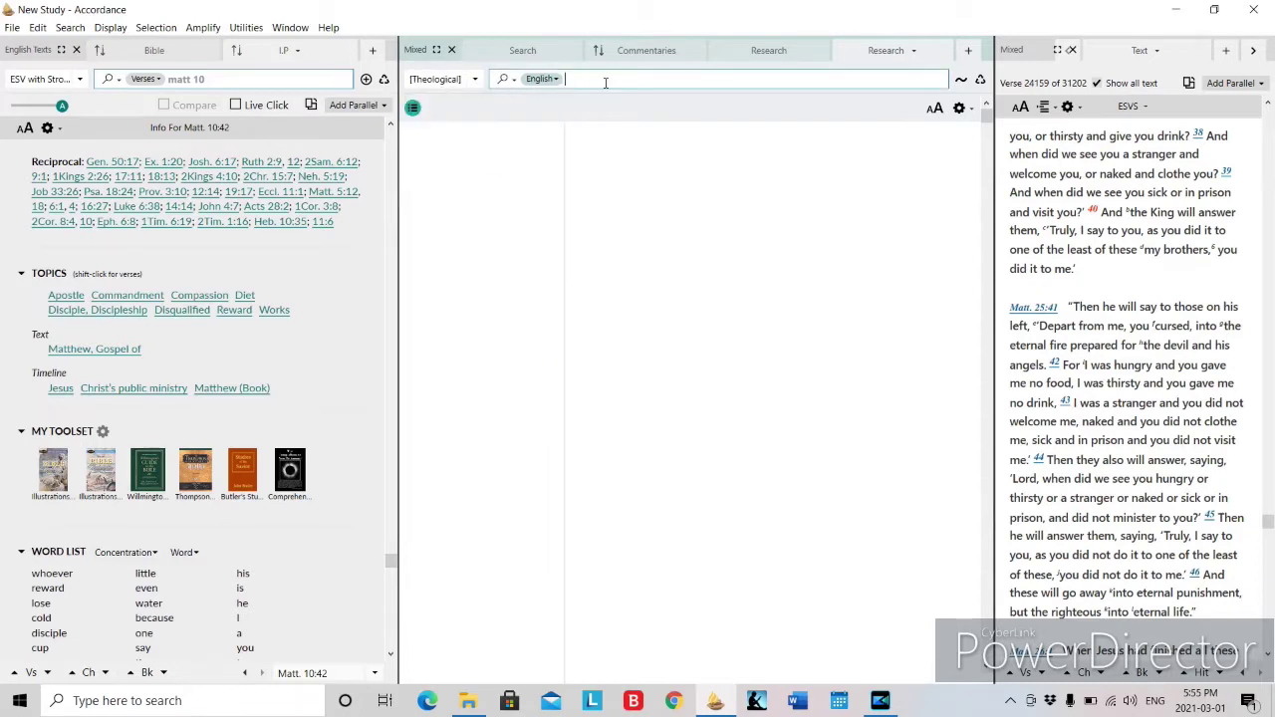
pyautogui.write('trinity')
pyautogui.press('Return')
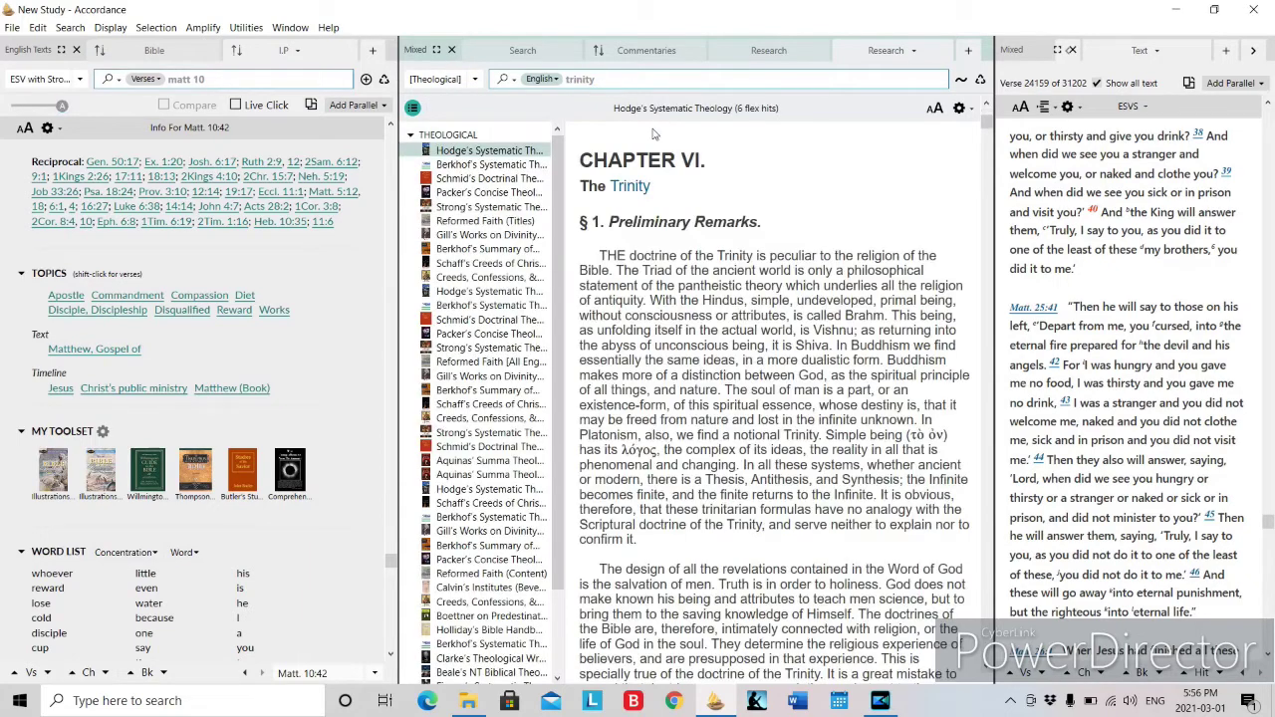
pyautogui.click(475, 192)
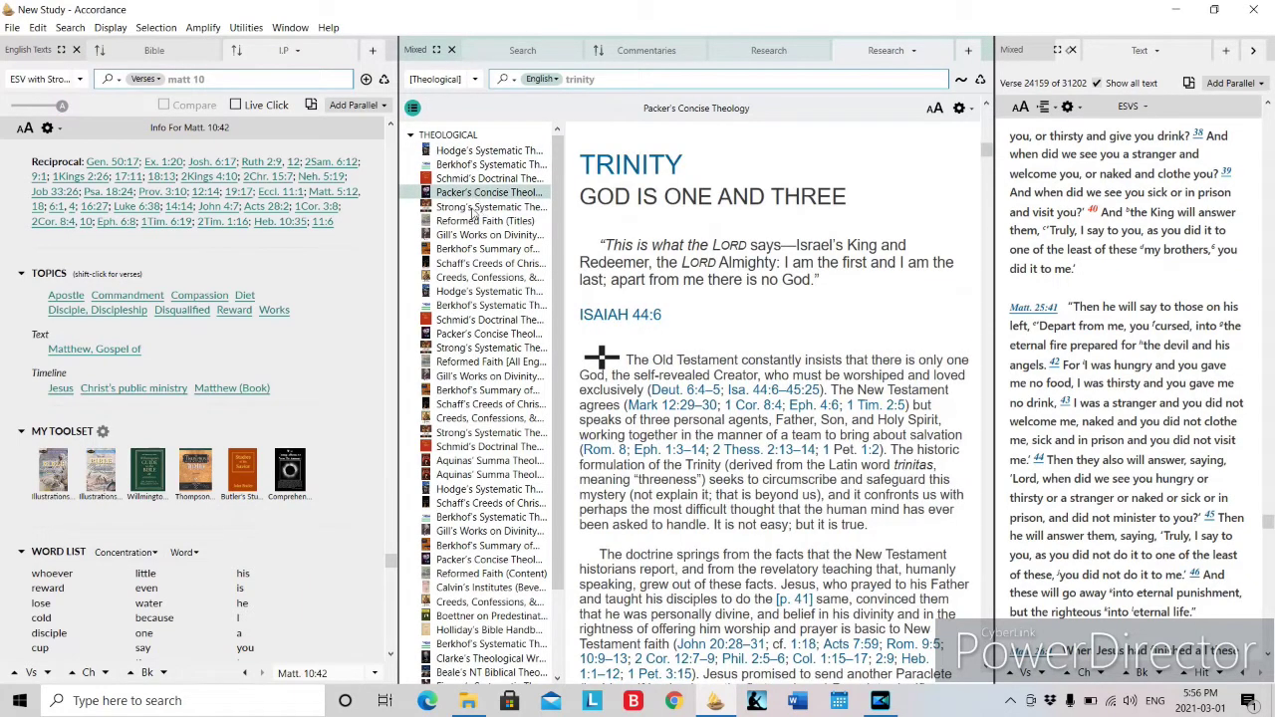
# Change the research group to Favourites and search it for "temple"
pyautogui.click(474, 81)
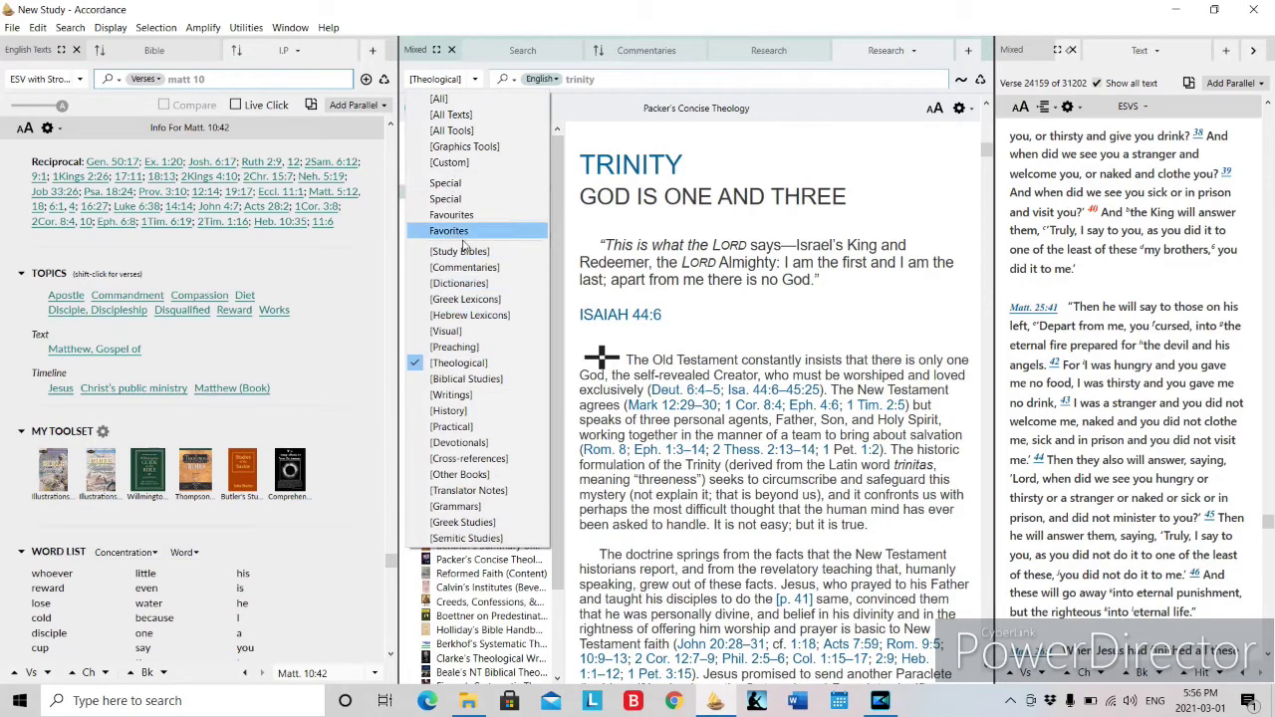
pyautogui.click(453, 216)
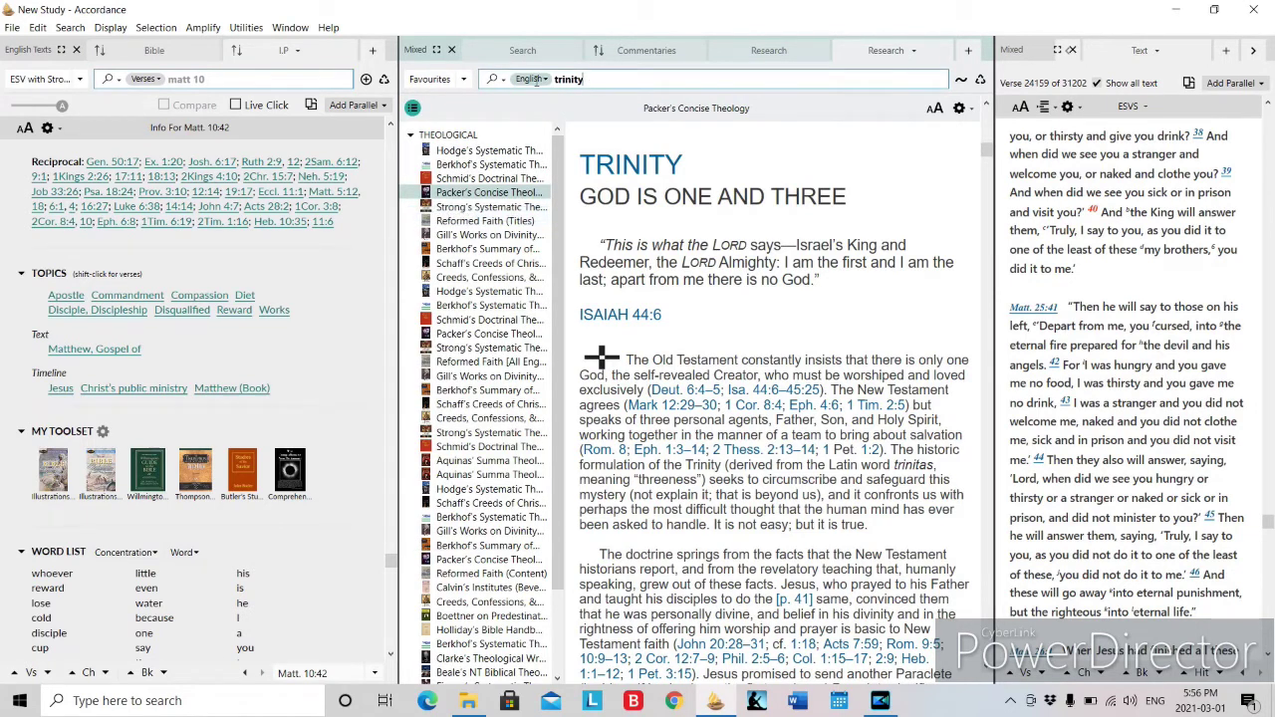
pyautogui.click(578, 84)
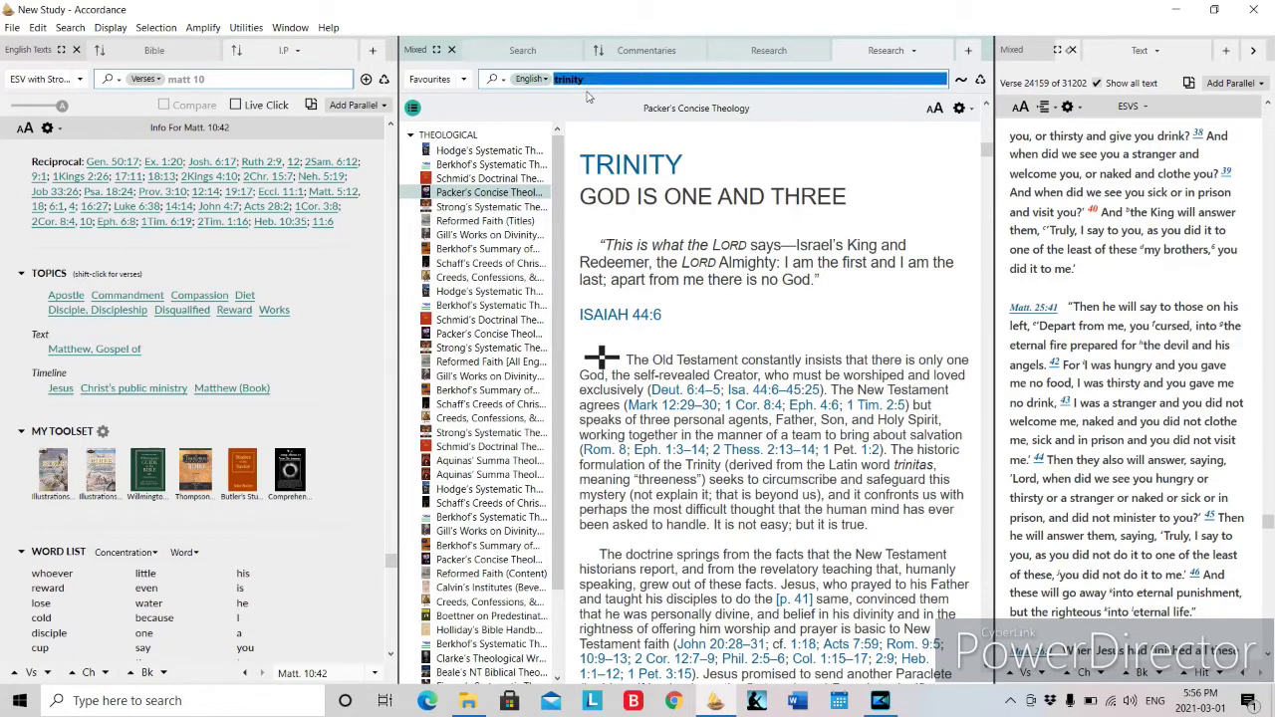
pyautogui.write('temple')
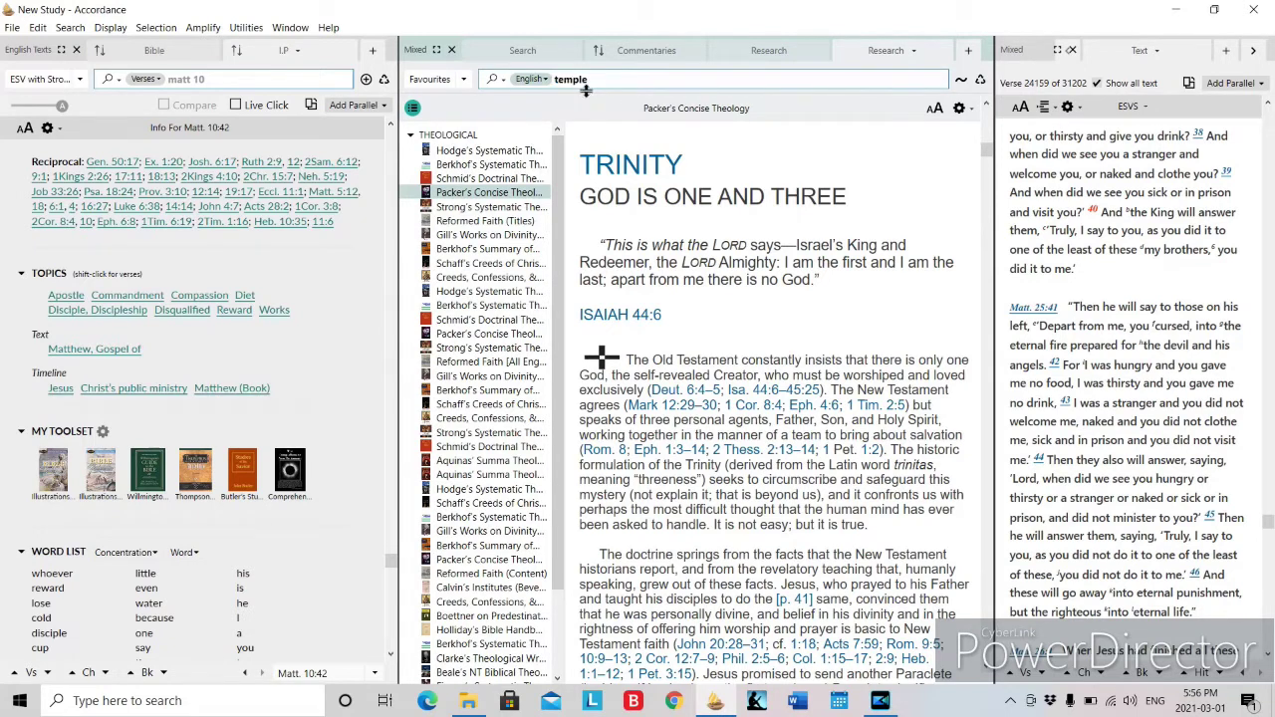
pyautogui.press('Return')
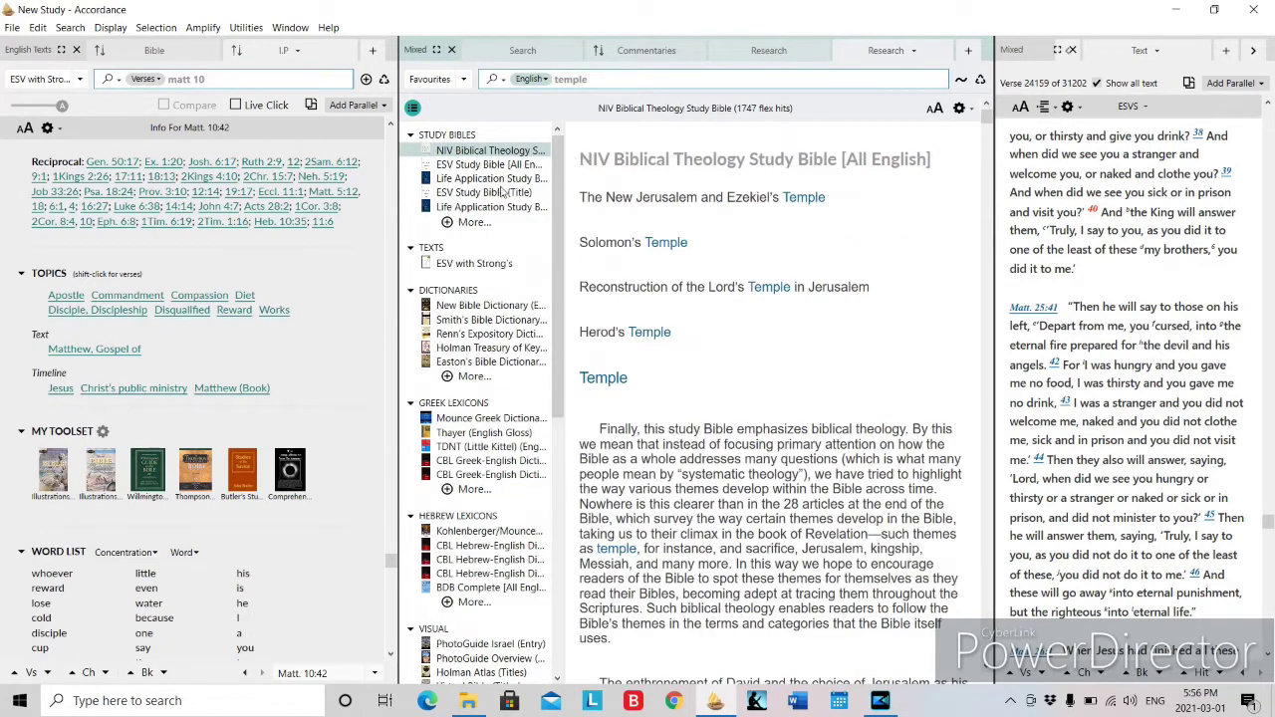
# Open the ESV Study Bible from its "temple" results and go to the Solomon's Temple and Palace Complex article
pyautogui.click(488, 166)
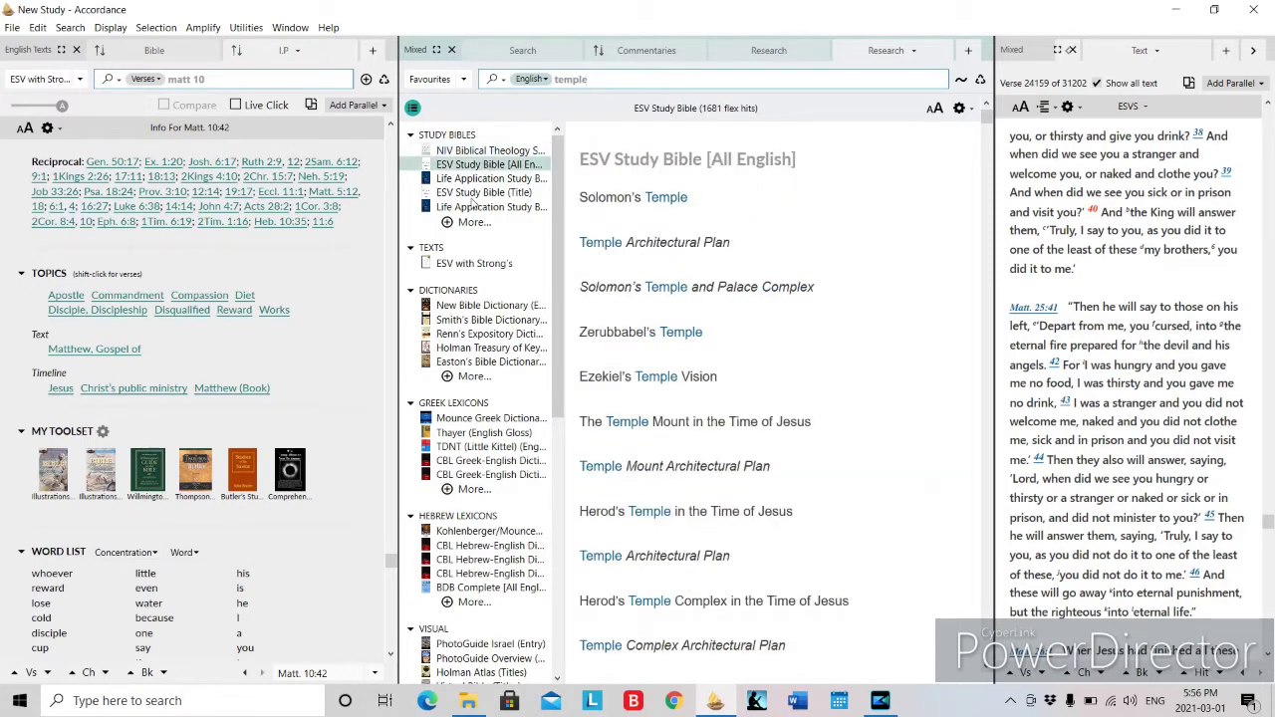
pyautogui.moveTo(588, 179)
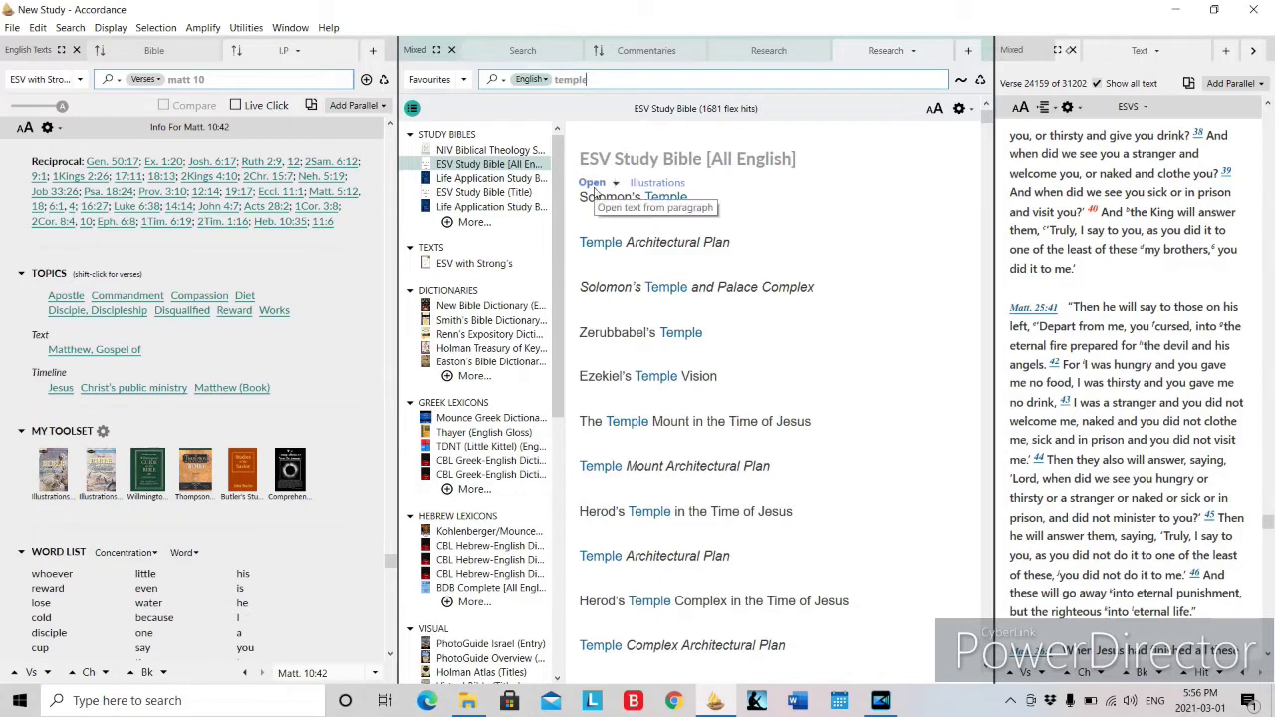
pyautogui.click(592, 184)
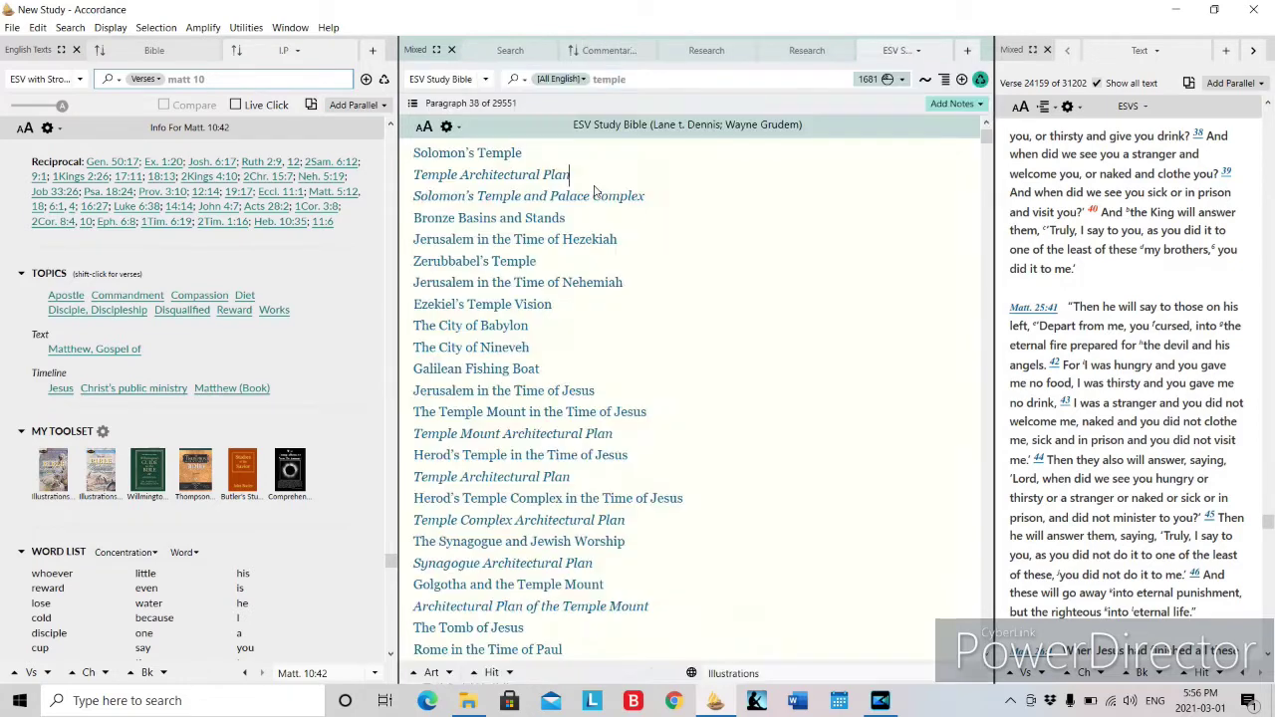
pyautogui.click(506, 197)
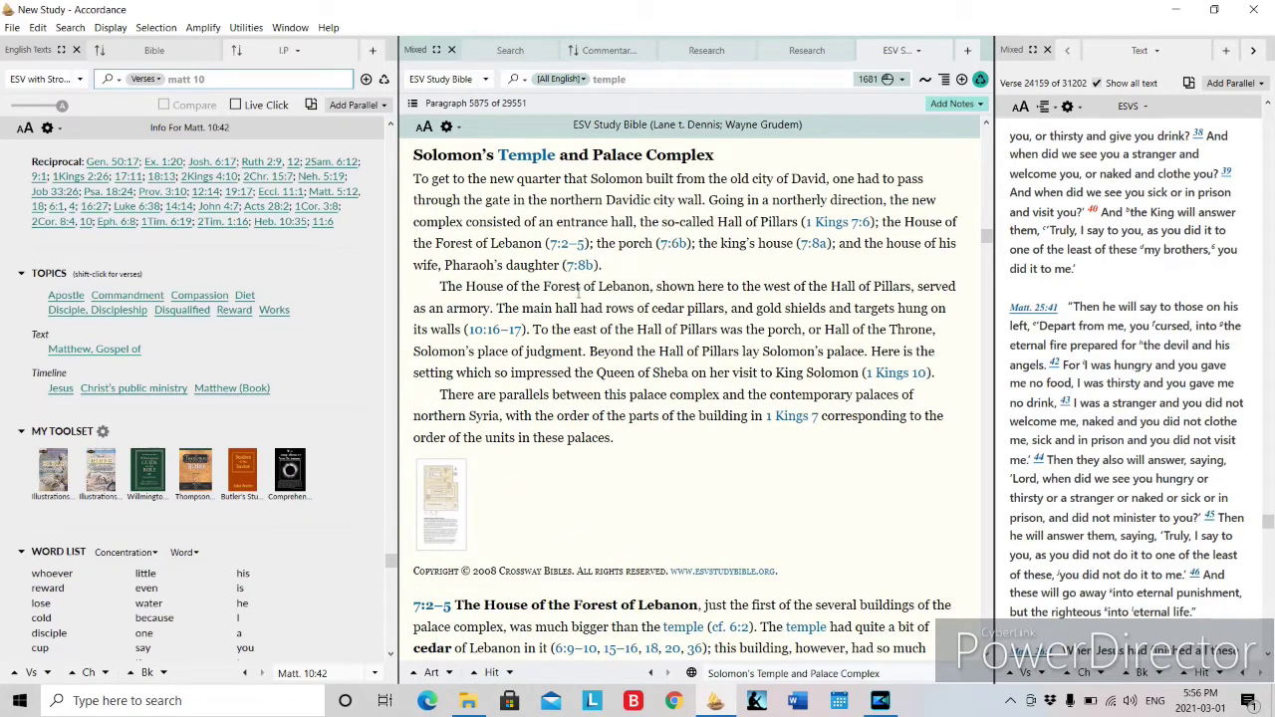
# View the palace complex illustration, advance to the Bronze Basins and Stands image, and close the ESV Study Bible tab
pyautogui.moveTo(451, 500)
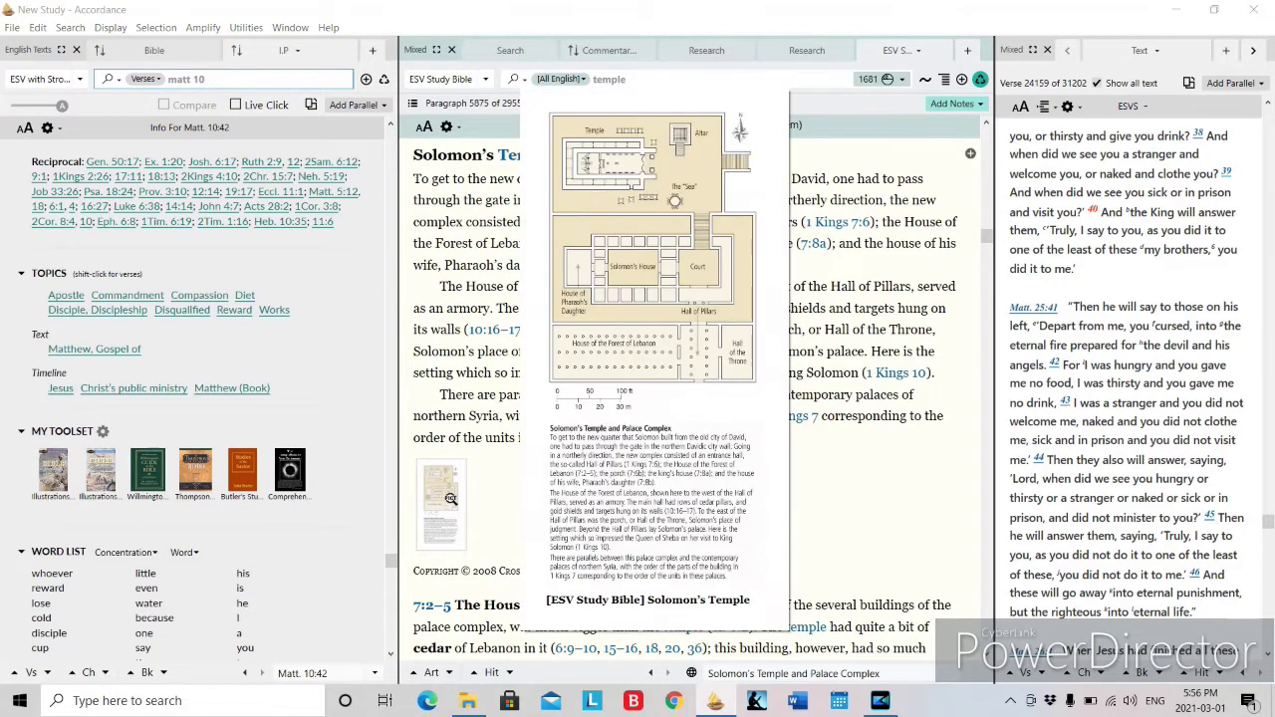
pyautogui.press('Right')
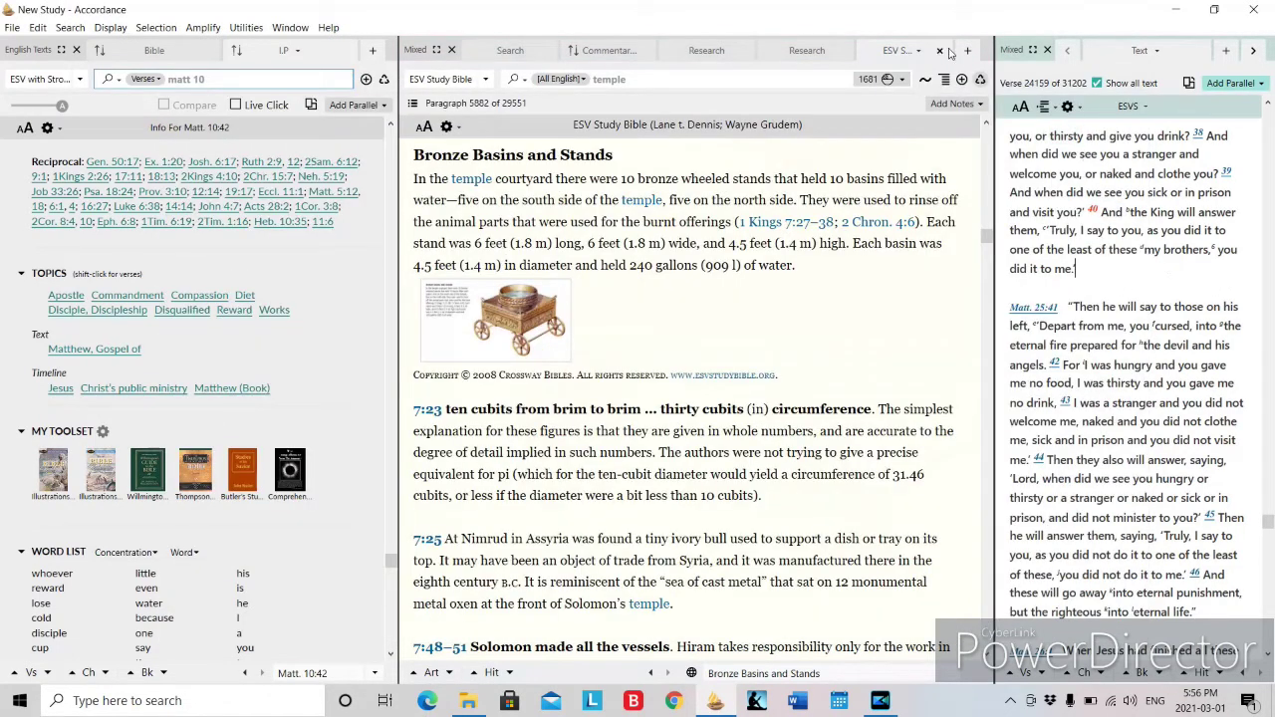
pyautogui.click(946, 50)
# Browse the dictionary results for "temple", expanding the list and viewing Smith's Bible Dictionary and the Pocket Biblical Studies Dictionary
pyautogui.click(485, 320)
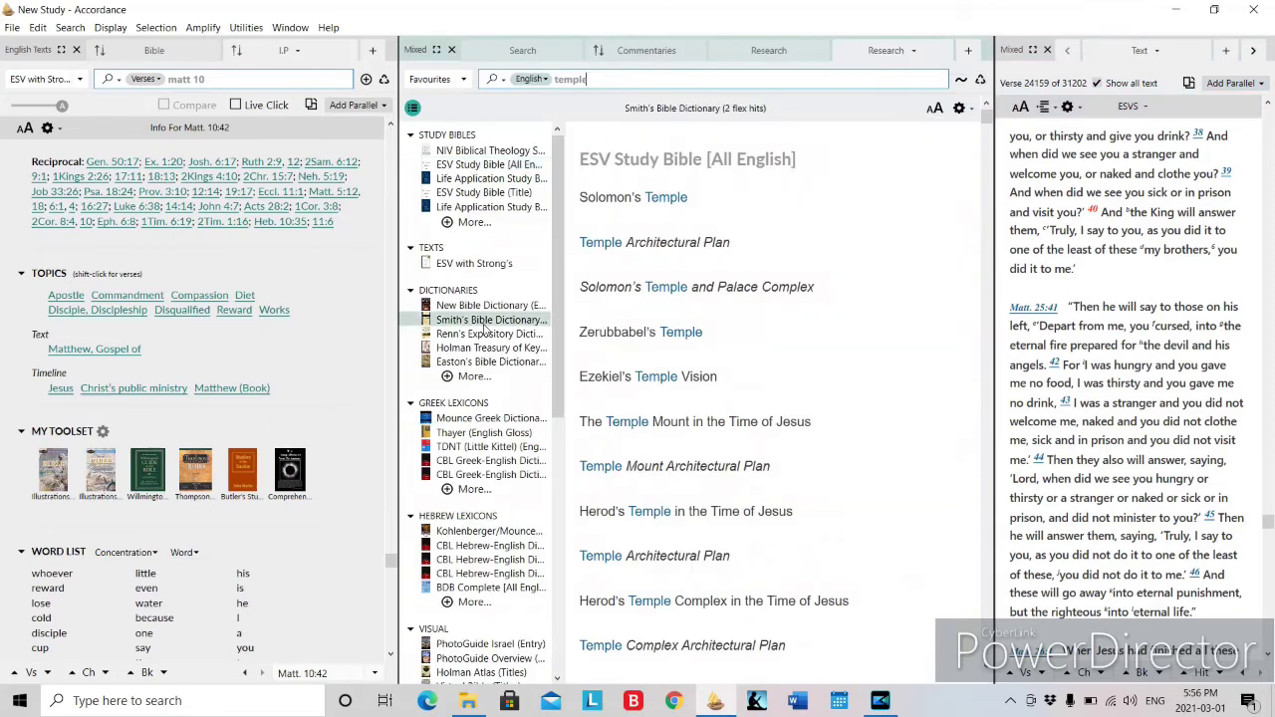
pyautogui.click(448, 376)
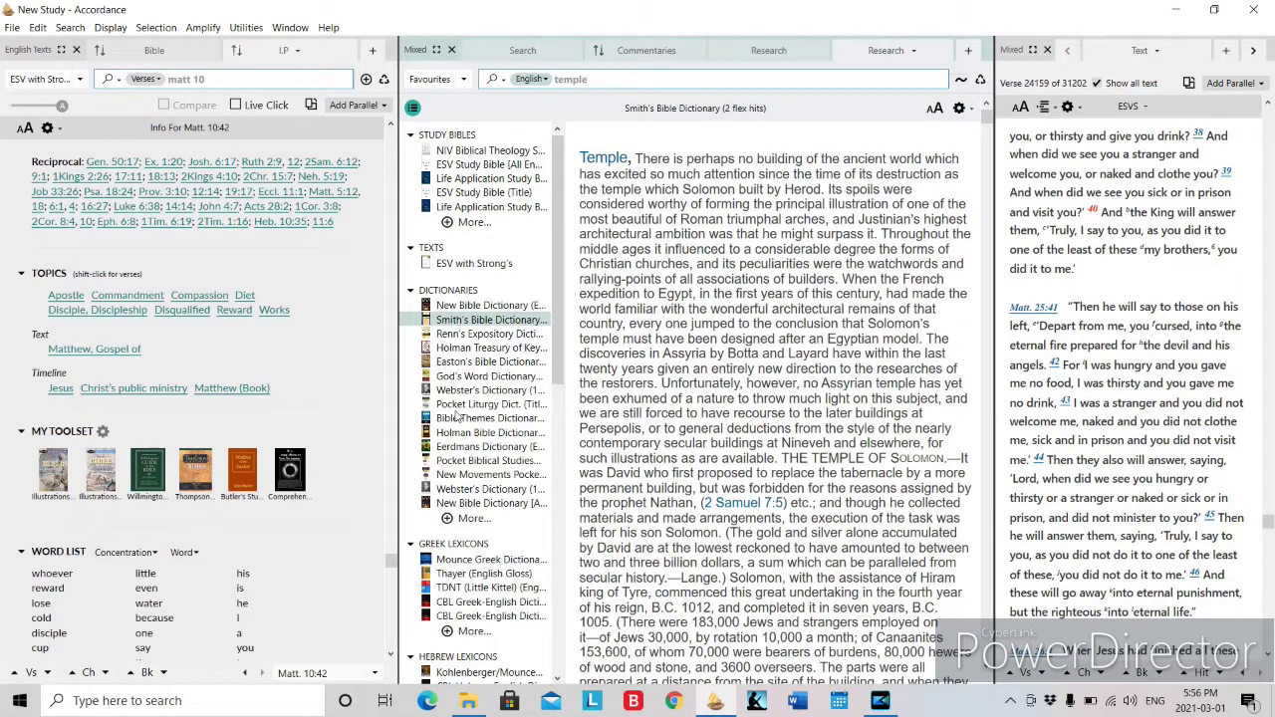
pyautogui.click(458, 418)
pyautogui.click(460, 462)
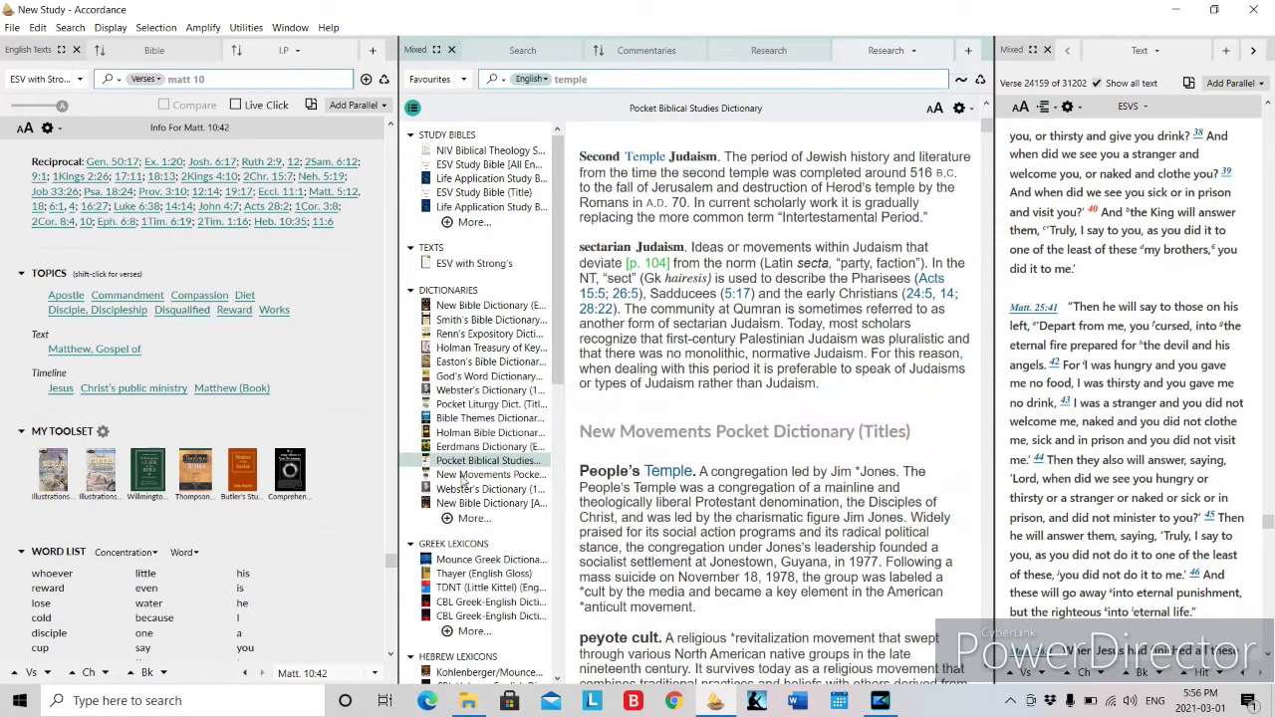
# Check the PhotoGuide Overview under the Visual results, and open the Virtual Bible's Herodian Temple Complex article in its own tab
pyautogui.scroll(-5, 468, 476)
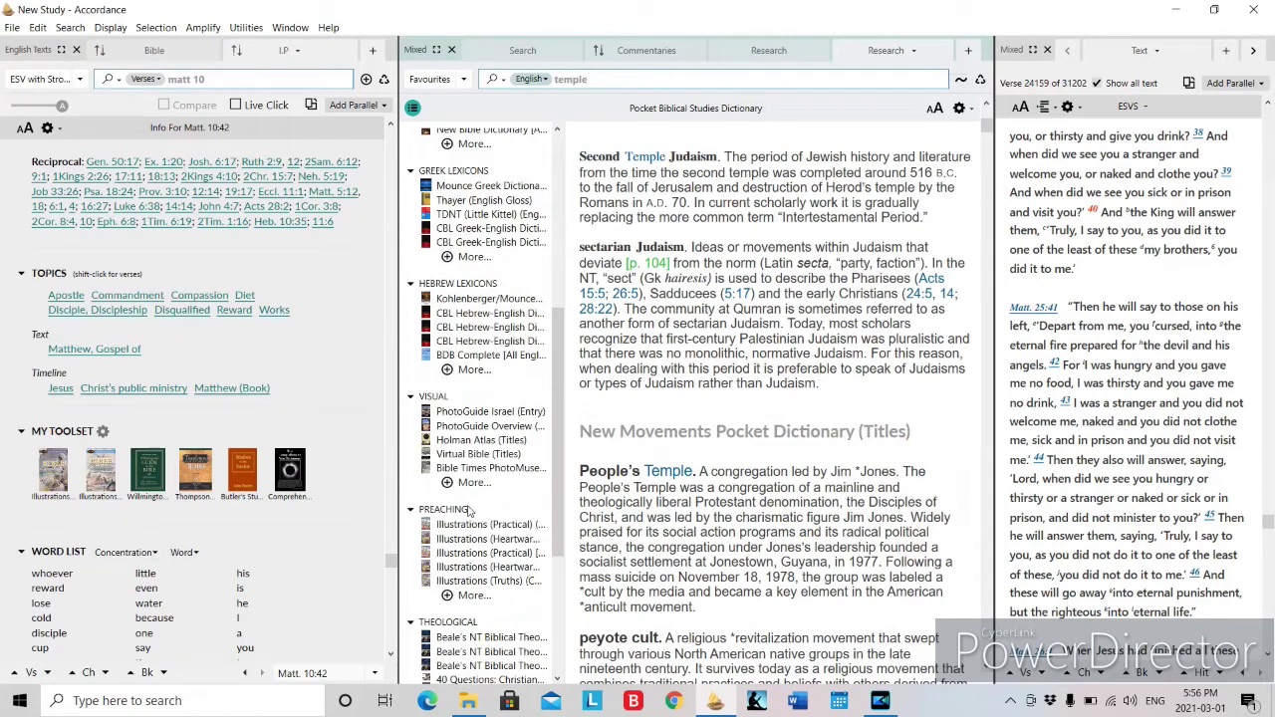
pyautogui.click(456, 426)
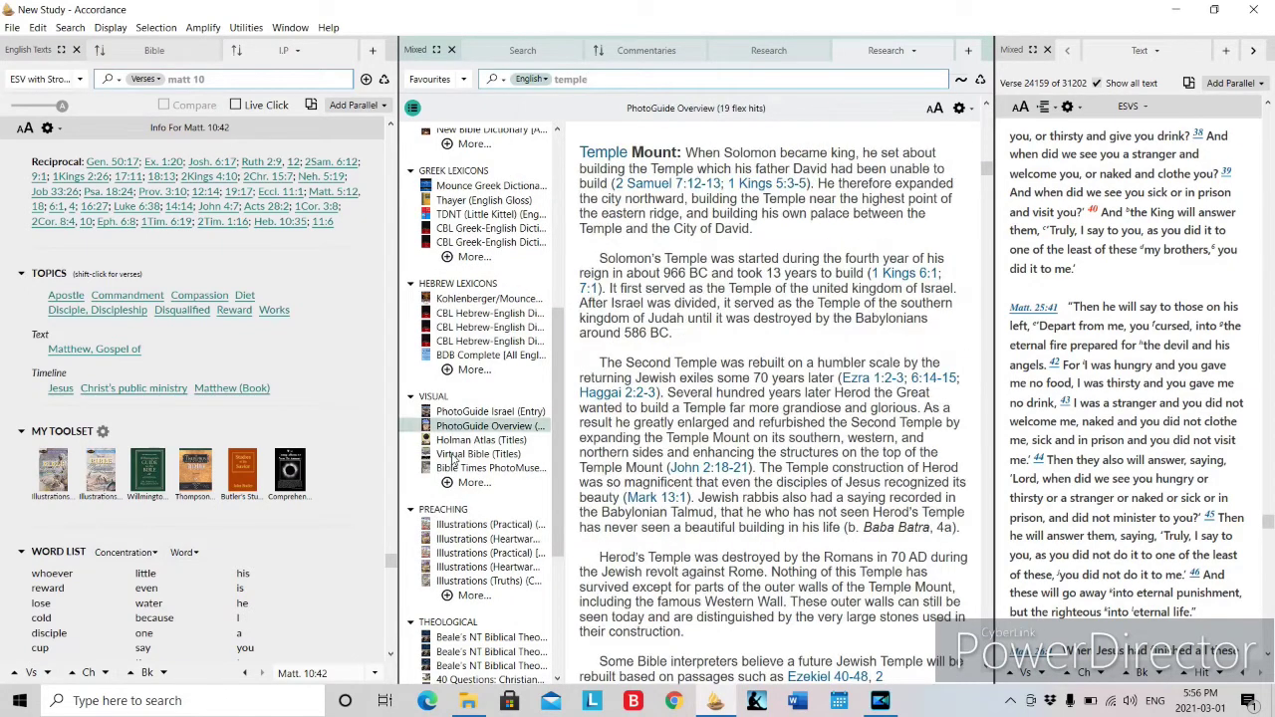
pyautogui.click(453, 455)
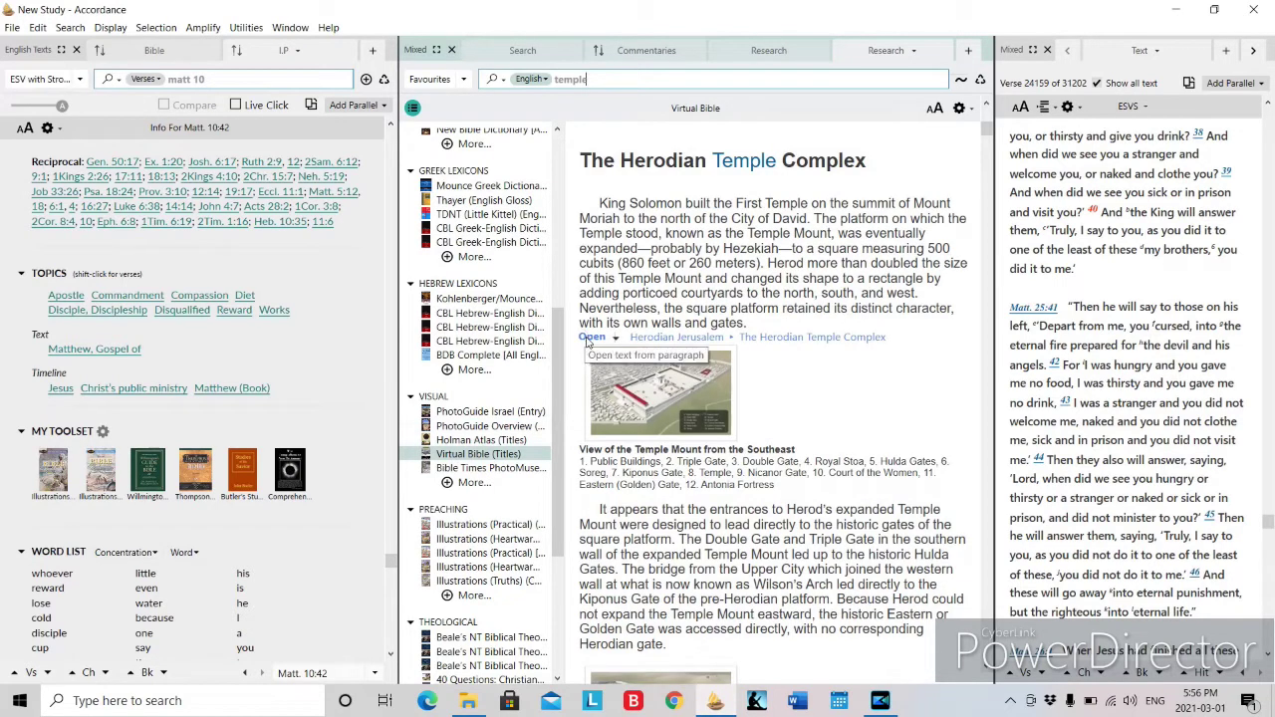
pyautogui.click(590, 337)
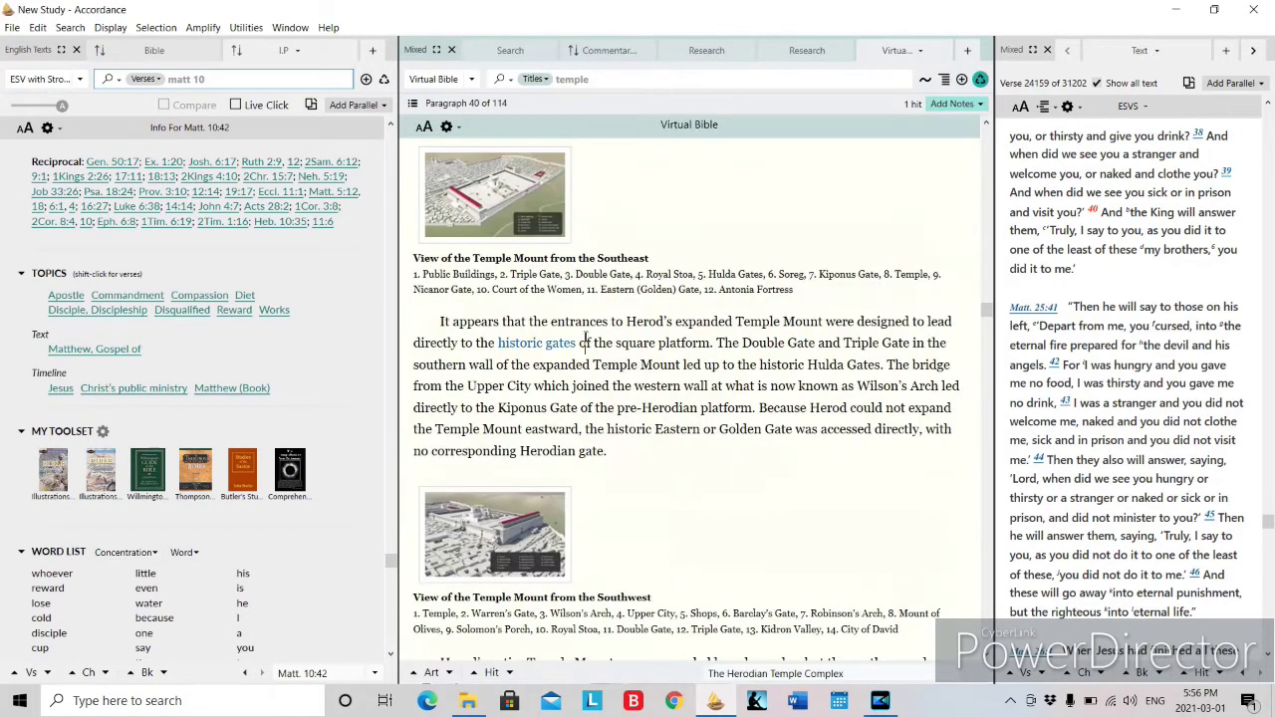
# Enlarge the Temple Mount image in the Virtual Bible and page through the views from the southwest and west
pyautogui.click(503, 187)
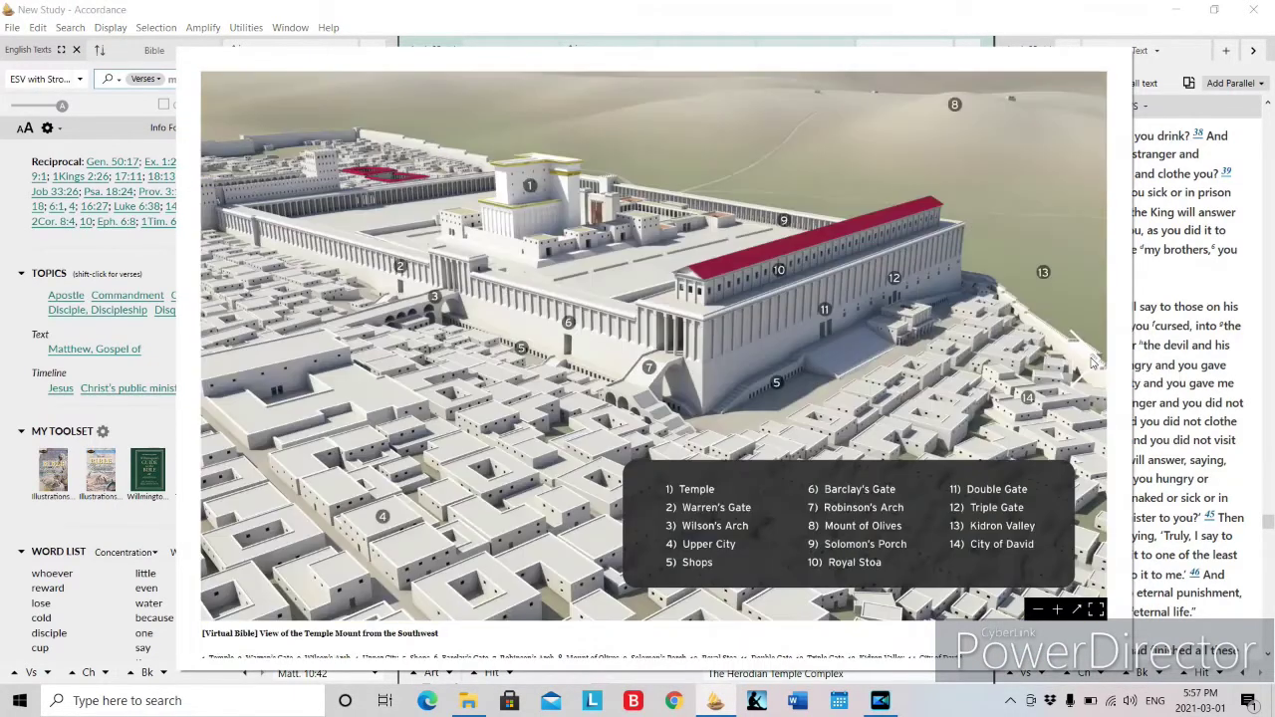
pyautogui.click(1095, 363)
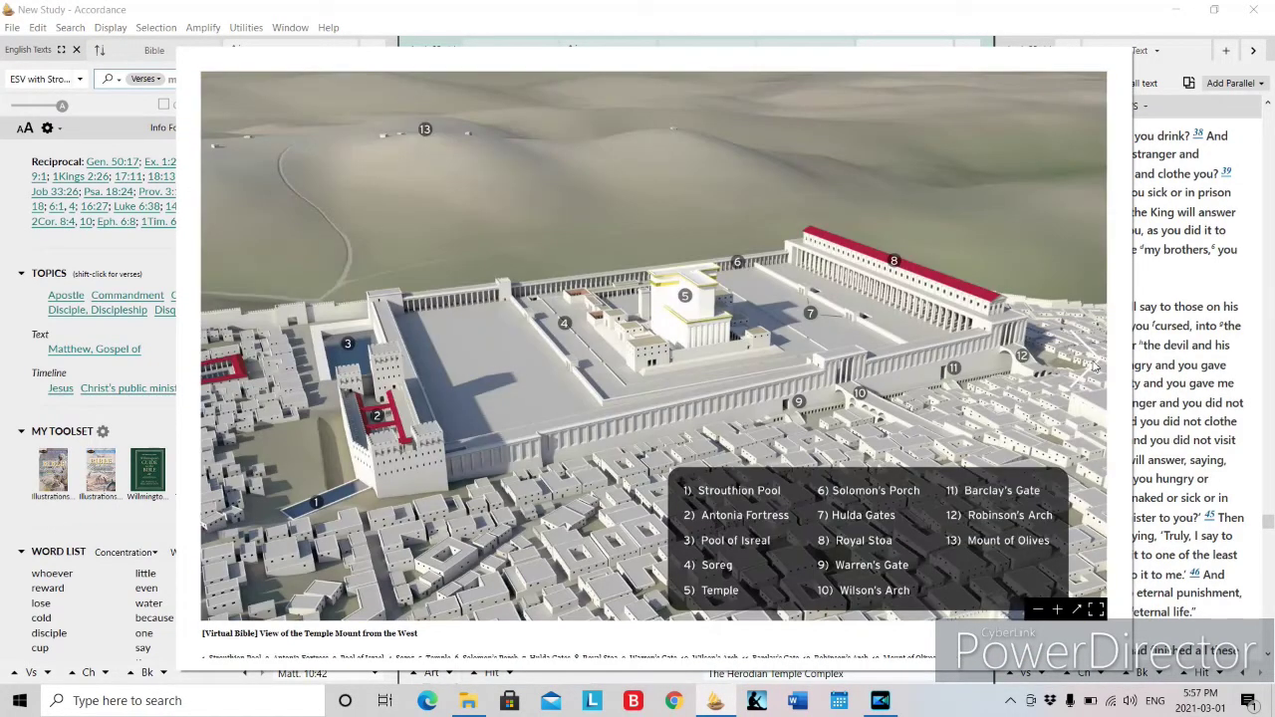
pyautogui.click(1094, 365)
pyautogui.click(1183, 285)
# Play the Herodian Temple Fly-Through video in a maximized window, skip ahead in it, and close the video
pyautogui.scroll(-2, 539, 319)
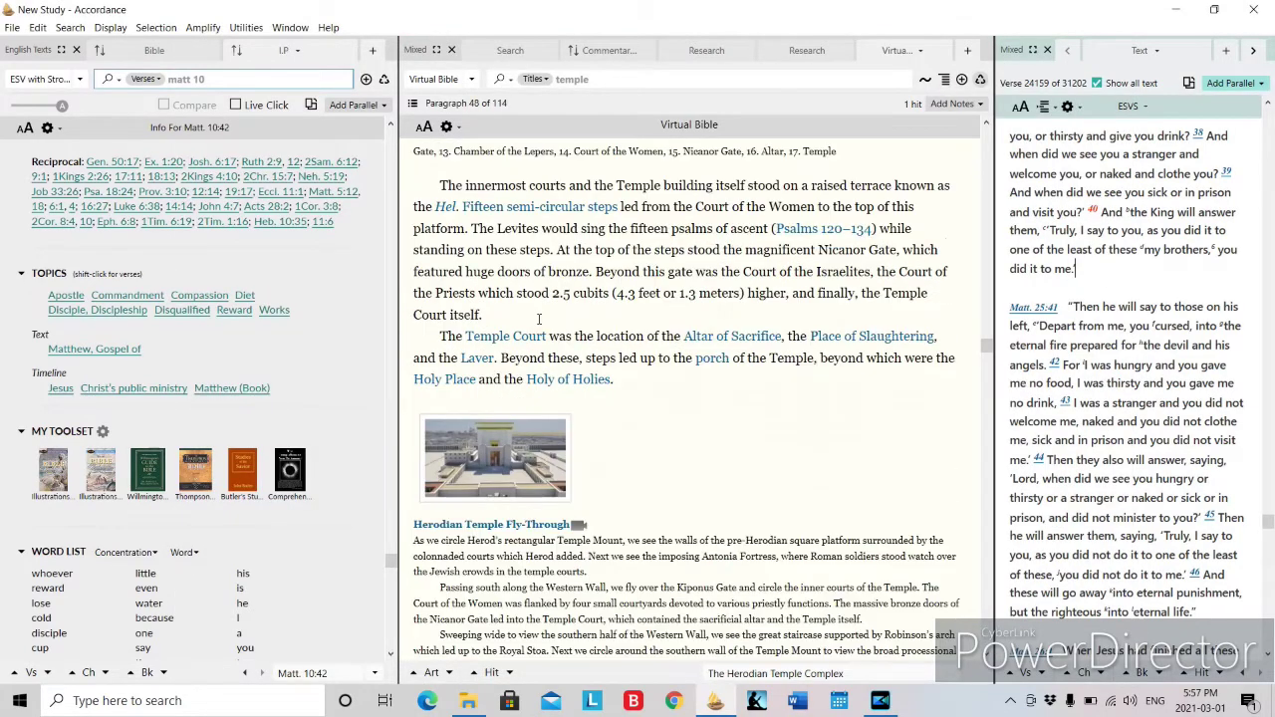
pyautogui.scroll(-2, 539, 319)
pyautogui.click(583, 412)
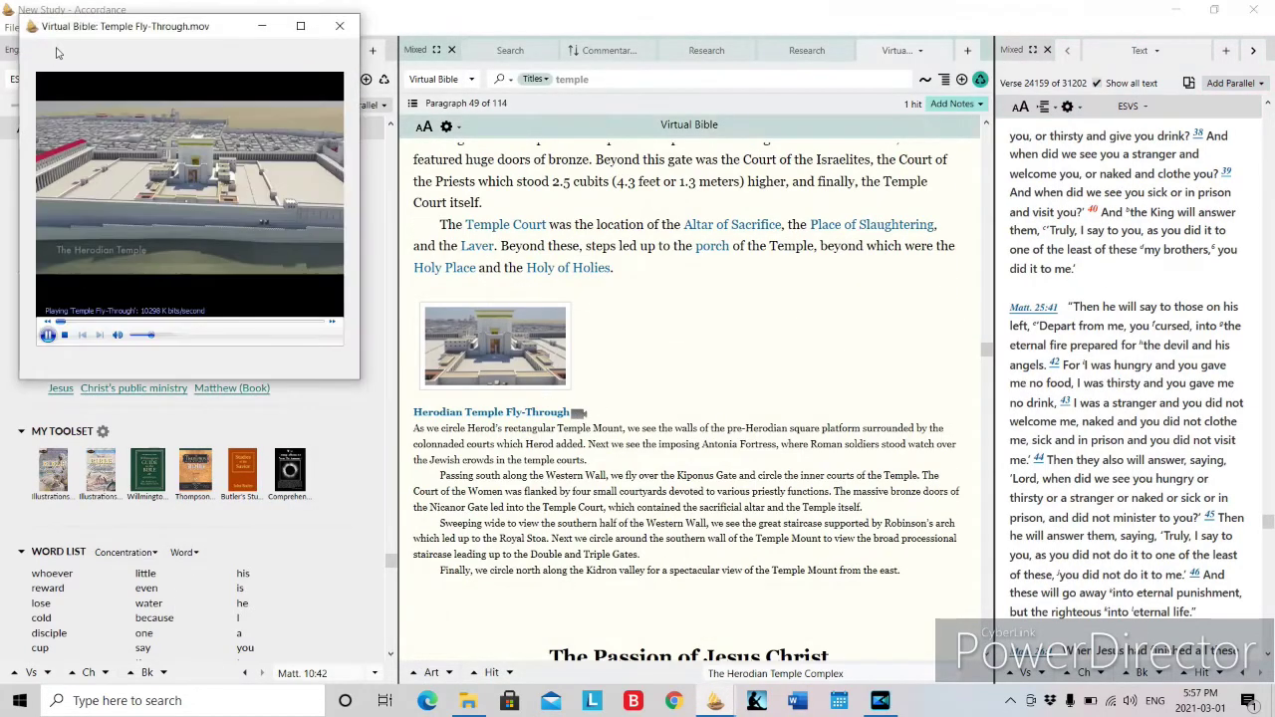
pyautogui.click(300, 26)
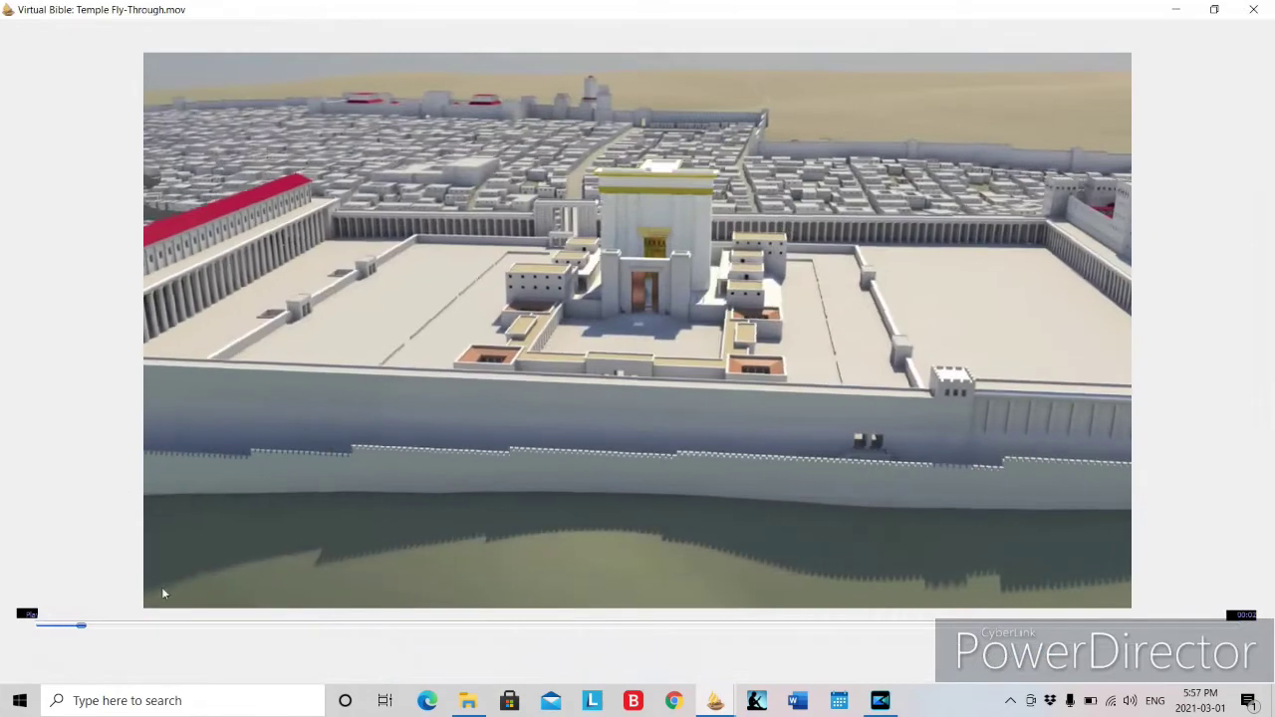
pyautogui.click(314, 624)
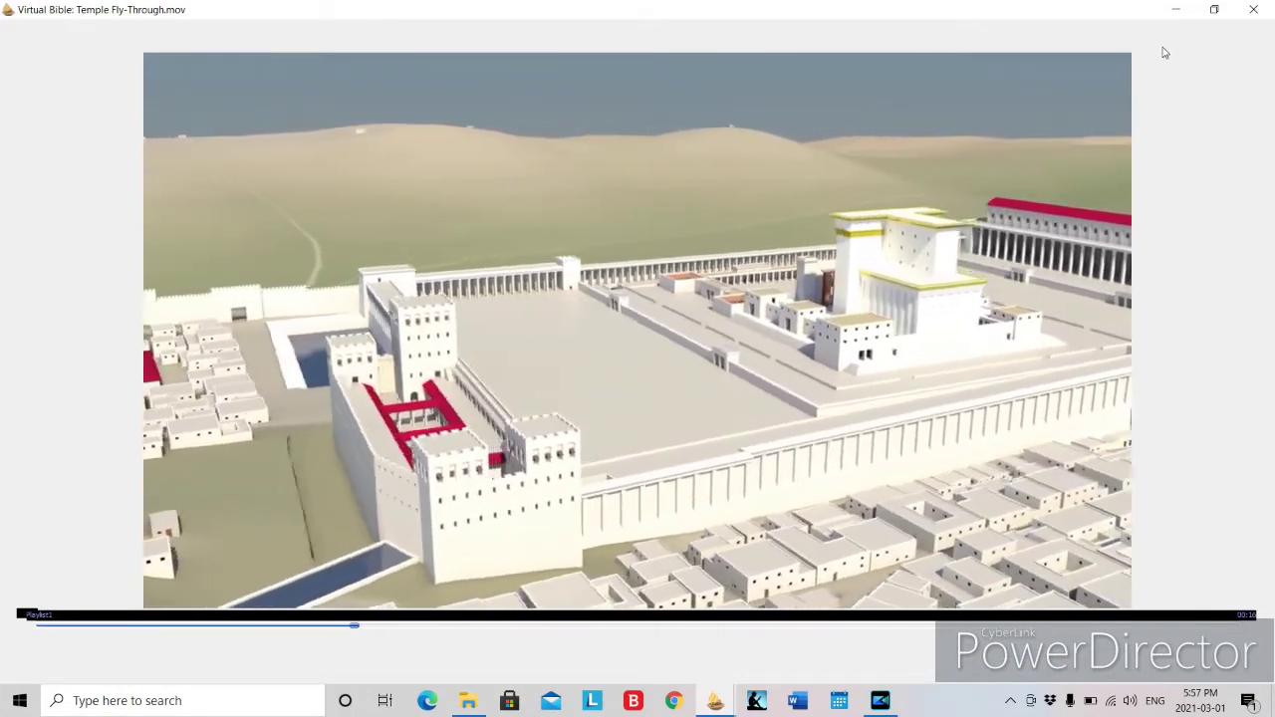
pyautogui.click(1253, 9)
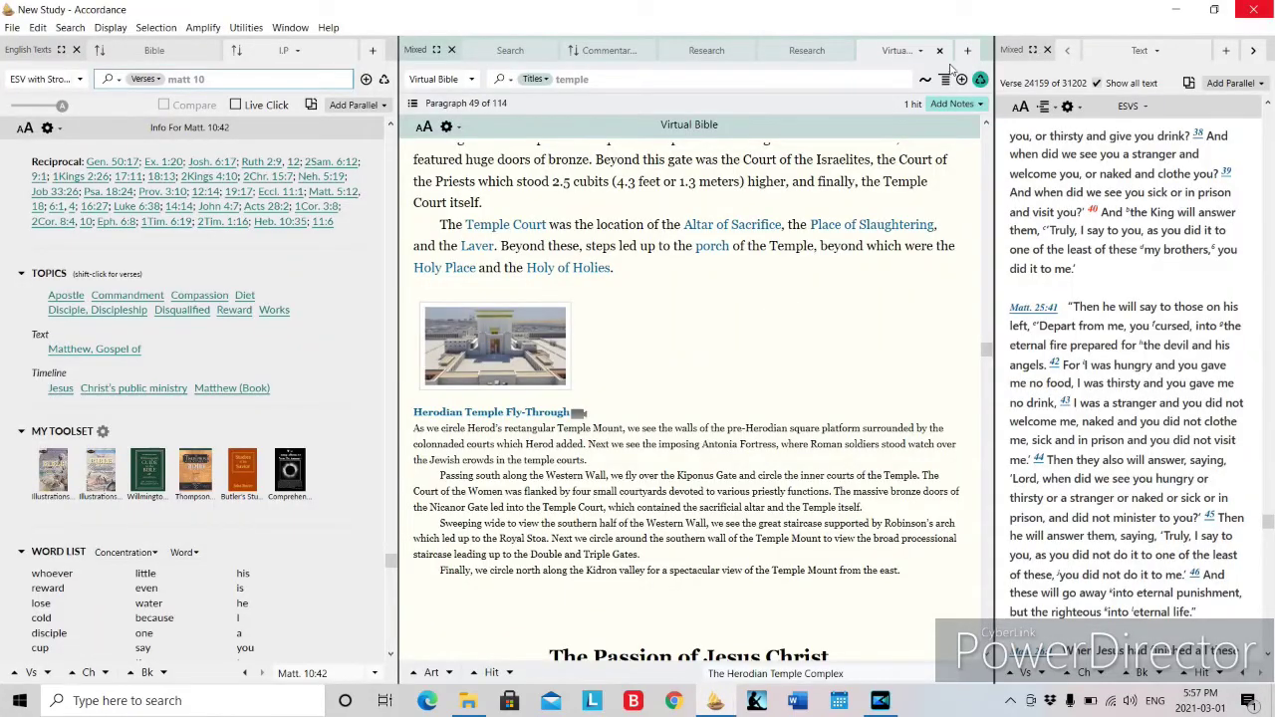
# Close the Virtual Bible tab and view the Willmington Guide entry in the Research results for "election"
pyautogui.click(941, 51)
pyautogui.click(782, 50)
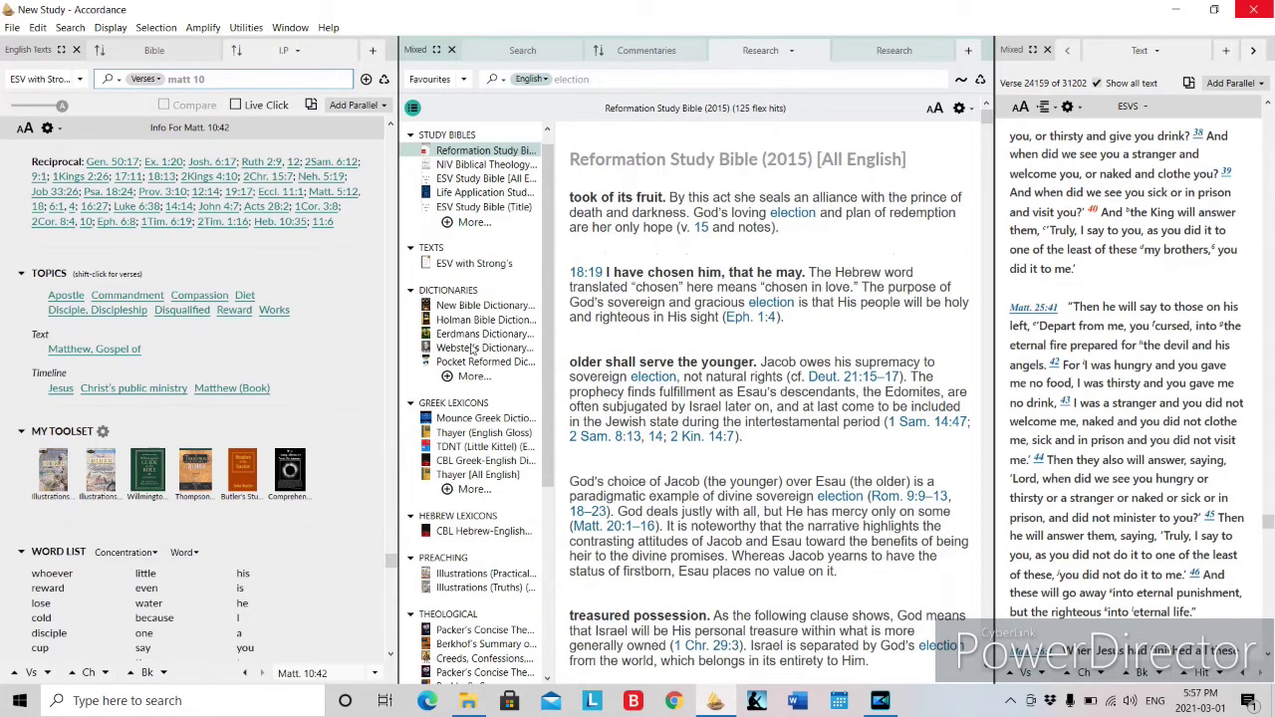
pyautogui.scroll(-3, 470, 344)
pyautogui.scroll(-2, 470, 344)
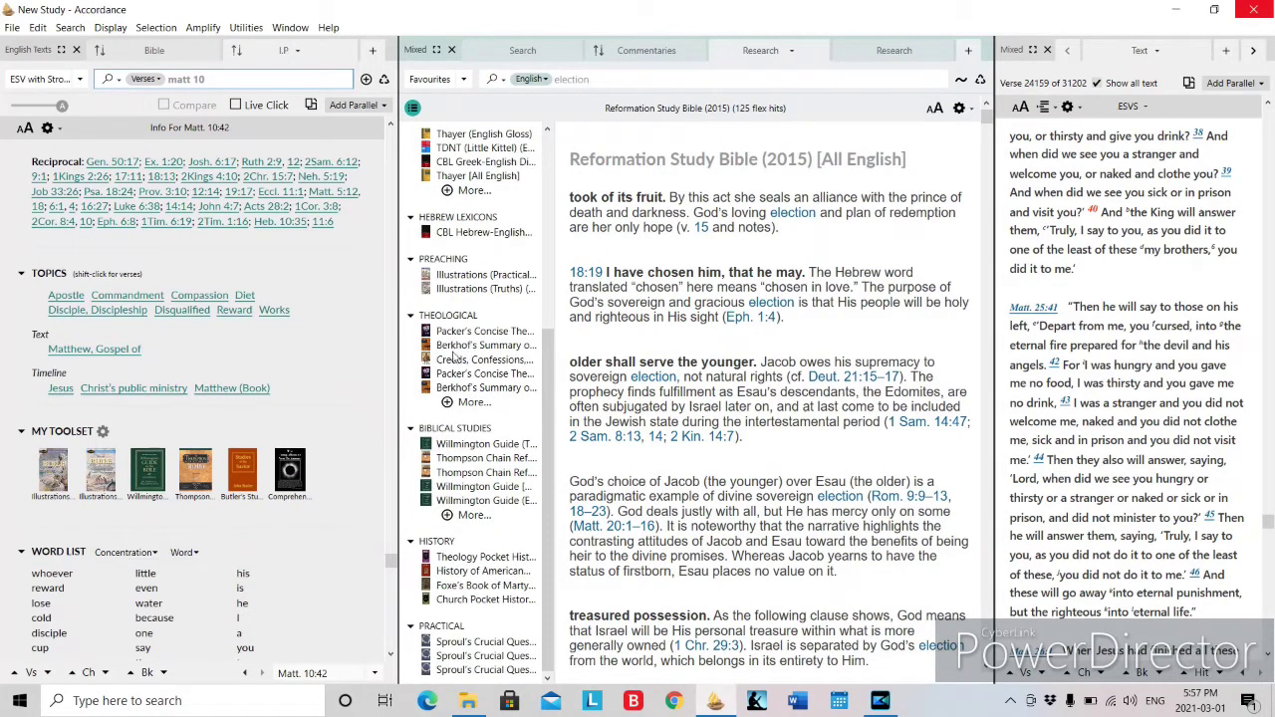
pyautogui.click(475, 472)
pyautogui.click(476, 444)
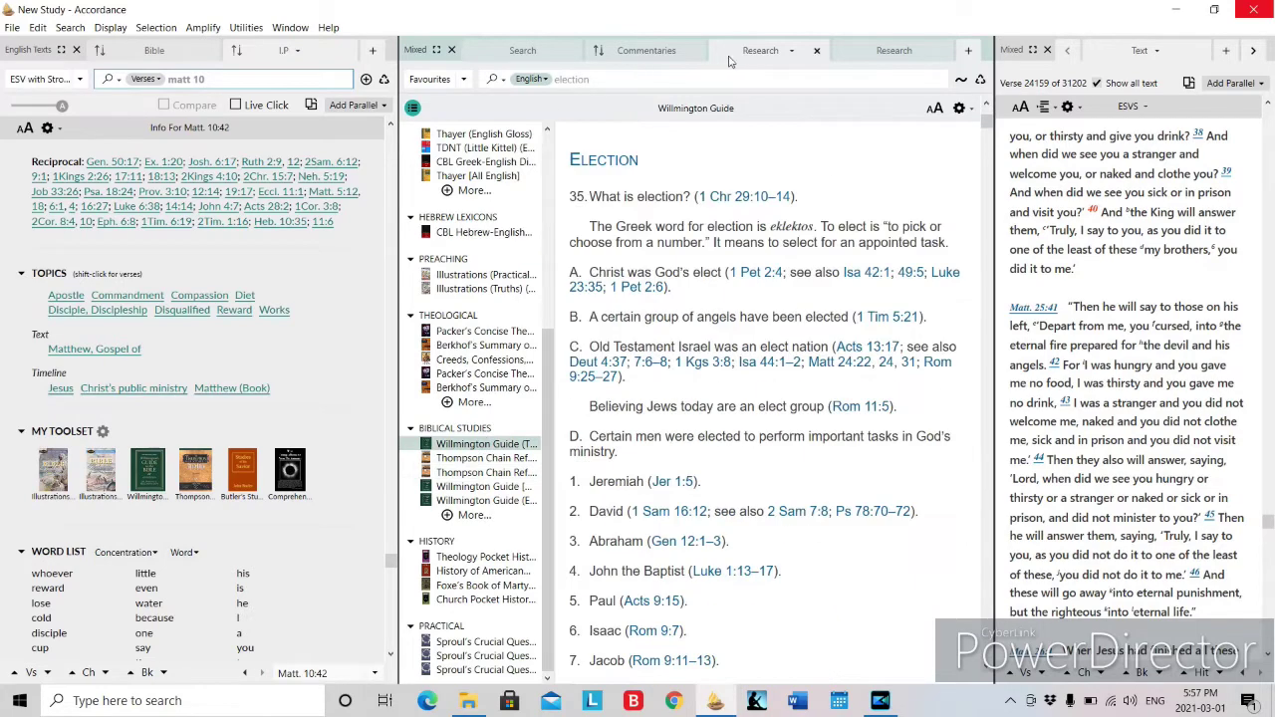
# Review the Commentaries, Search, Bible and I.P. tabs, and move the Bible text to Matthew 11:5 with the linked commentary
pyautogui.click(653, 51)
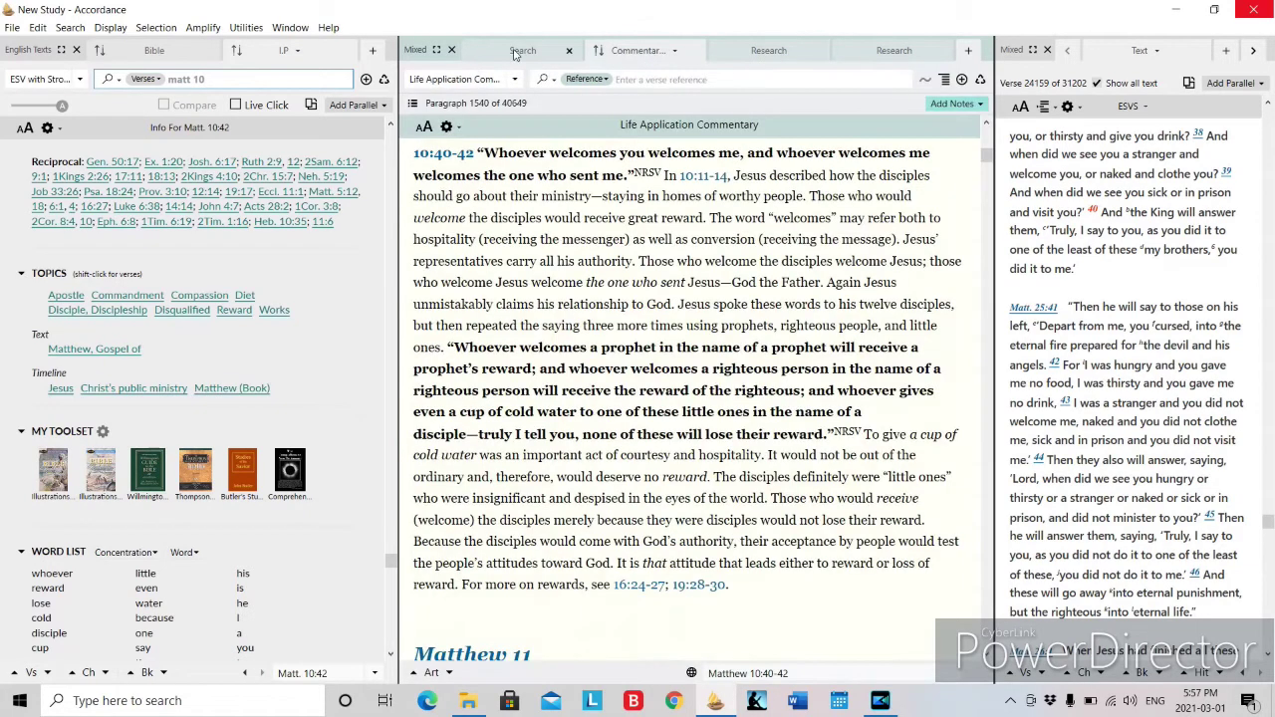
pyautogui.click(515, 52)
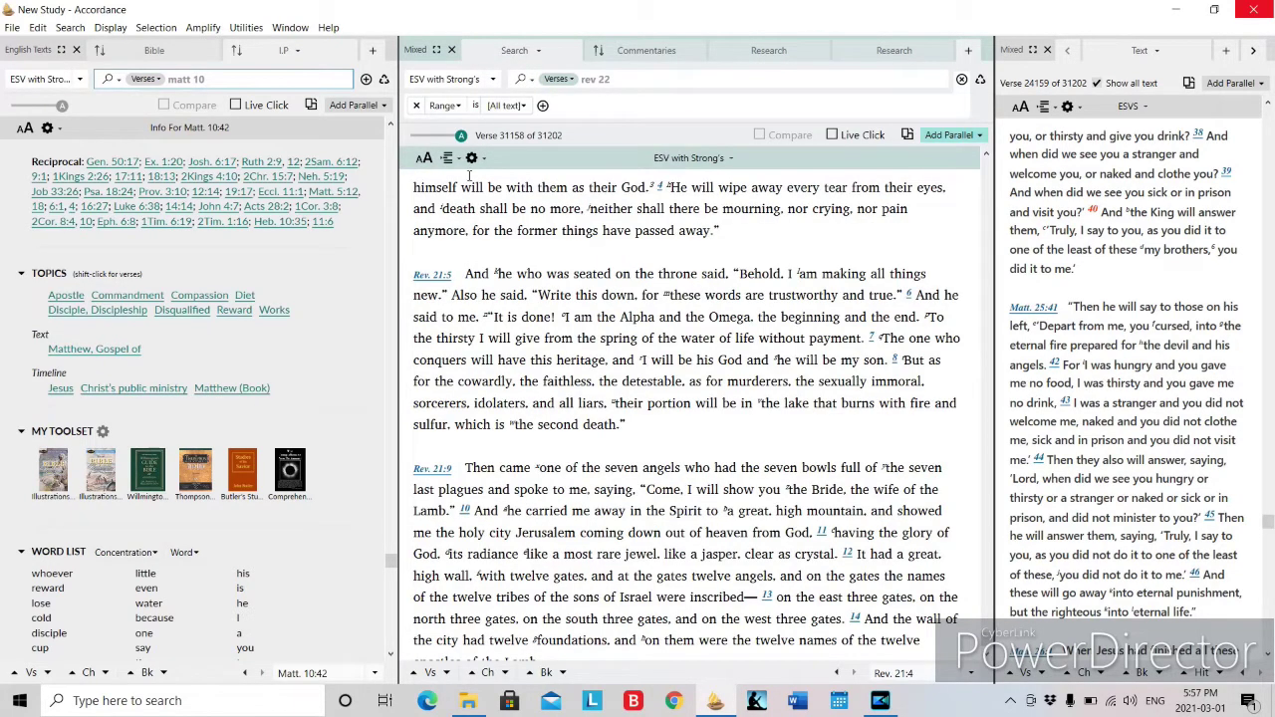
pyautogui.click(151, 51)
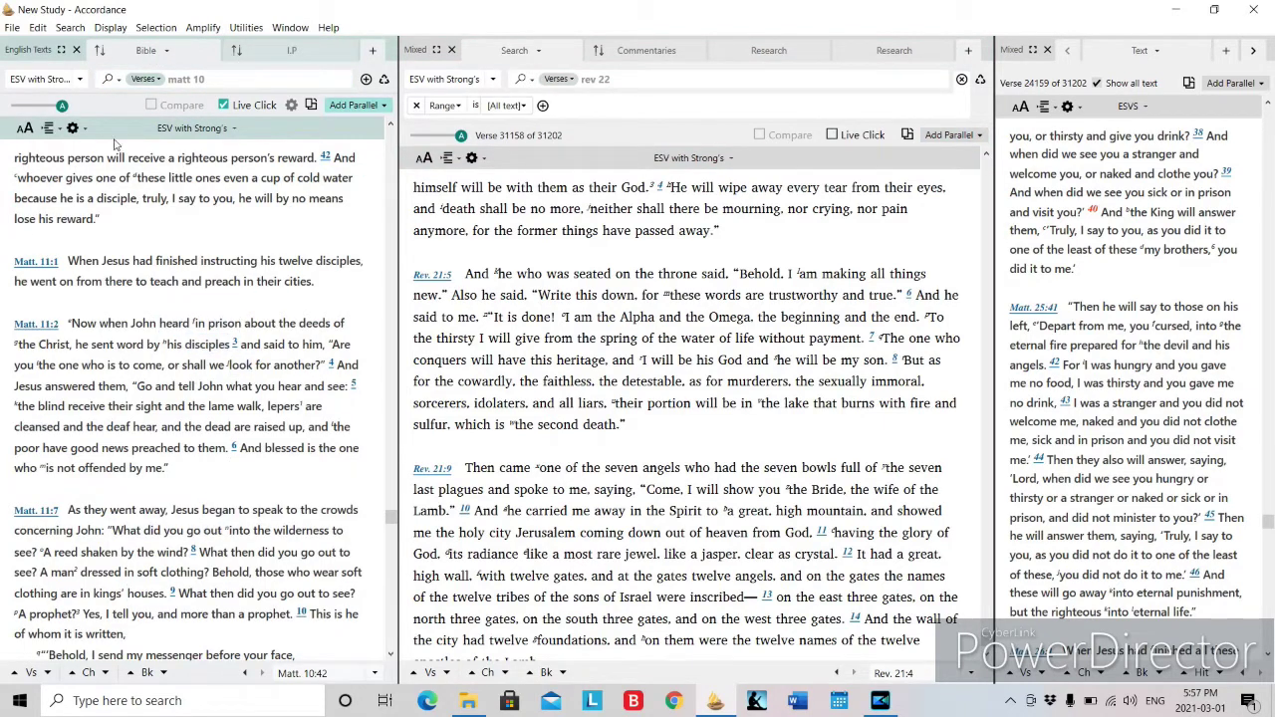
pyautogui.click(288, 51)
pyautogui.click(643, 51)
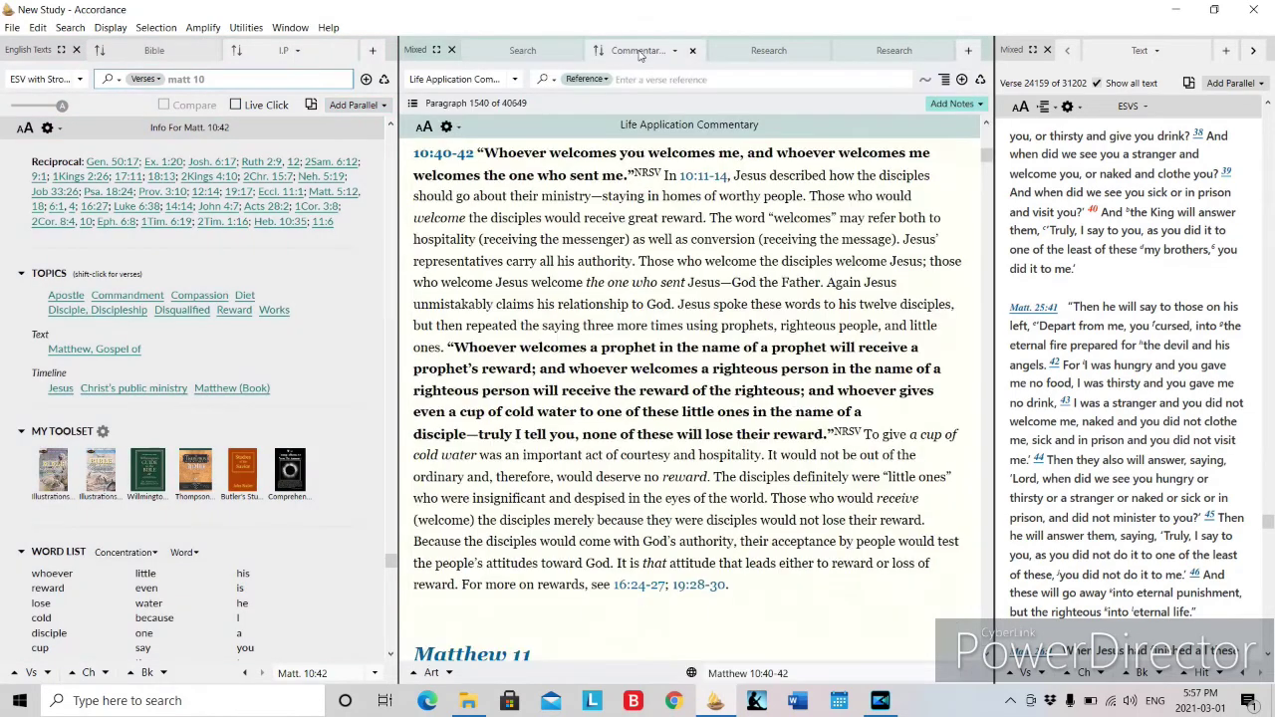
pyautogui.click(153, 50)
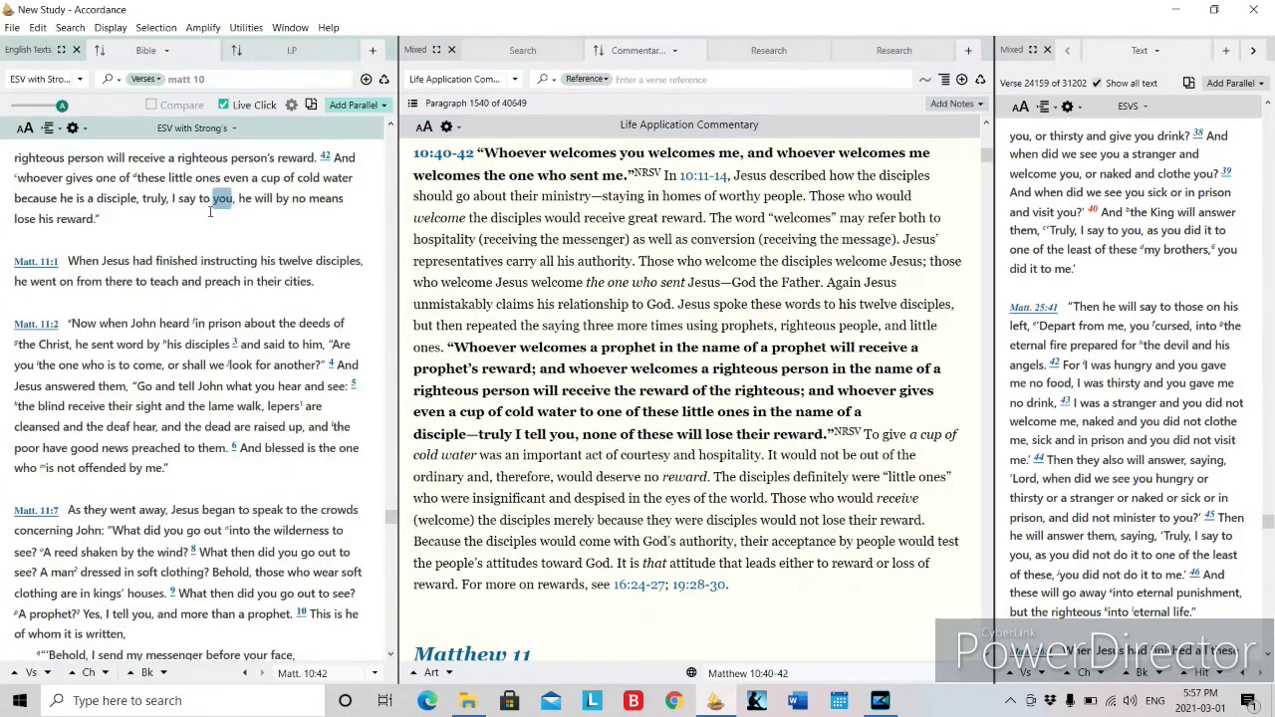
pyautogui.scroll(-10, 201, 212)
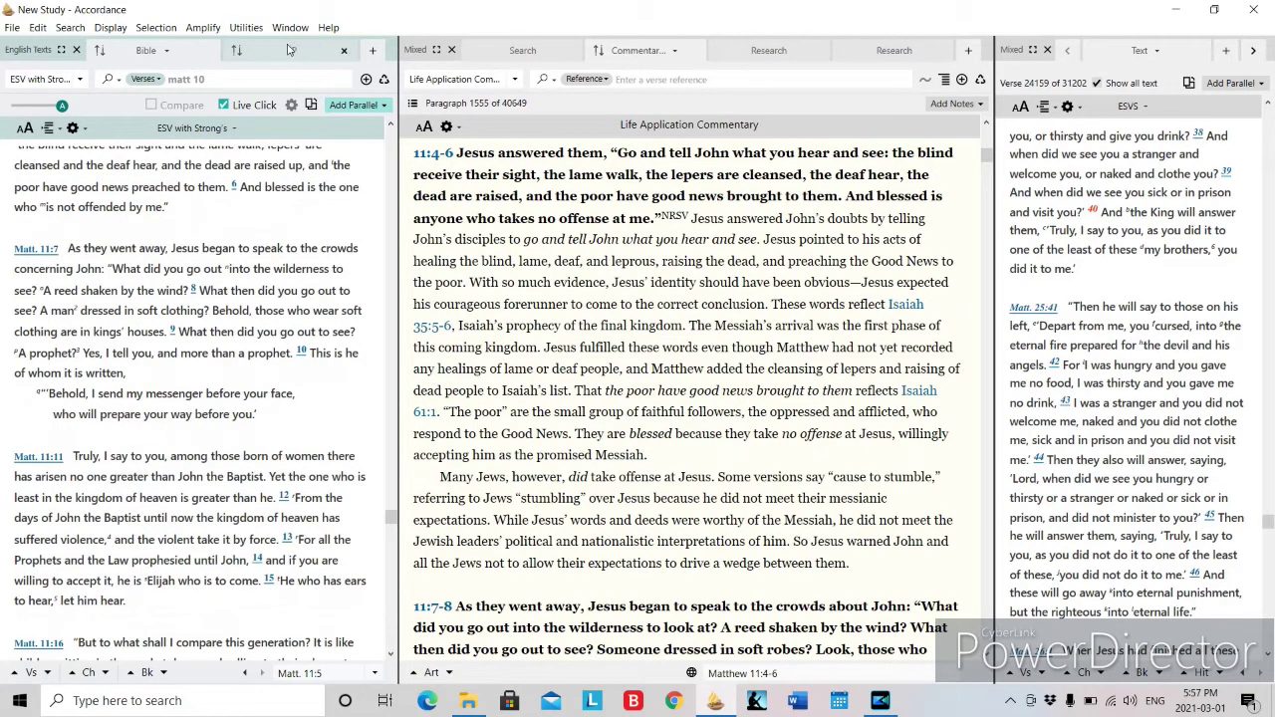
# Search the ESV with Strong's for "truth" and browse the matching verses into the Psalms
pyautogui.click(512, 50)
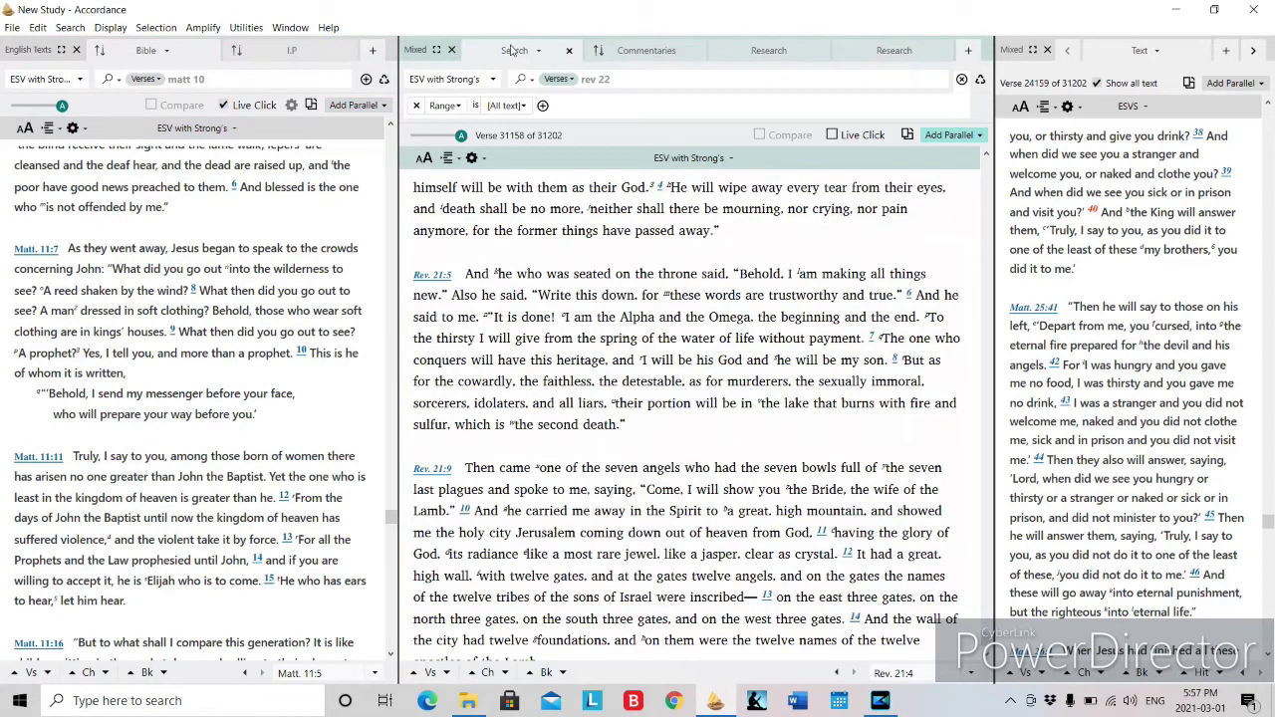
pyautogui.click(637, 79)
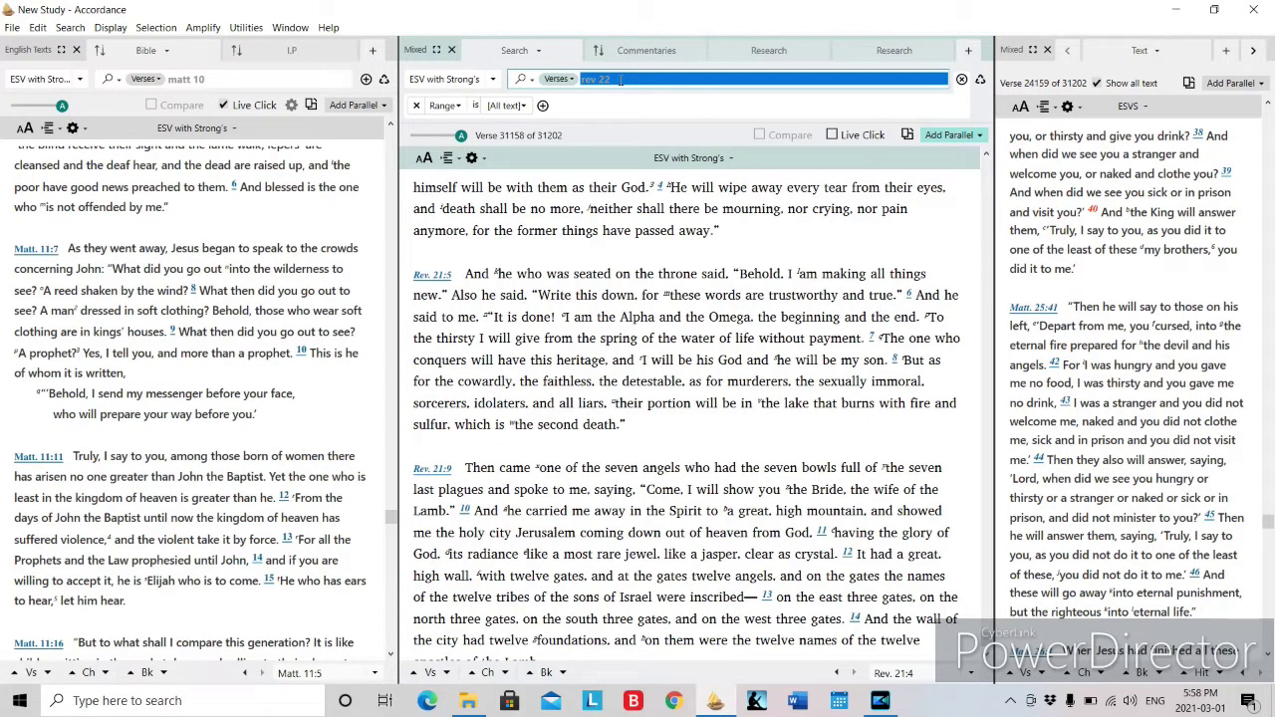
pyautogui.write('truth')
pyautogui.press('Return')
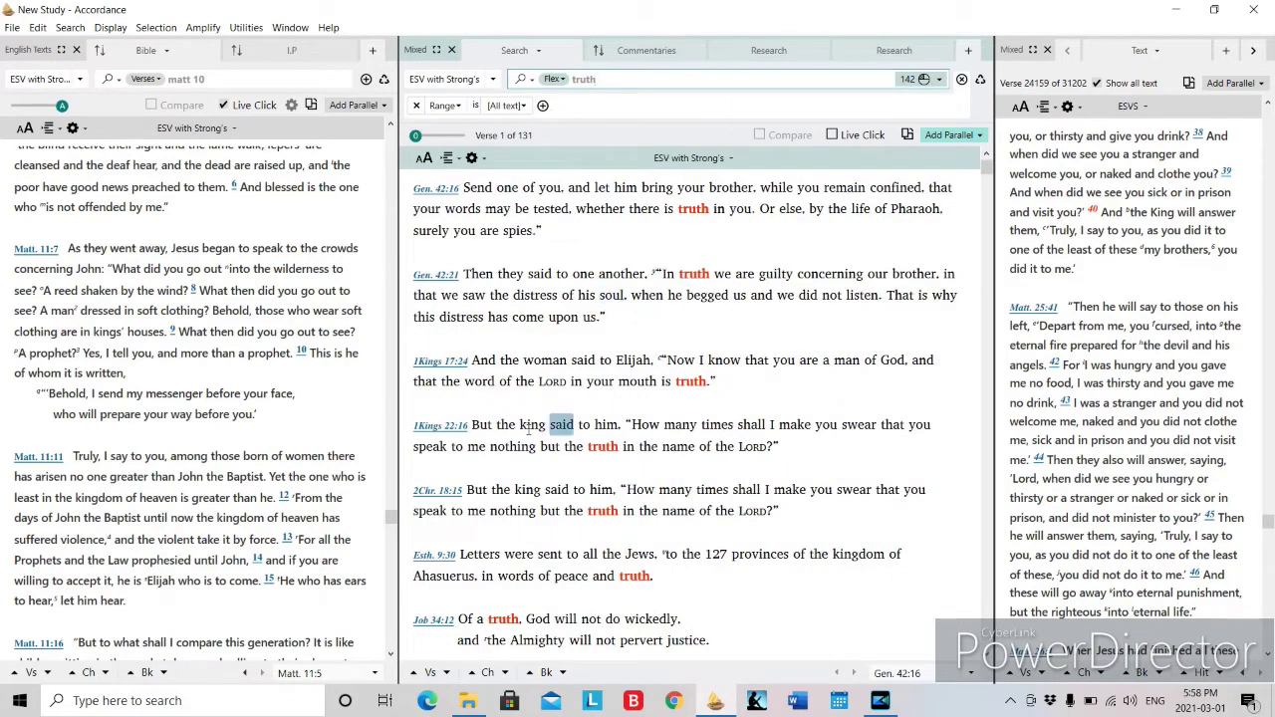
pyautogui.scroll(-10, 703, 253)
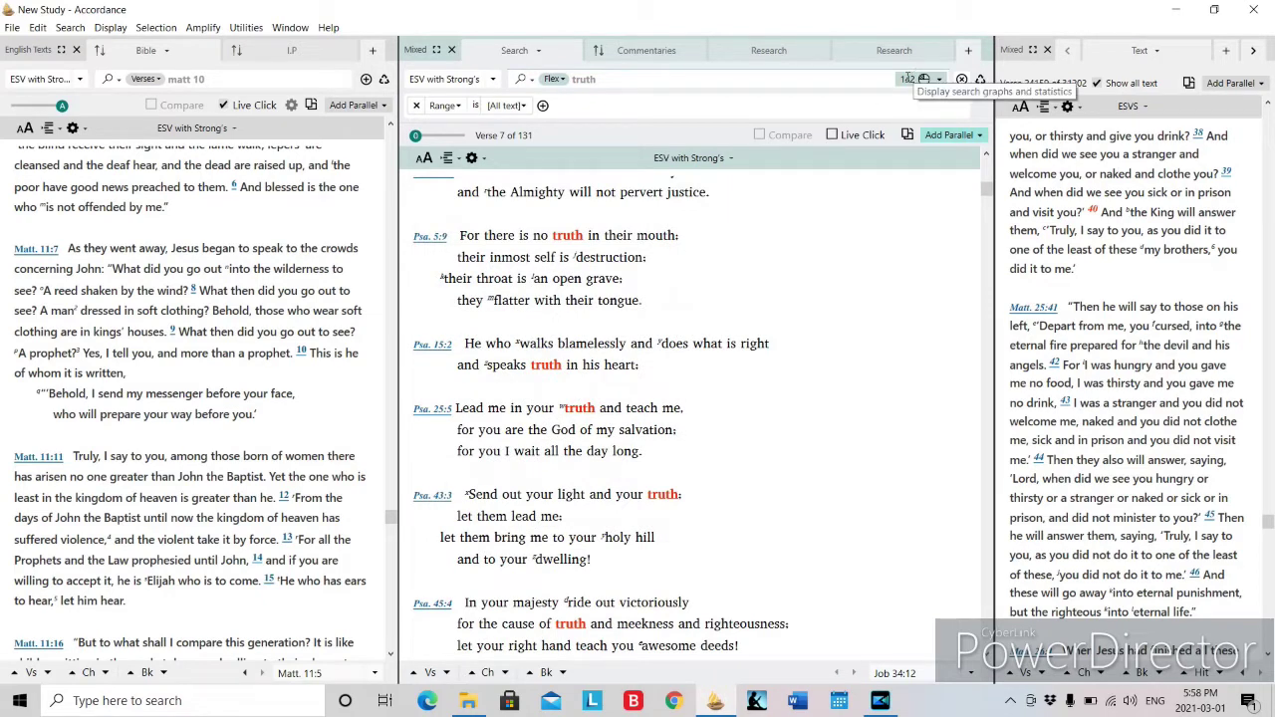
pyautogui.scroll(-8, 676, 236)
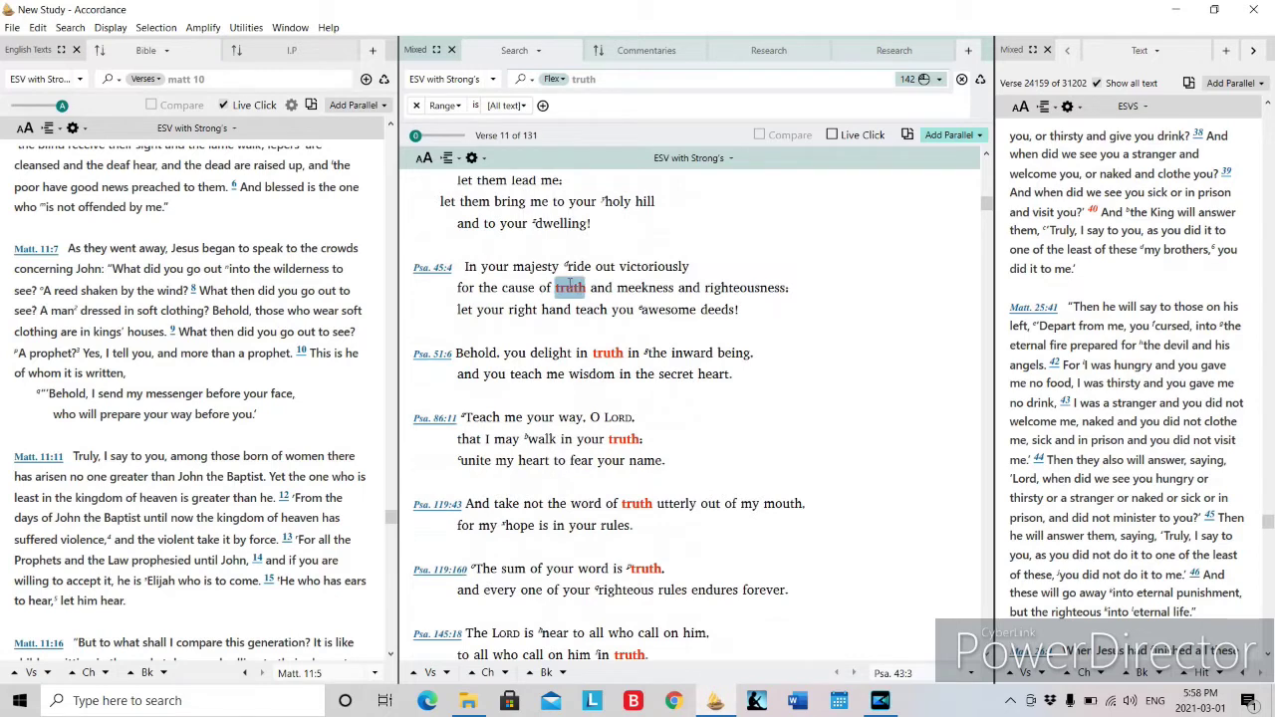
pyautogui.scroll(-3, 569, 281)
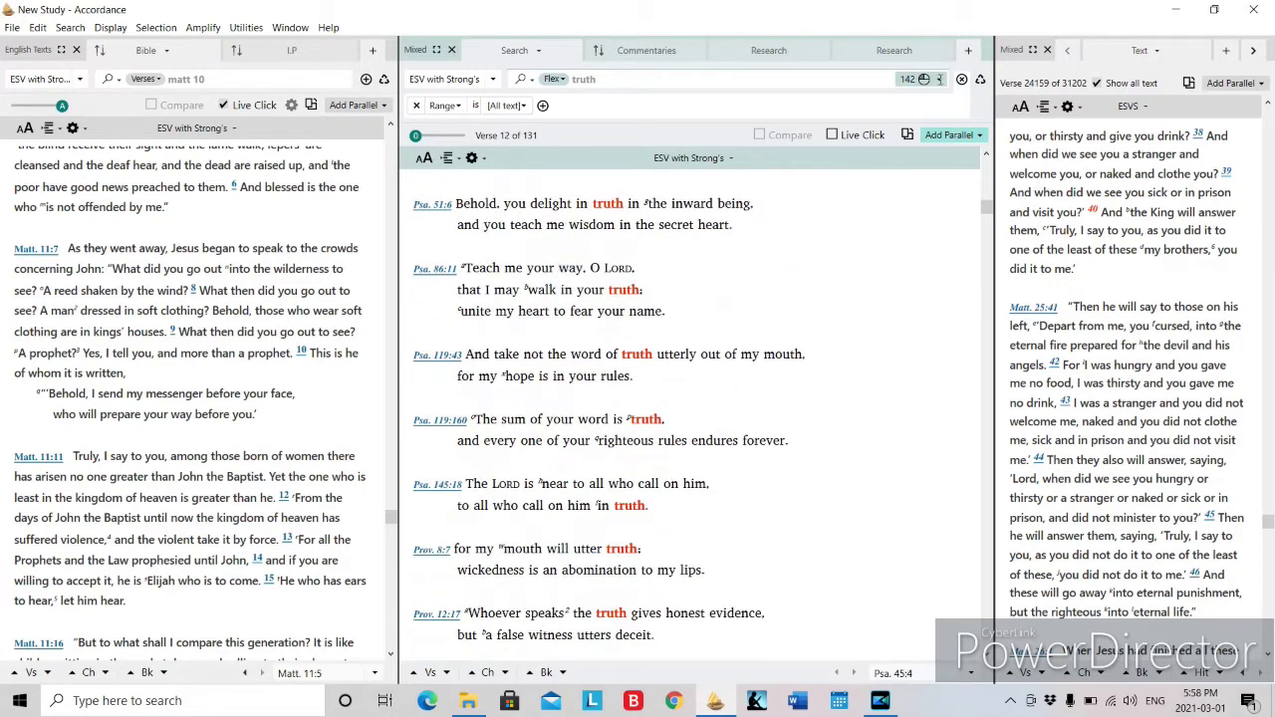
# View the "truth" hits as a pie chart, compare its Word and Key Number breakdowns, restore the pane's size, and close the chart
pyautogui.click(939, 79)
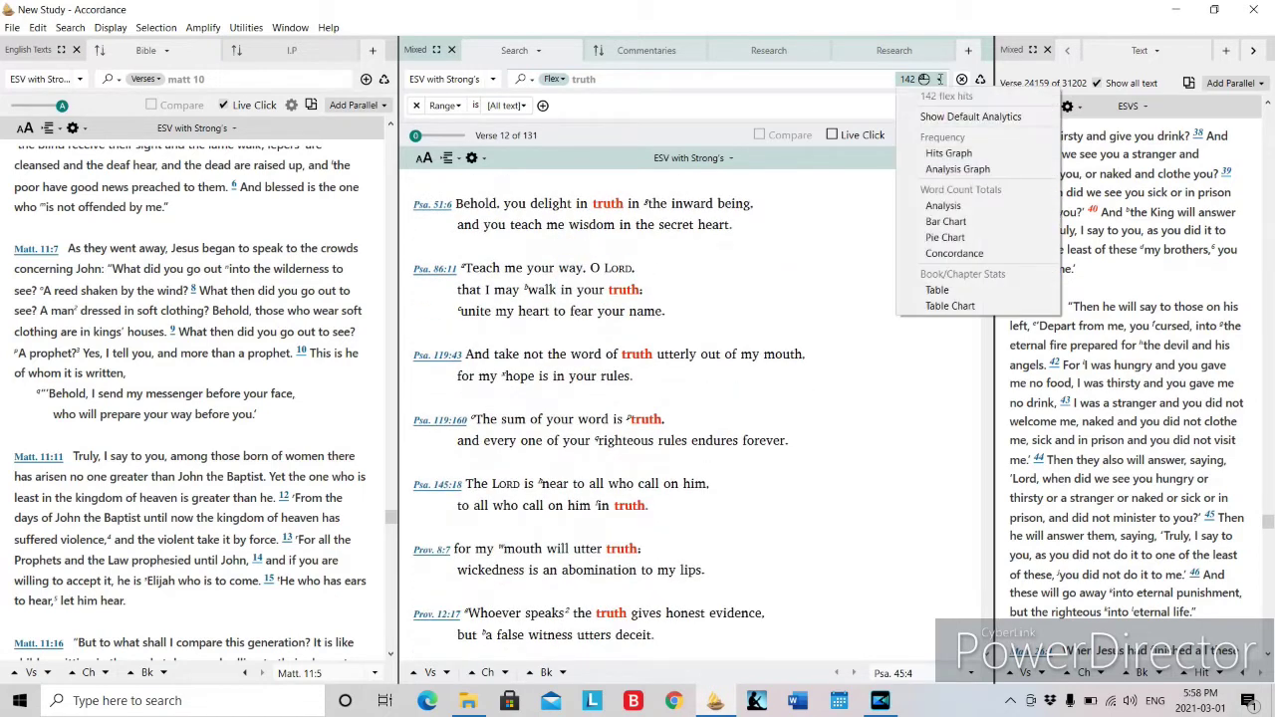
pyautogui.click(953, 237)
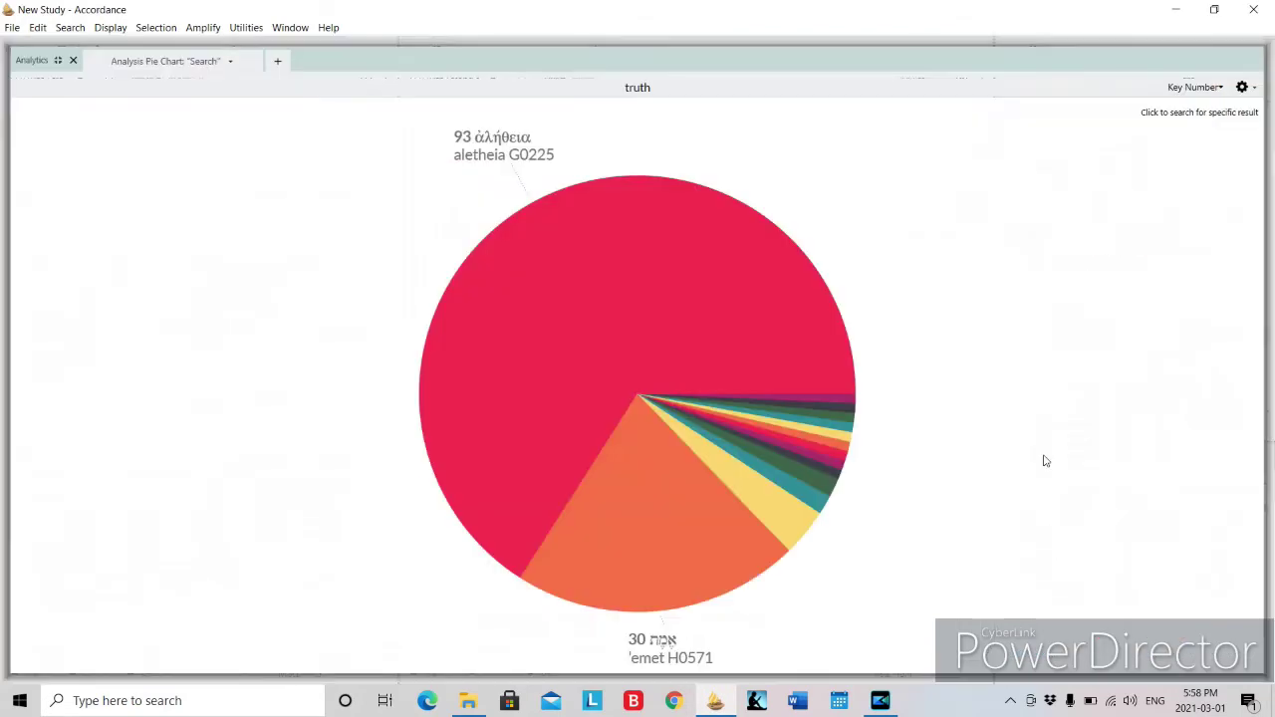
pyautogui.moveTo(741, 478)
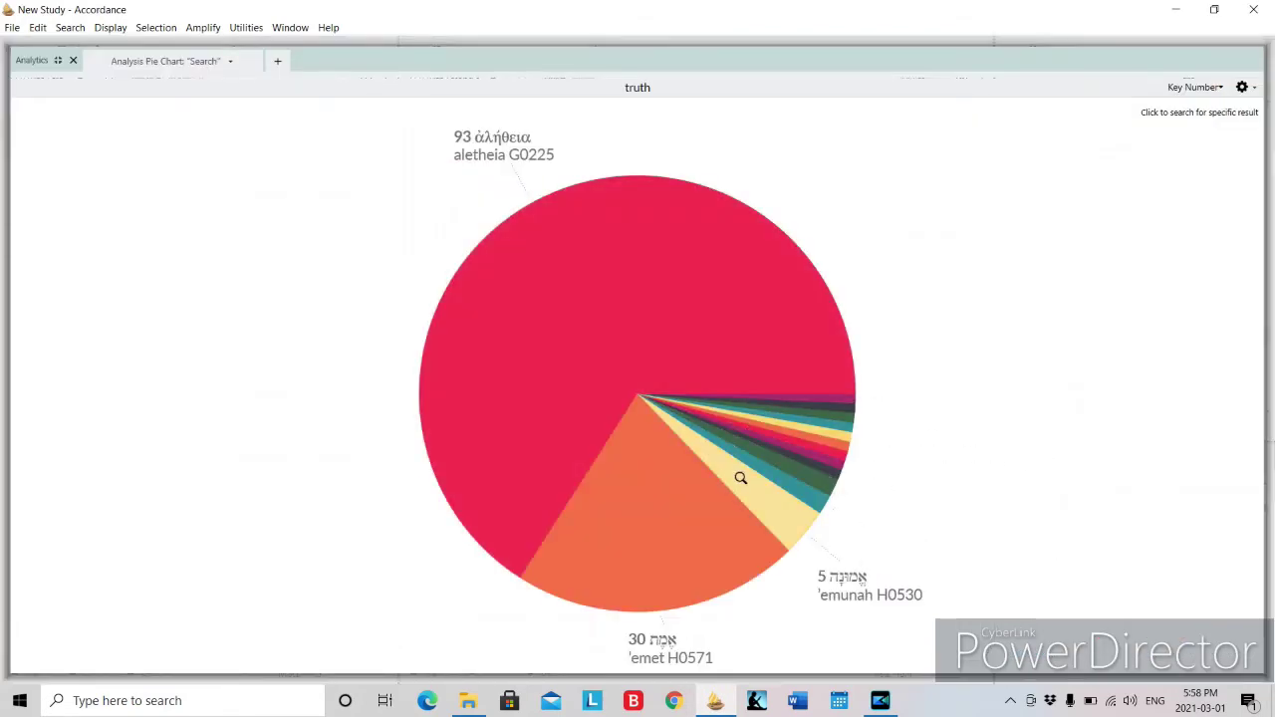
pyautogui.click(1215, 88)
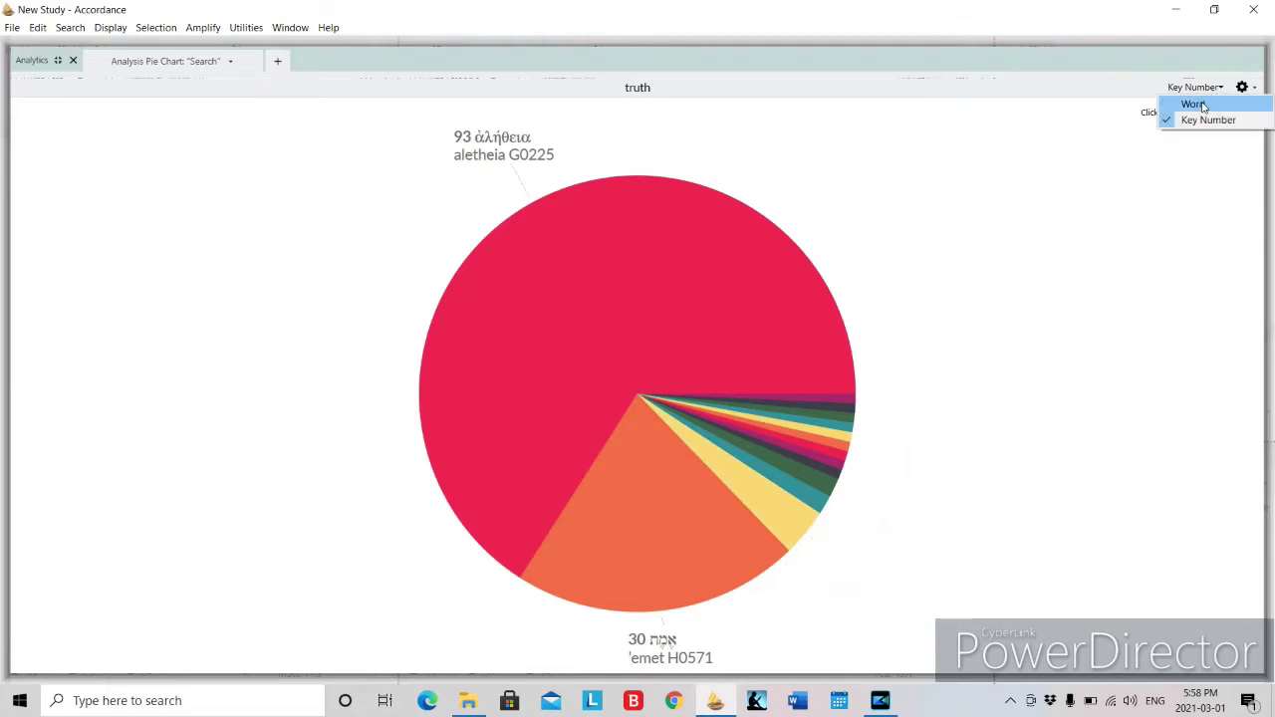
pyautogui.click(1202, 106)
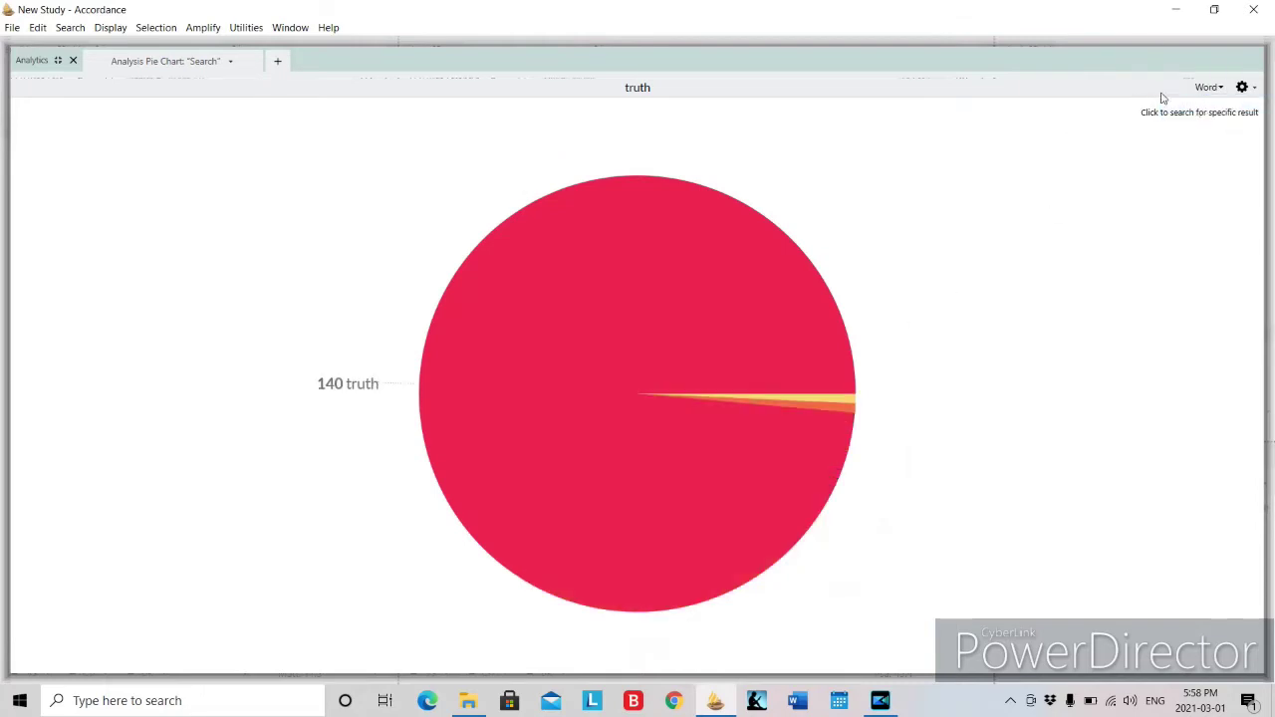
pyautogui.click(1211, 89)
pyautogui.click(1203, 118)
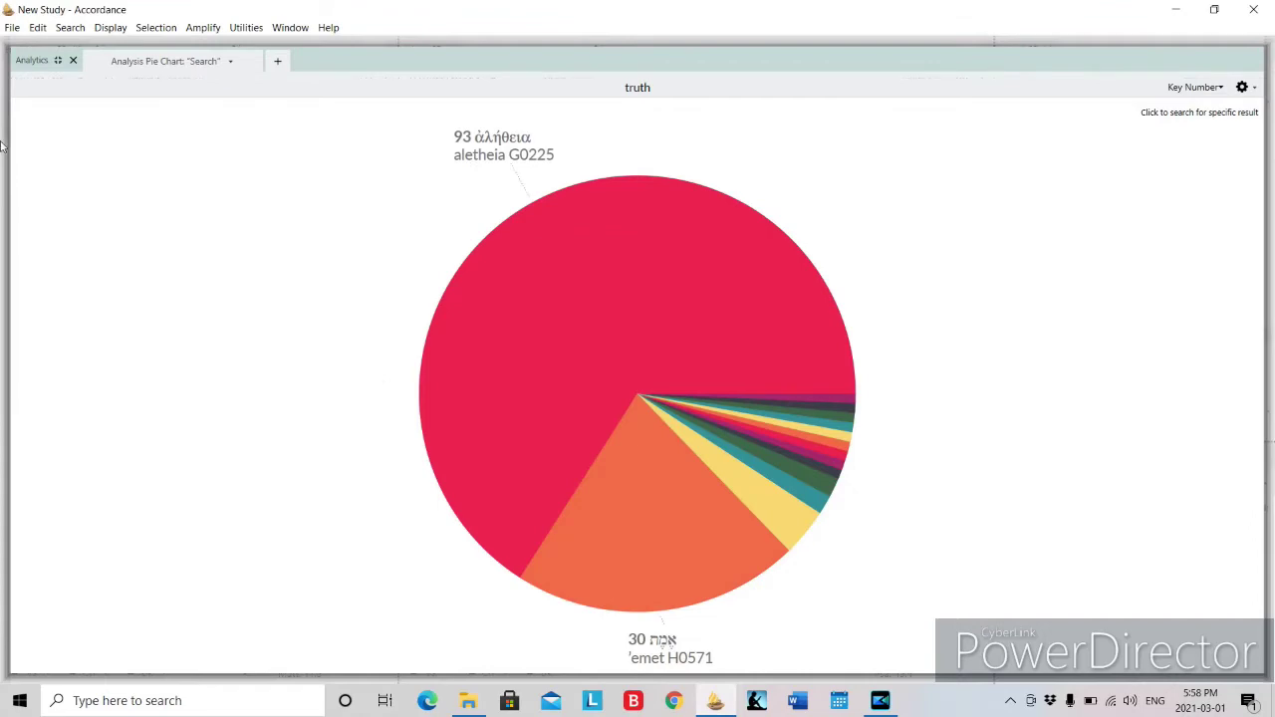
pyautogui.click(58, 61)
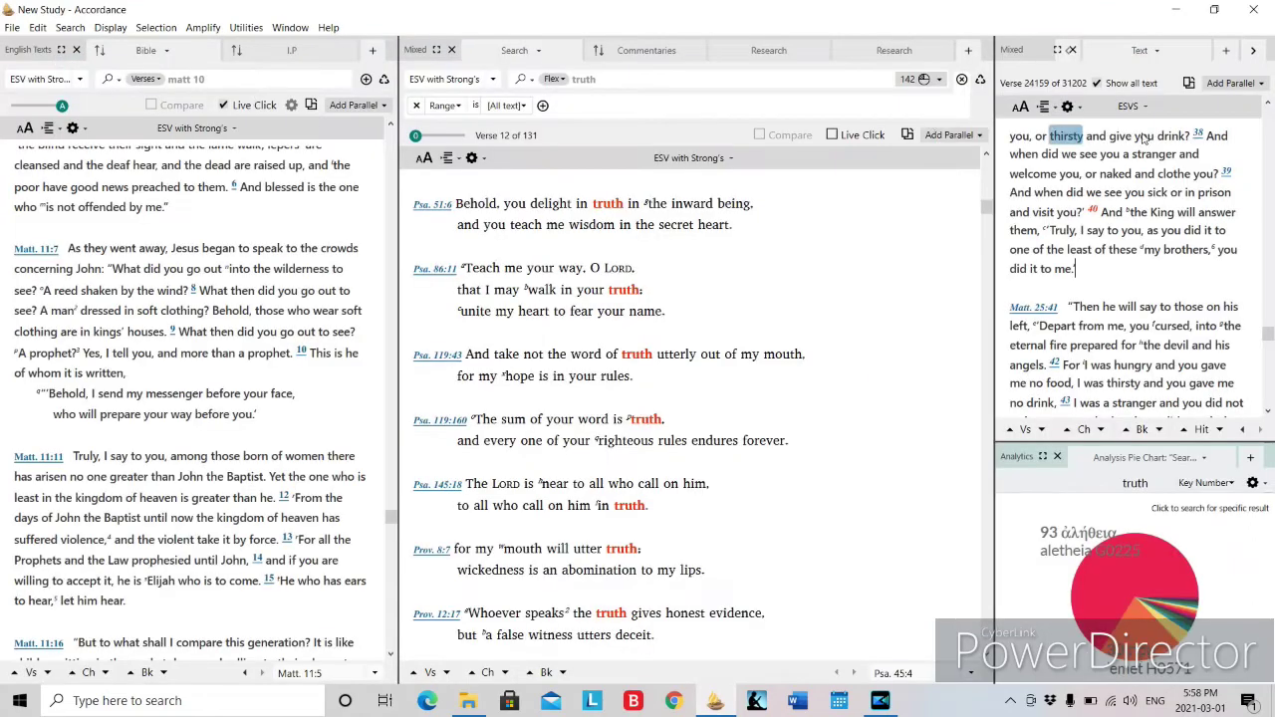
pyautogui.click(1224, 458)
# View the Table Chart of the "truth" hits by book and close it
pyautogui.click(937, 79)
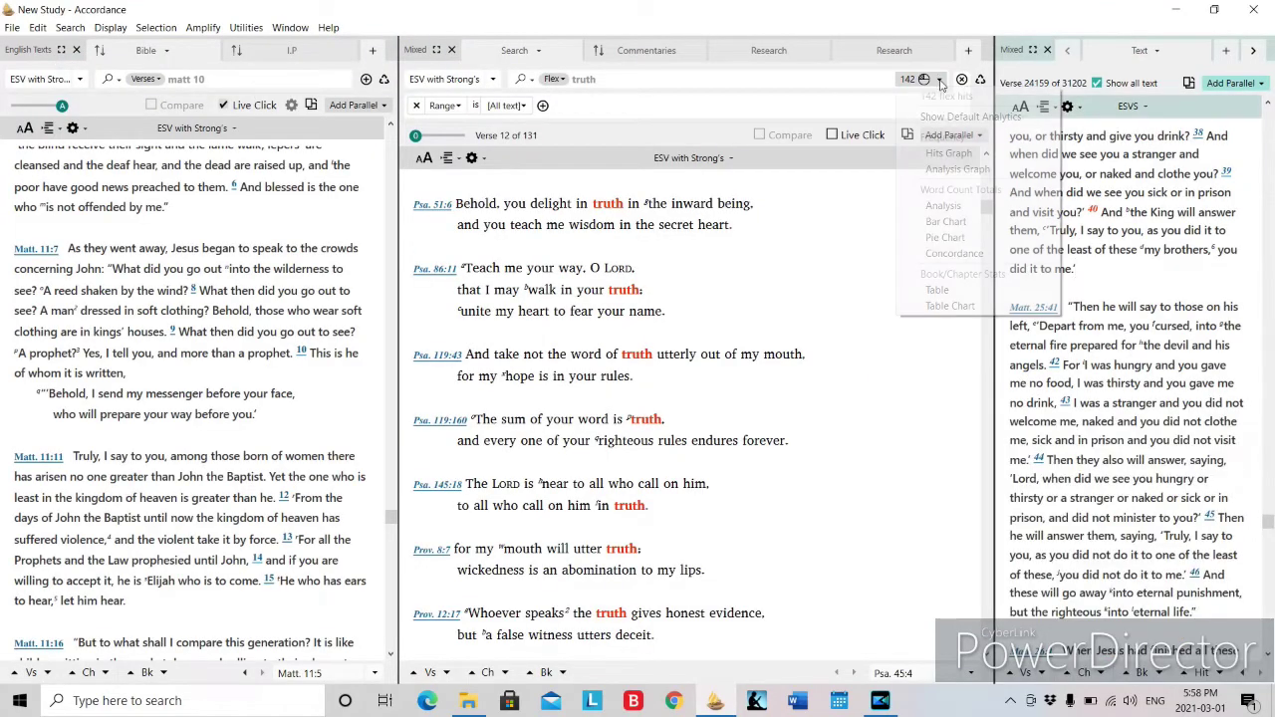
pyautogui.click(959, 307)
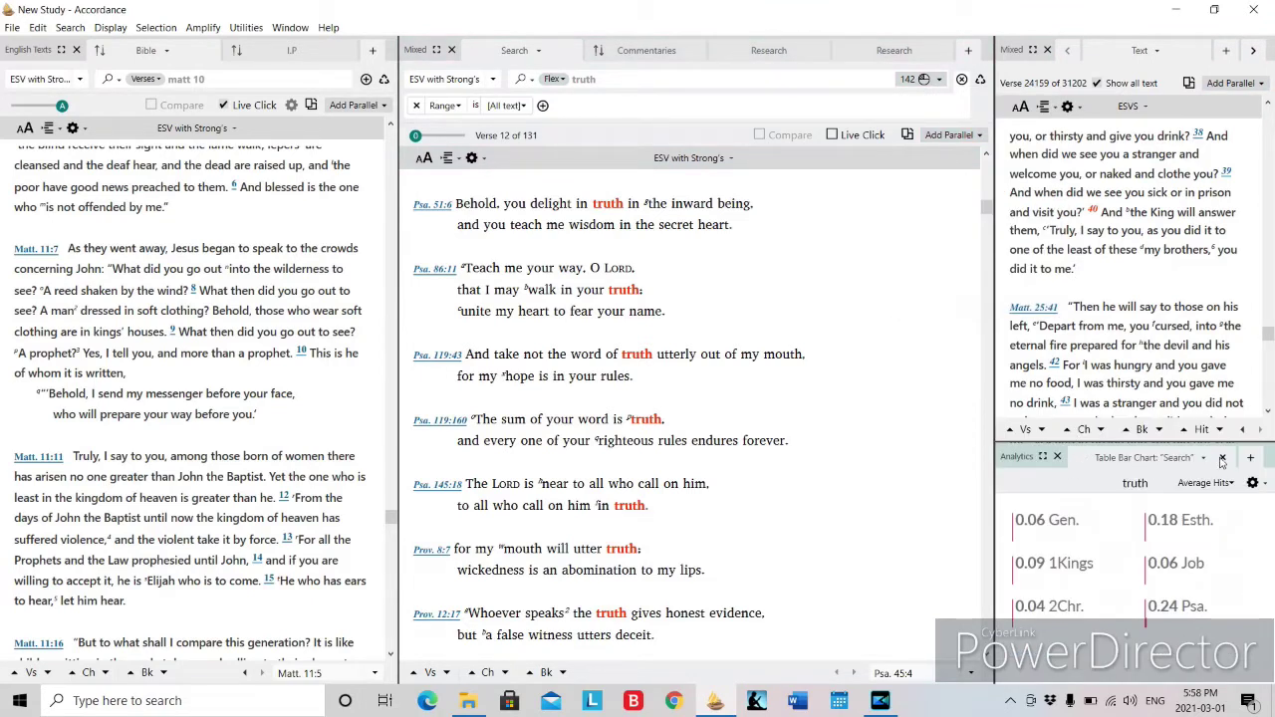
pyautogui.click(1222, 458)
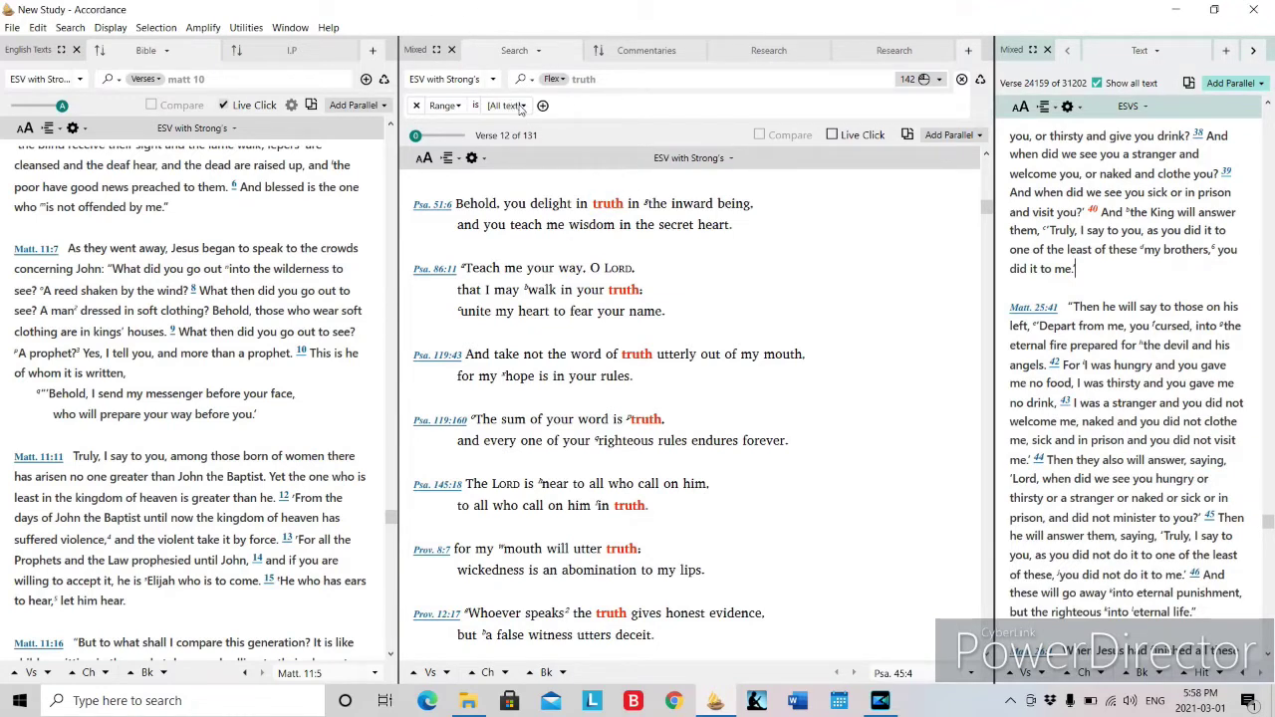
# Look over the available range choices for the "truth" search, keeping All text
pyautogui.click(519, 107)
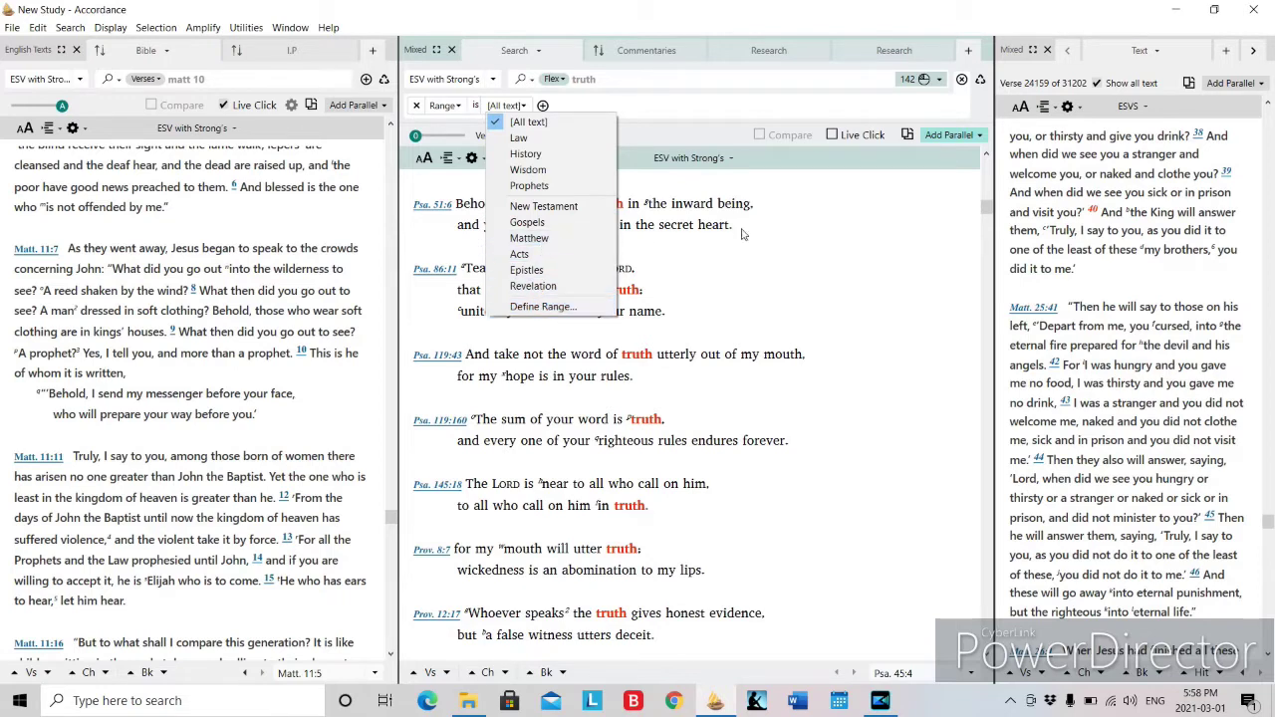
pyautogui.click(792, 244)
pyautogui.click(501, 105)
pyautogui.click(912, 316)
# Remove the range condition from the "truth" search, add it back, and check its choices including Define Range
pyautogui.click(963, 80)
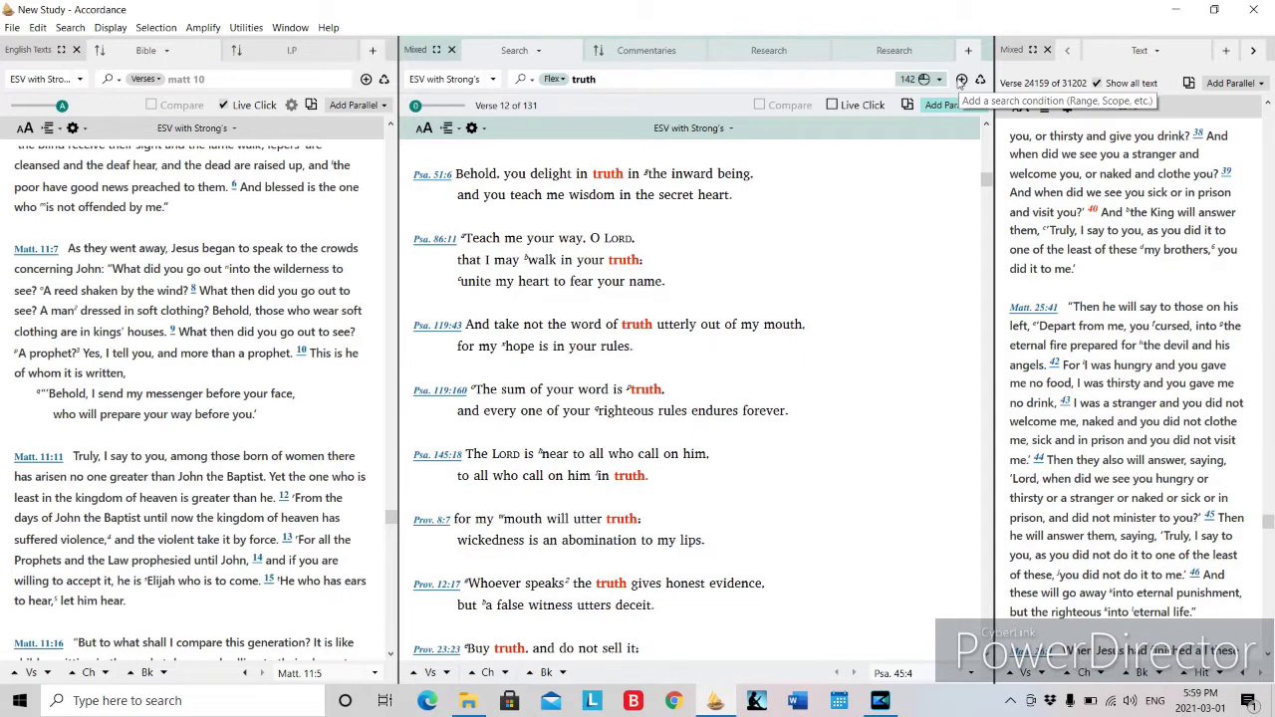
pyautogui.click(962, 80)
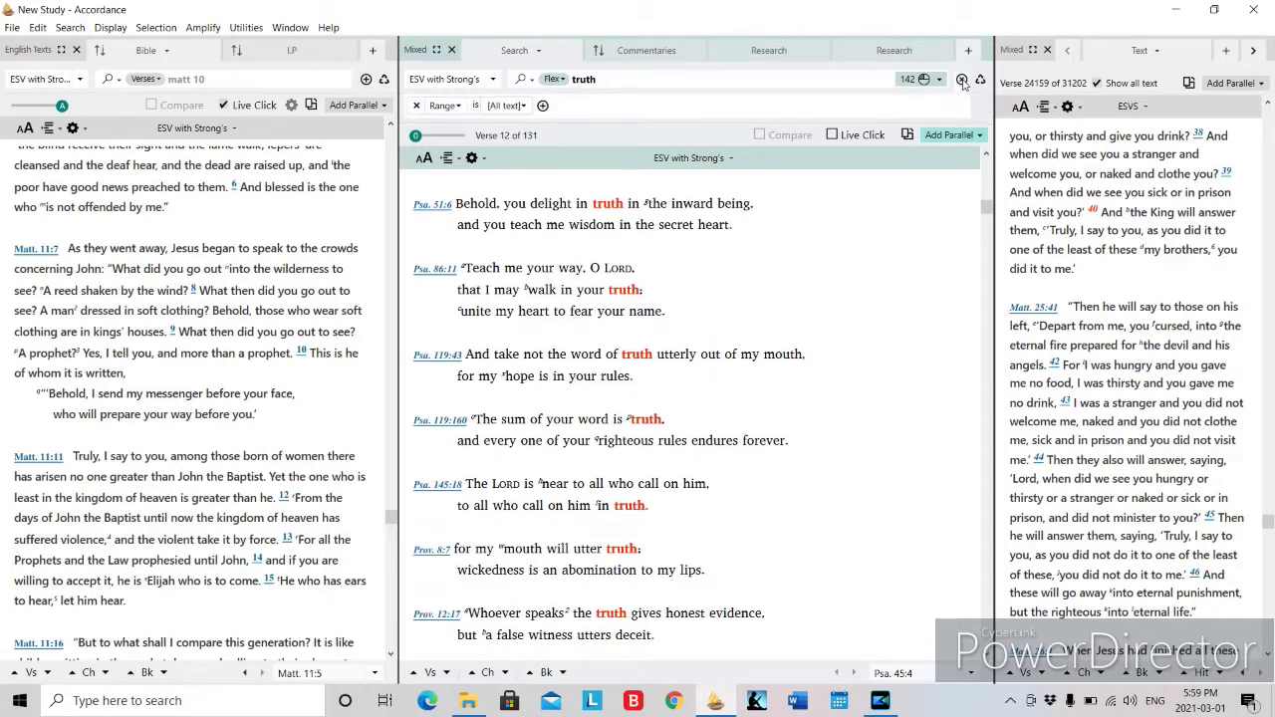
pyautogui.click(508, 107)
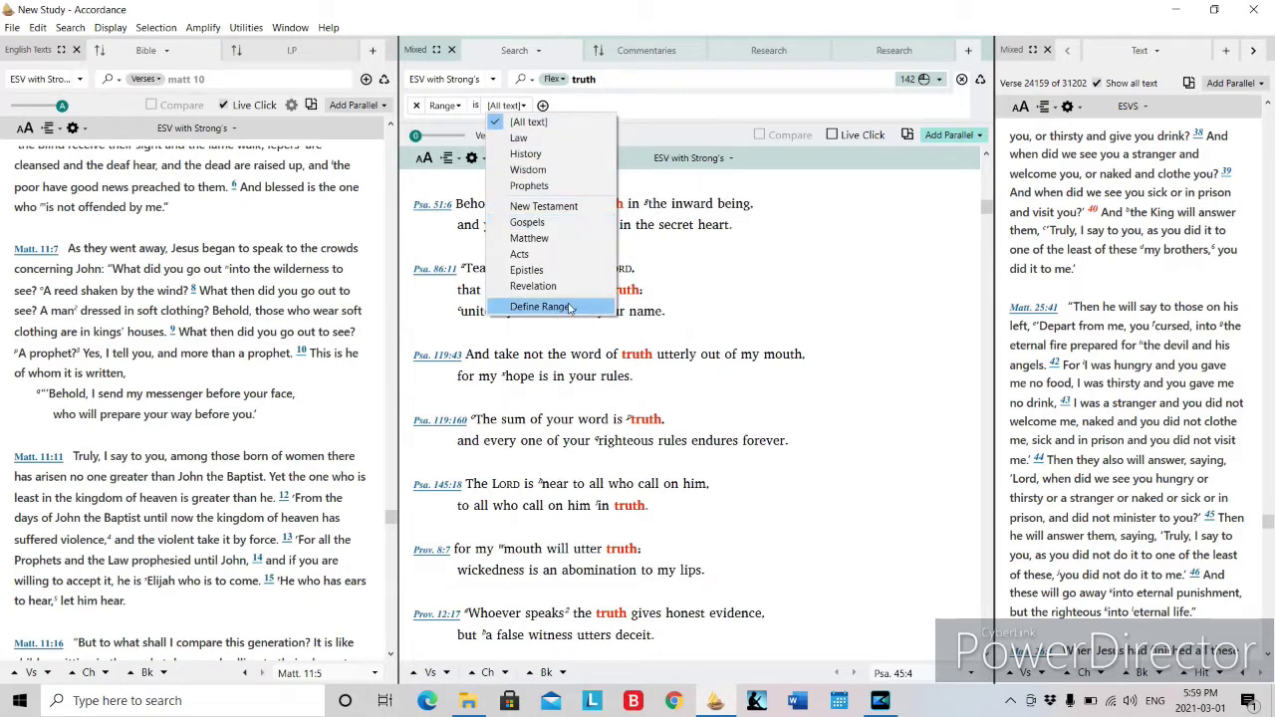
pyautogui.click(737, 272)
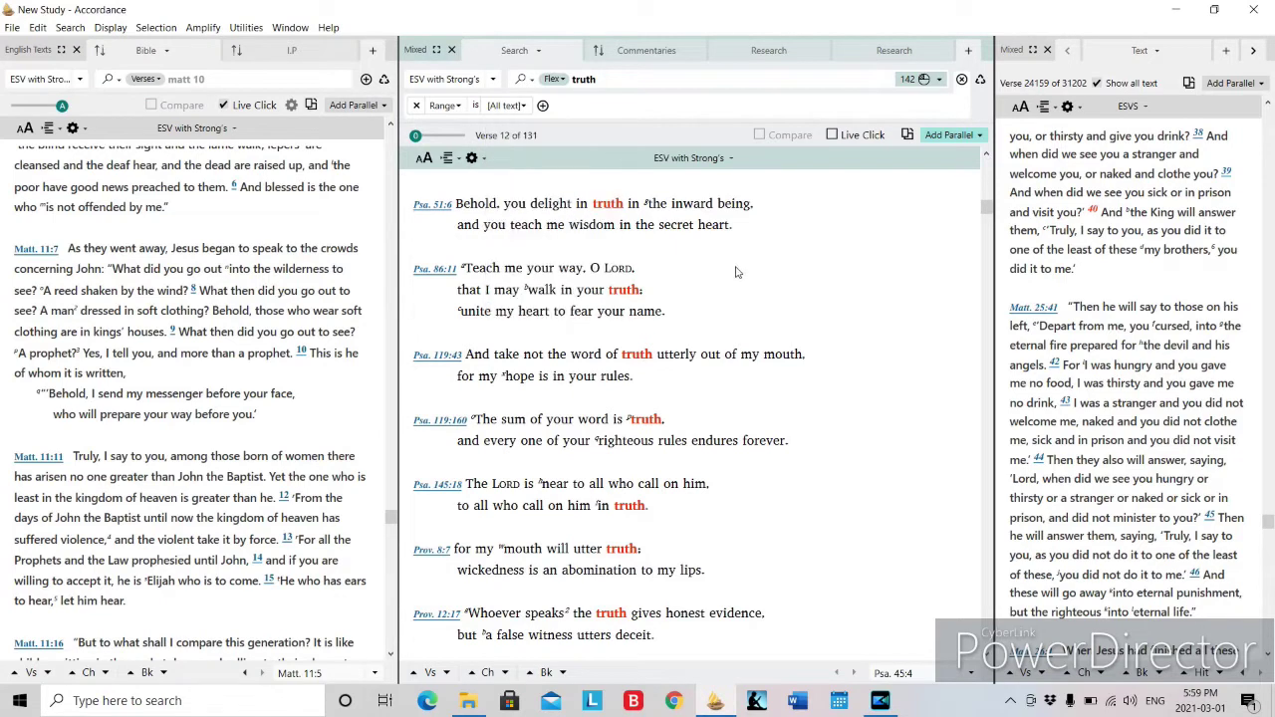
# Check the info pane resources for Matthew 11:5, including study Bibles and parallel passages, and return to the Bible text
pyautogui.click(286, 51)
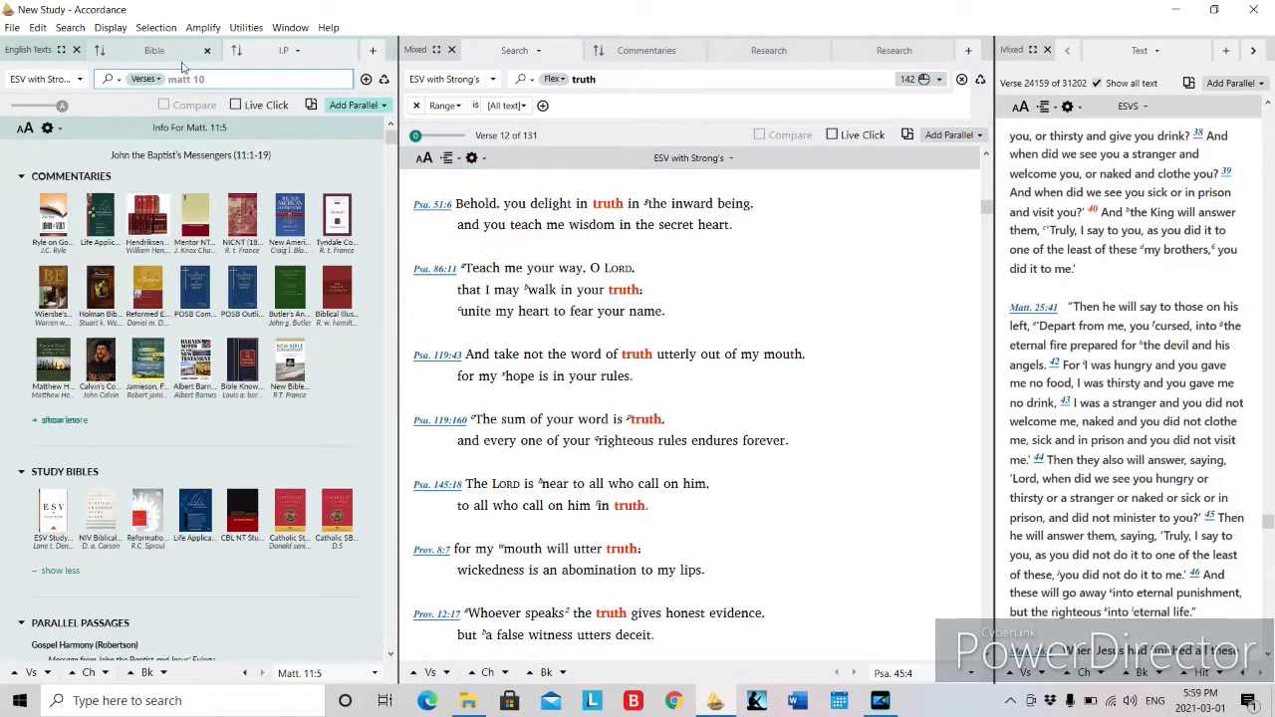
pyautogui.scroll(-10, 190, 265)
pyautogui.scroll(10, 189, 267)
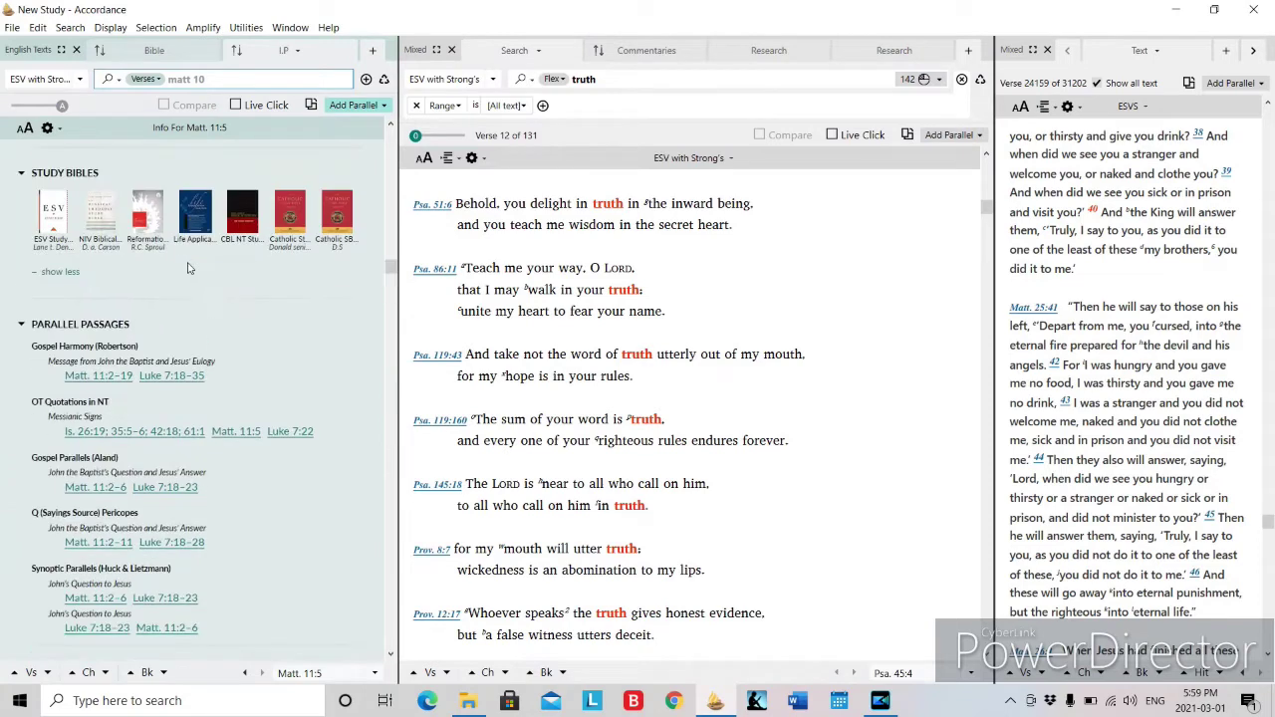
pyautogui.click(151, 51)
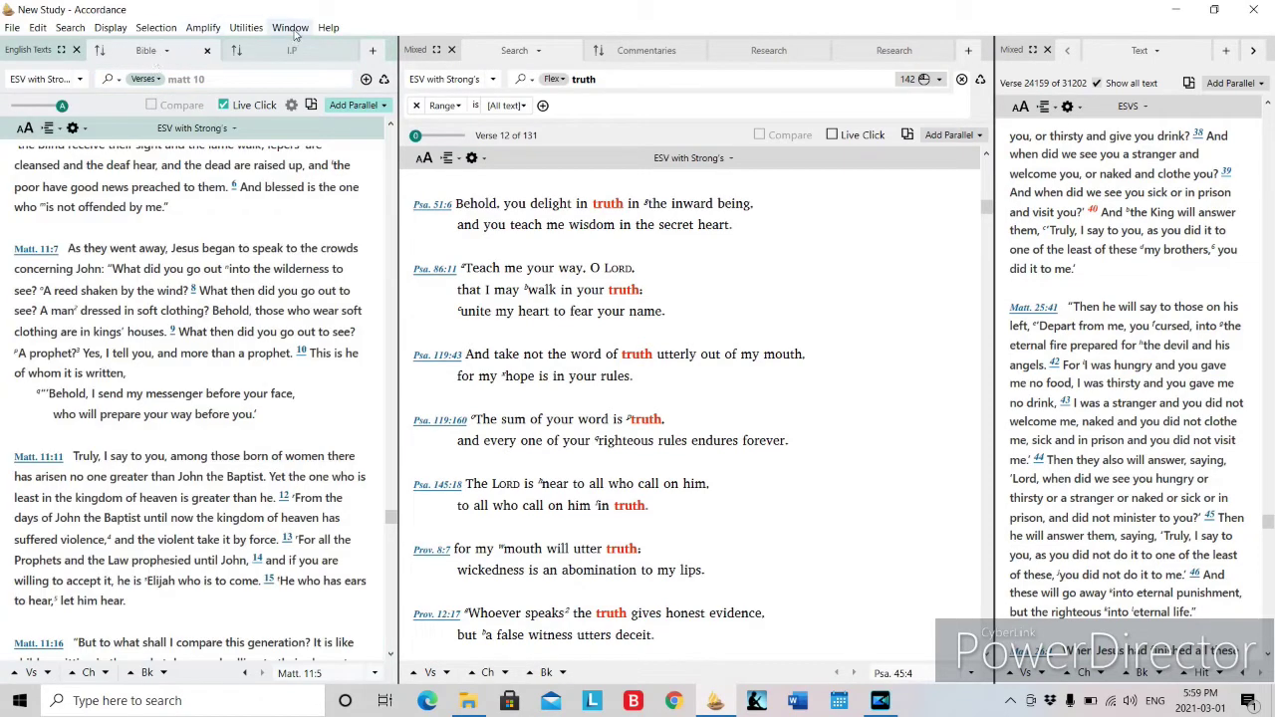
# Open the program preferences and look over the Text Display and Tool Display settings
pyautogui.click(39, 28)
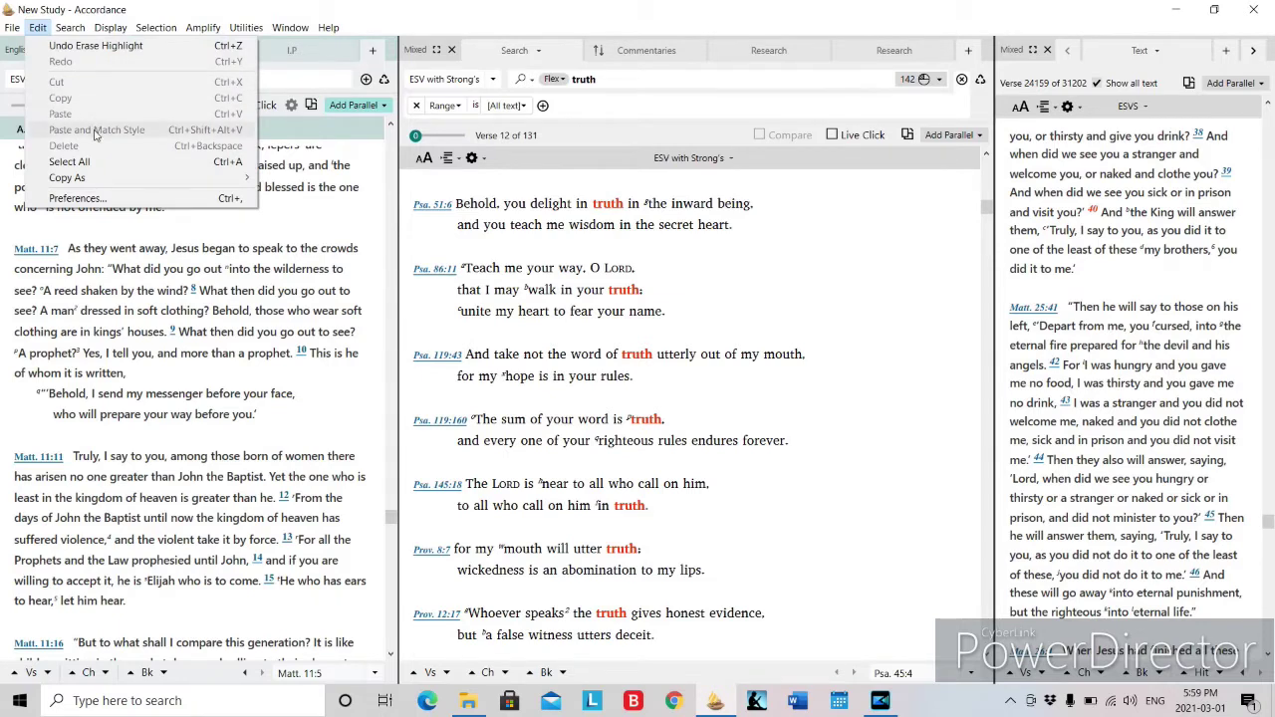
pyautogui.click(87, 201)
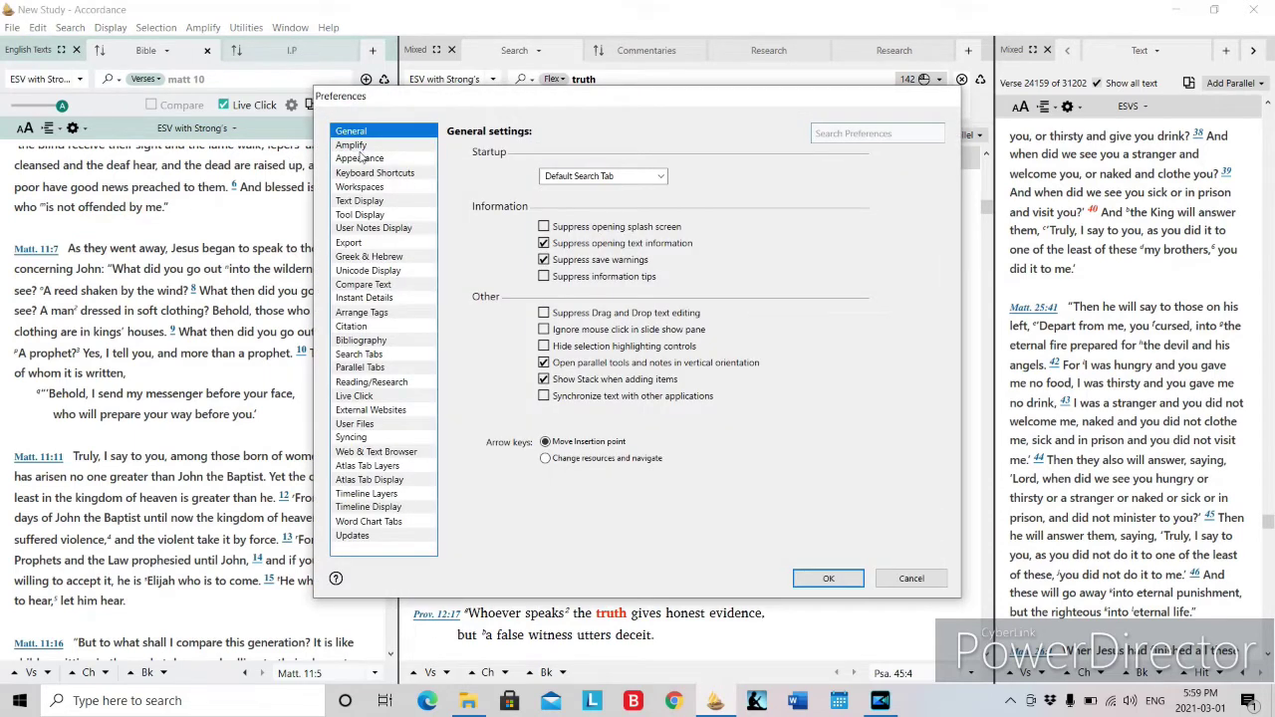
pyautogui.click(363, 158)
pyautogui.click(361, 200)
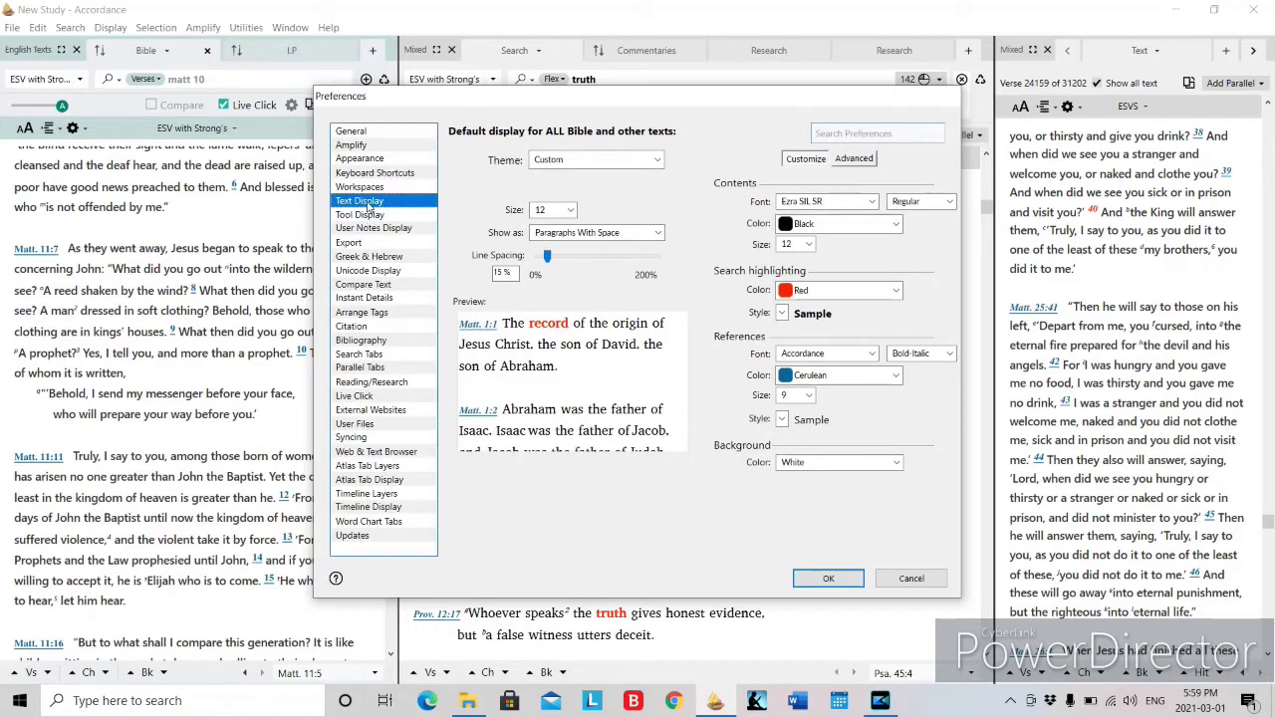
pyautogui.click(360, 216)
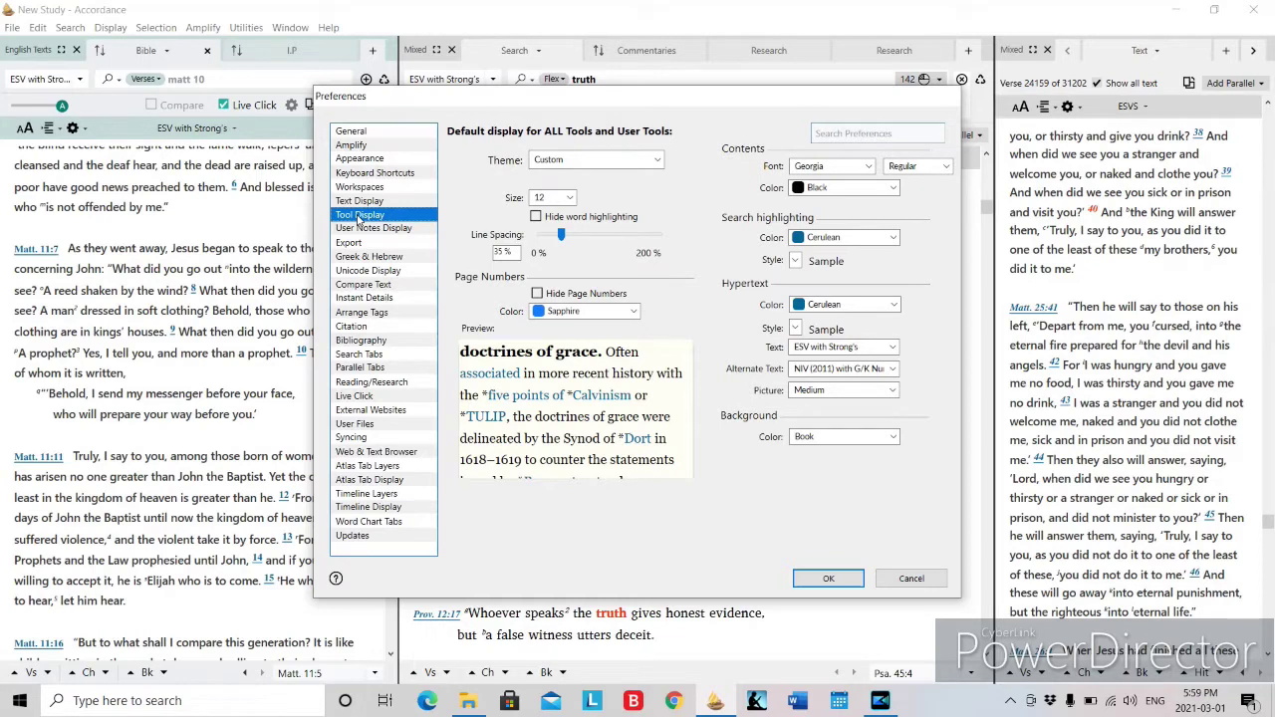
# Look over the font, text color and background color choices for Tool Display without changing them
pyautogui.click(870, 168)
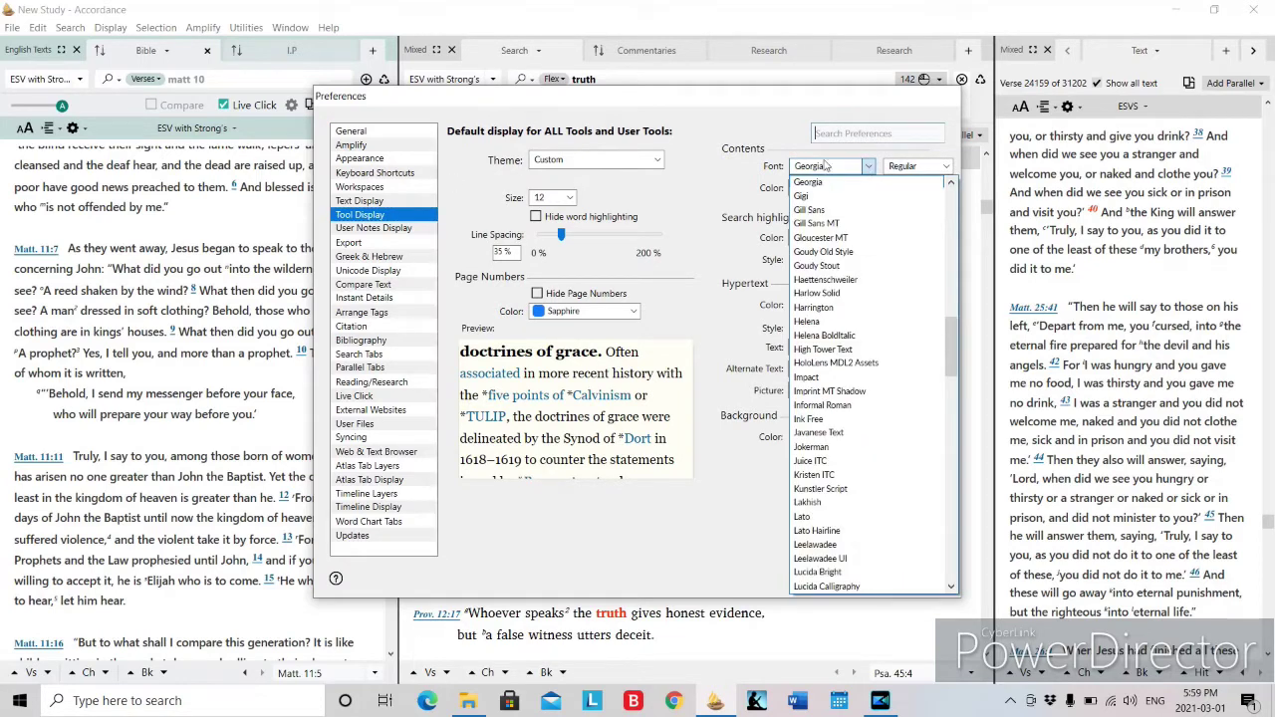
pyautogui.click(745, 125)
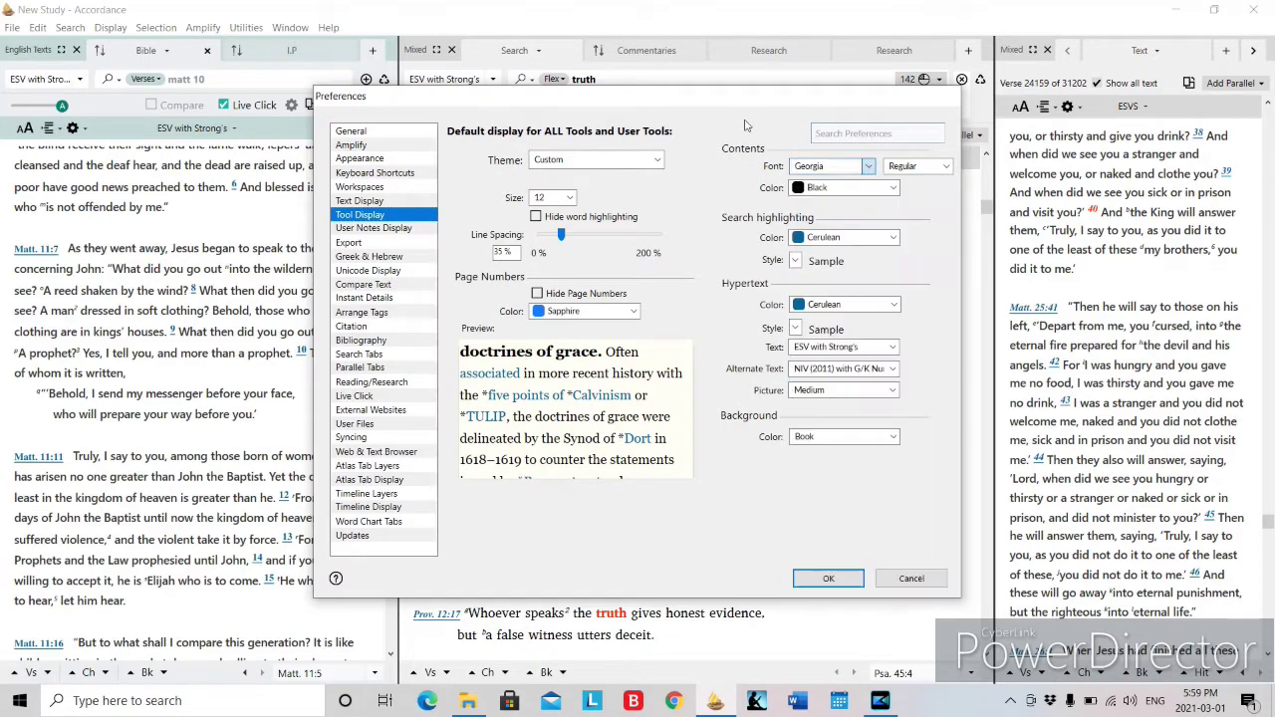
pyautogui.click(893, 190)
pyautogui.click(906, 191)
pyautogui.click(854, 444)
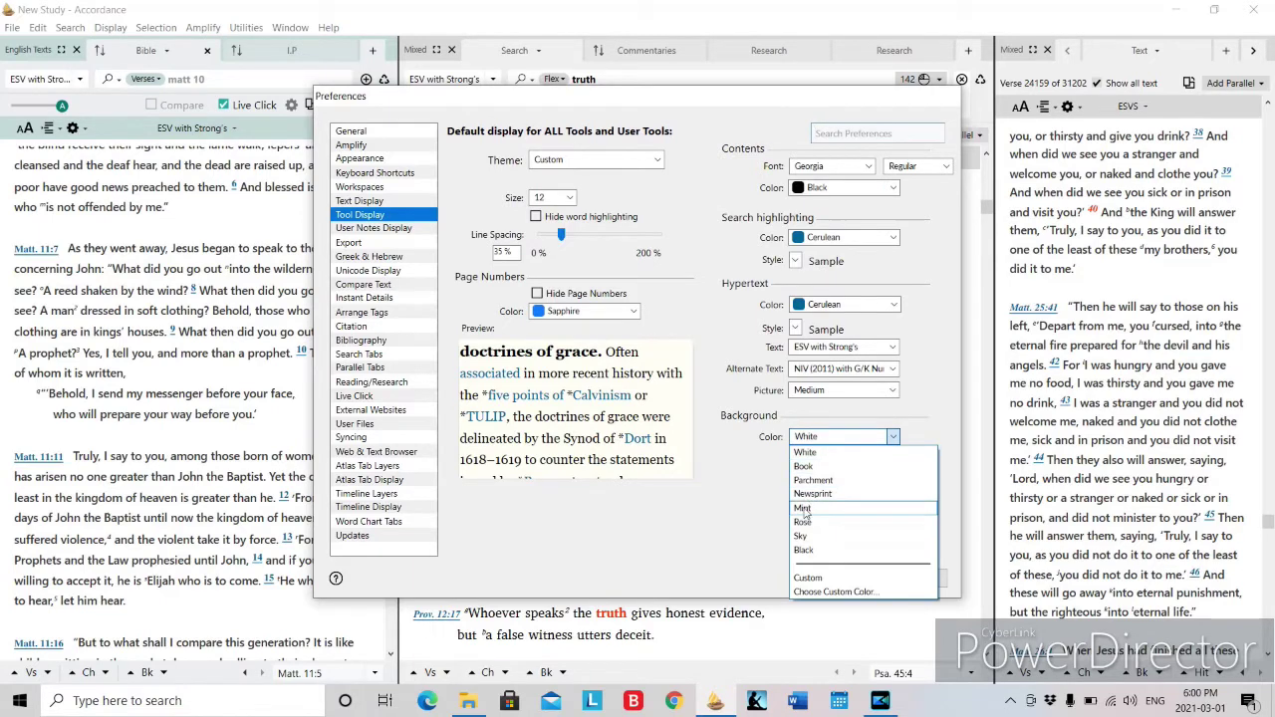
pyautogui.click(710, 326)
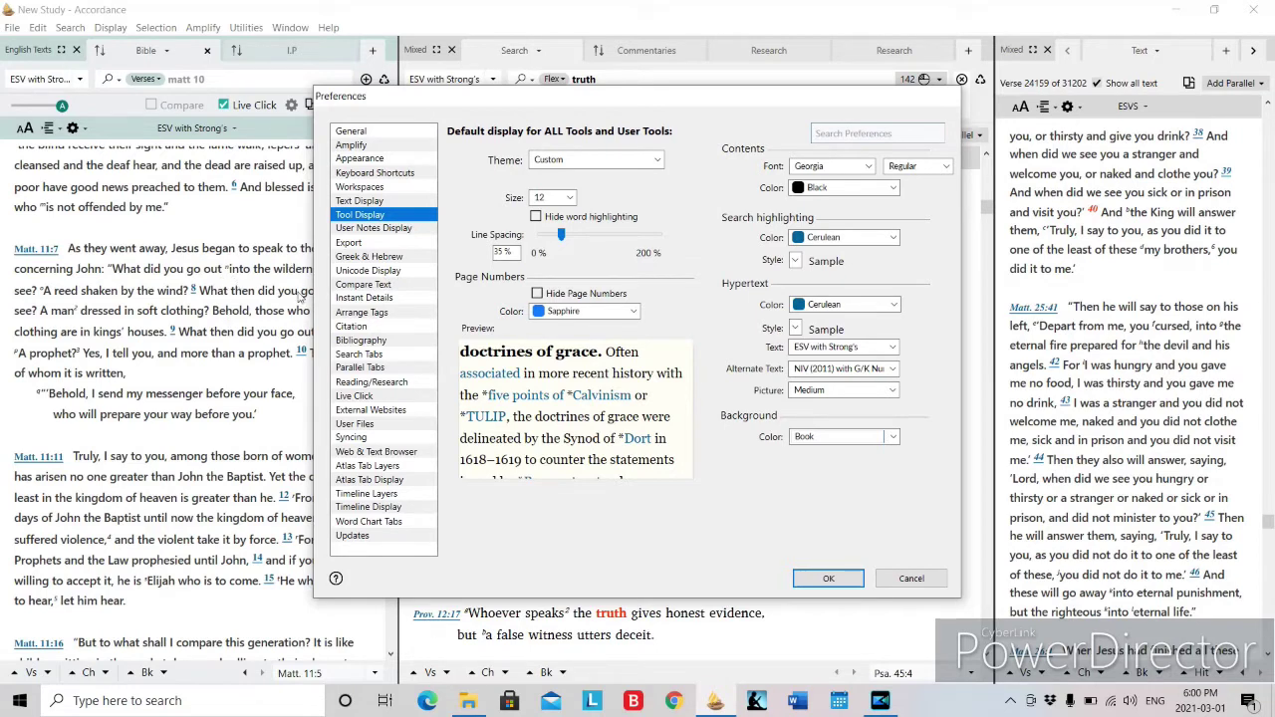
# Look through the Instant Details, Citation, Search Tabs, External Websites and User Files preferences, and cancel out of the preferences
pyautogui.click(364, 299)
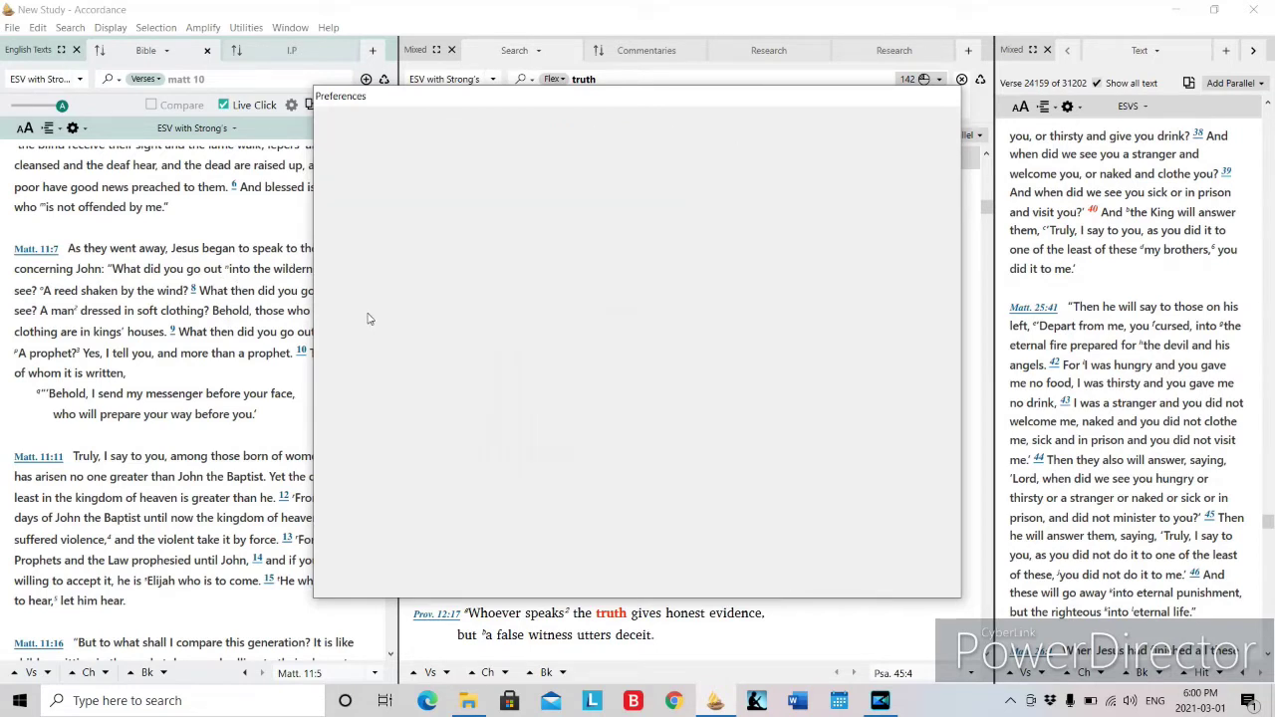
pyautogui.click(367, 327)
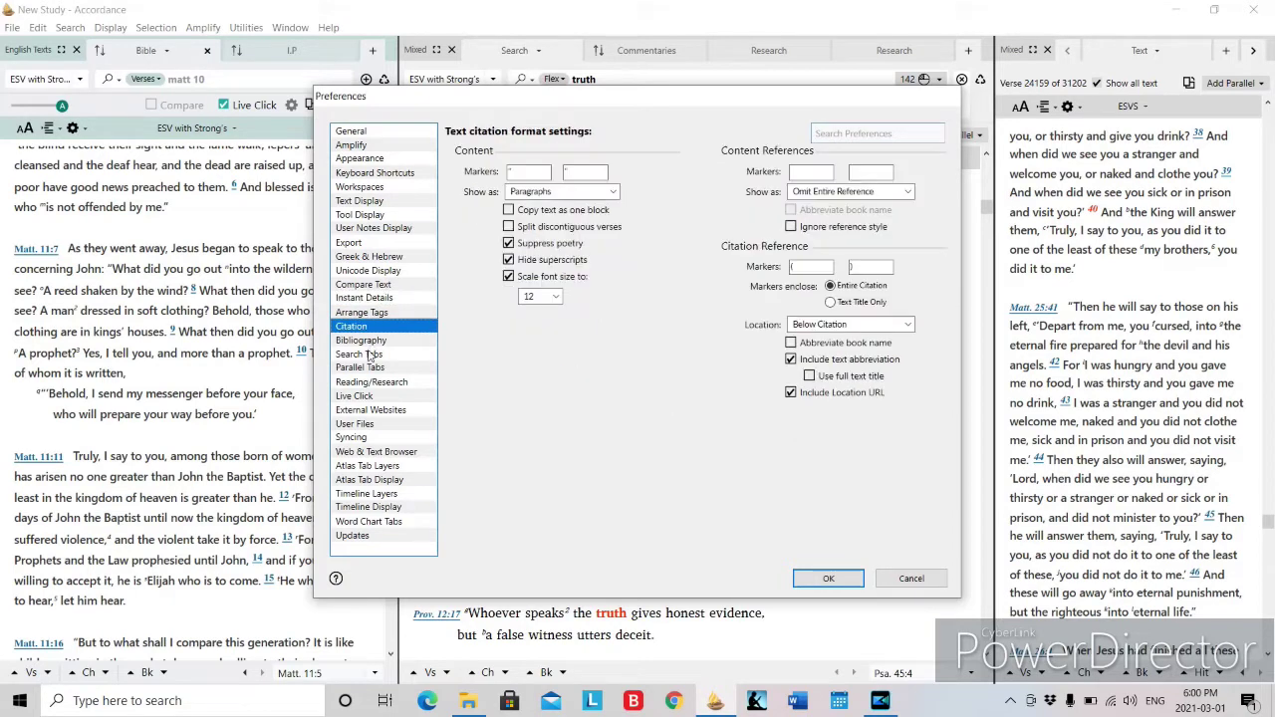
pyautogui.click(370, 355)
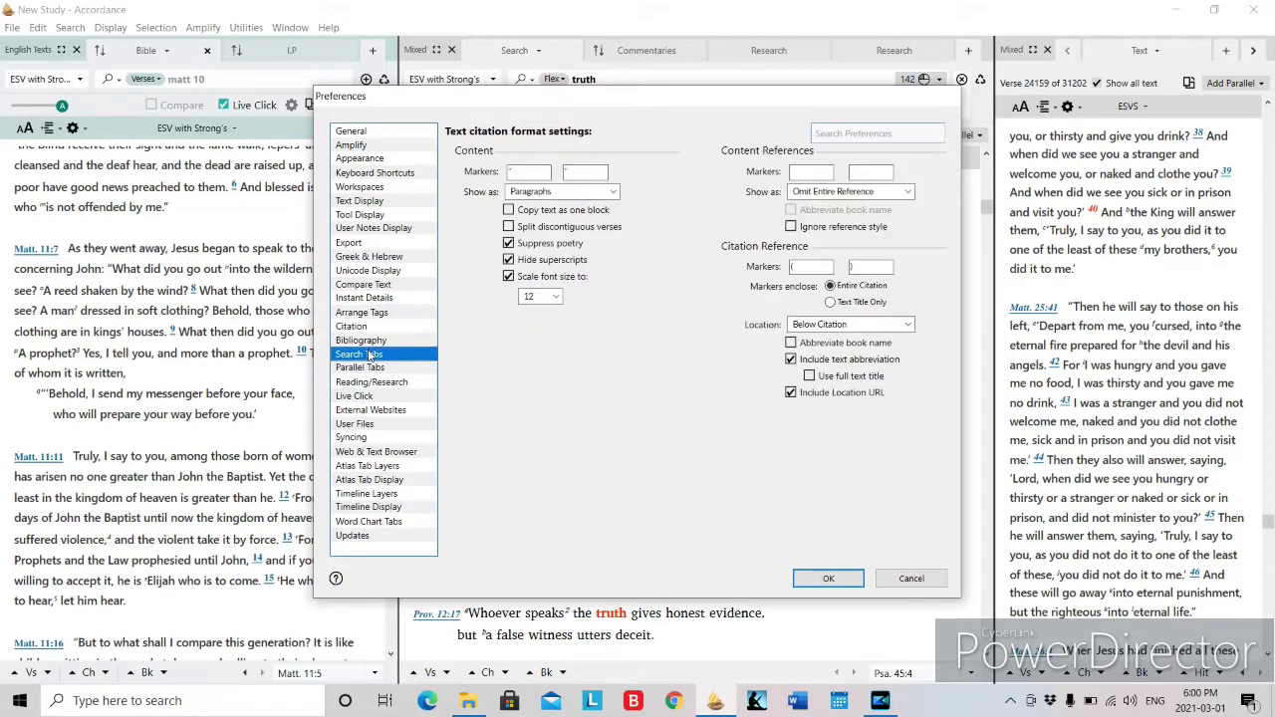
pyautogui.click(366, 411)
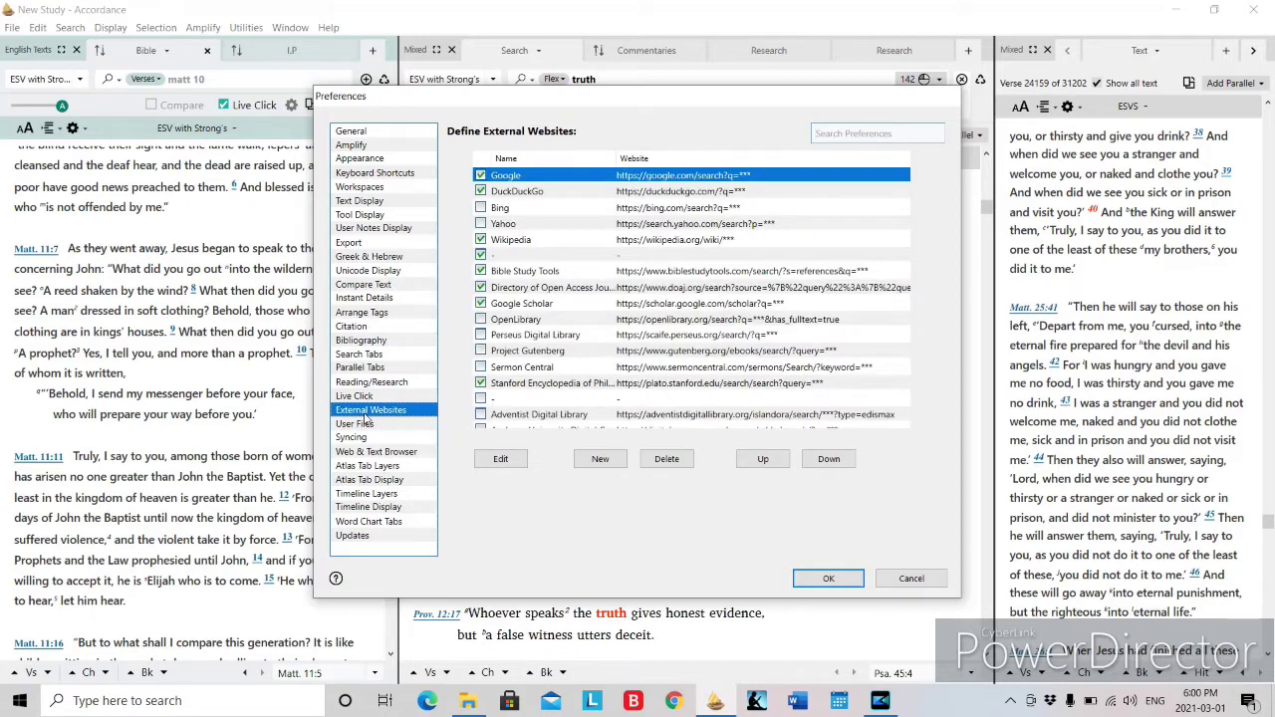
pyautogui.click(358, 426)
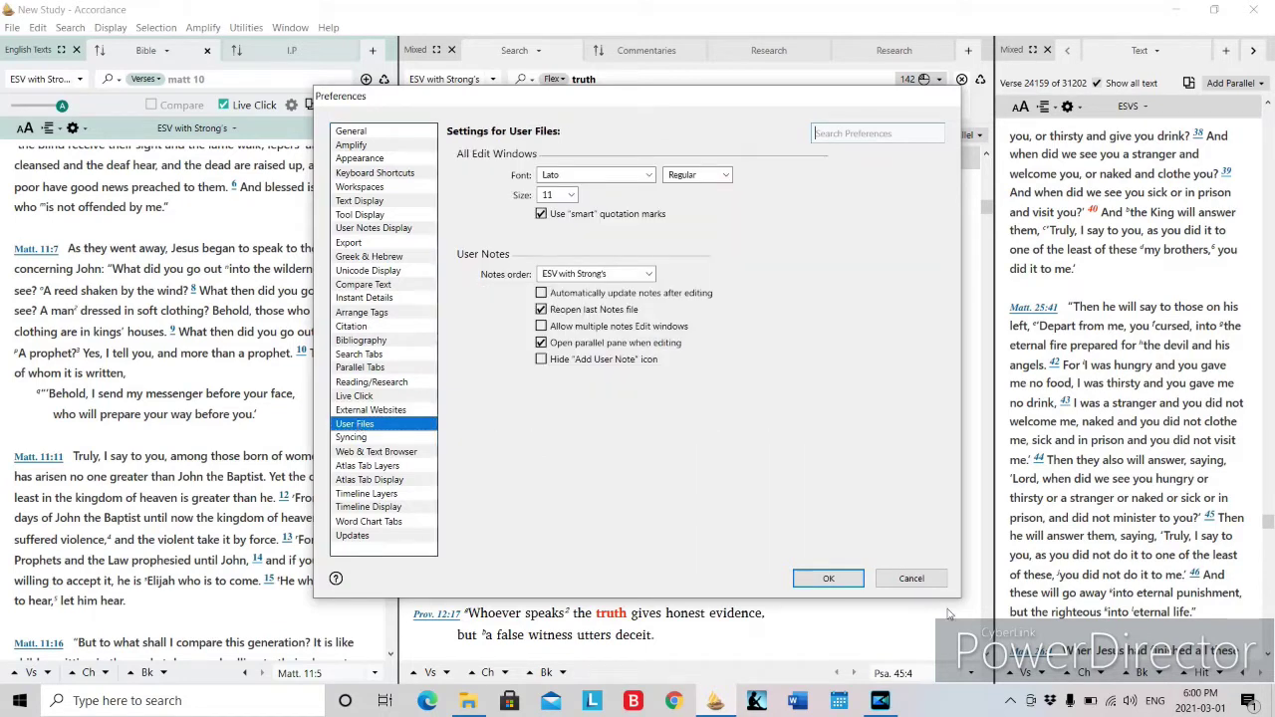
pyautogui.click(913, 579)
# Look up Matthew 11:11 in all texts from its verse reference and move the Verse Lookup tab beside the Search tab
pyautogui.doubleClick(38, 265)
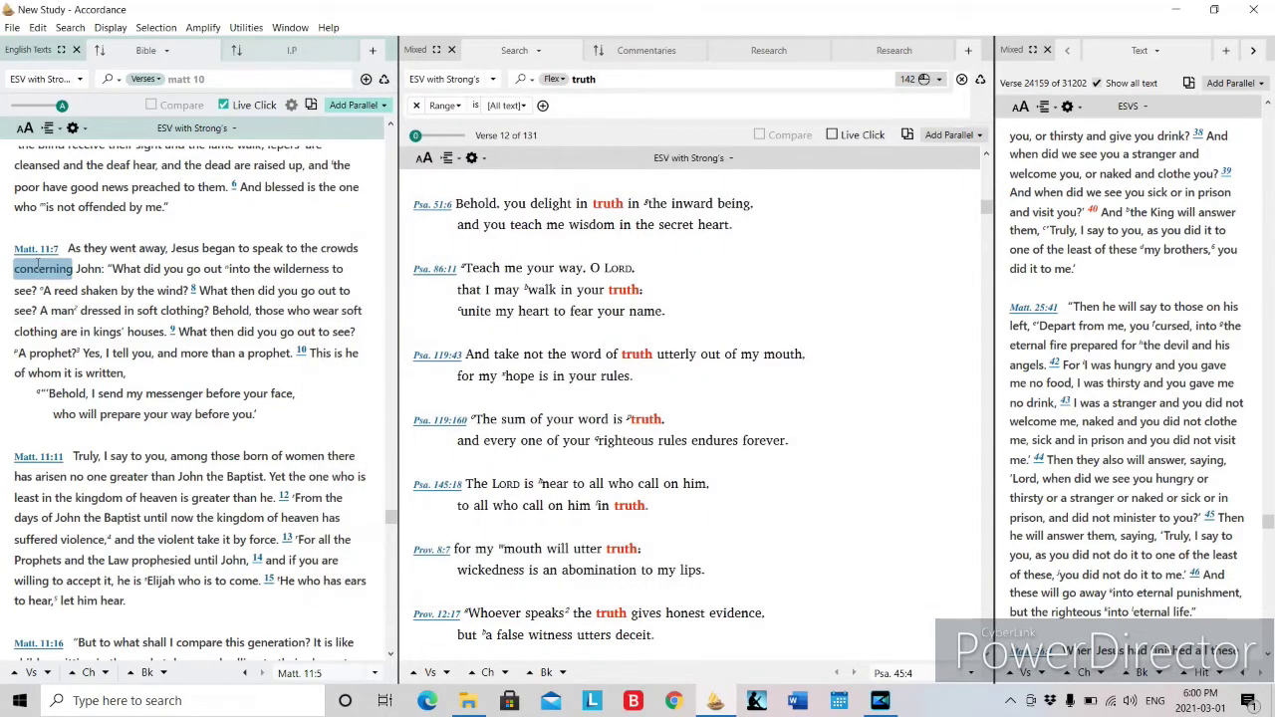
pyautogui.click(37, 251)
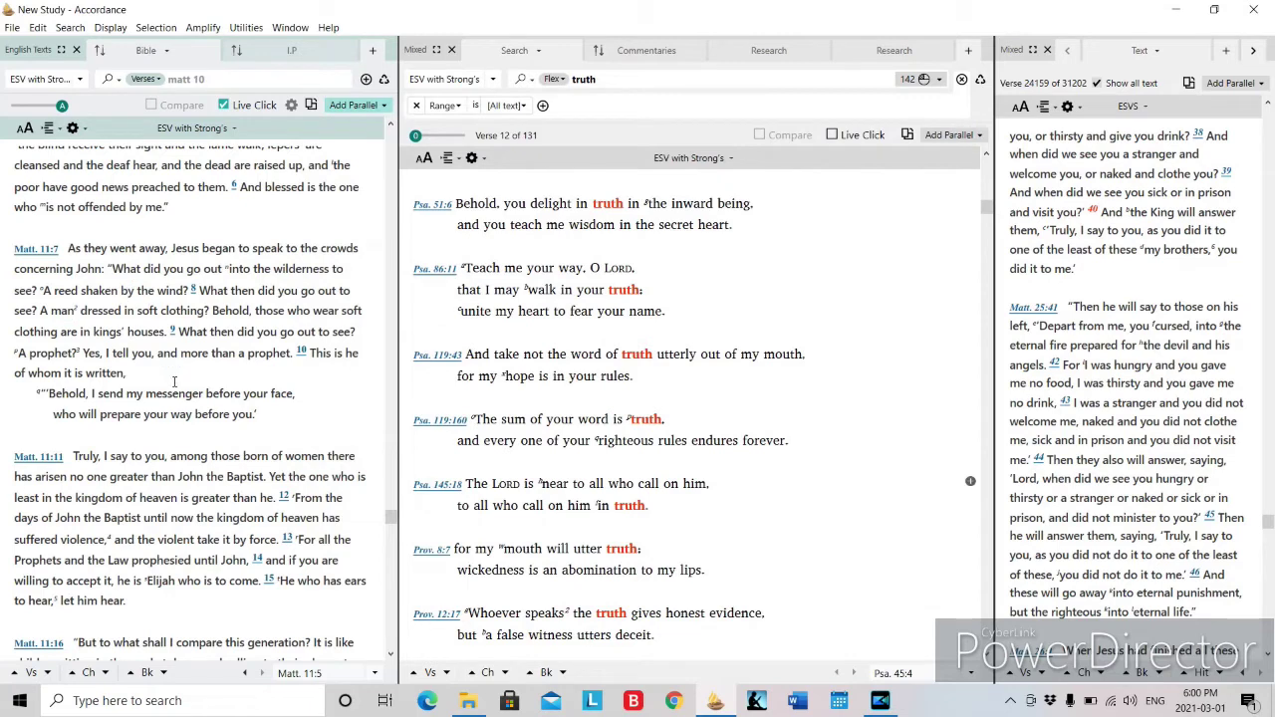
pyautogui.doubleClick(192, 331)
pyautogui.doubleClick(45, 275)
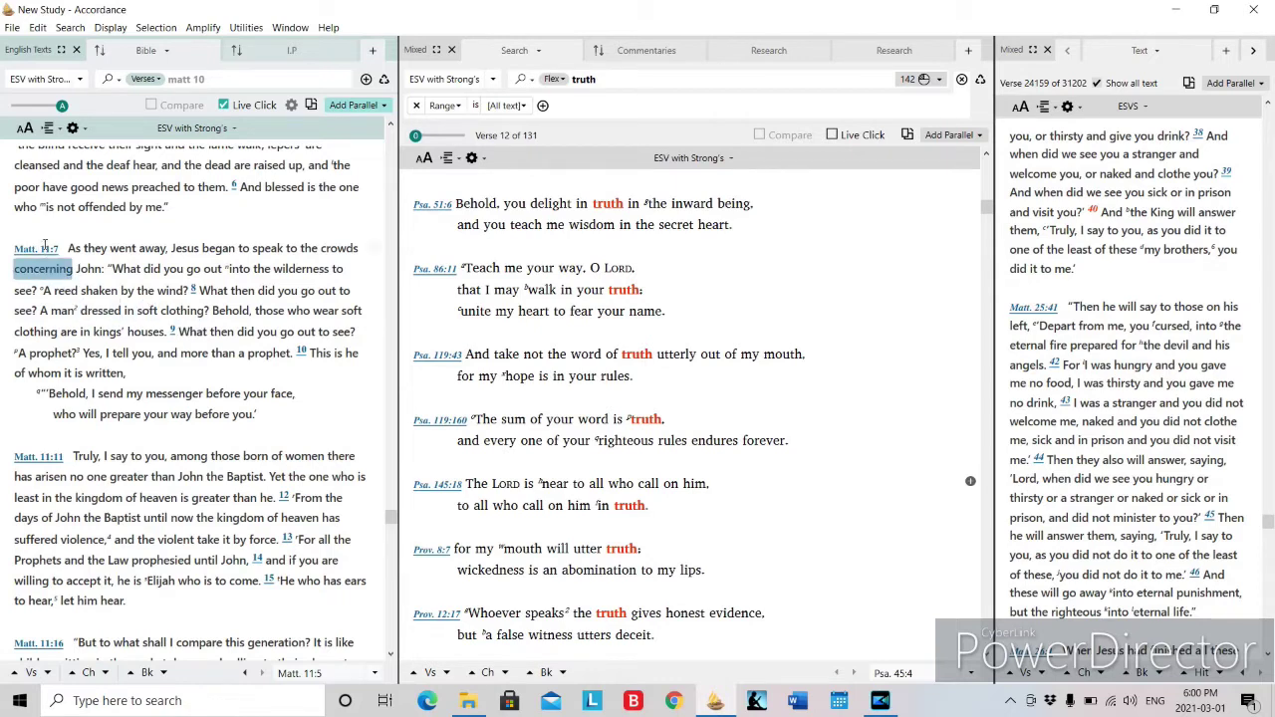
pyautogui.scroll(-3, 44, 275)
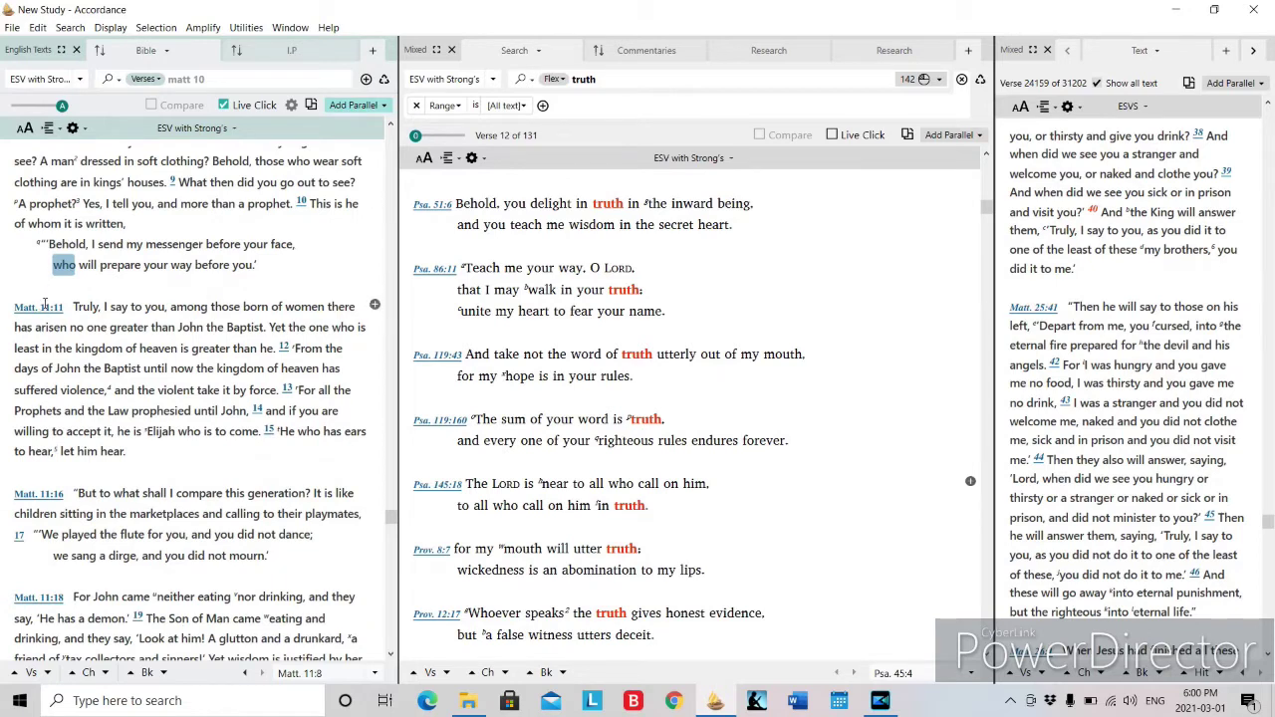
pyautogui.click(45, 307)
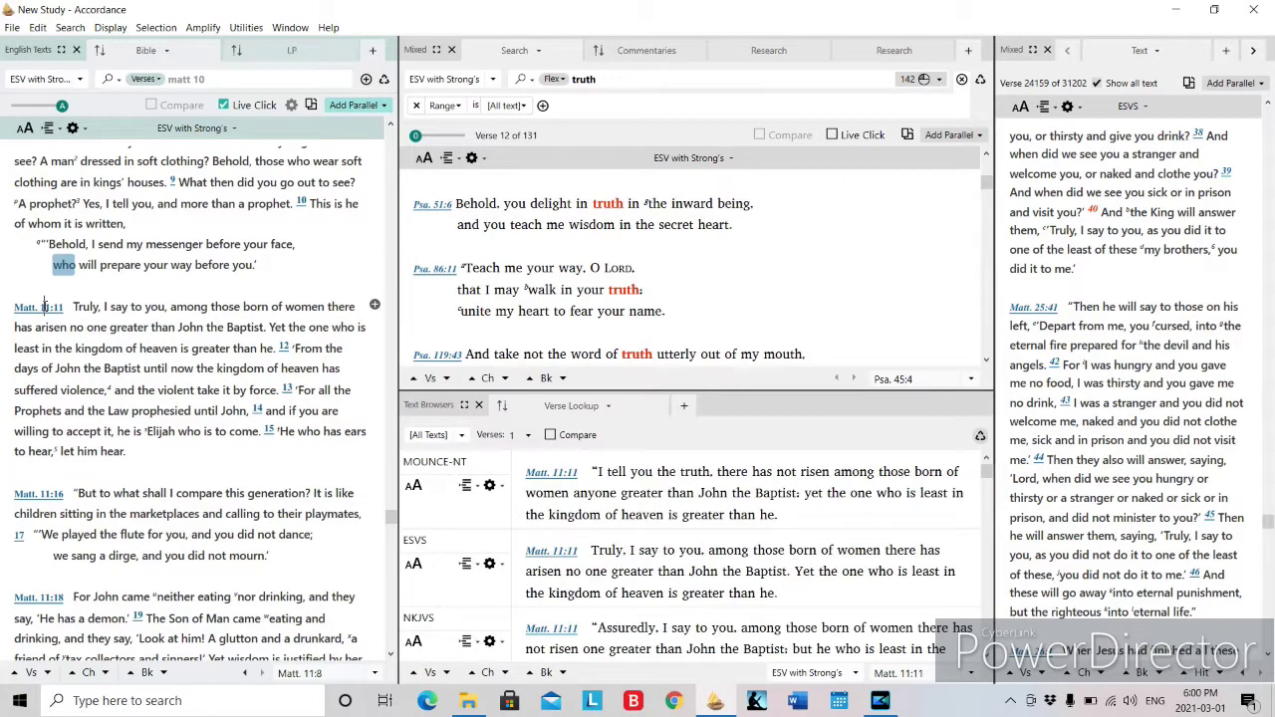
pyautogui.moveTo(534, 410); pyautogui.dragTo(601, 58)
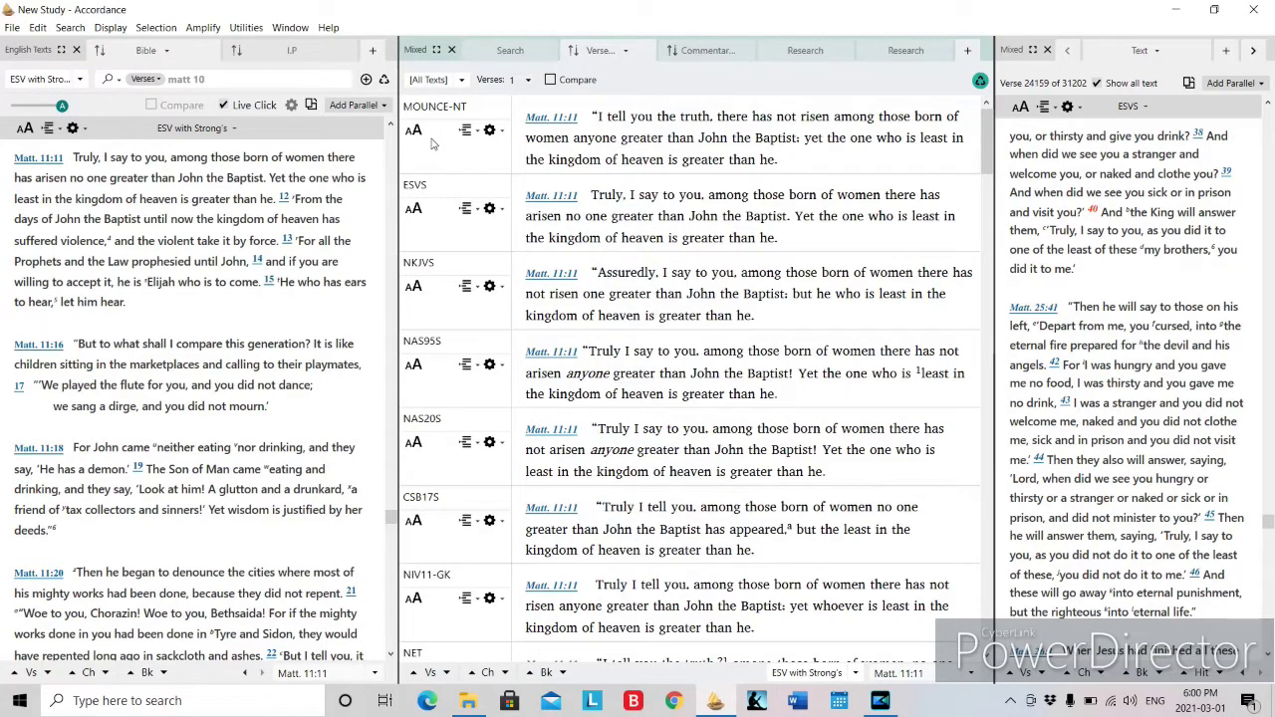
# Compare the translations of Matthew 11:11 in the Verse Lookup, and look up Matthew 11:16 there
pyautogui.scroll(-1, 436, 392)
pyautogui.scroll(-3, 436, 391)
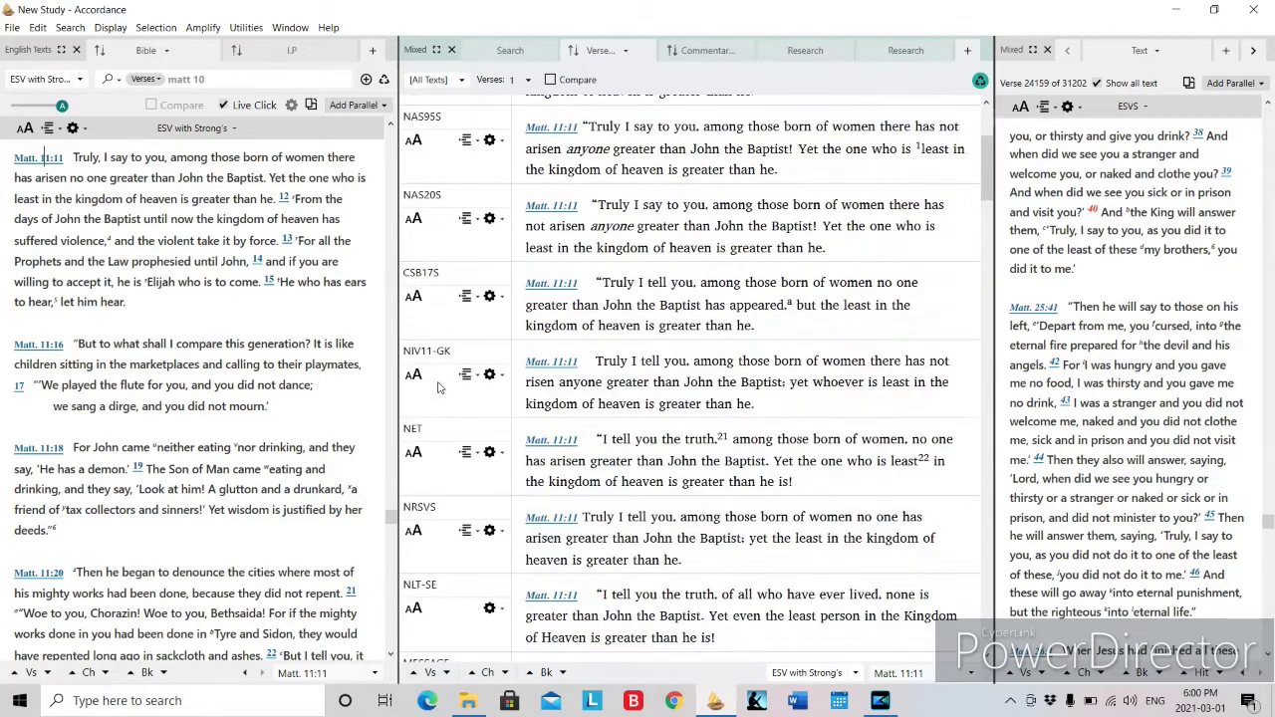
pyautogui.scroll(4, 448, 373)
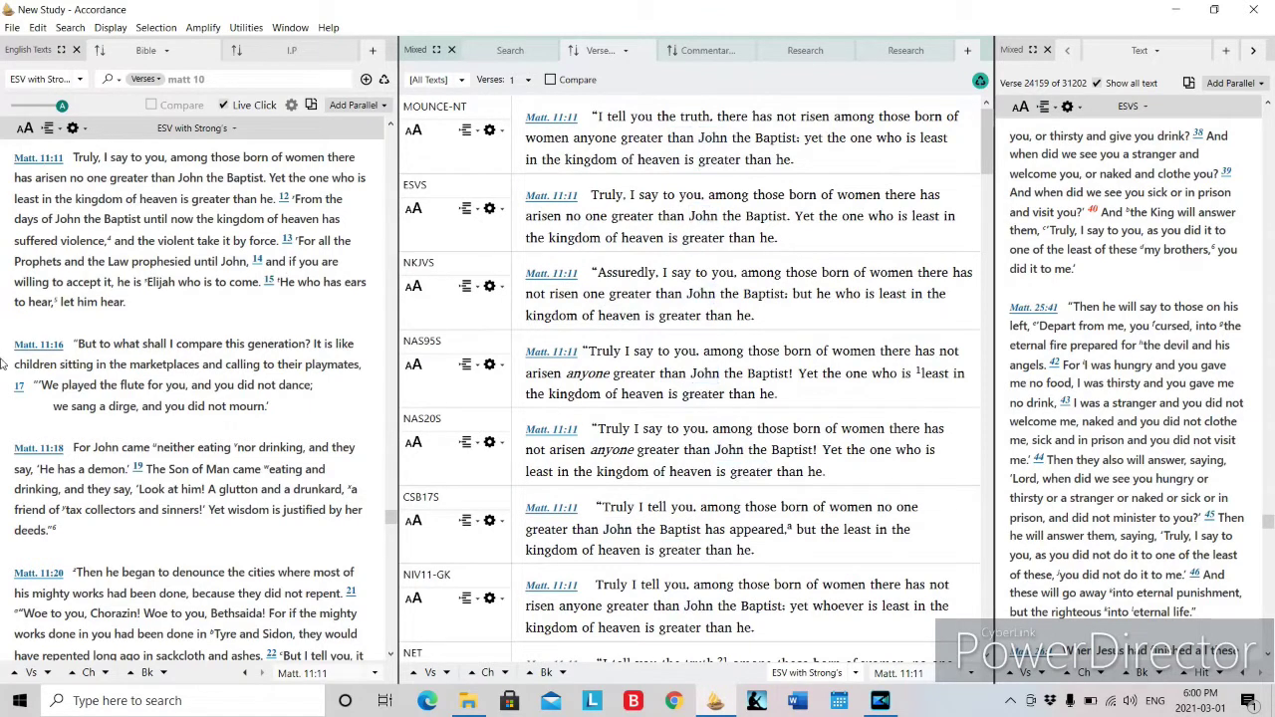
pyautogui.click(40, 342)
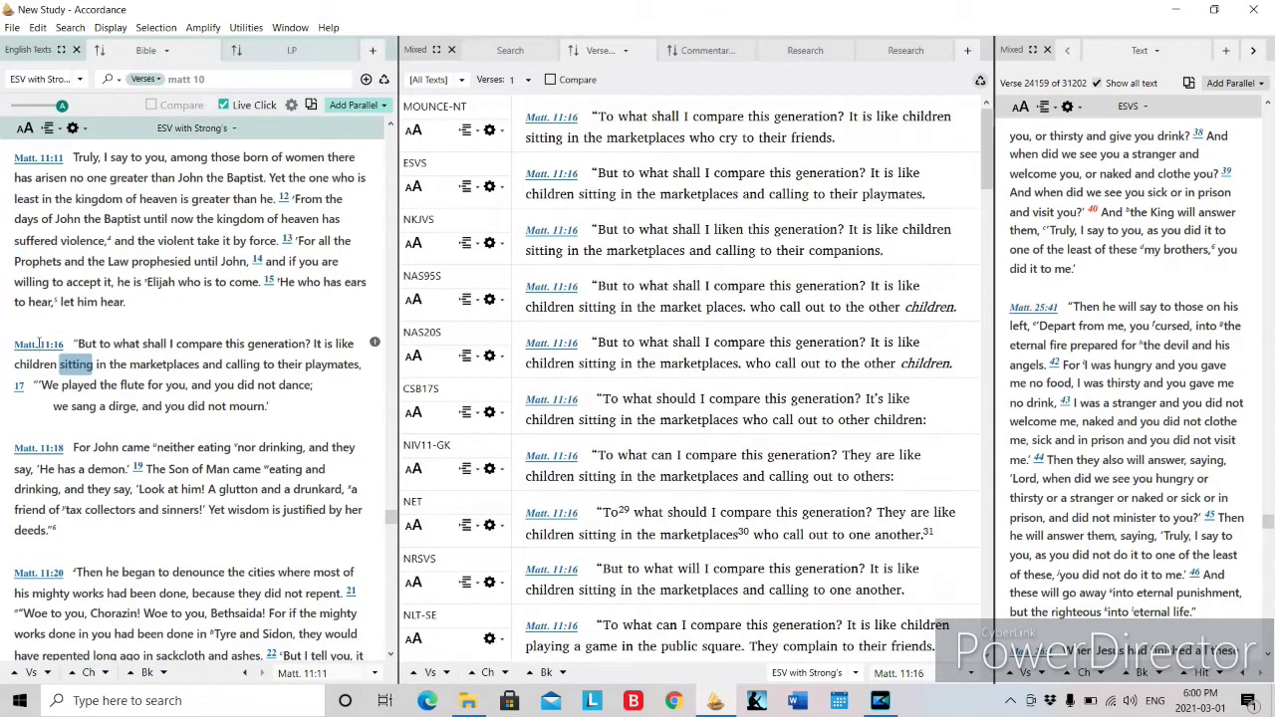
# Set the Verse Lookup to show 5 verses per text, read through the translations, and close the lookup
pyautogui.click(527, 79)
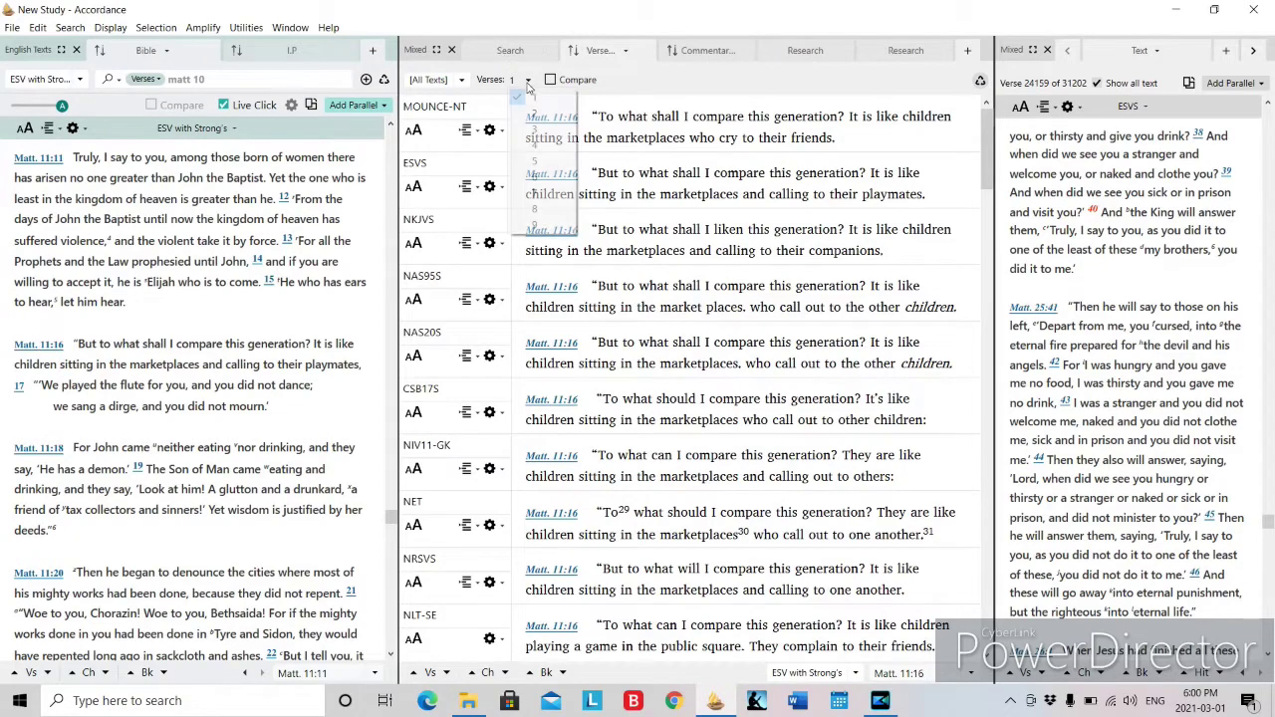
pyautogui.click(542, 162)
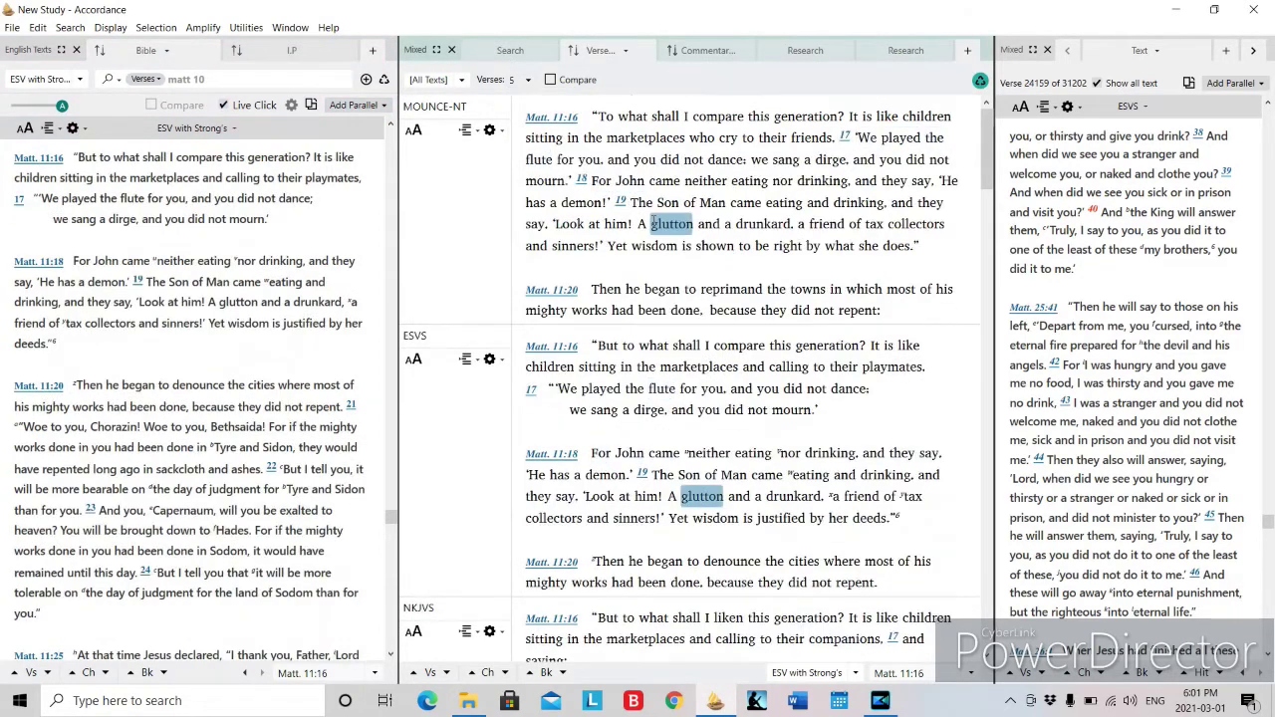
pyautogui.scroll(-5, 626, 265)
pyautogui.scroll(3, 625, 265)
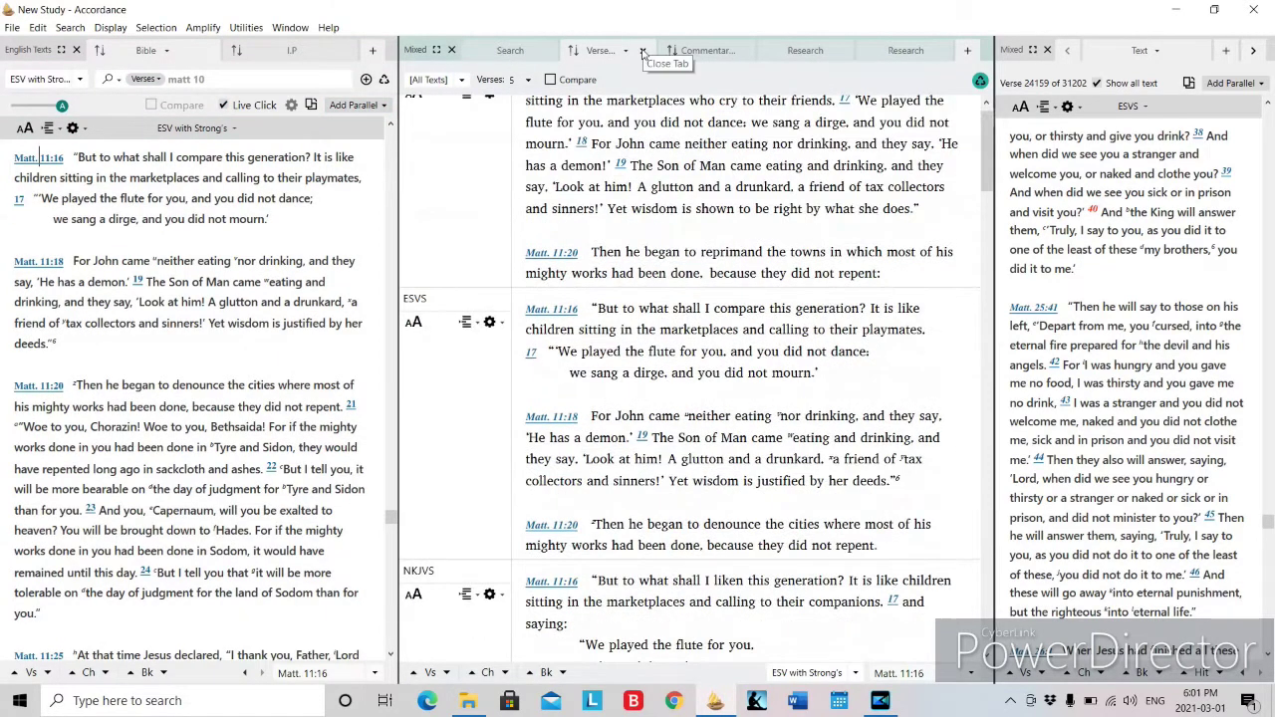
pyautogui.click(643, 51)
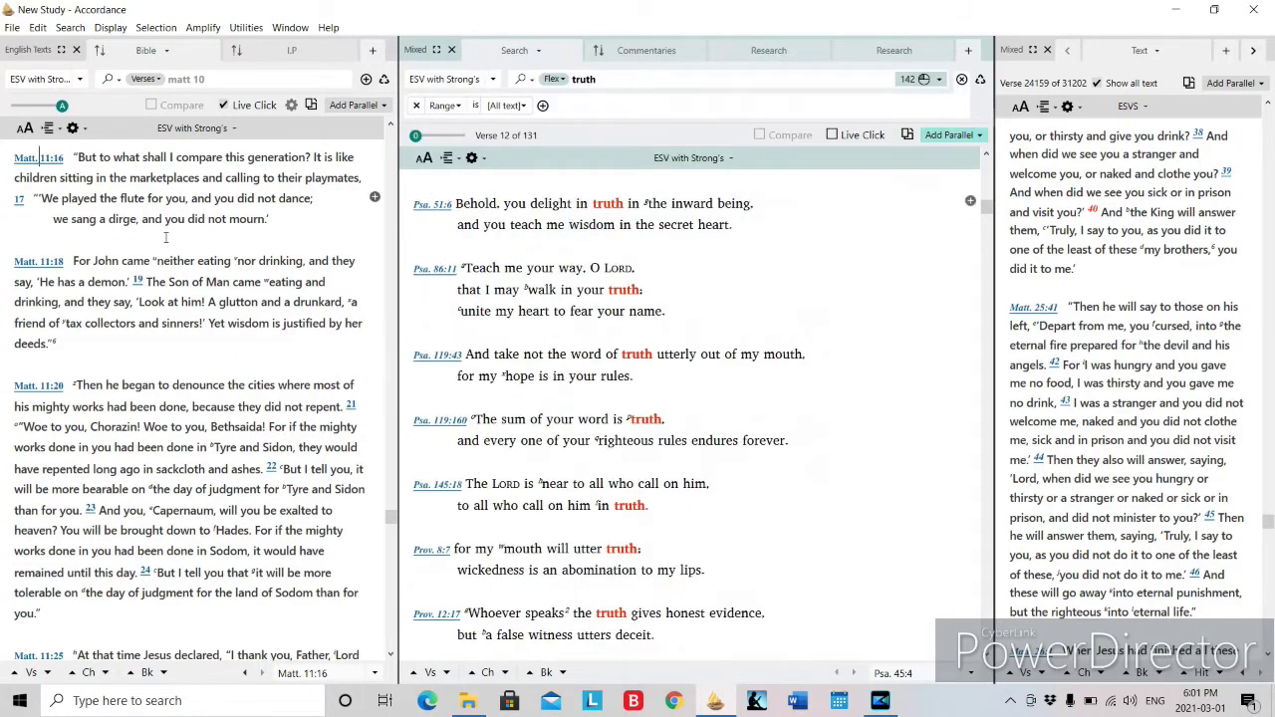
# Go to Acts 2 in the ESV with Strong's Bible text
pyautogui.click(235, 80)
pyautogui.write('act')
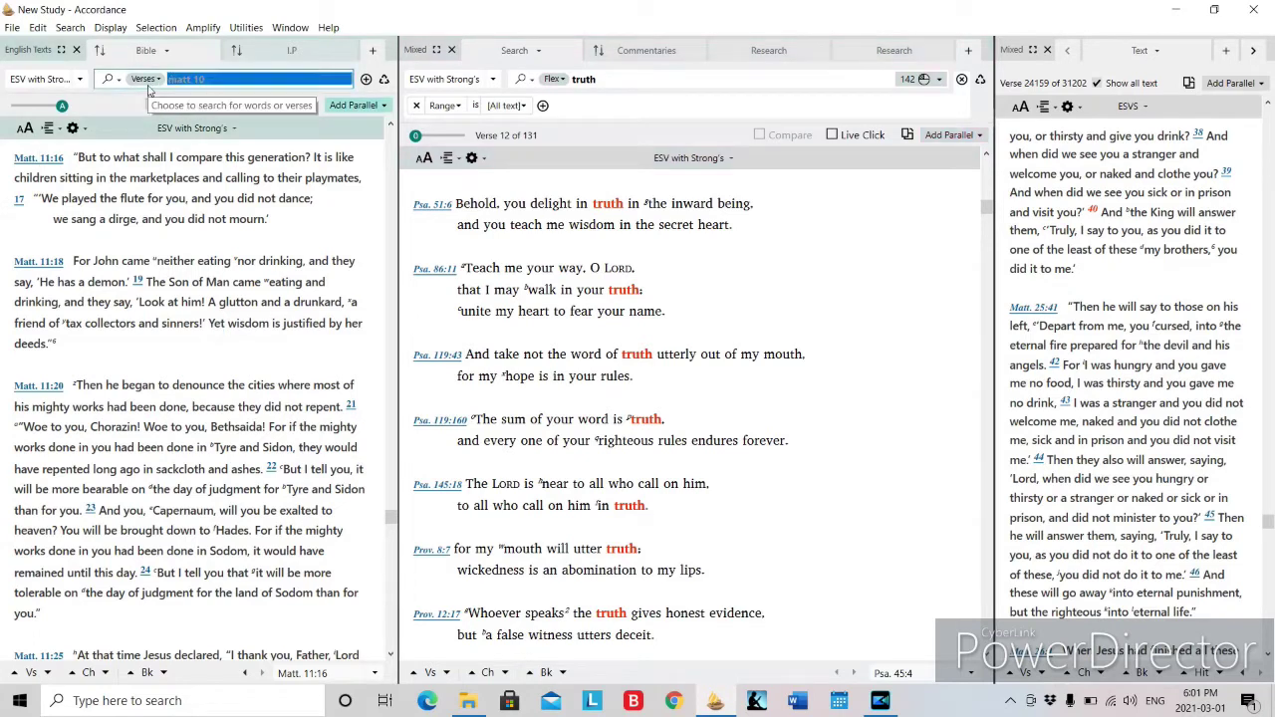
pyautogui.write('s 2')
pyautogui.press('Return')
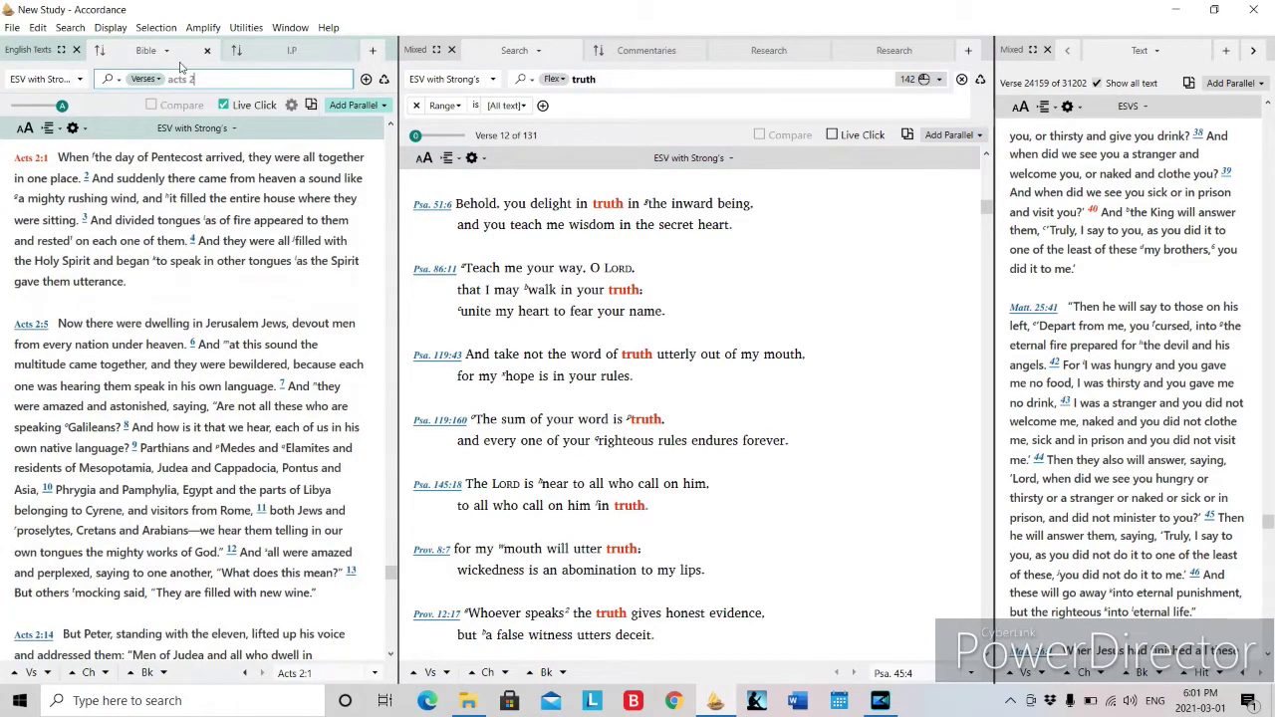
# Check the info pane resources for Acts 2:1, including commentaries and study Bibles, and return to the Bible text
pyautogui.click(282, 51)
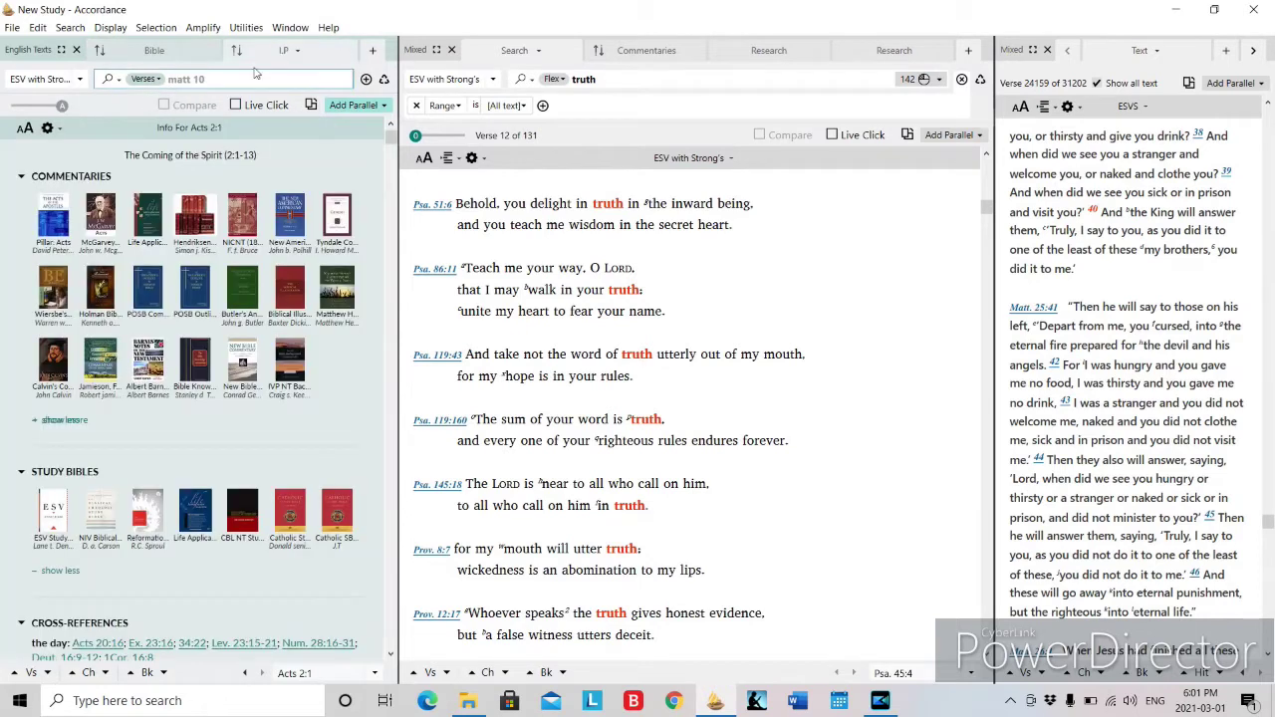
pyautogui.scroll(-1, 118, 336)
pyautogui.scroll(1, 118, 335)
pyautogui.click(151, 49)
# Search the desiringGod website for the word "prophesy" from Acts 2:17
pyautogui.scroll(-5, 216, 287)
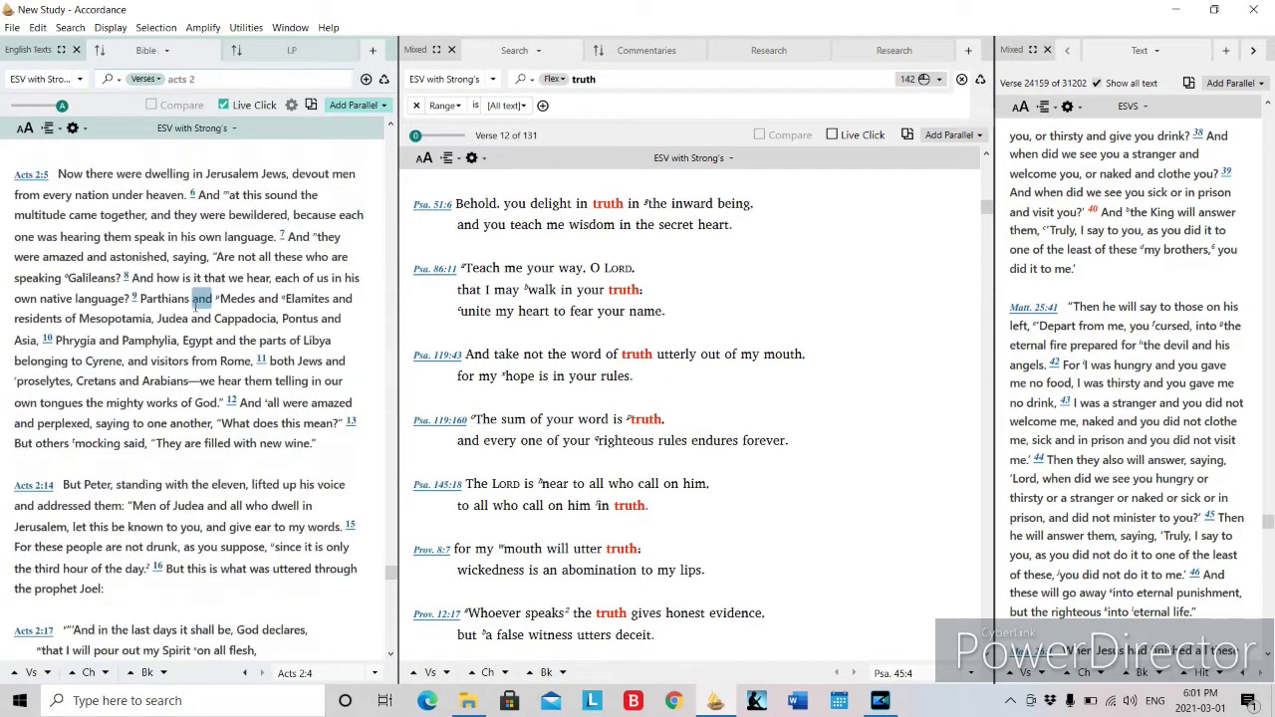
pyautogui.scroll(-1, 199, 297)
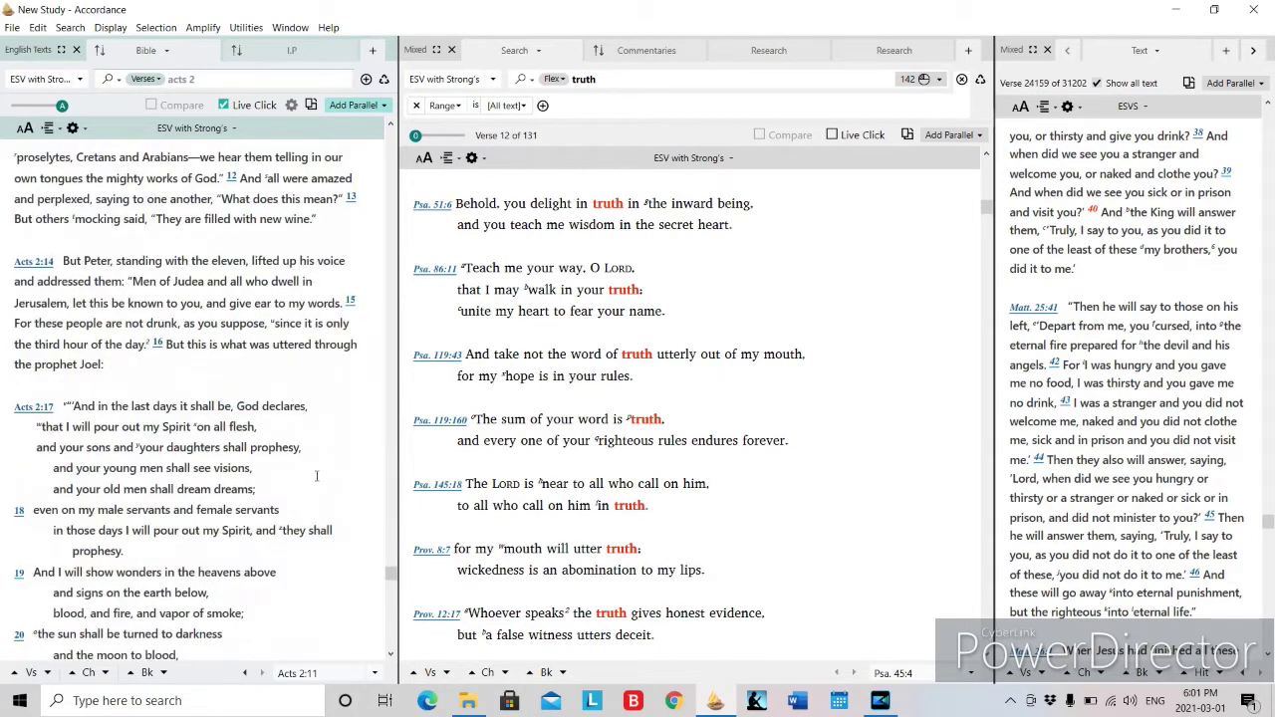
pyautogui.rightClick(283, 449)
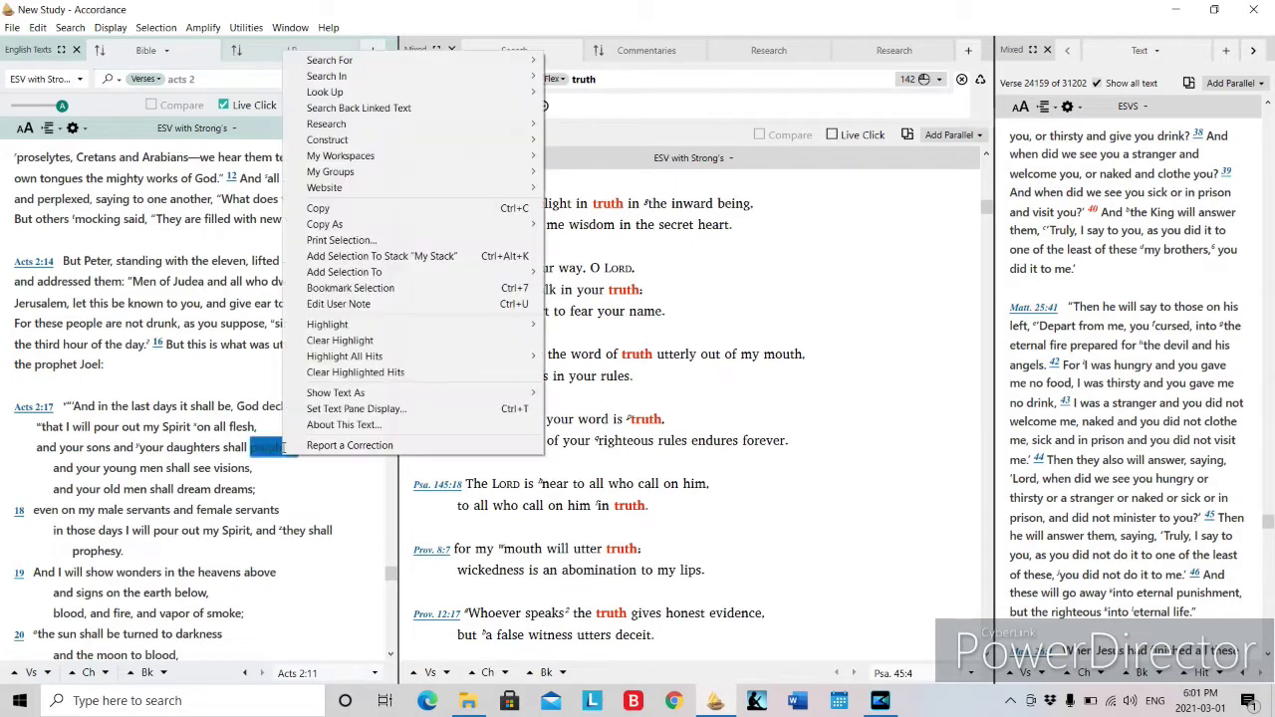
pyautogui.moveTo(376, 190)
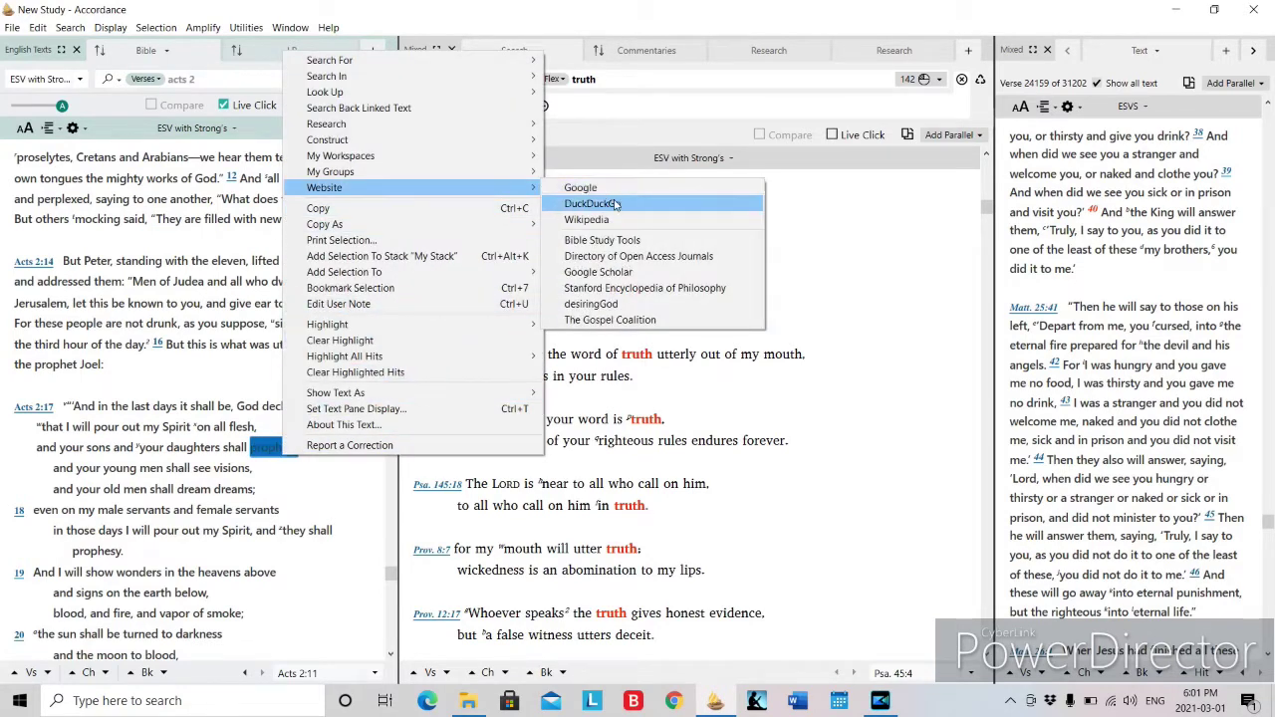
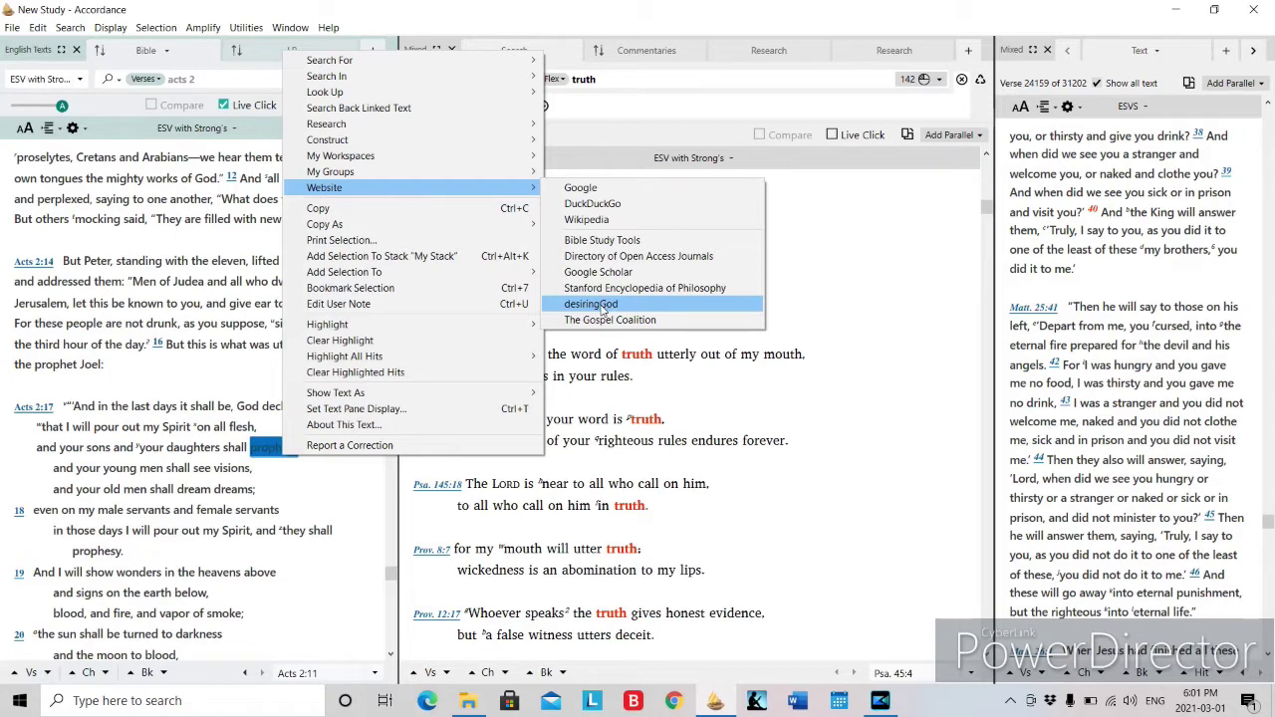
pyautogui.click(601, 306)
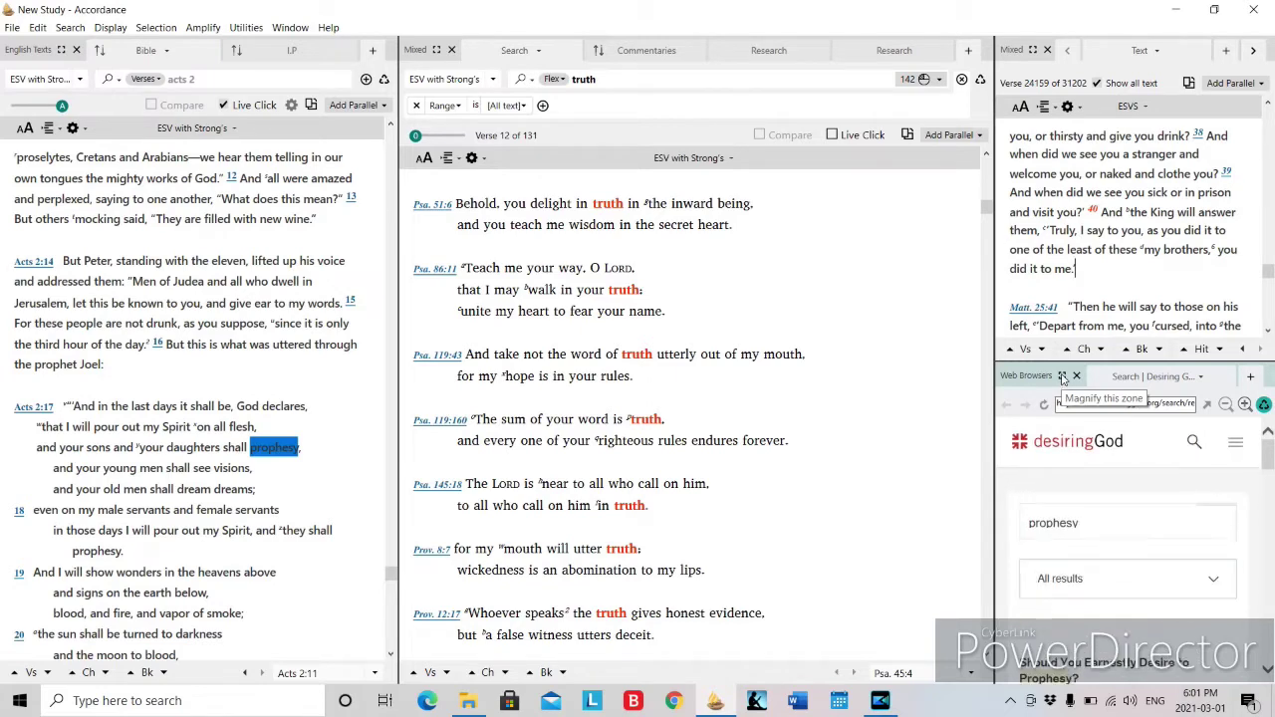
# Open the article "Should You Earnestly Desire to Prophesy?" in the enlarged web browser zone, skim through it, and close the browser
pyautogui.click(1063, 377)
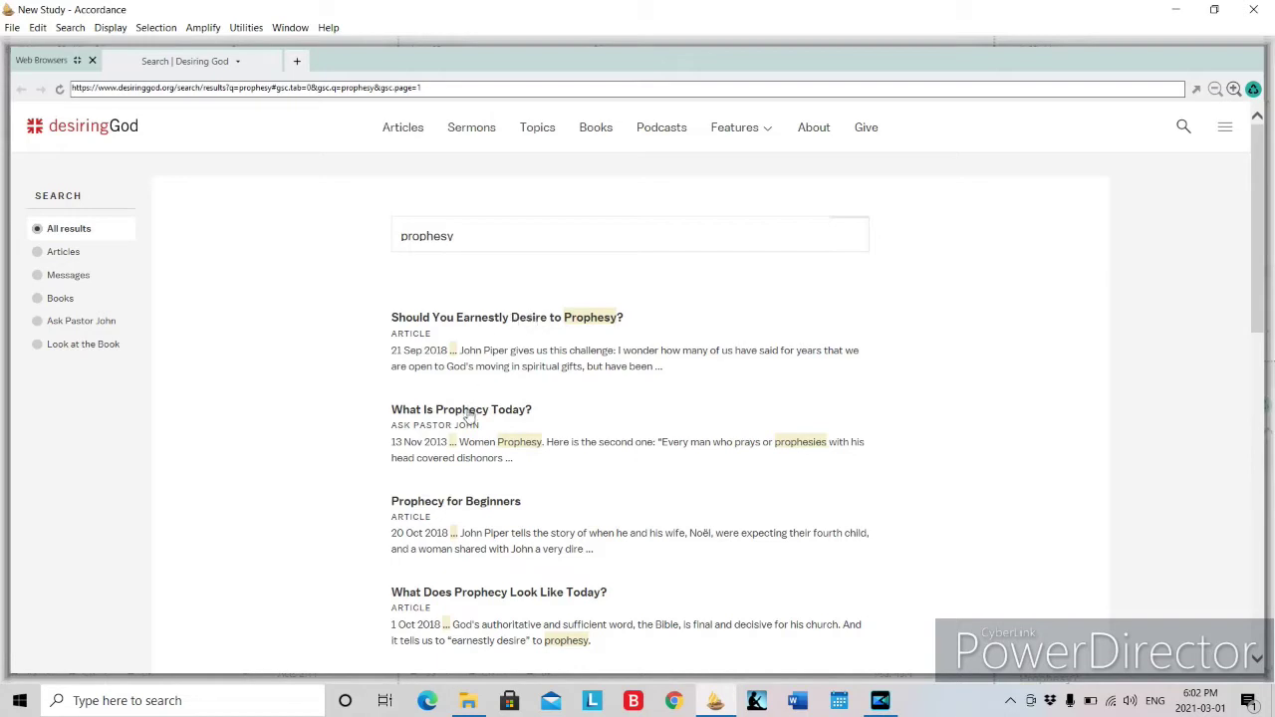
pyautogui.click(503, 319)
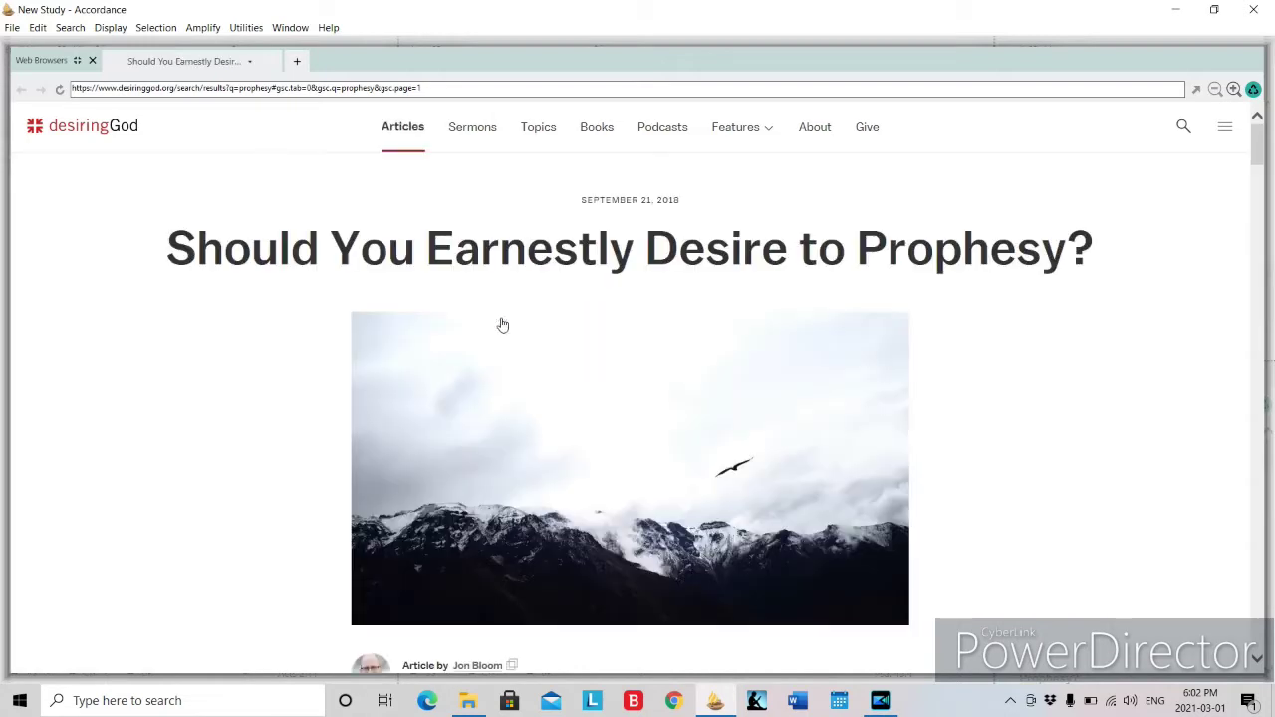
pyautogui.scroll(-3, 501, 321)
pyautogui.scroll(-15, 501, 318)
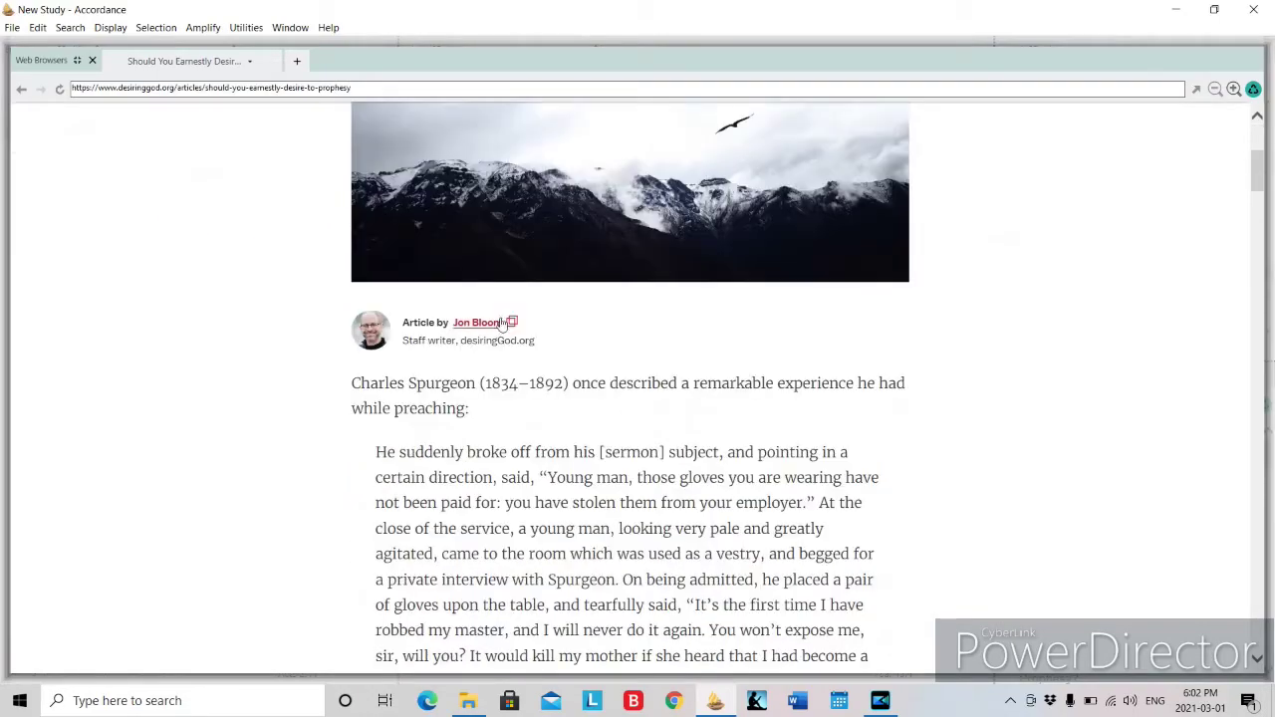
pyautogui.scroll(-15, 501, 327)
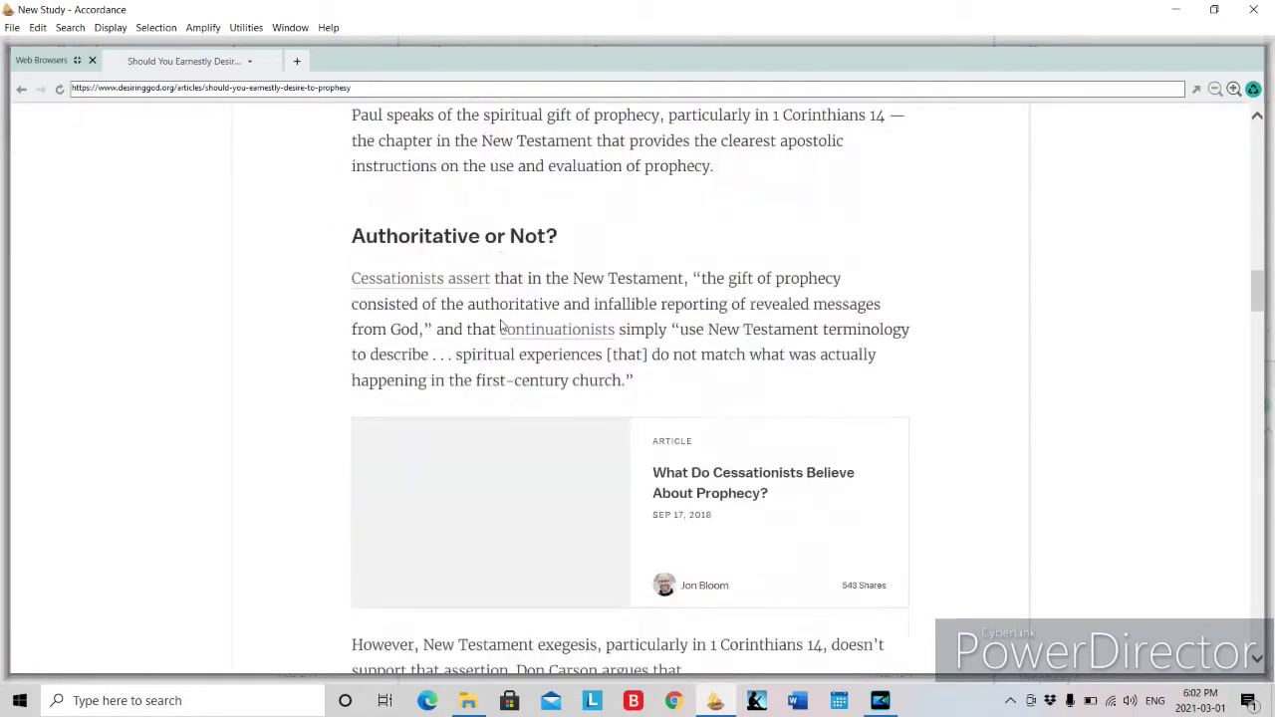
pyautogui.scroll(-8, 501, 327)
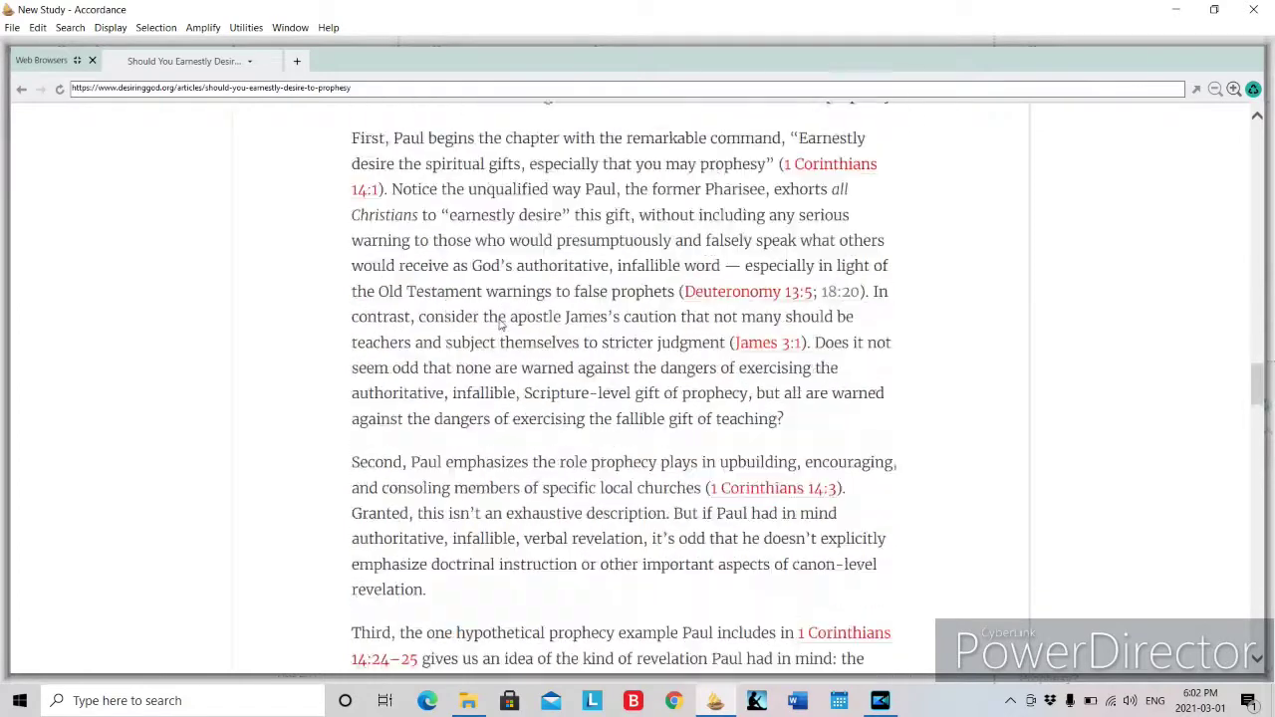
pyautogui.click(77, 62)
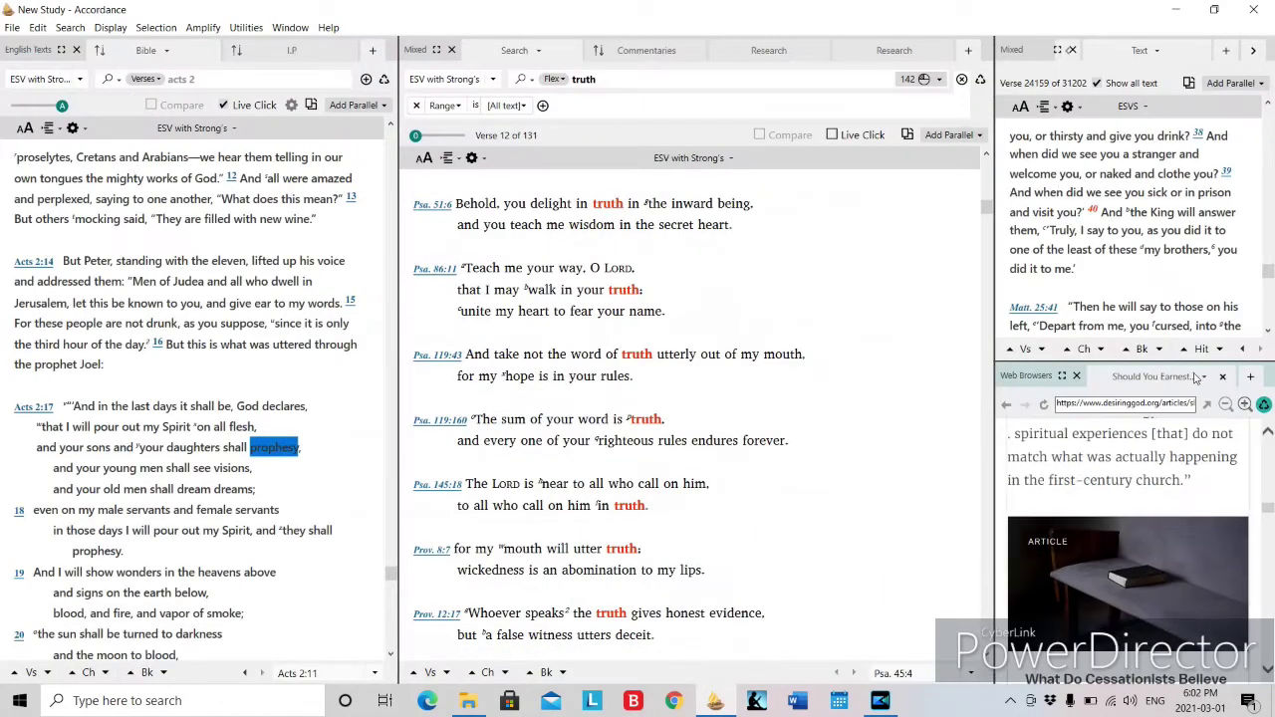
pyautogui.click(1223, 380)
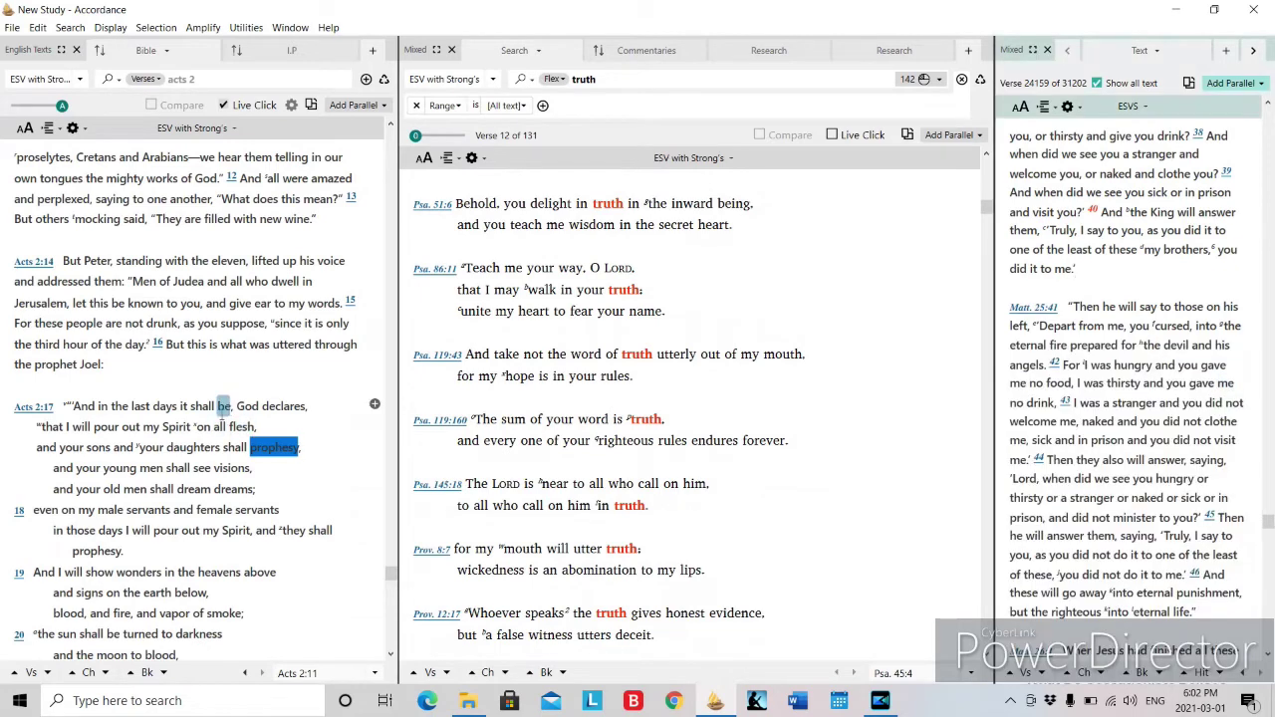
# Look up the word "Peter" from Acts 2:14 on Wikipedia, view the page enlarged, and close the browser
pyautogui.rightClick(96, 262)
pyautogui.moveTo(156, 406)
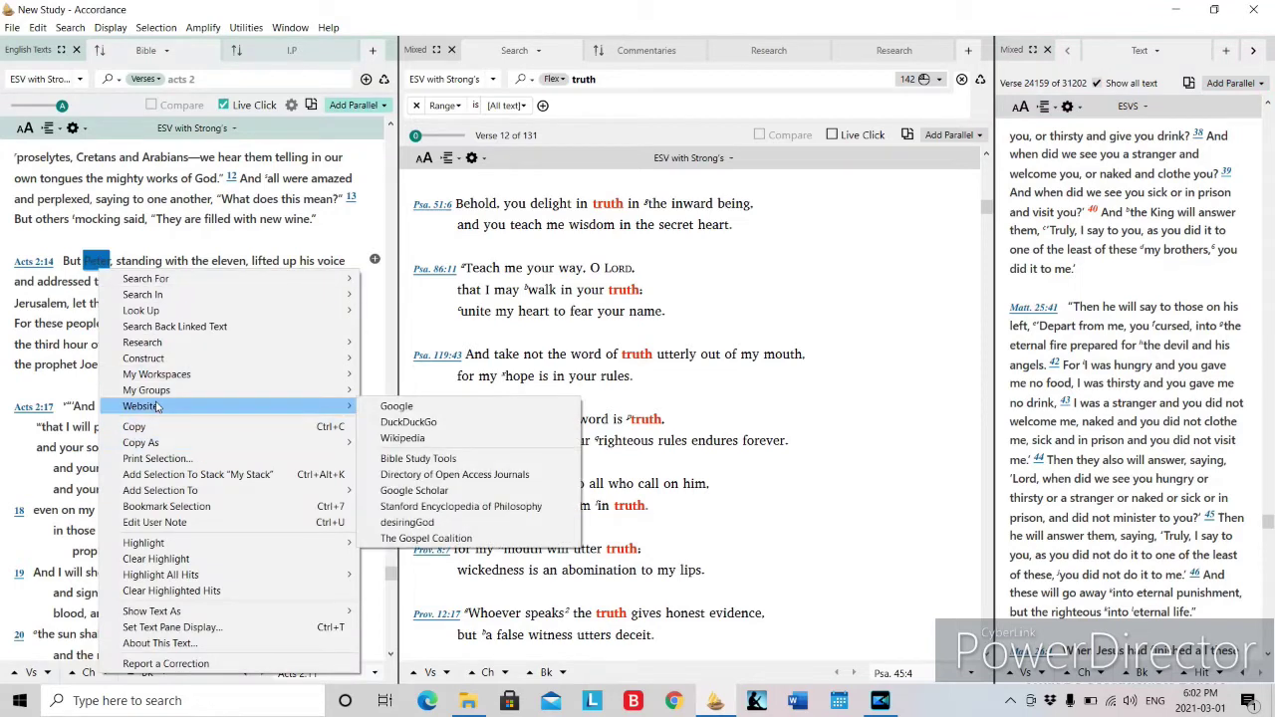
pyautogui.click(422, 438)
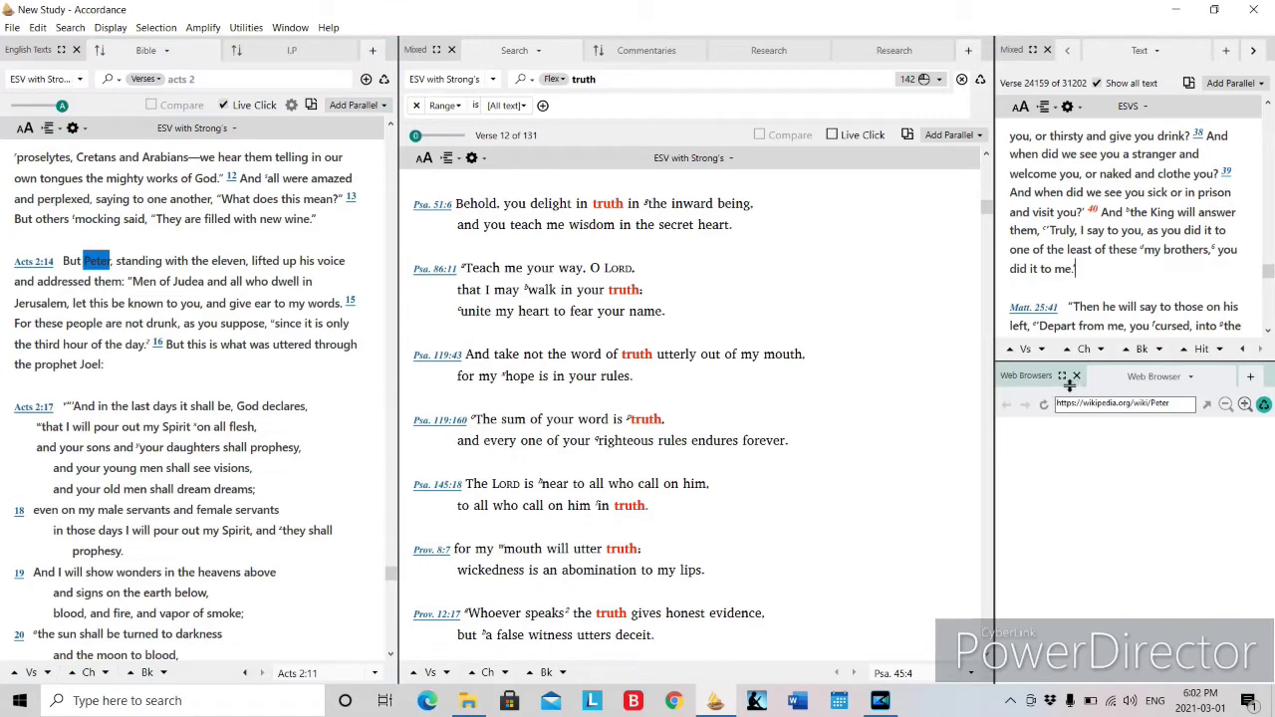
pyautogui.click(1061, 376)
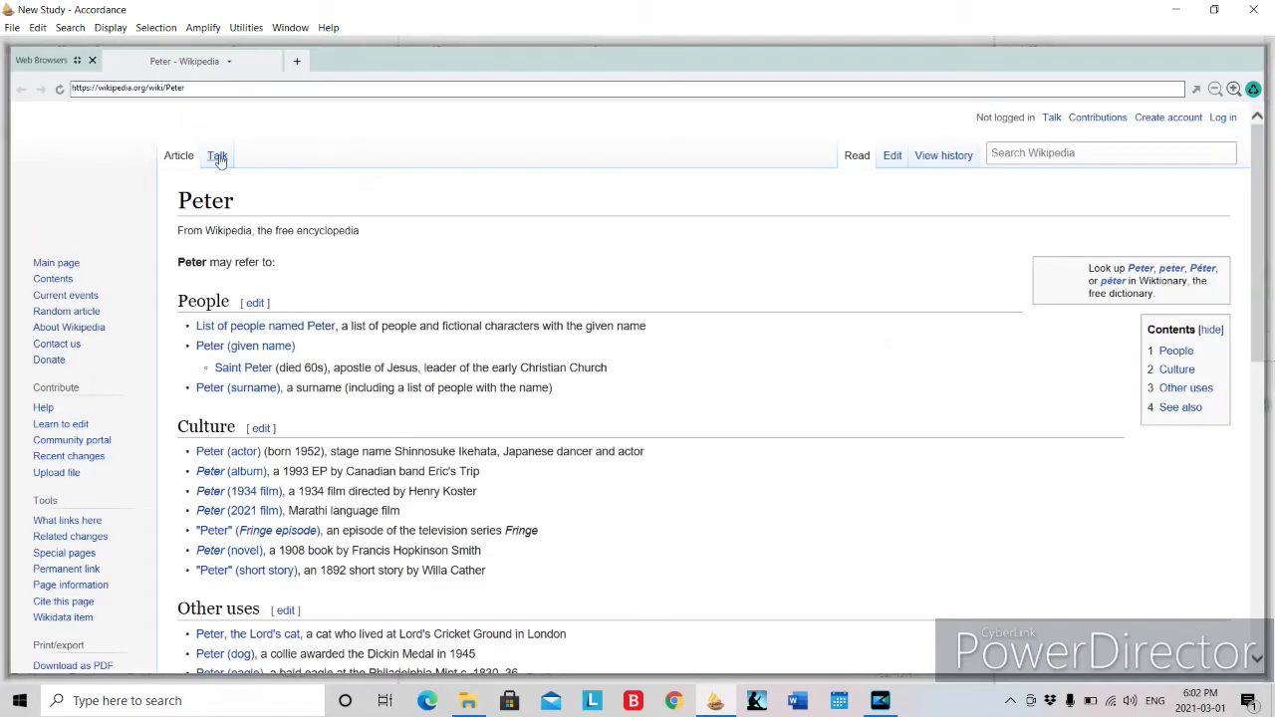
pyautogui.scroll(-3, 354, 285)
pyautogui.scroll(-3, 353, 284)
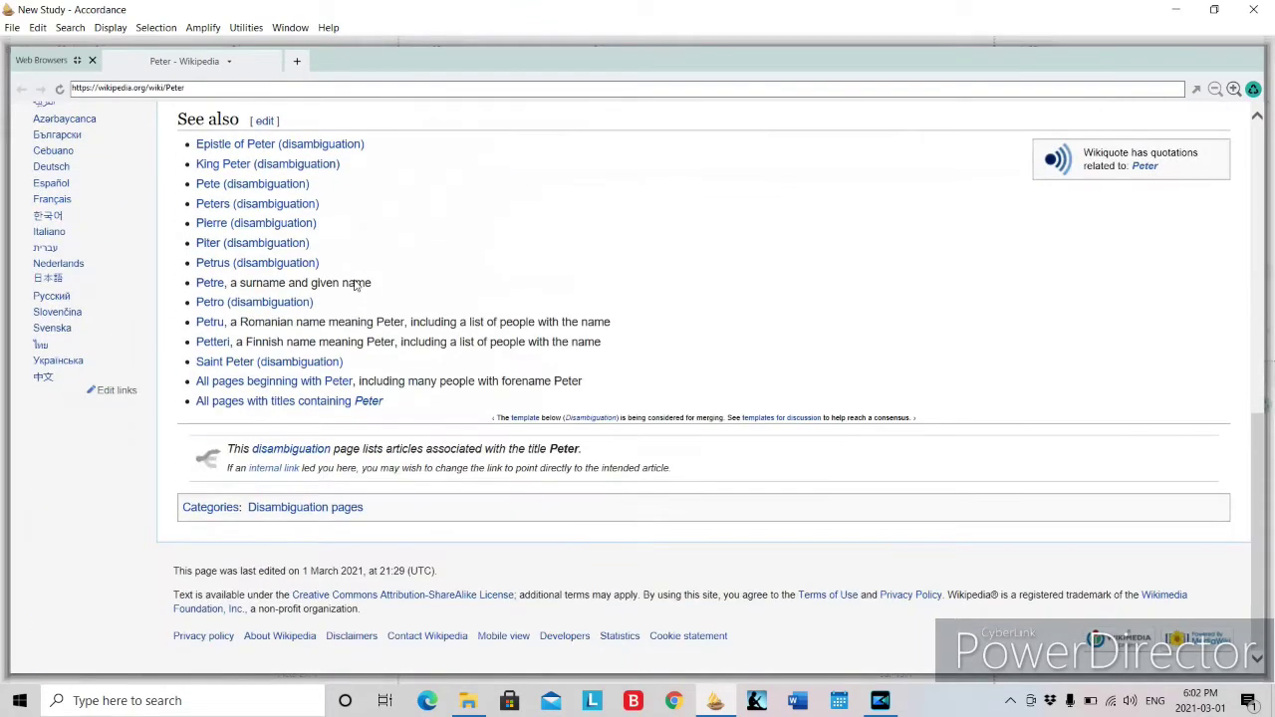
pyautogui.scroll(10, 354, 285)
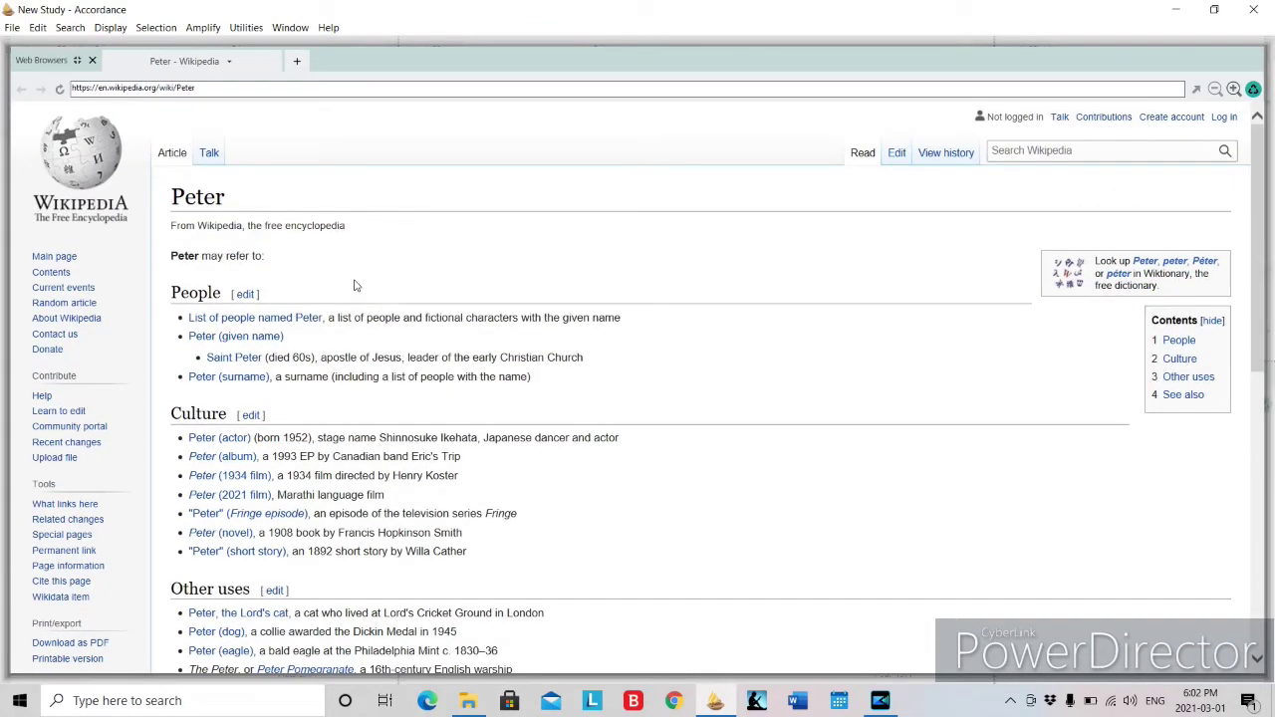
pyautogui.click(76, 60)
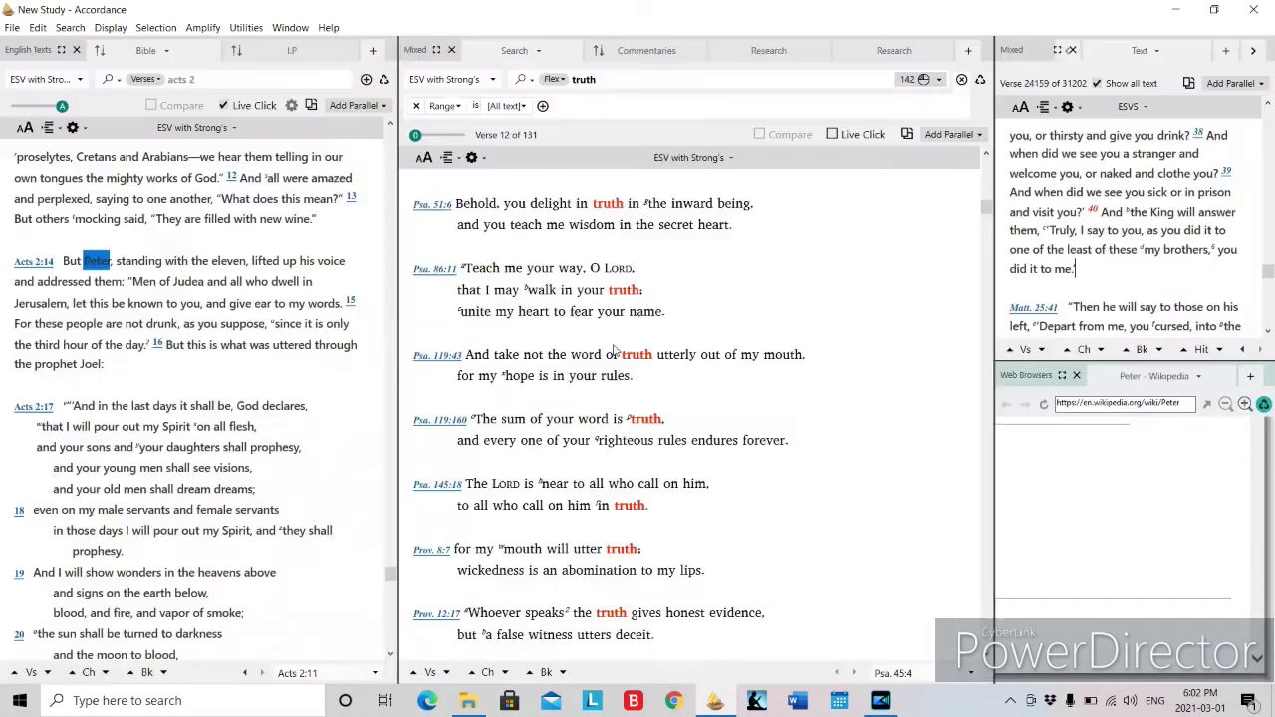
pyautogui.click(1223, 378)
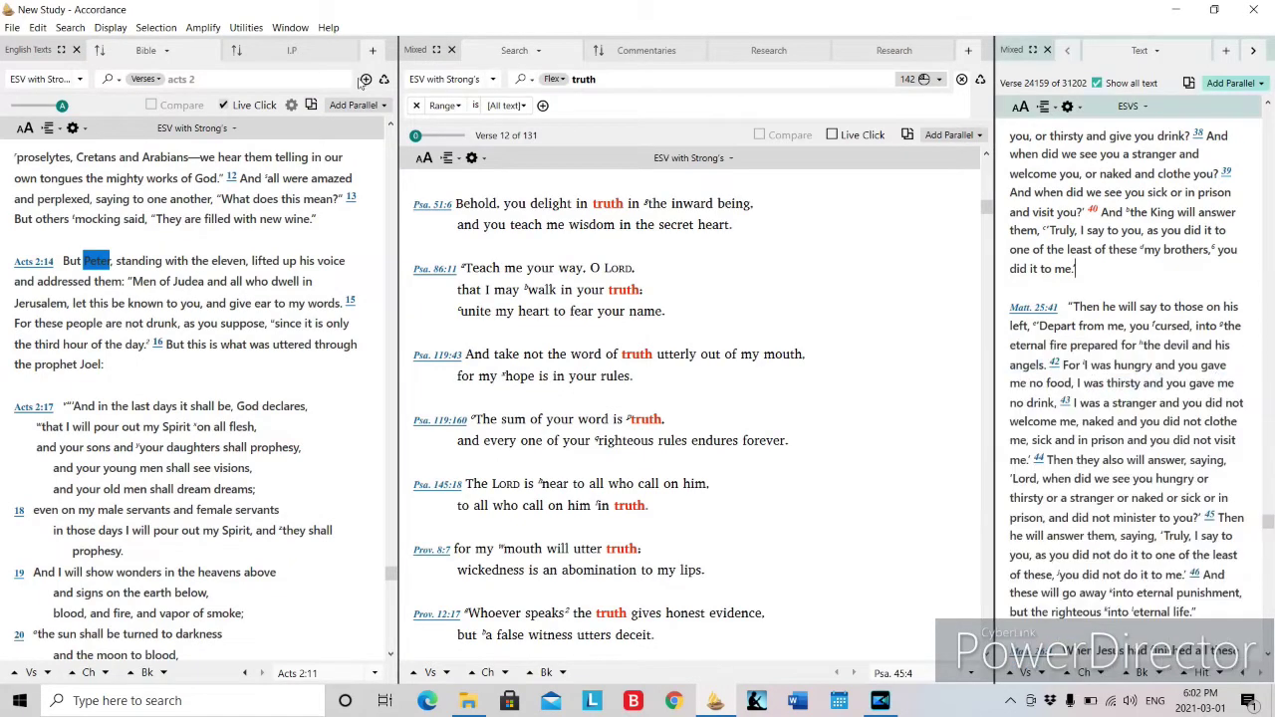
# Show the Library and look through the modules in the Commentaries category
pyautogui.click(286, 50)
pyautogui.click(170, 55)
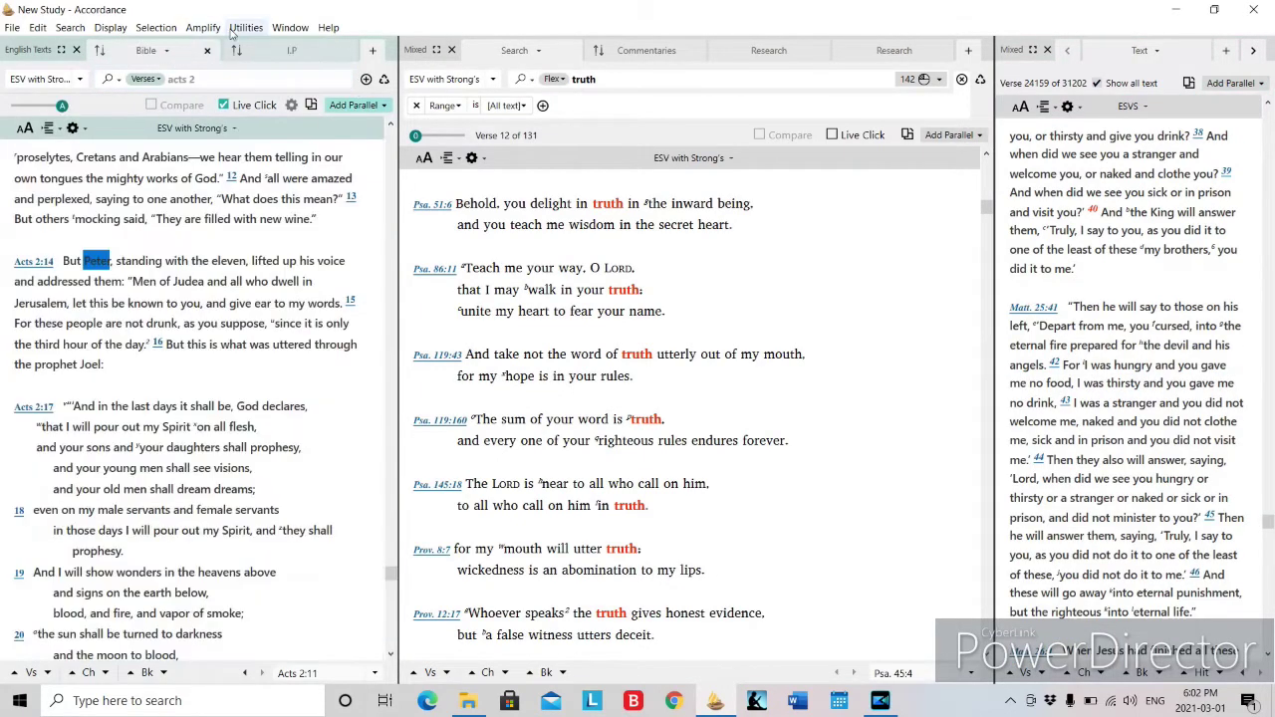
pyautogui.click(290, 27)
pyautogui.click(323, 53)
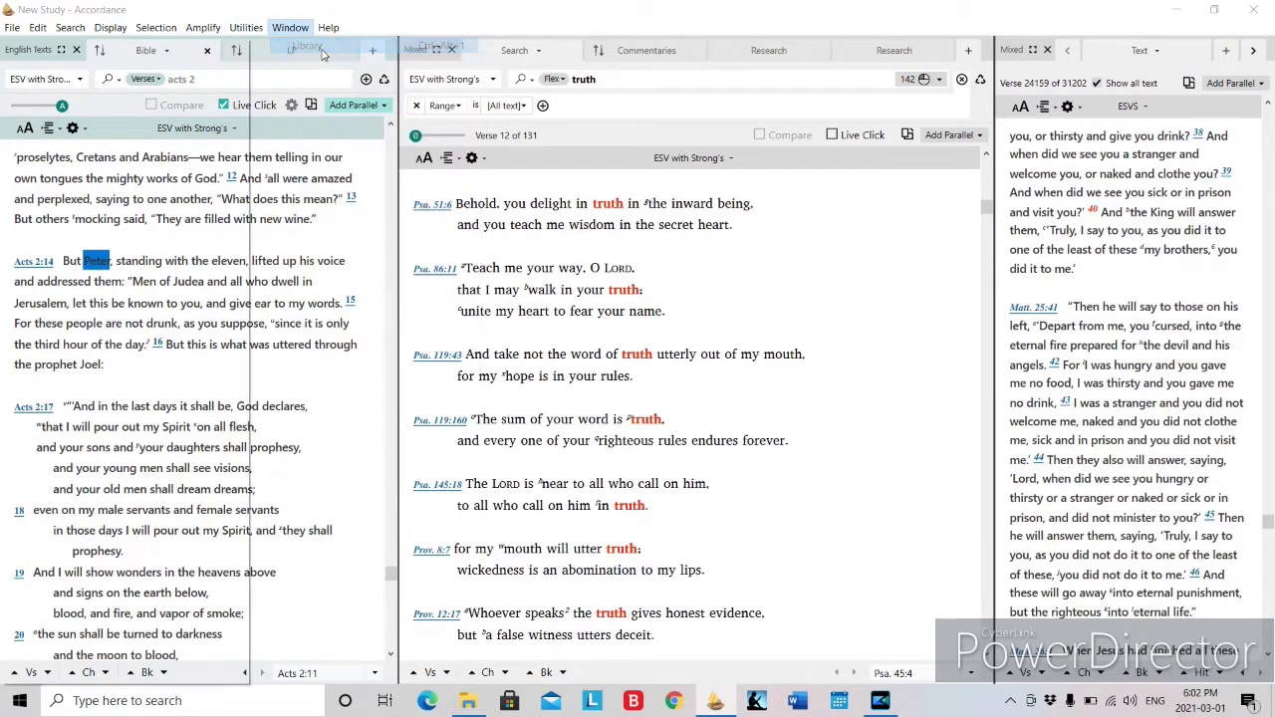
pyautogui.scroll(-8, 119, 215)
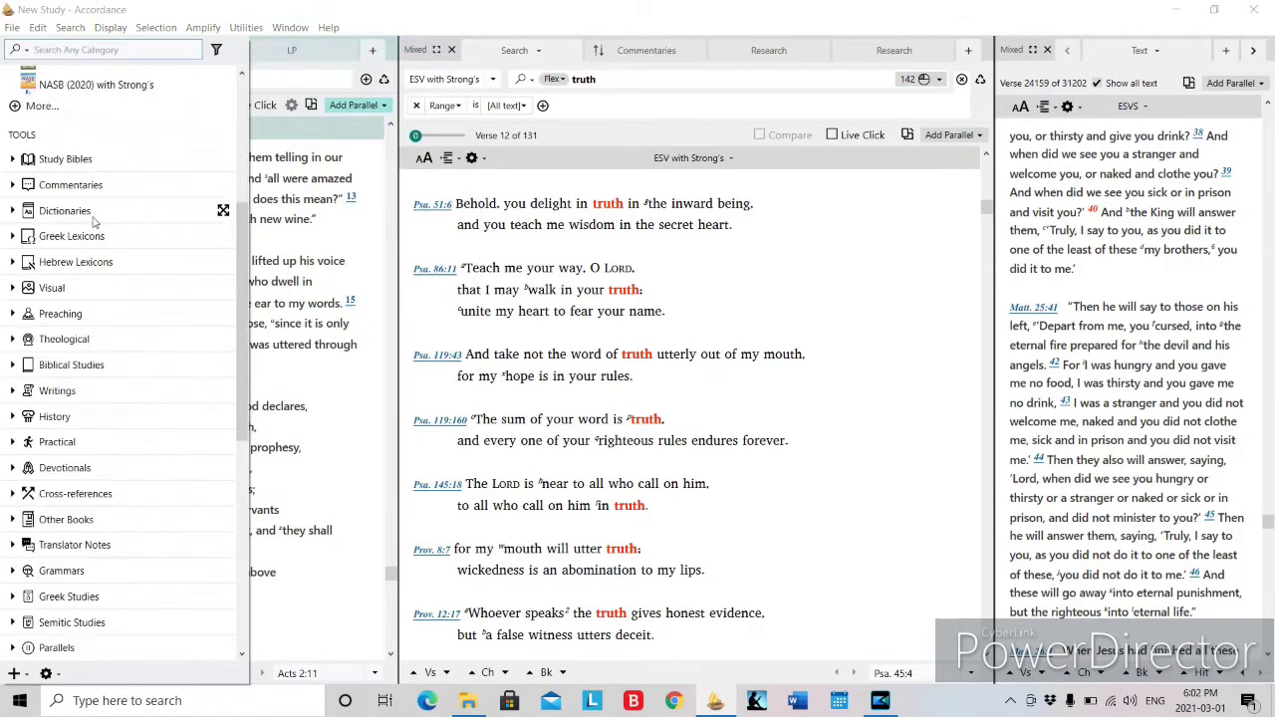
pyautogui.click(13, 185)
pyautogui.scroll(-1, 60, 231)
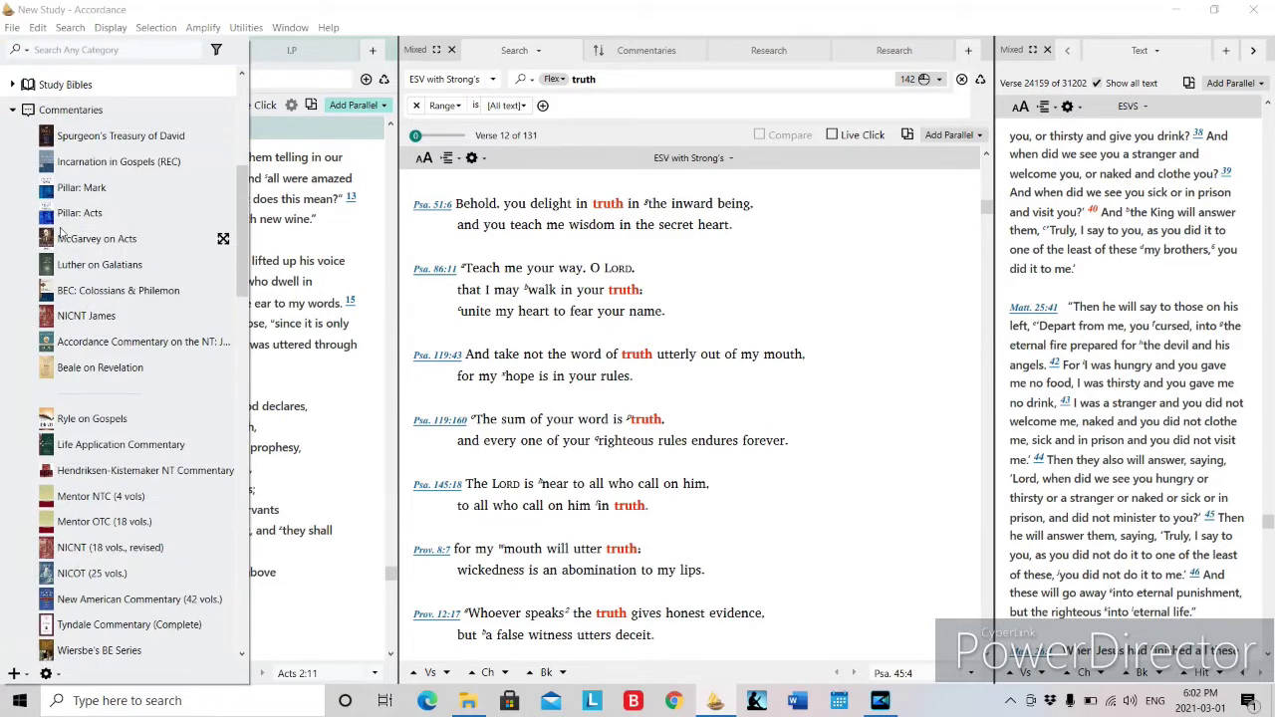
pyautogui.click(12, 109)
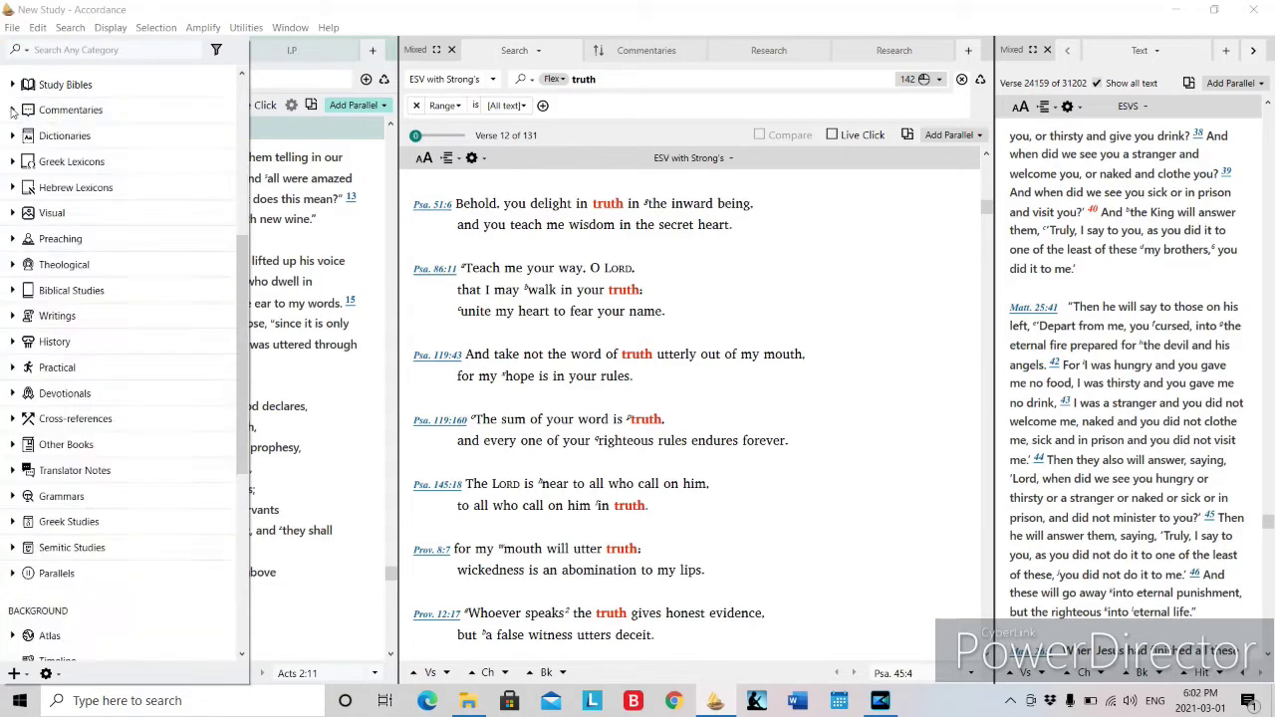
# Browse the Library's Theological category and the Background and My Stuff sections
pyautogui.click(12, 265)
pyautogui.scroll(-2, 12, 264)
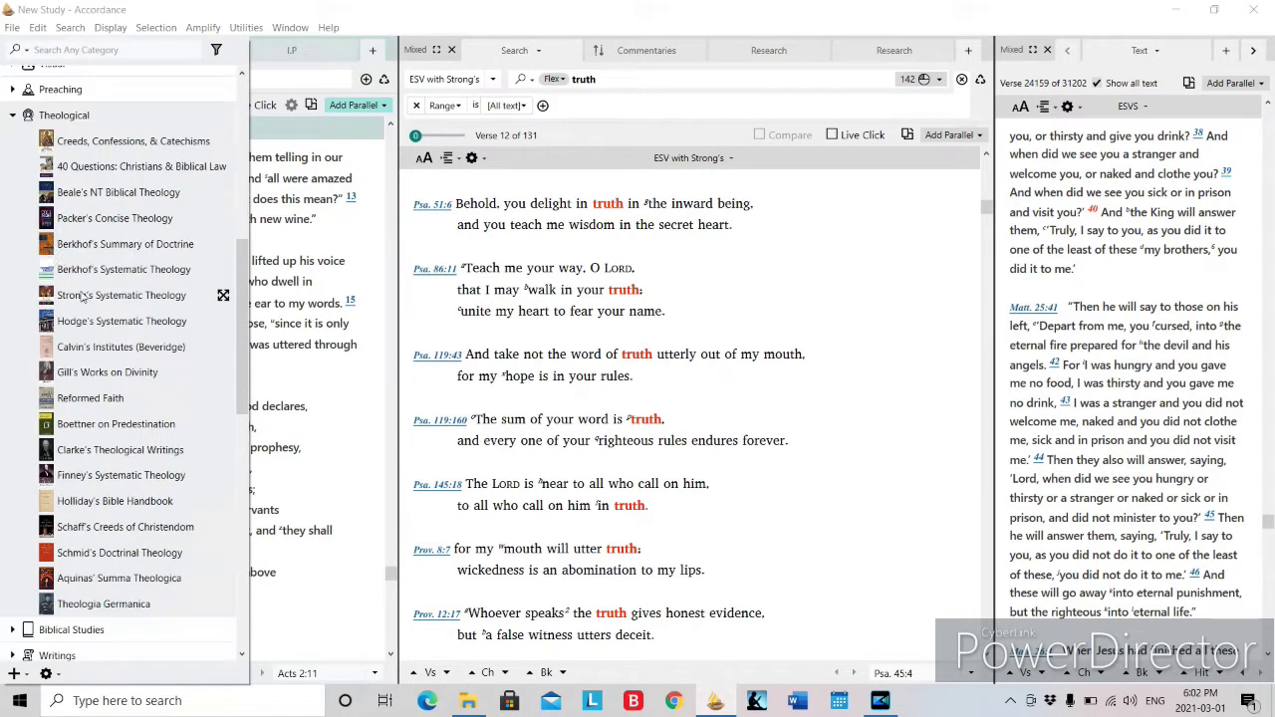
pyautogui.click(11, 116)
pyautogui.scroll(-4, 86, 329)
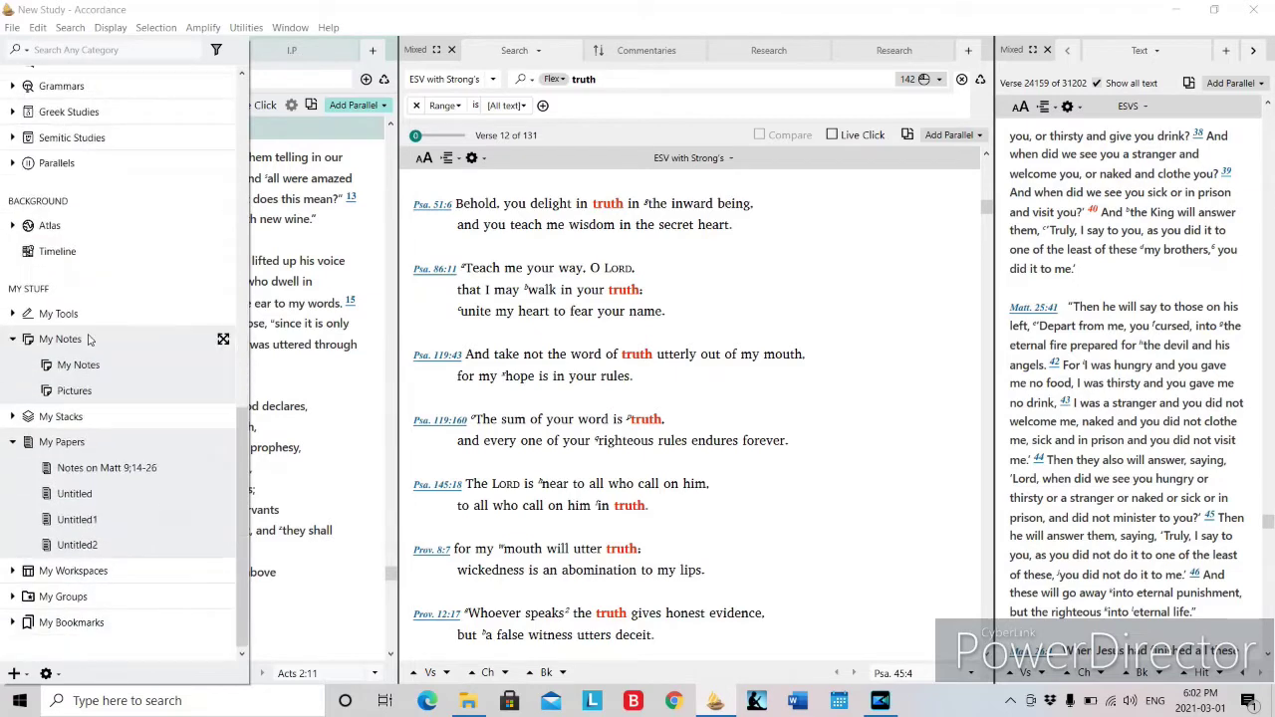
pyautogui.scroll(3, 88, 339)
pyautogui.scroll(8, 87, 340)
pyautogui.click(77, 52)
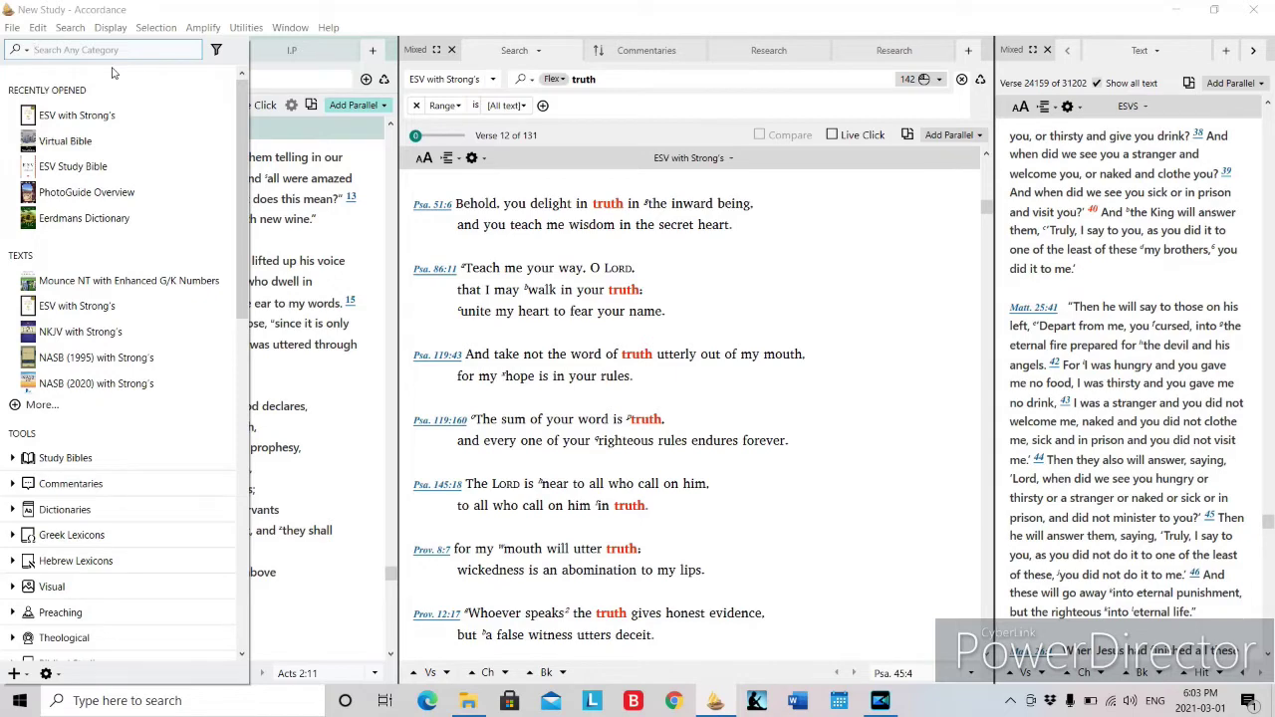
pyautogui.write('phili')
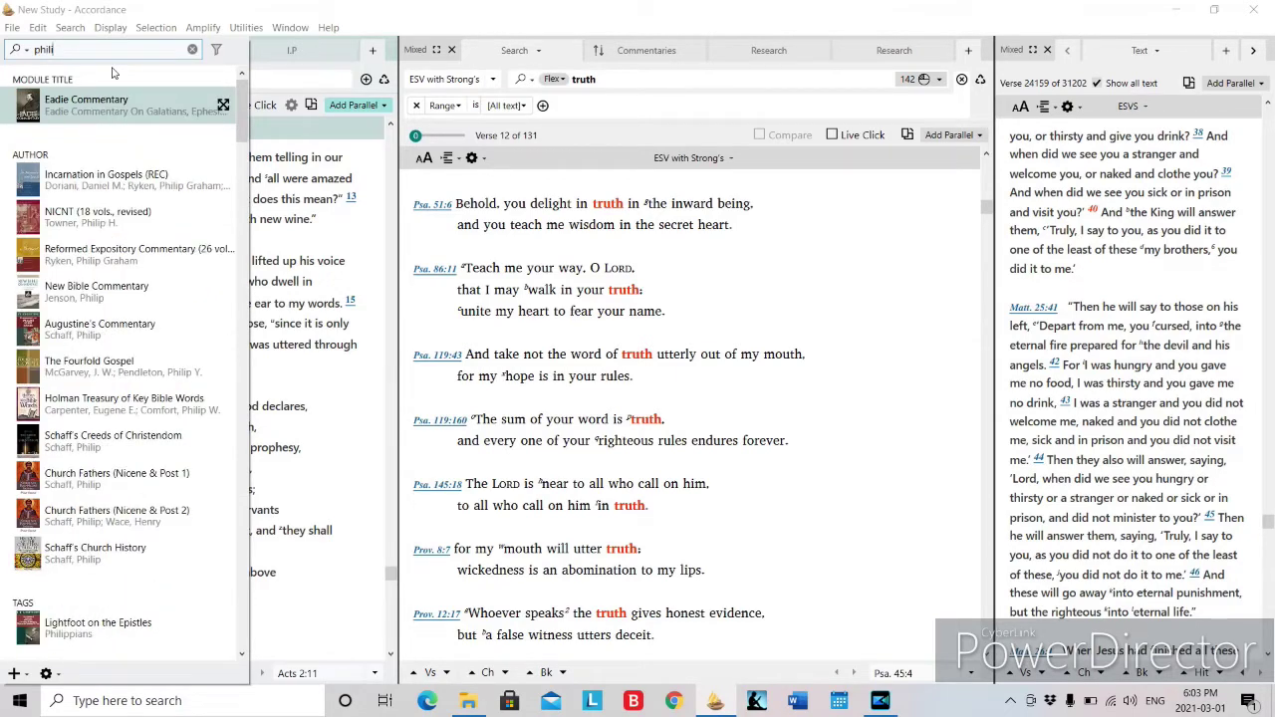
pyautogui.write('p')
pyautogui.press('BackSpace')
pyautogui.press('BackSpace')
pyautogui.press('BackSpace')
pyautogui.press('BackSpace')
pyautogui.press('BackSpace')
pyautogui.press('BackSpace')
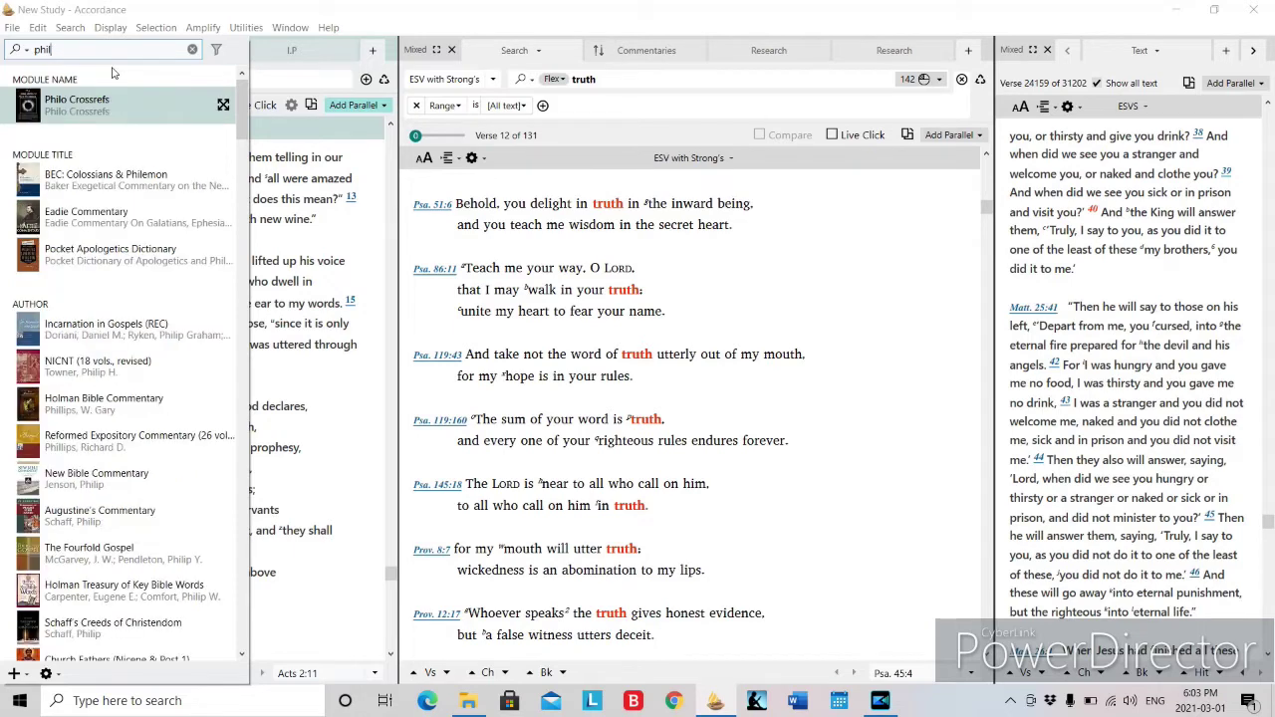
# Search the Library for "sch" and open Schaff's Church History
pyautogui.write('sc')
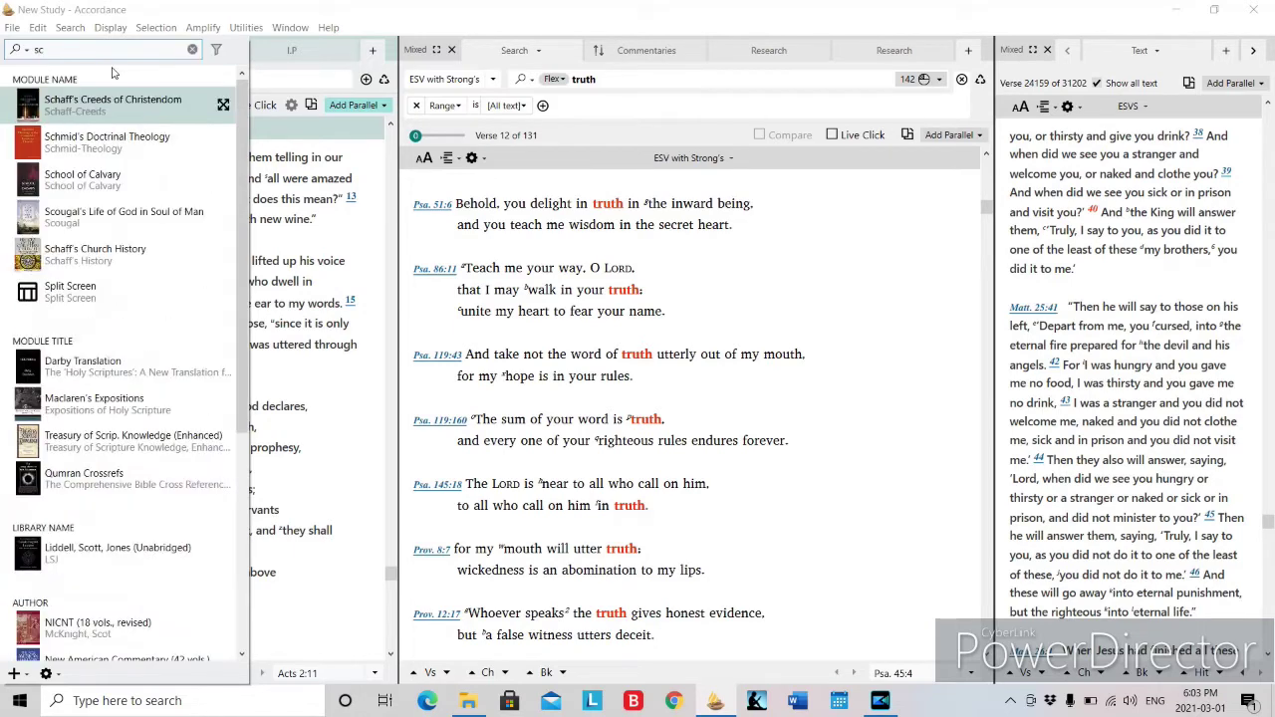
pyautogui.write('h')
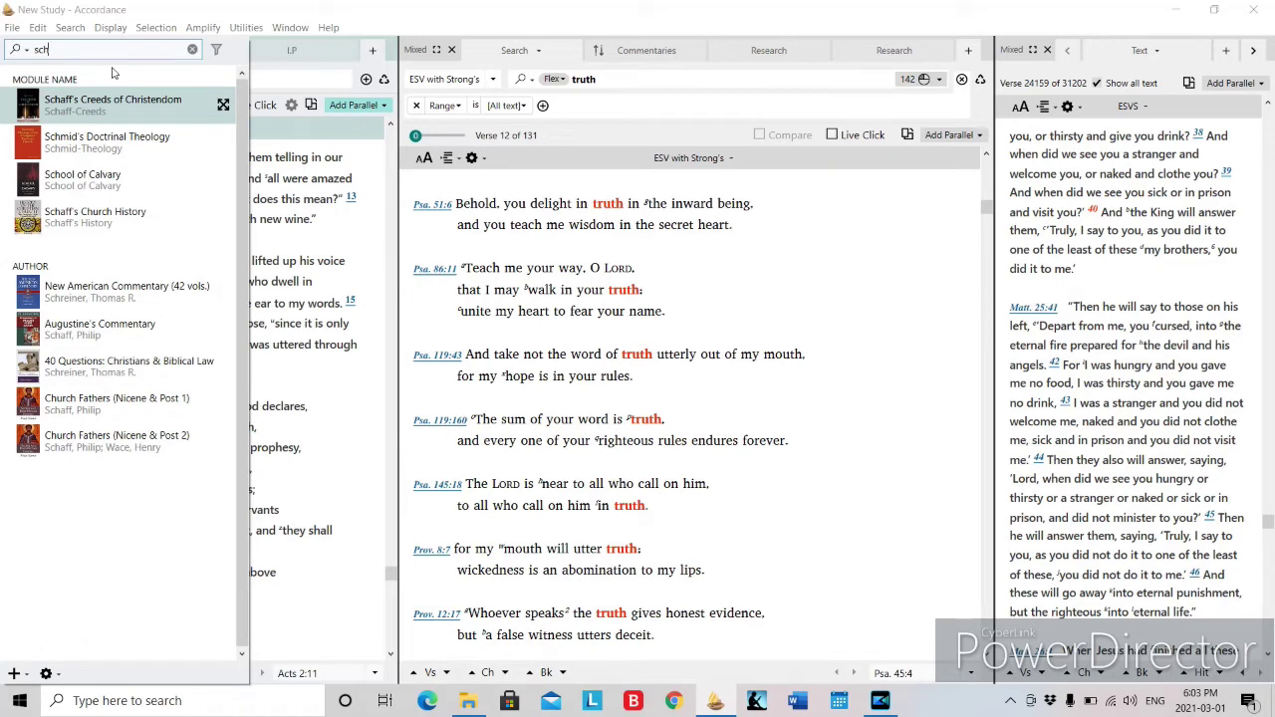
pyautogui.click(102, 222)
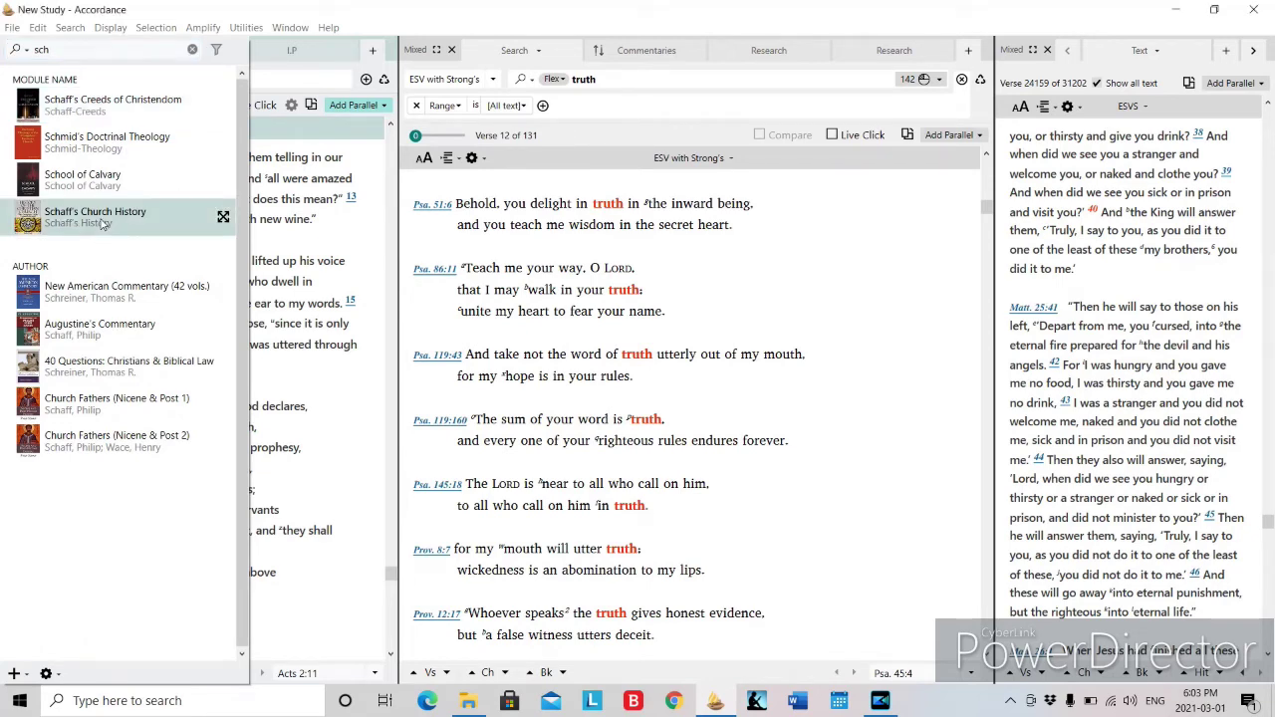
pyautogui.scroll(-3, 664, 296)
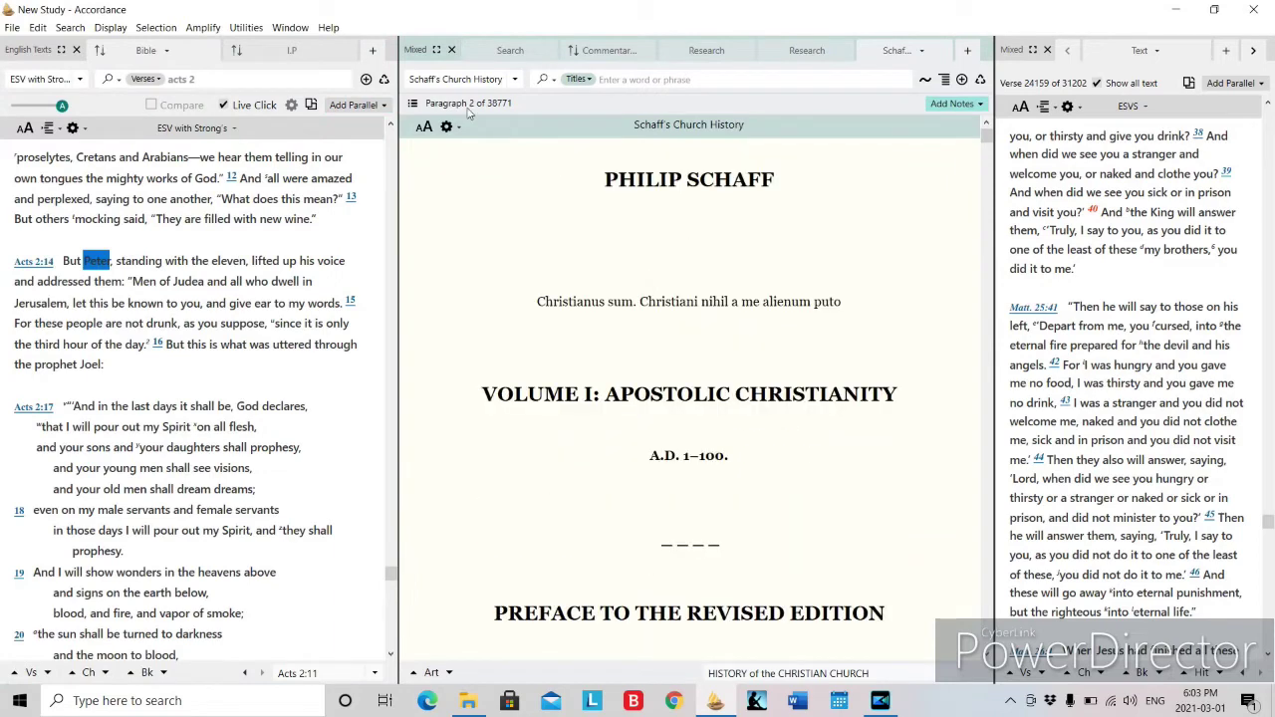
# Check the list of other available modules, and view the volume contents of Schaff's Church History in a widened browser pane before hiding it
pyautogui.click(457, 79)
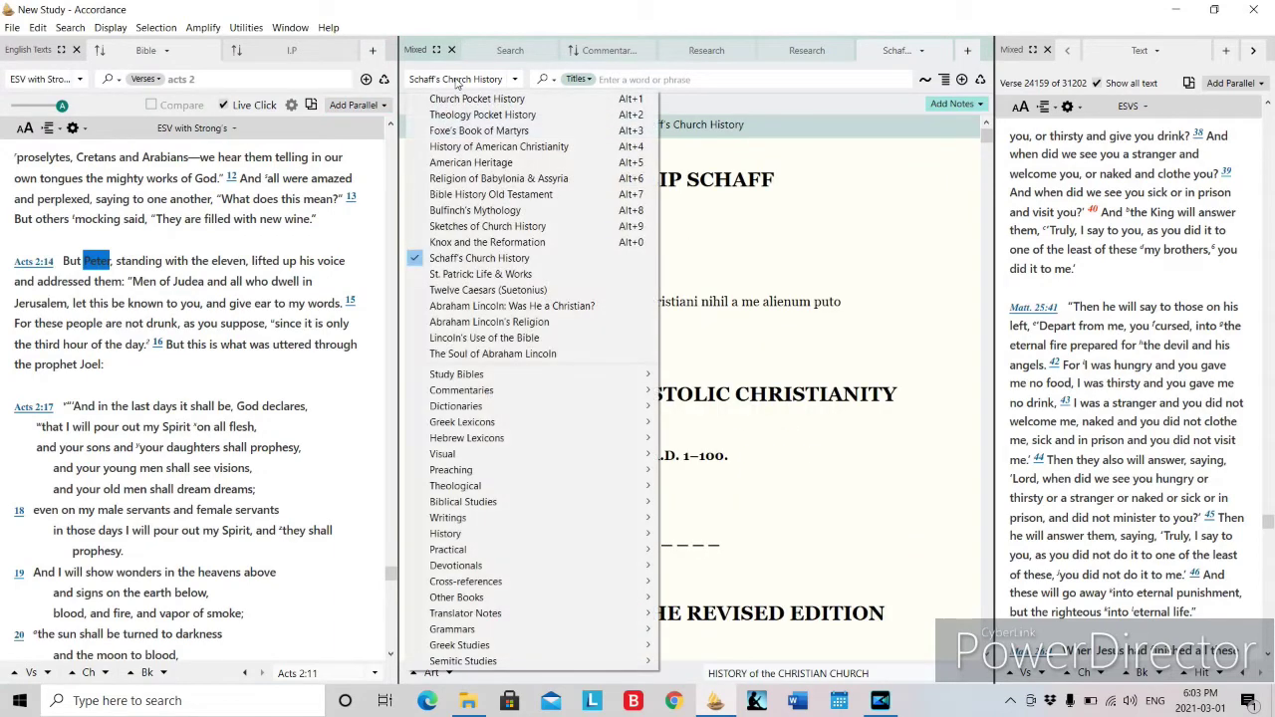
pyautogui.click(811, 287)
pyautogui.scroll(-3, 460, 140)
pyautogui.click(413, 103)
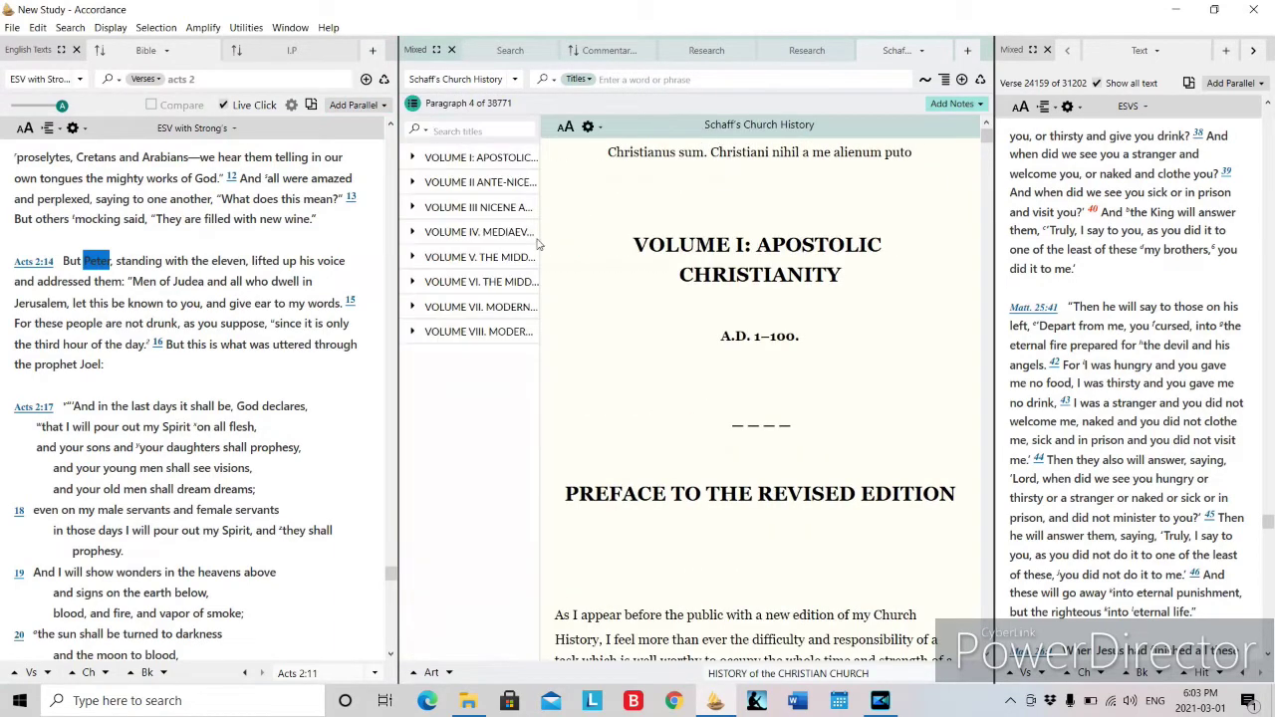
pyautogui.moveTo(535, 262); pyautogui.dragTo(579, 263)
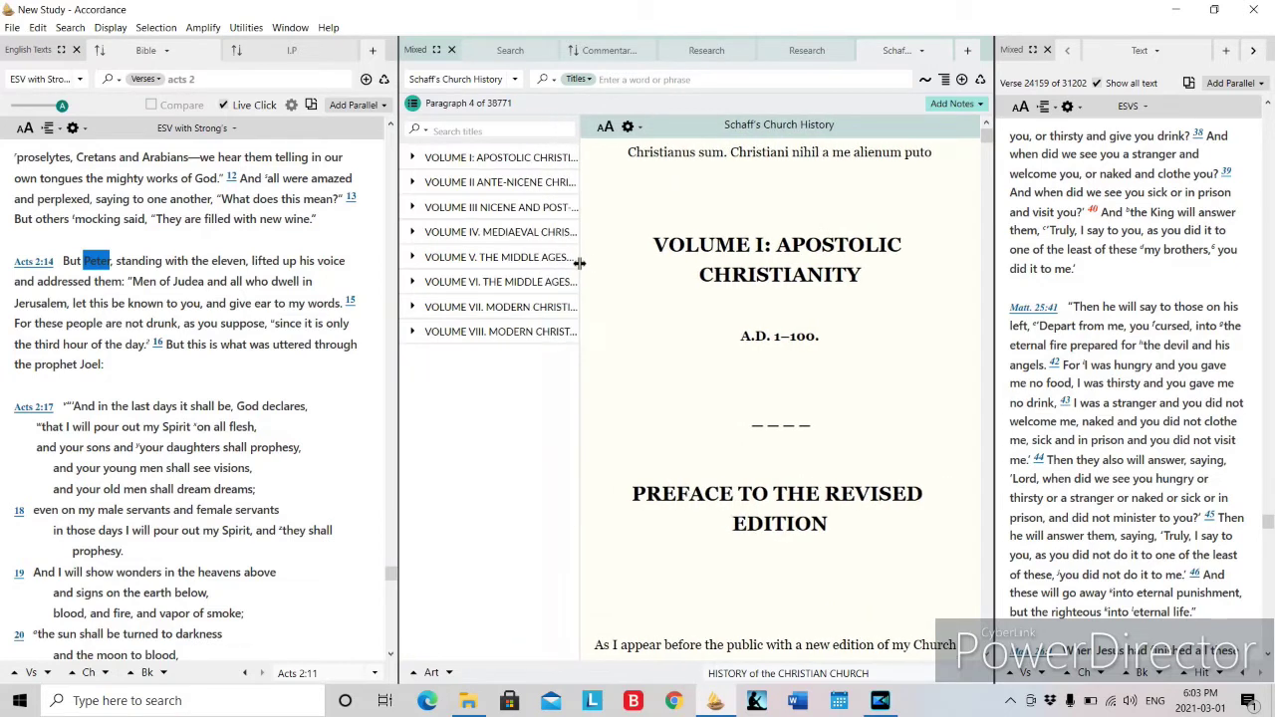
pyautogui.click(412, 104)
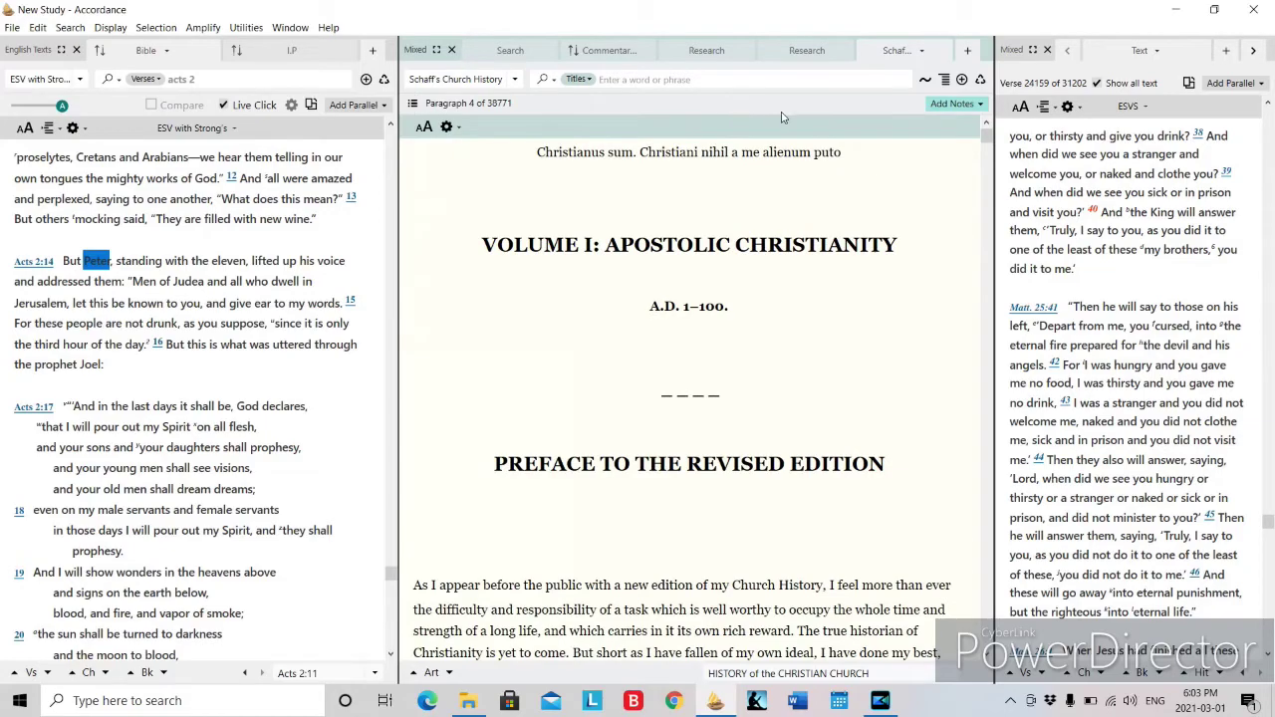
# Skim the preface of Schaff's Church History and close the book
pyautogui.scroll(-15, 744, 302)
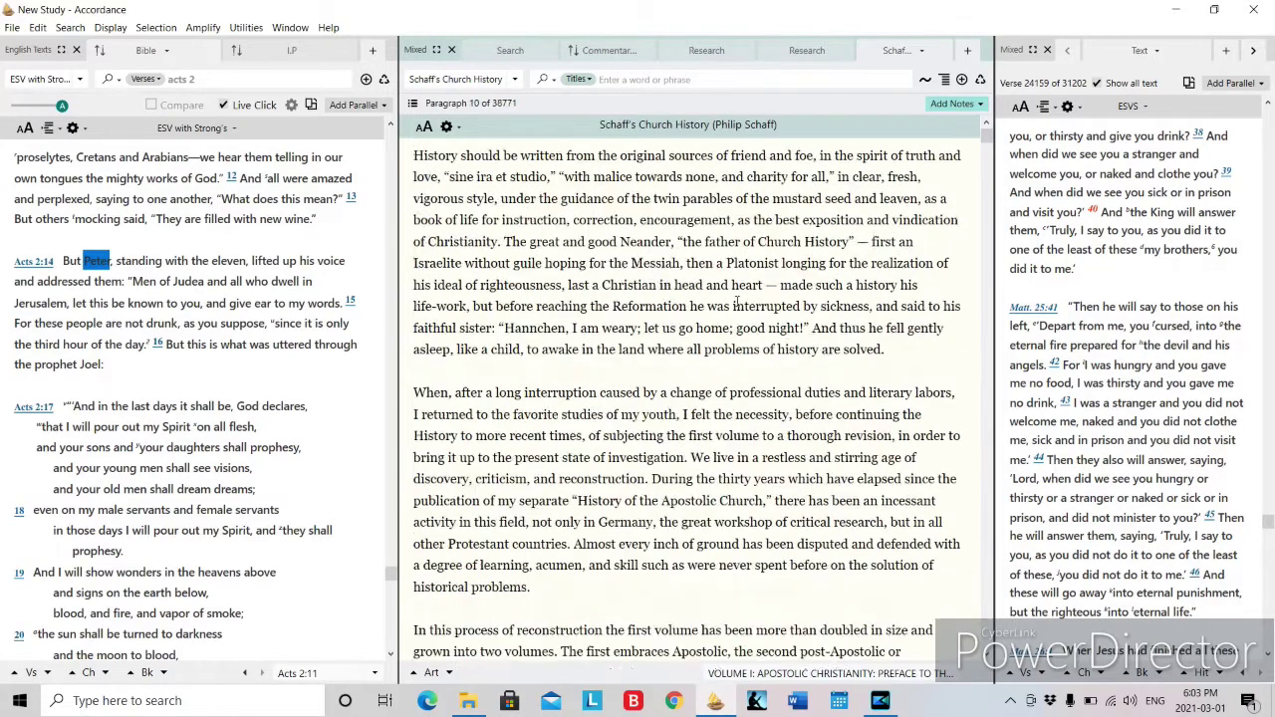
pyautogui.scroll(-5, 734, 301)
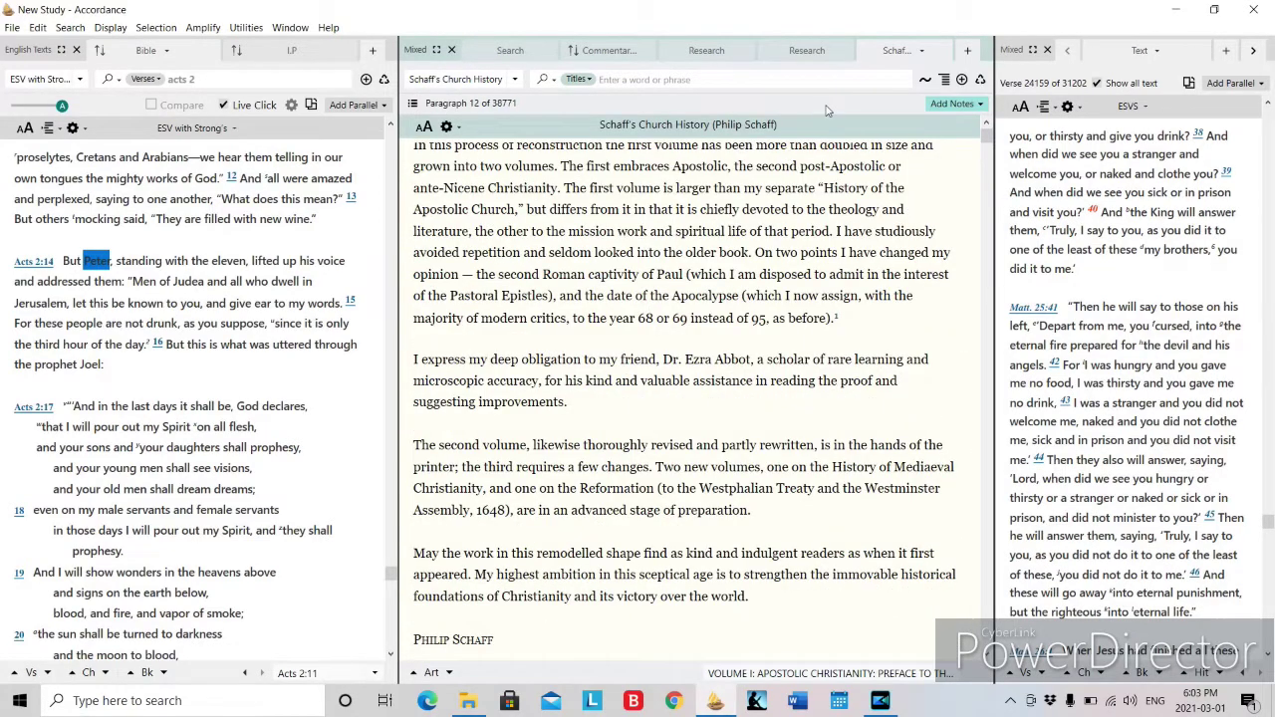
pyautogui.click(939, 51)
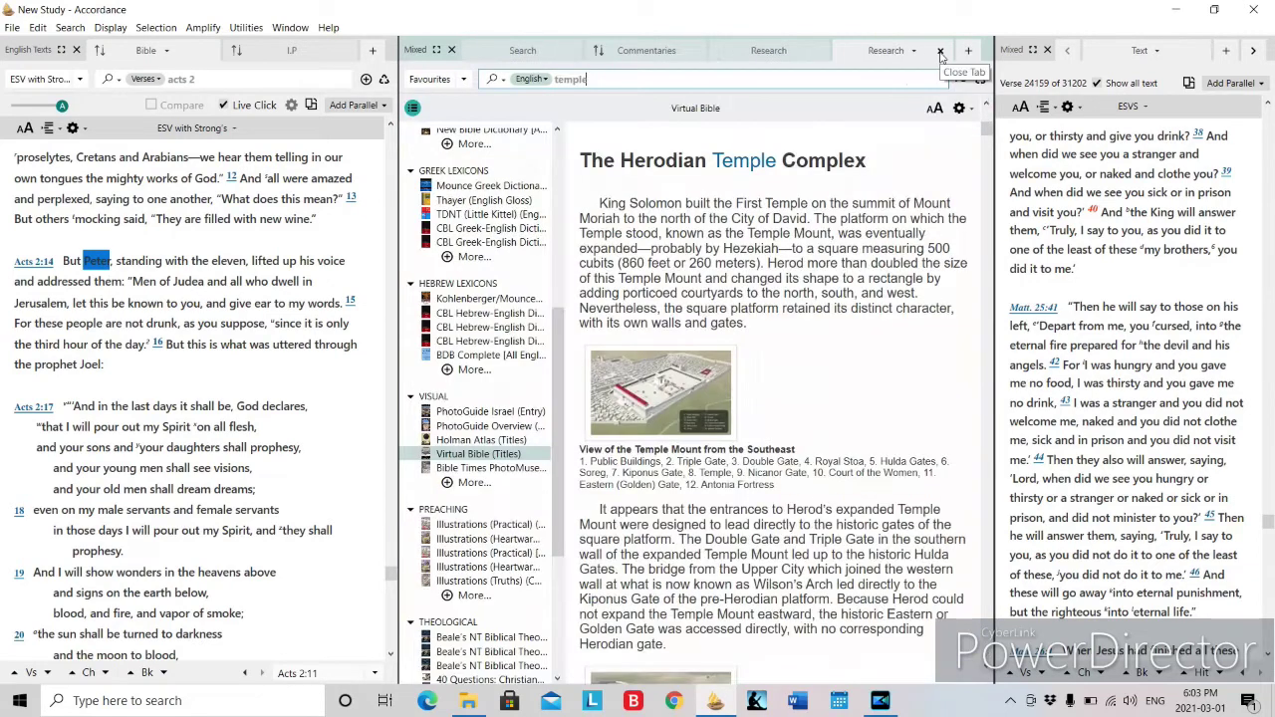
# Look through the open election Research, Commentaries, Search and LP tabs of the workspace
pyautogui.click(769, 51)
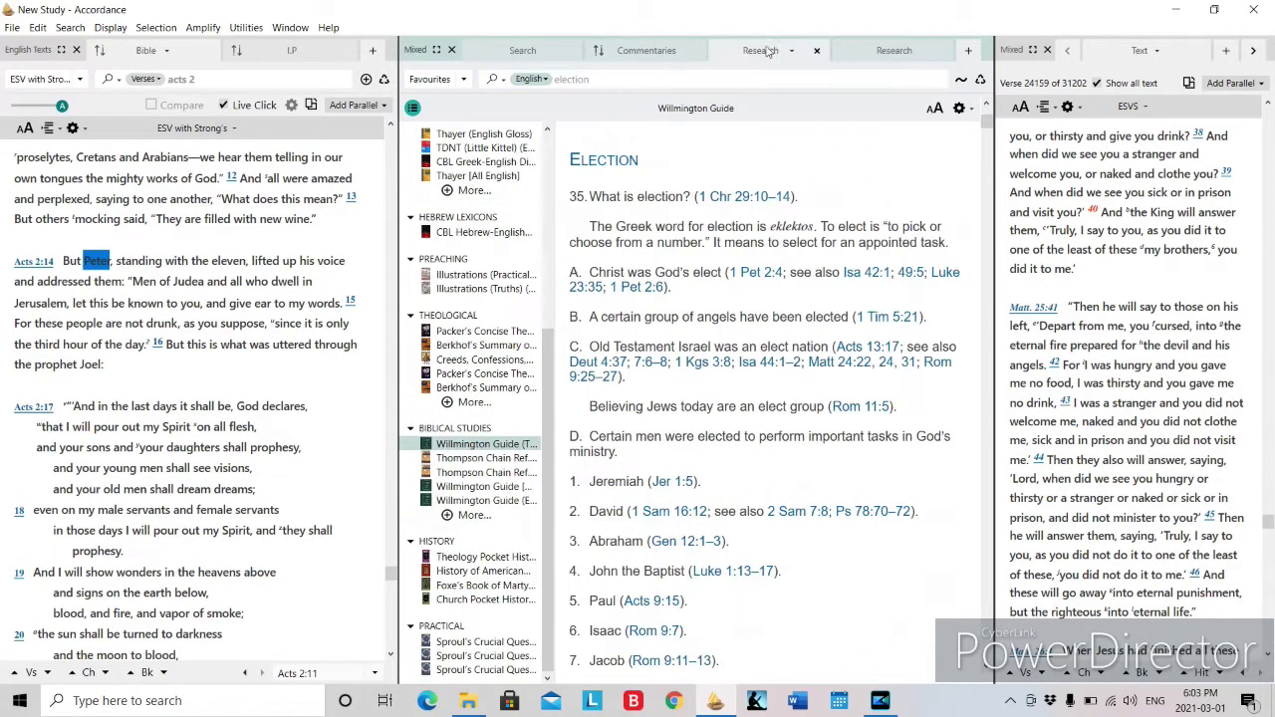
pyautogui.click(640, 49)
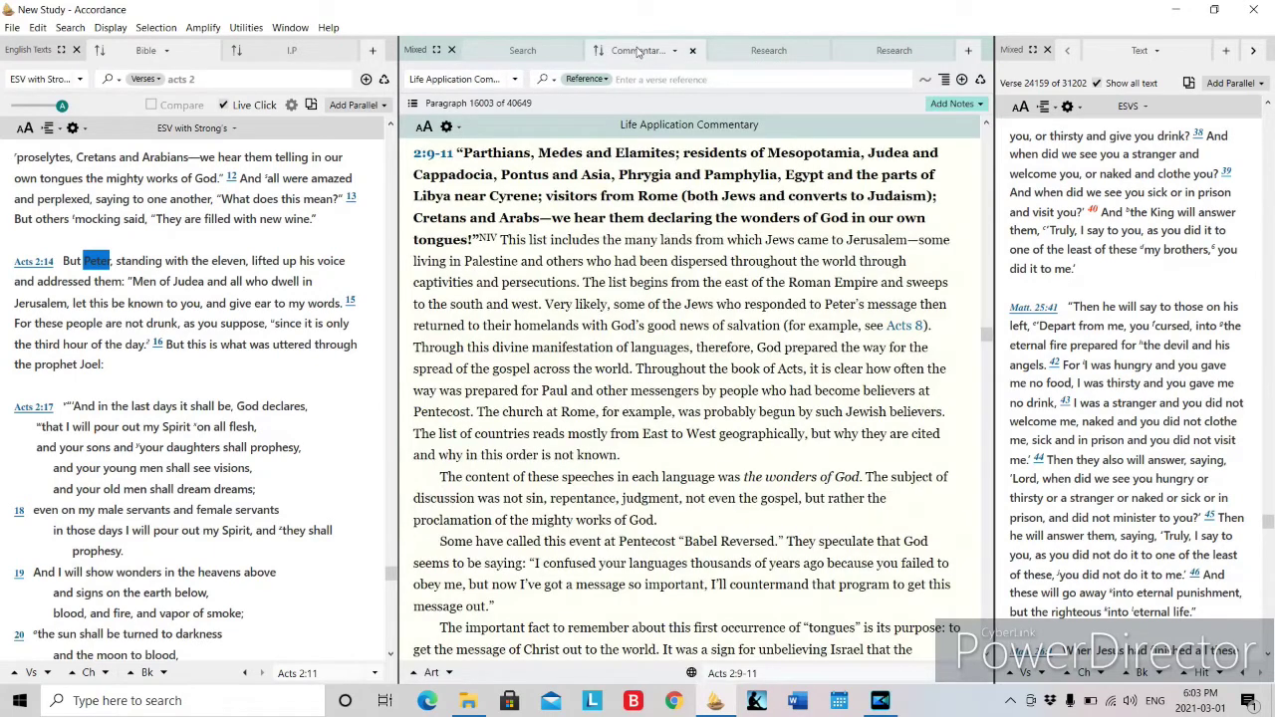
pyautogui.click(523, 50)
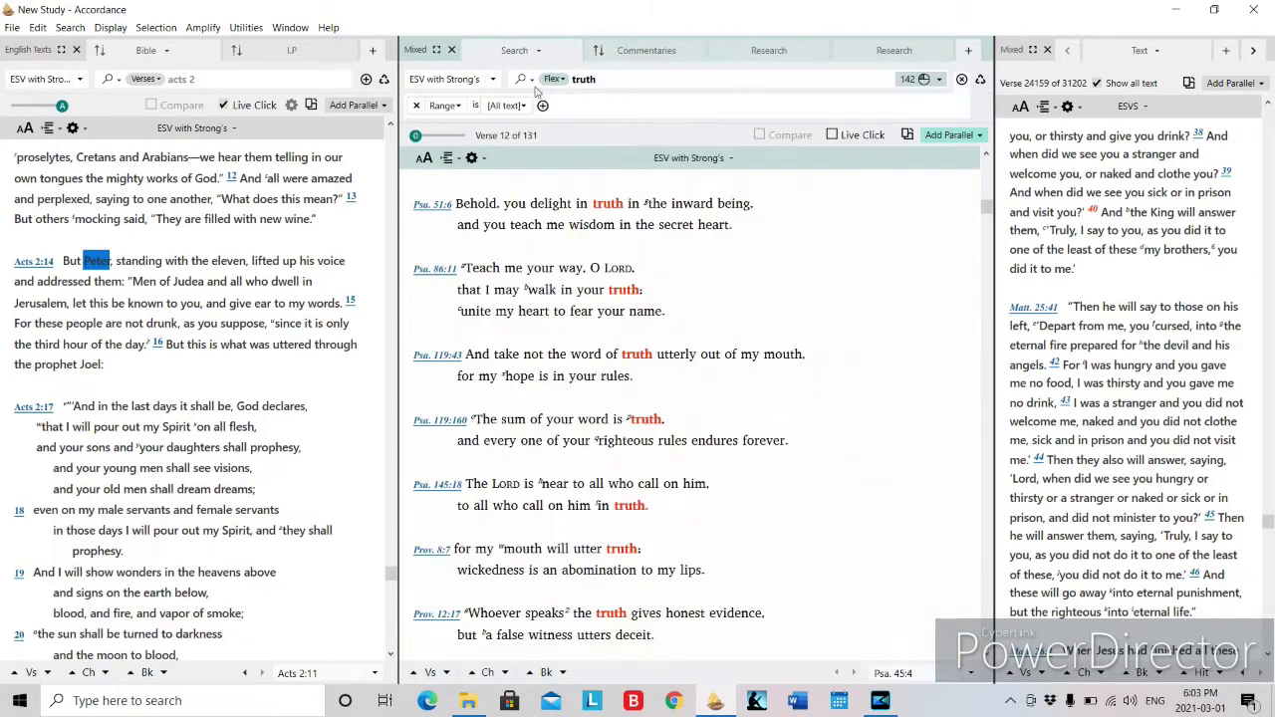
pyautogui.click(613, 51)
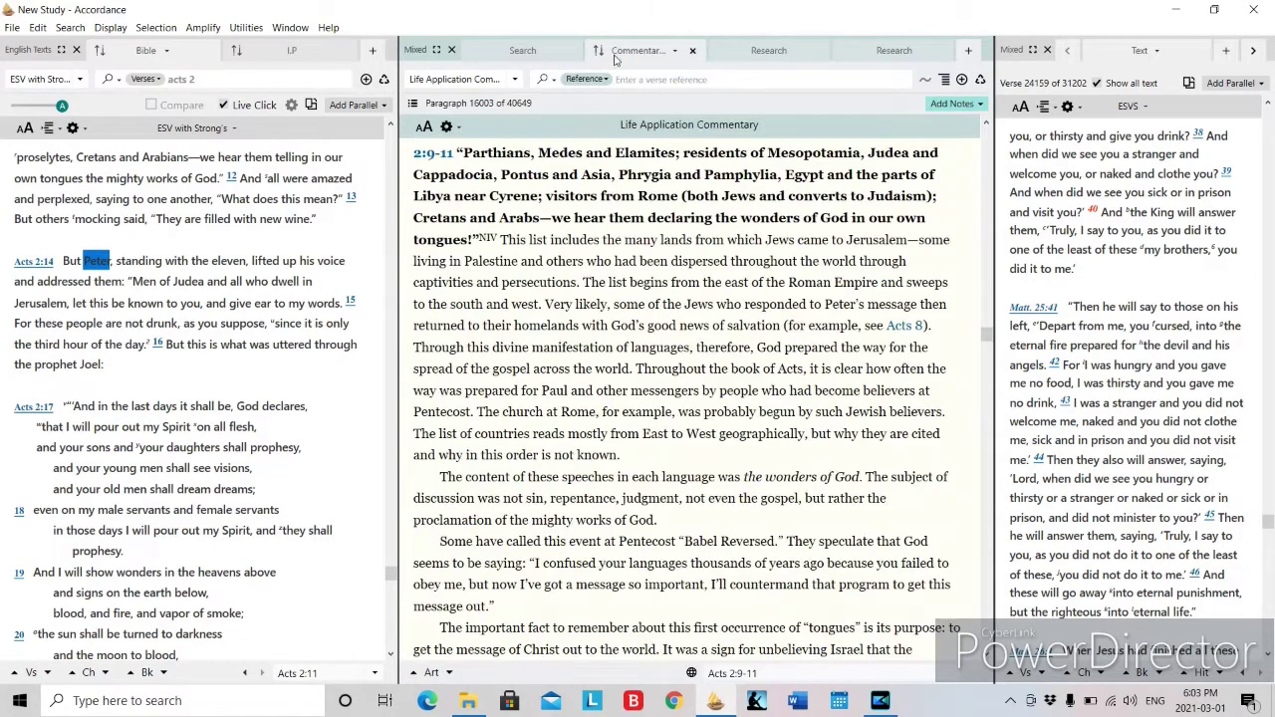
pyautogui.click(293, 52)
# Display the workspace toolbar and hide it again
pyautogui.click(291, 28)
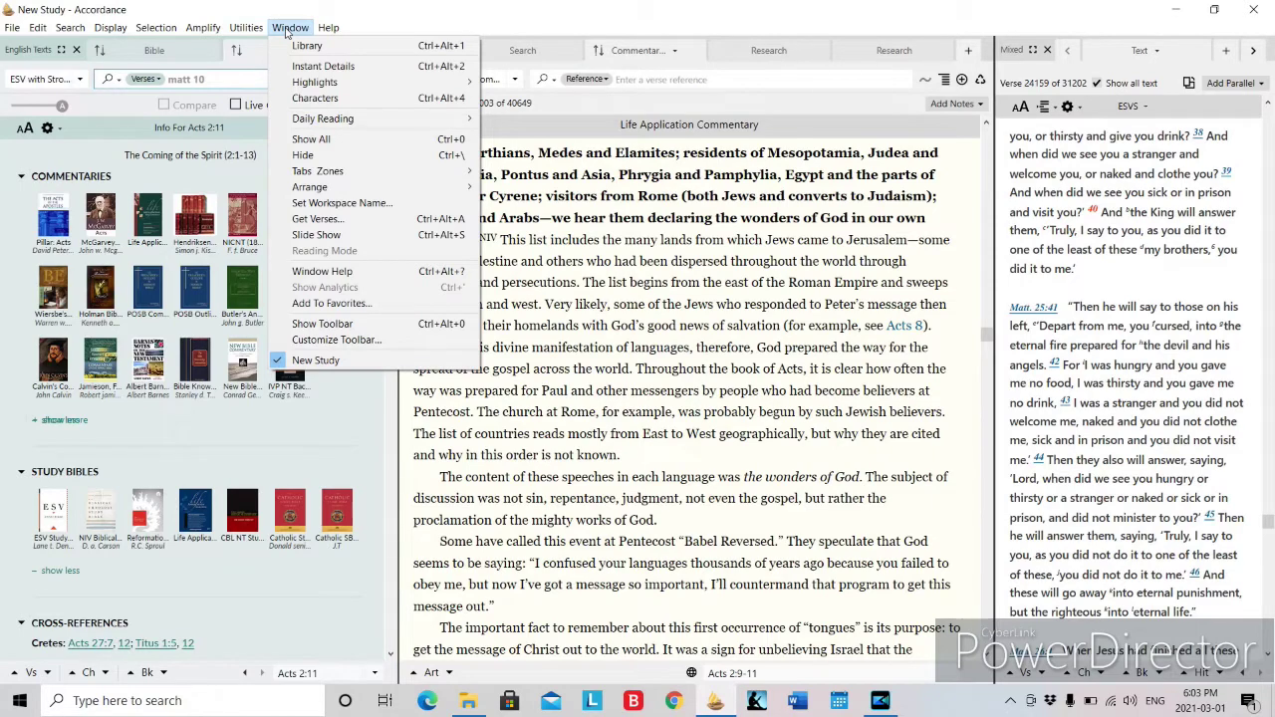
pyautogui.click(351, 325)
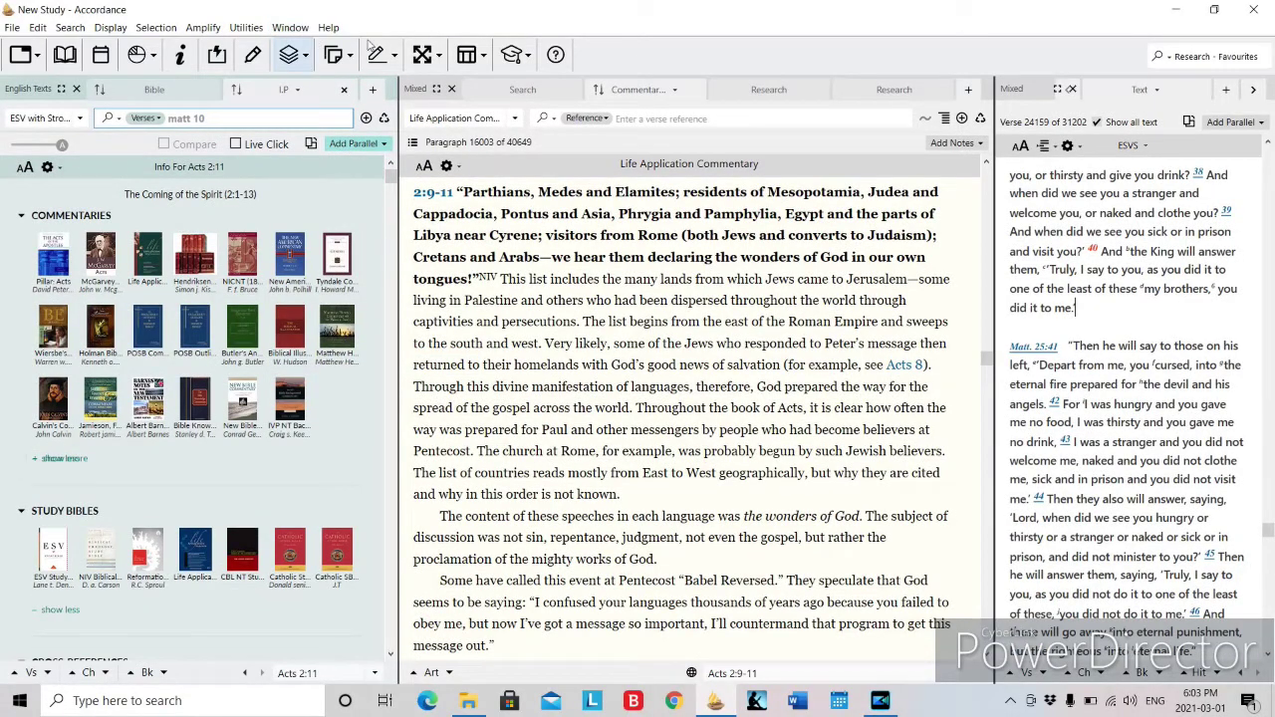
pyautogui.click(288, 28)
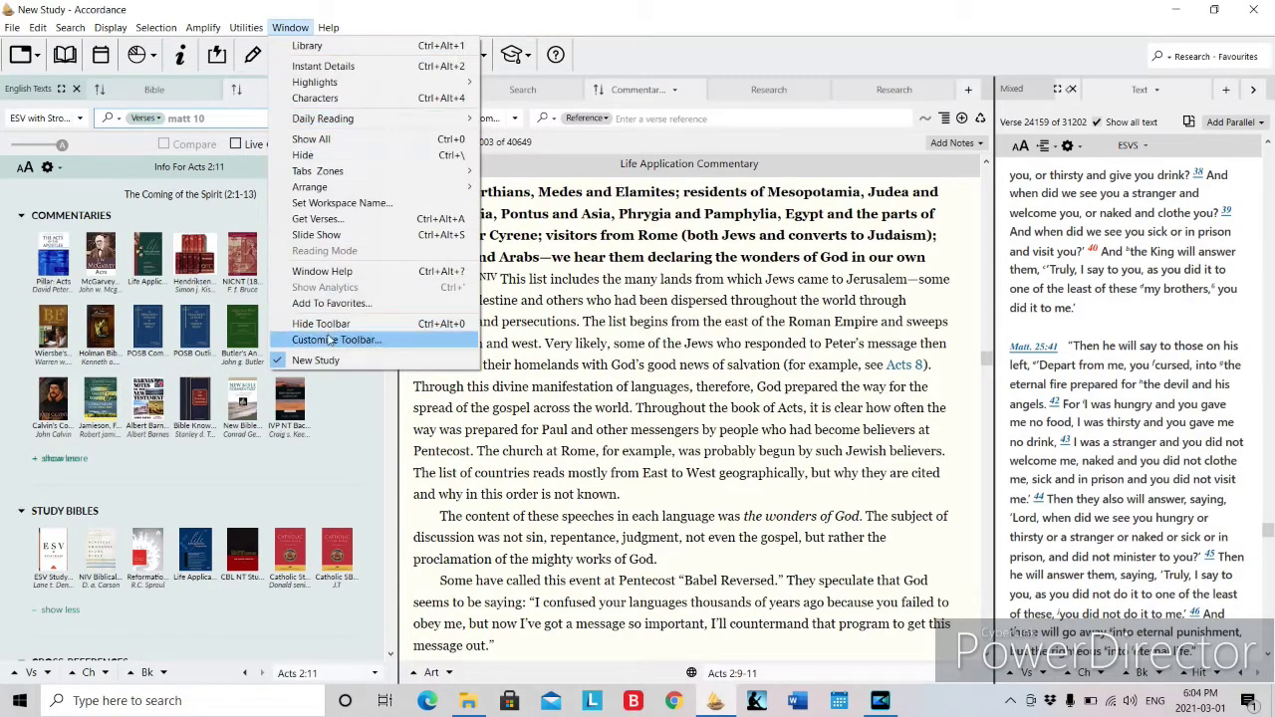
pyautogui.click(321, 324)
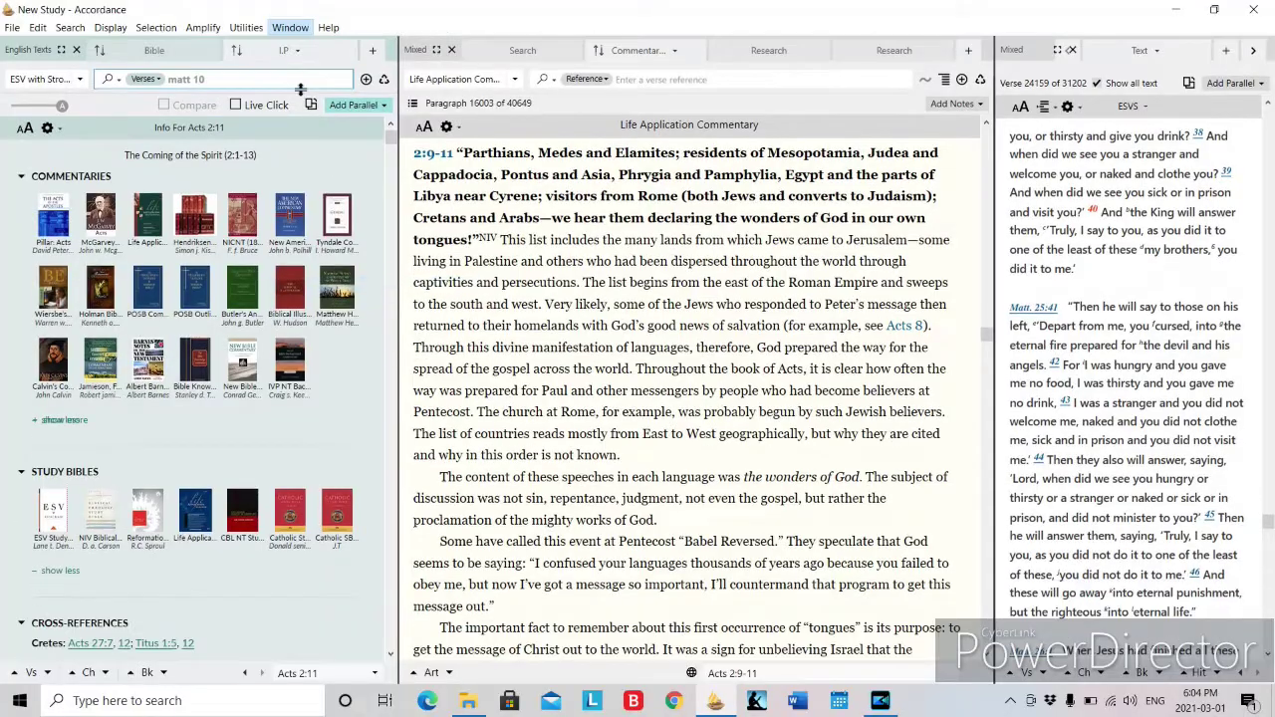
# Show the Instant Details pane, view the details for "Judea" in Acts 2:14, and hide the pane again
pyautogui.click(290, 28)
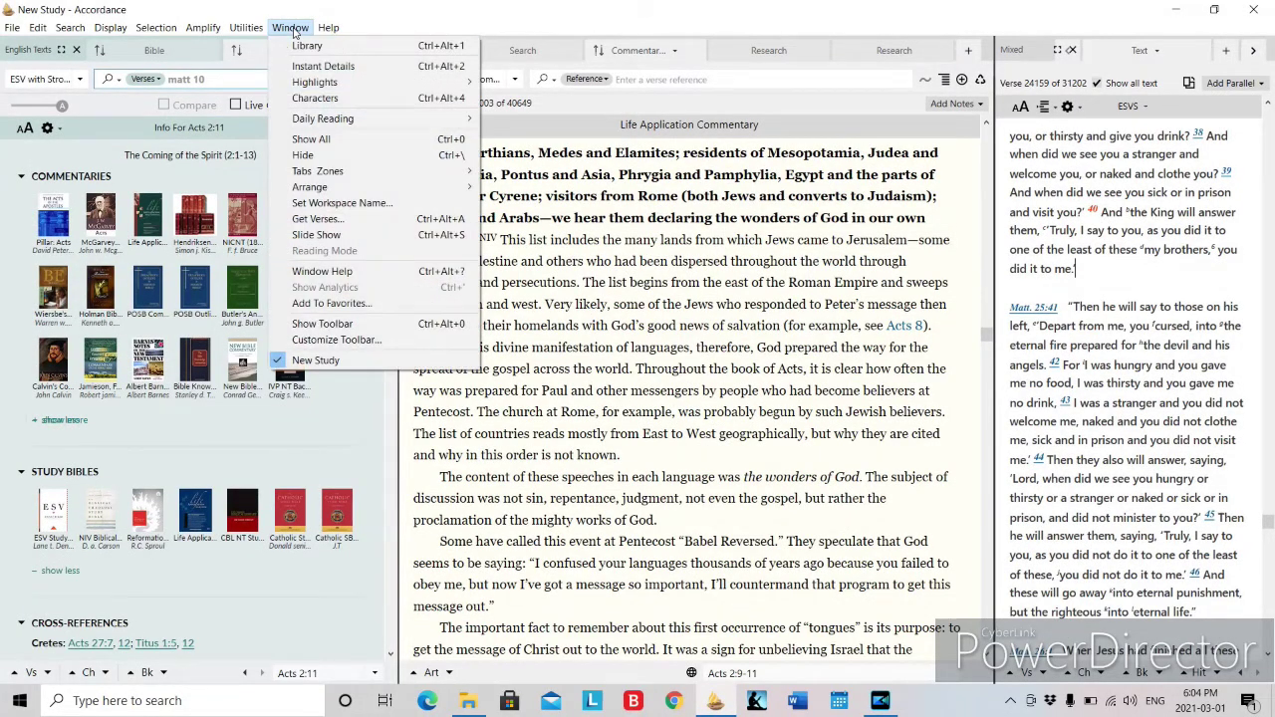
pyautogui.click(322, 66)
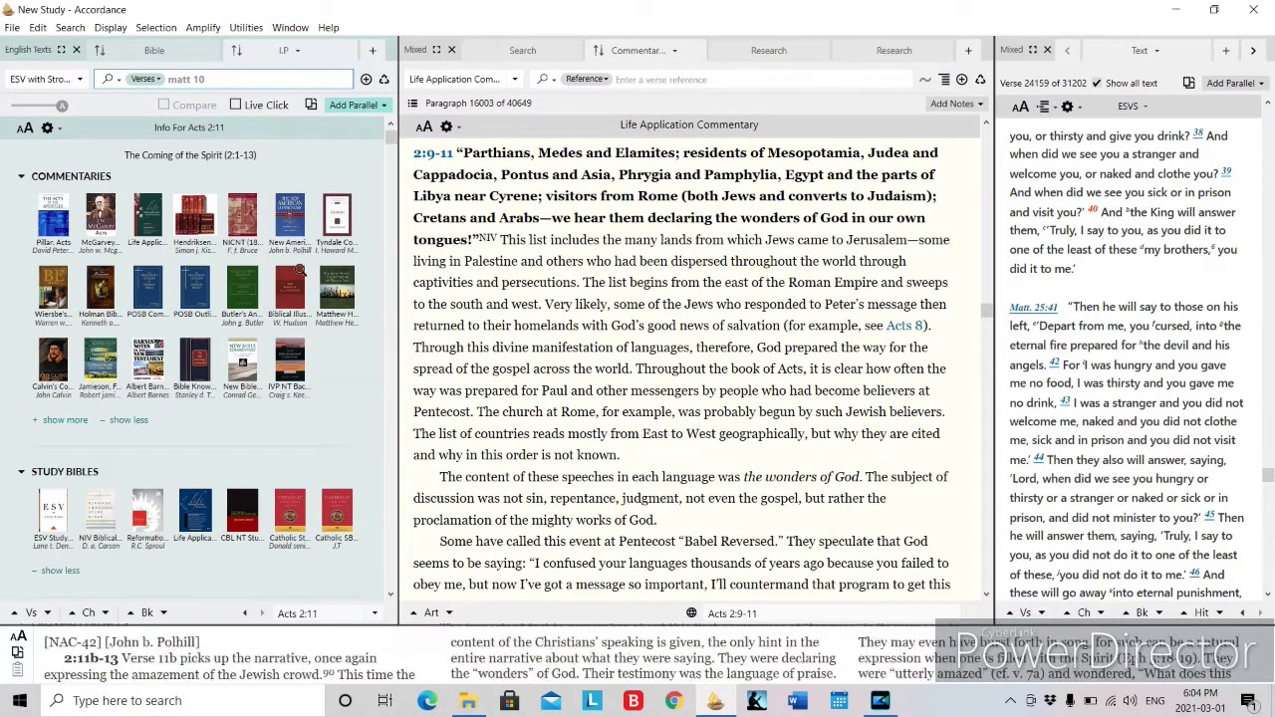
pyautogui.click(160, 50)
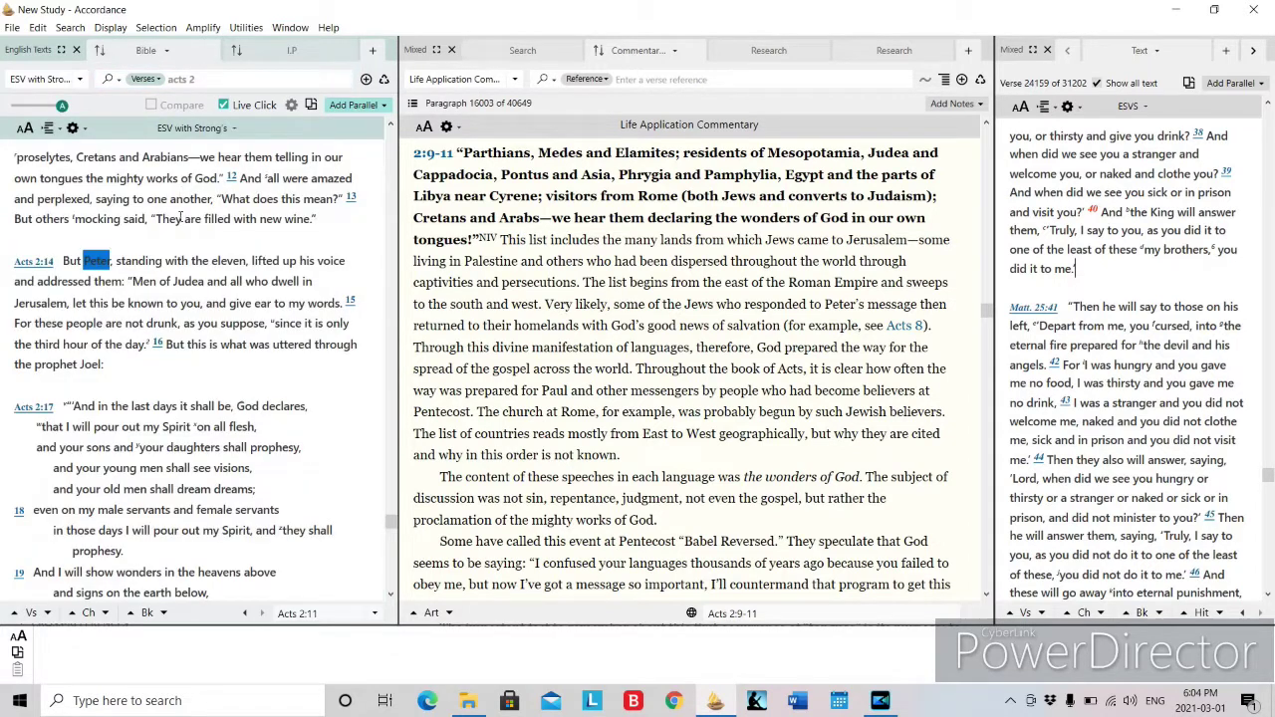
pyautogui.moveTo(199, 282)
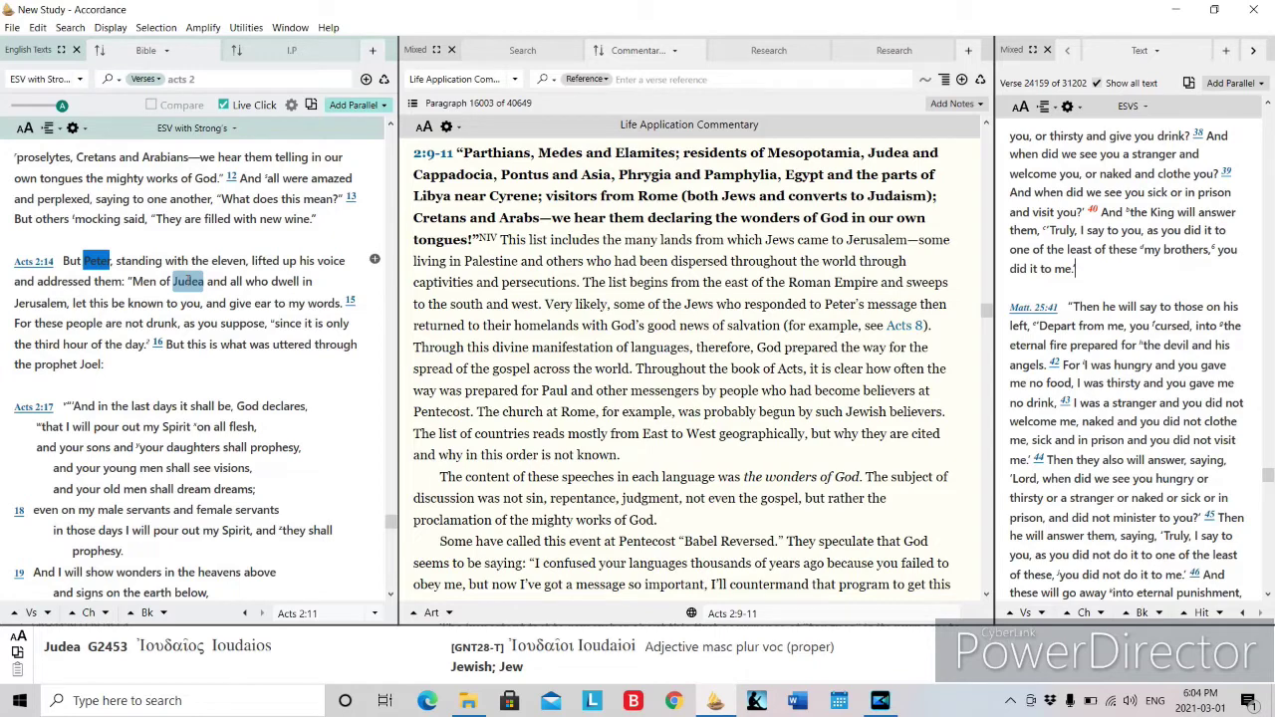
pyautogui.click(290, 27)
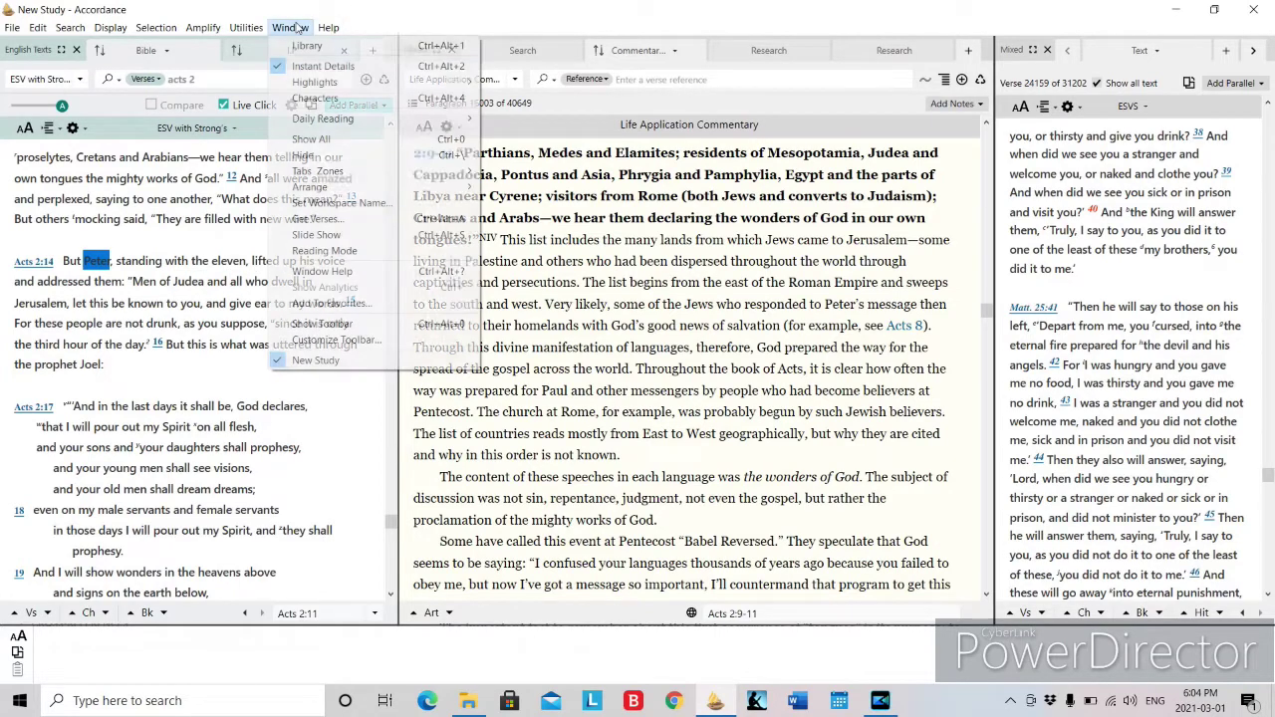
pyautogui.click(322, 70)
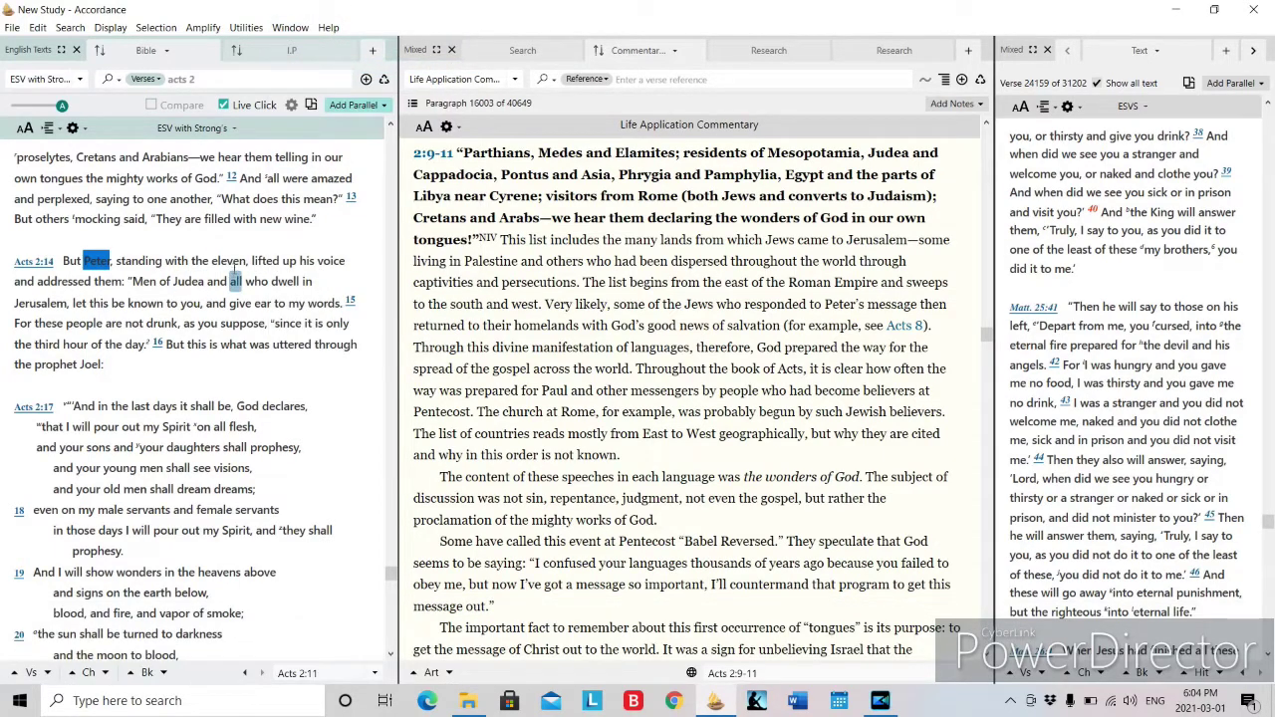
# View the pop-up Greek word details for "eleven" and "voice" in Acts 2:14, and dismiss the pop-up
pyautogui.moveTo(214, 261)
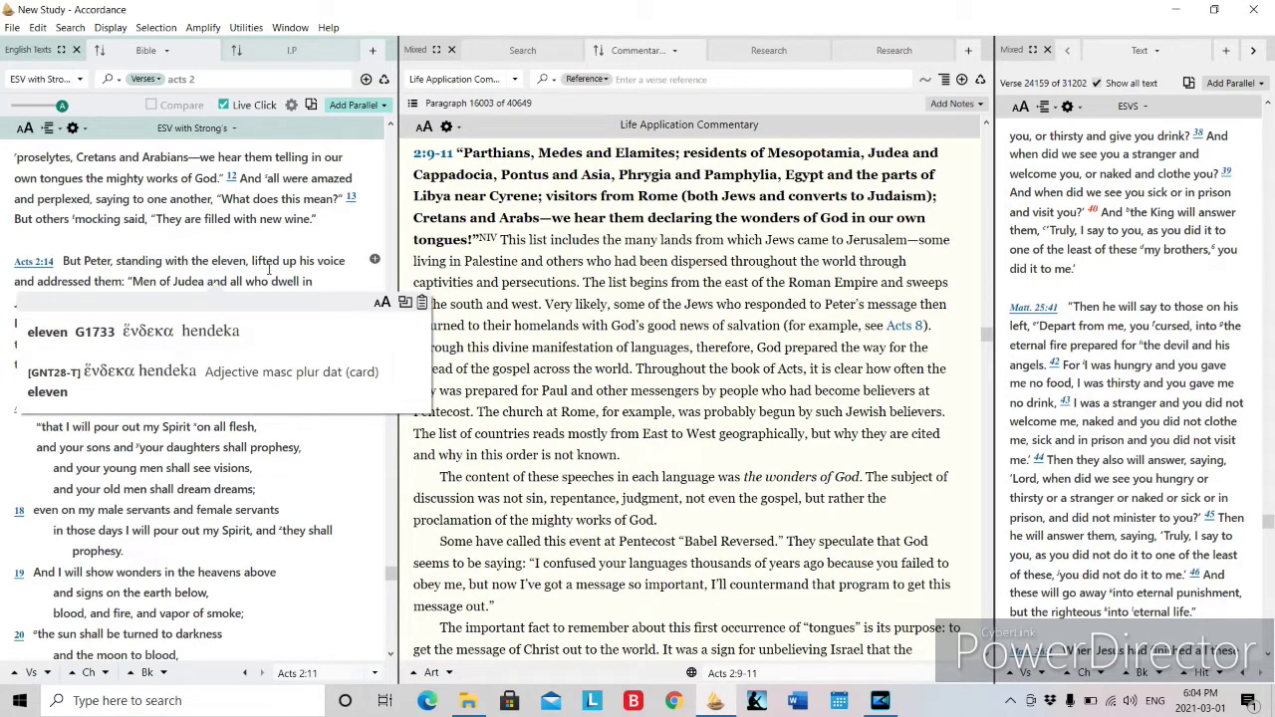
pyautogui.moveTo(316, 261)
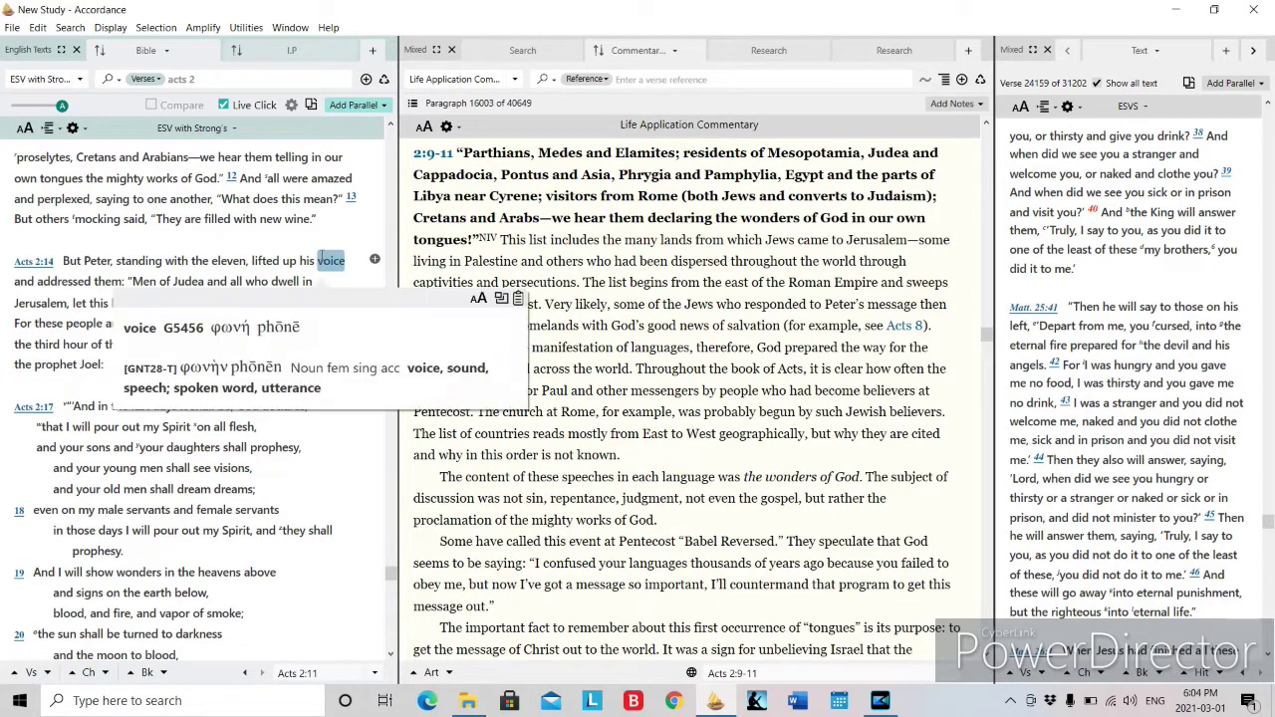
pyautogui.click(696, 261)
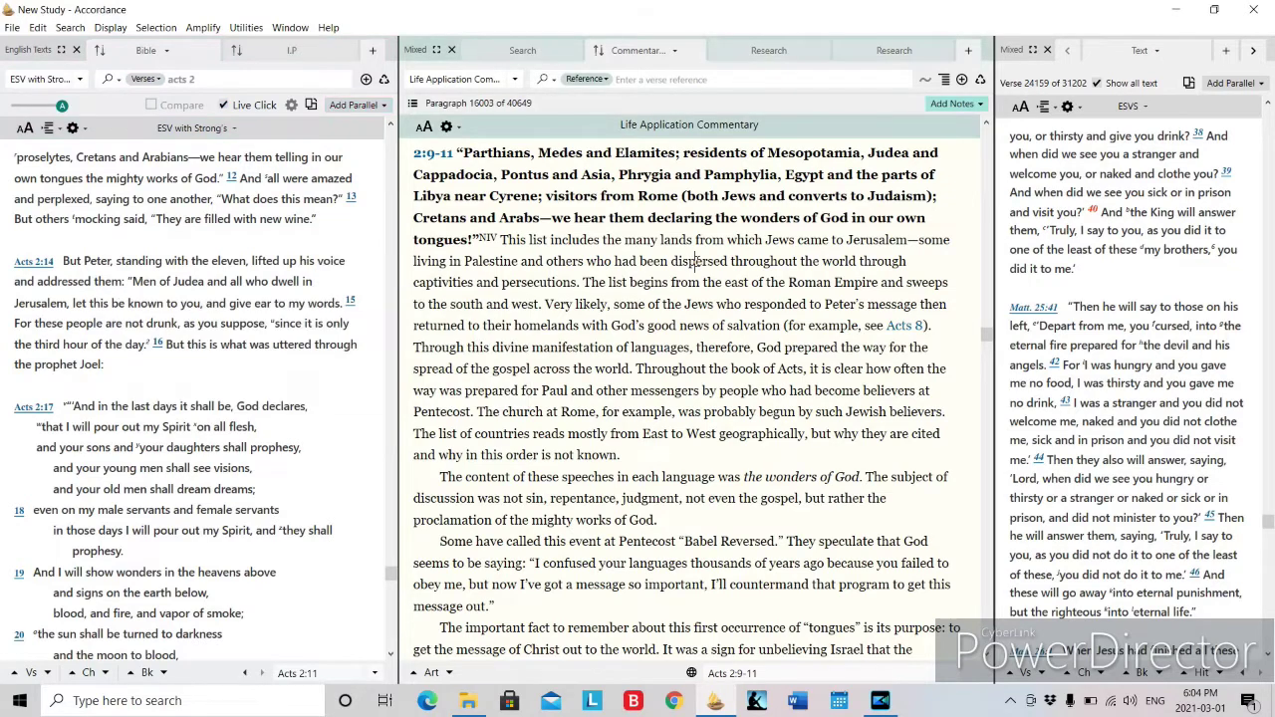
# Bring up the Thompson Chain Reference Bible and advance the linked Bible text to Acts 2:17
pyautogui.click(1253, 50)
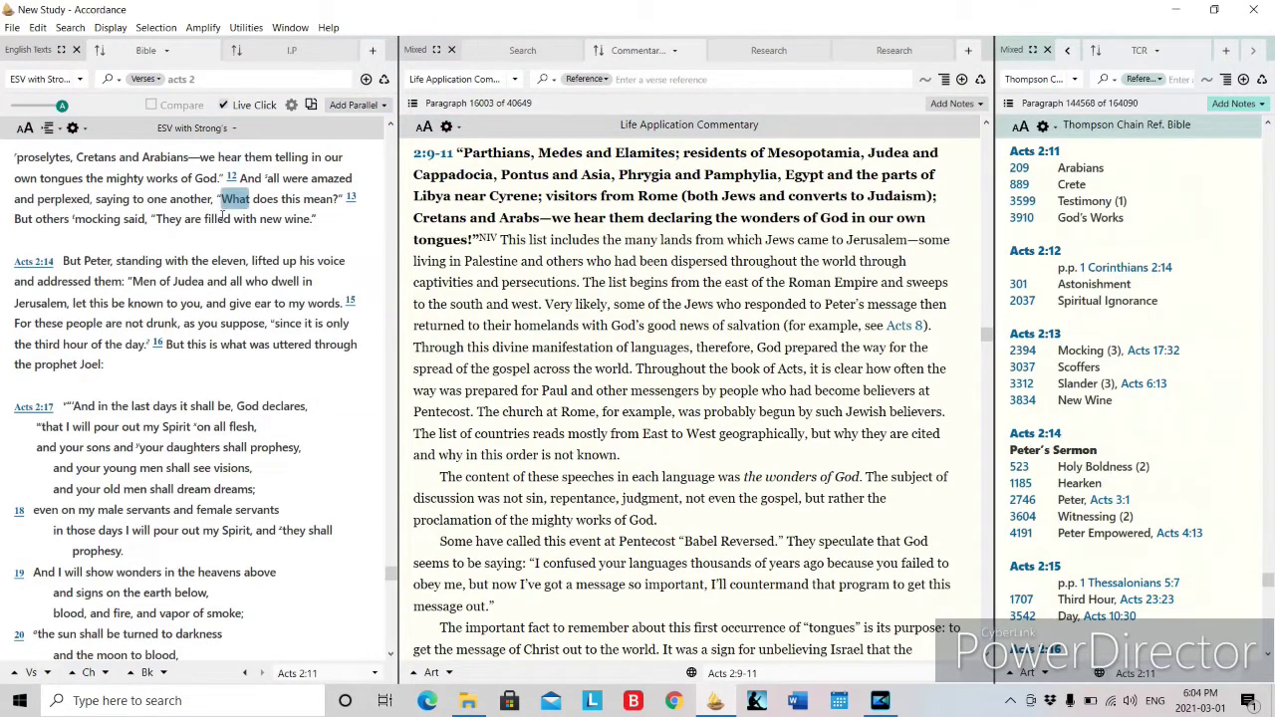
pyautogui.scroll(-4, 223, 254)
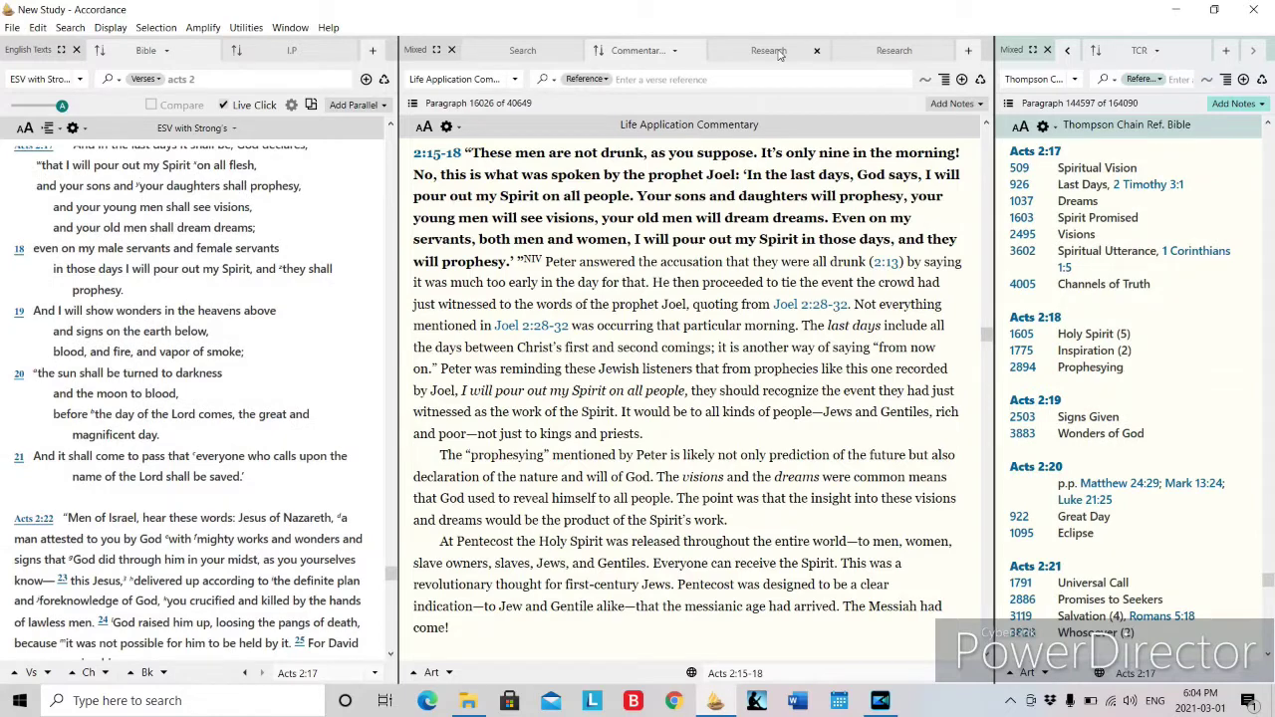
# Revisit the two Research tabs, including the temple results, and show the info pane for Acts 2:17
pyautogui.click(780, 55)
pyautogui.click(882, 54)
pyautogui.click(821, 80)
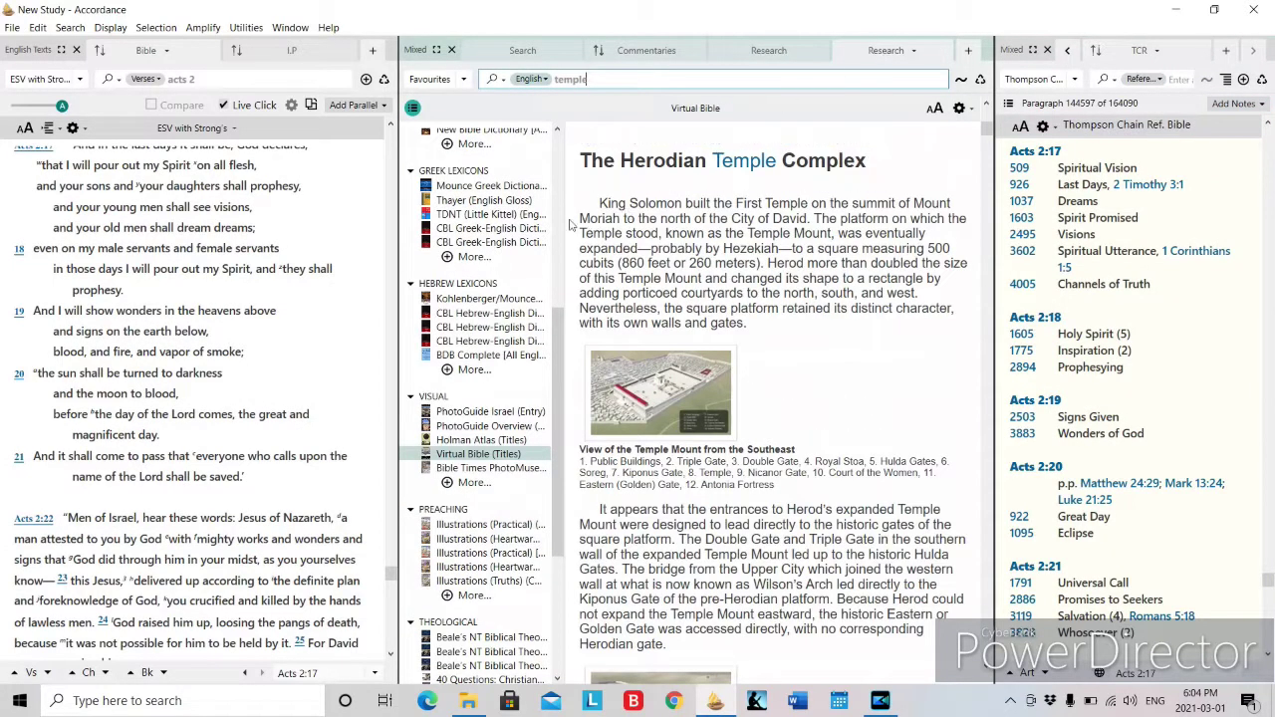
pyautogui.click(284, 55)
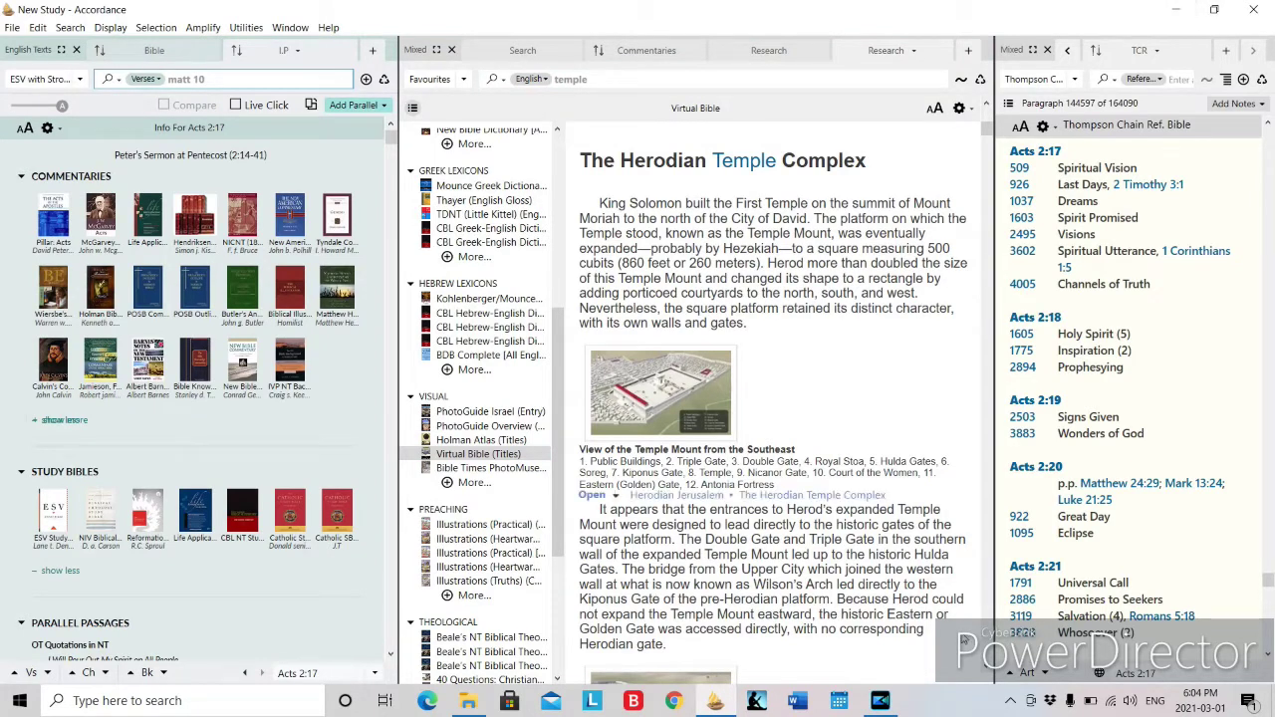
pyautogui.click(1033, 702)
pyautogui.click(1032, 702)
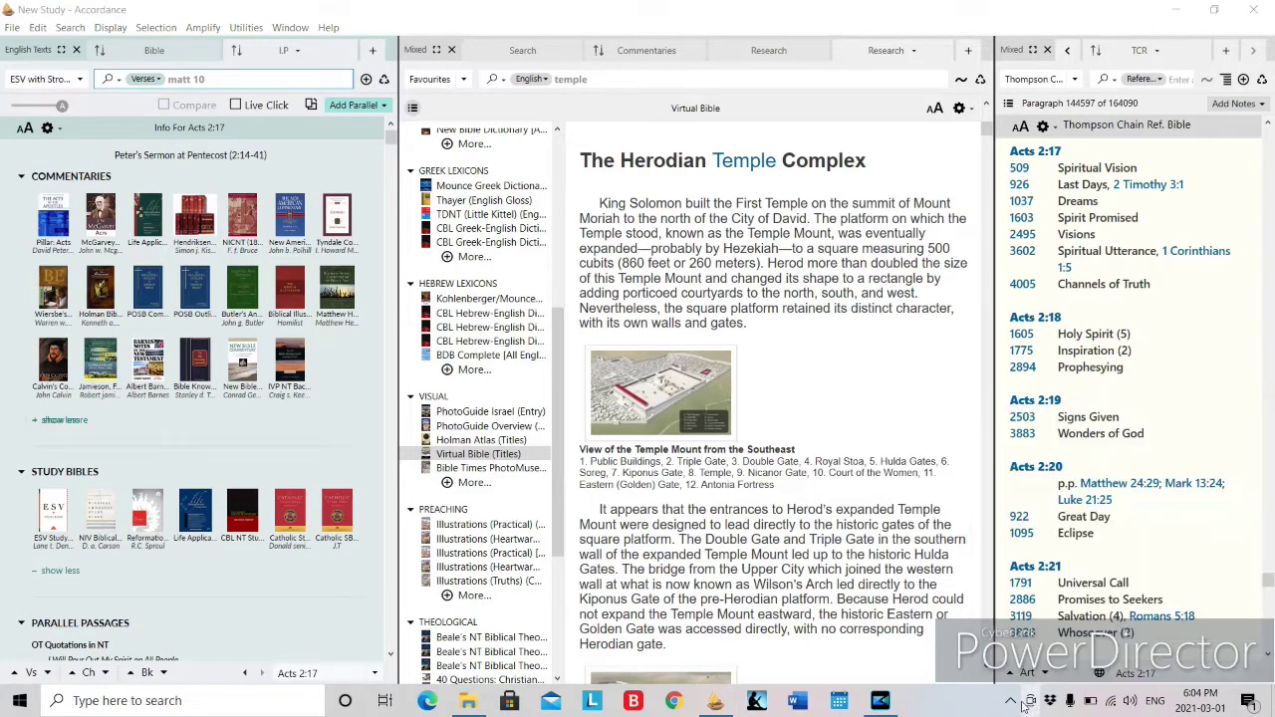